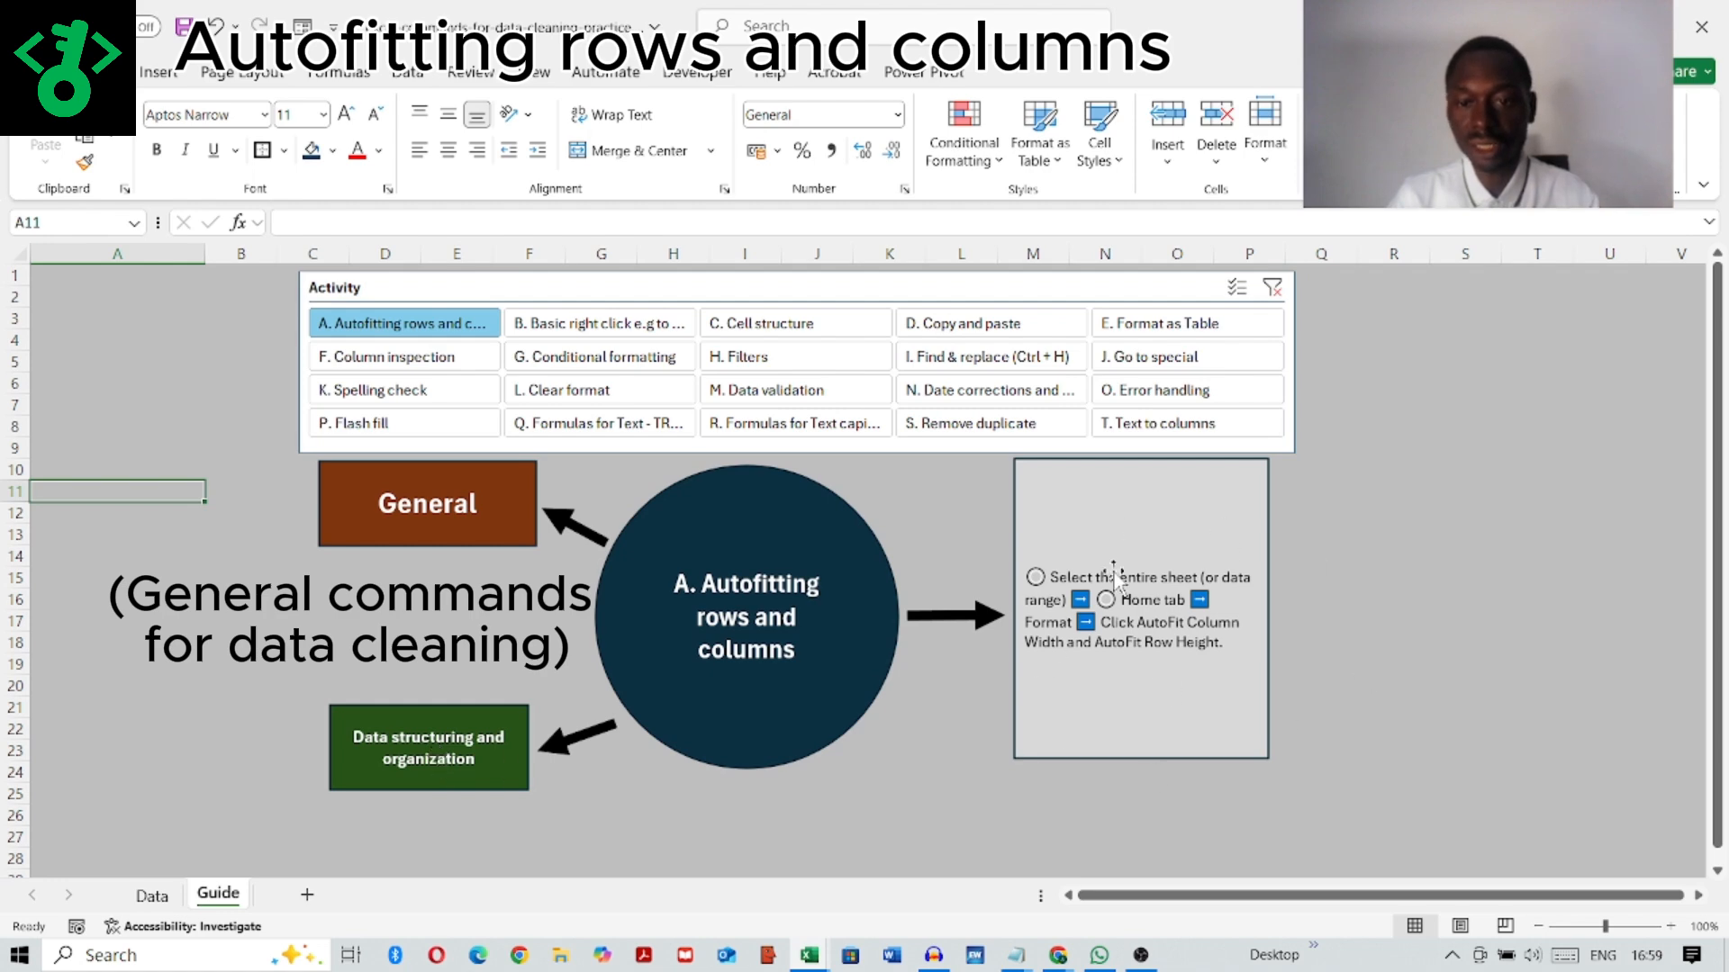
Step: On the Data sheet, autofit the row heights and column widths of the whole movie table, A1:I76
click(151, 896)
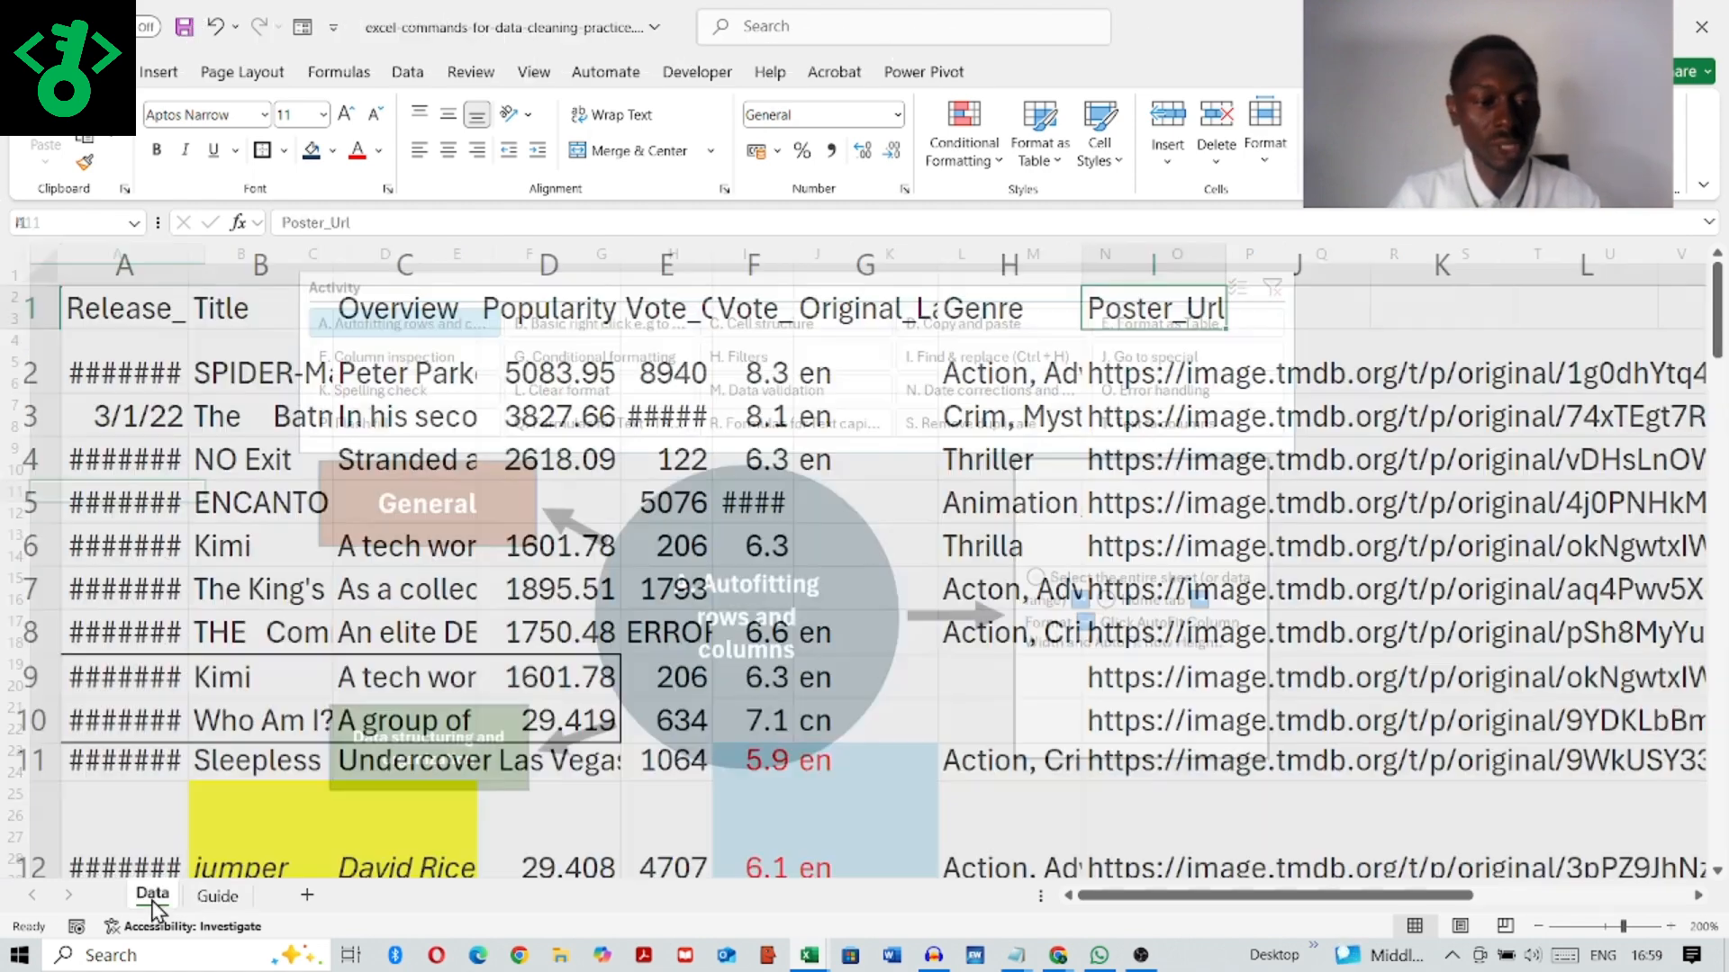
click(118, 305)
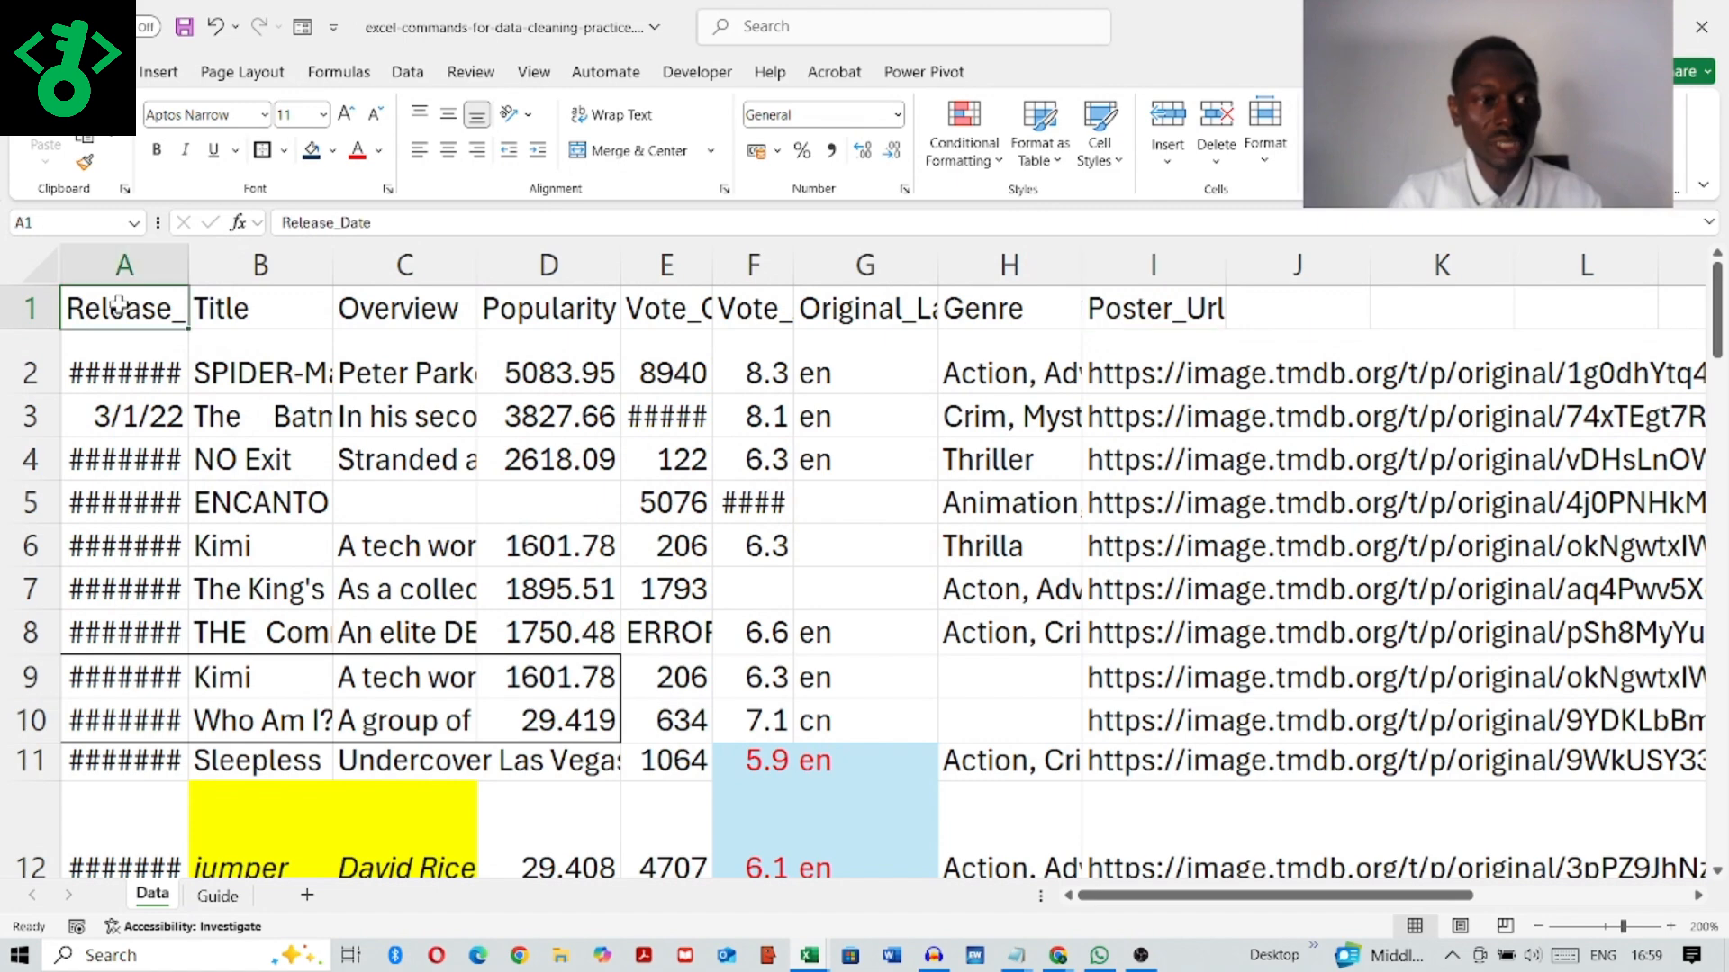
drag(118, 305, 1225, 761)
drag(1139, 959, 1135, 788)
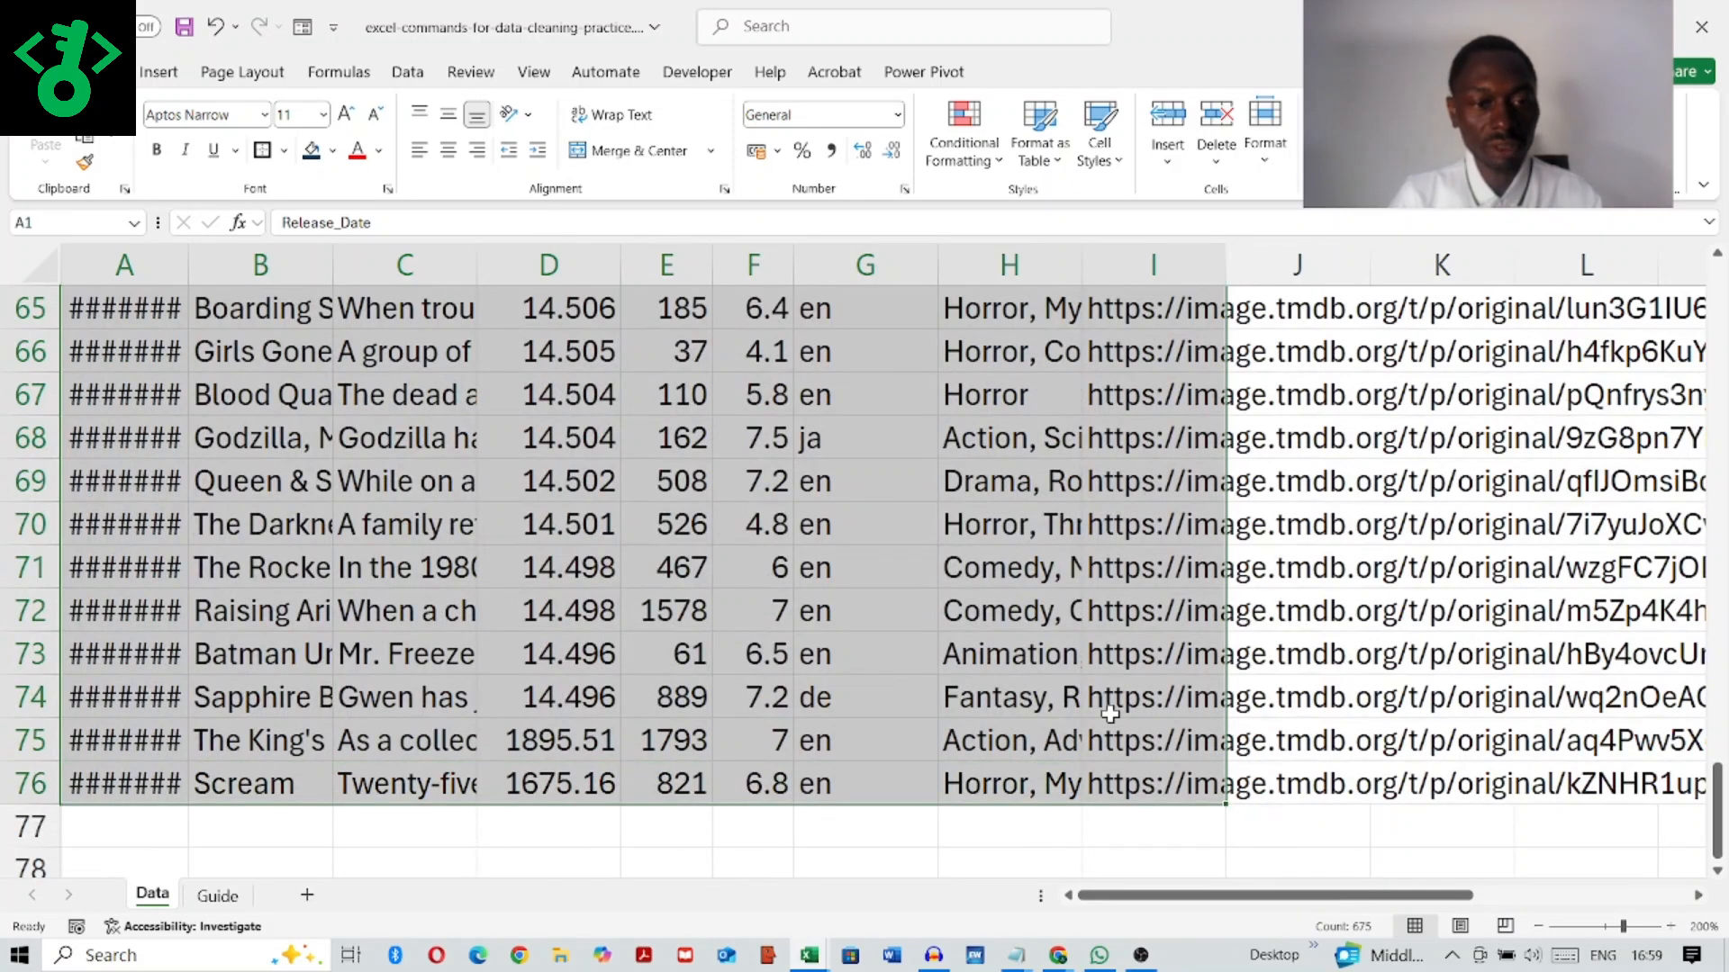
scroll(1108, 711, up, 12)
scroll(1102, 704, up, 10)
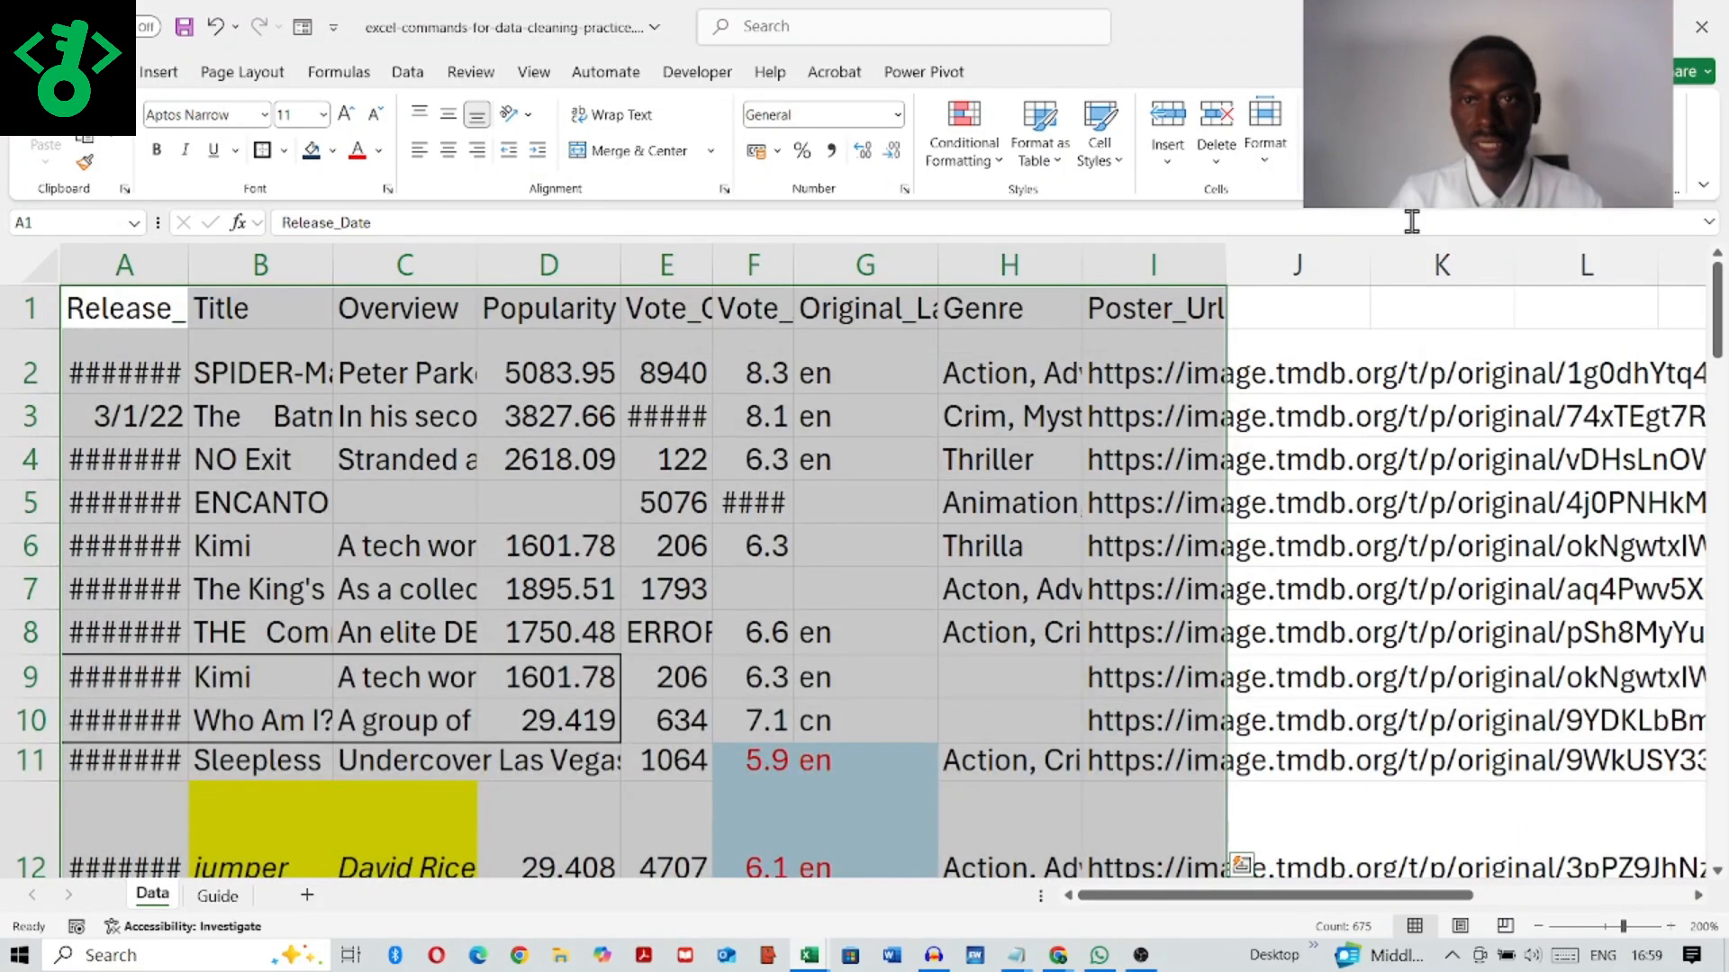
click(1266, 154)
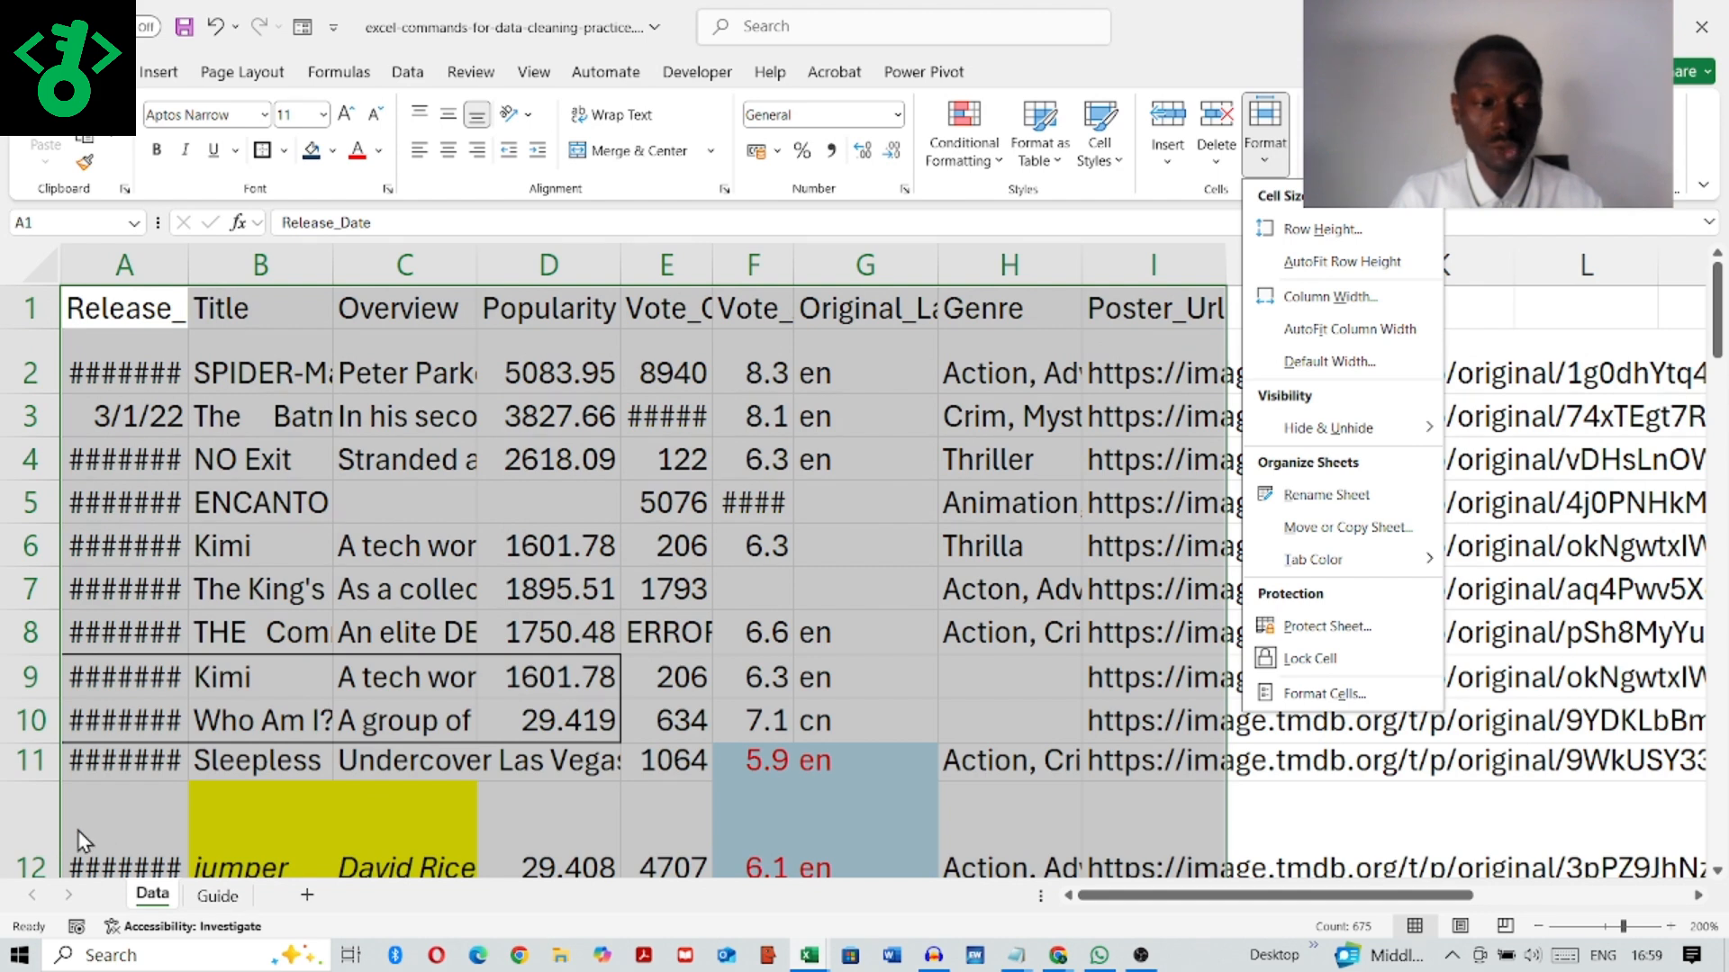
click(1358, 262)
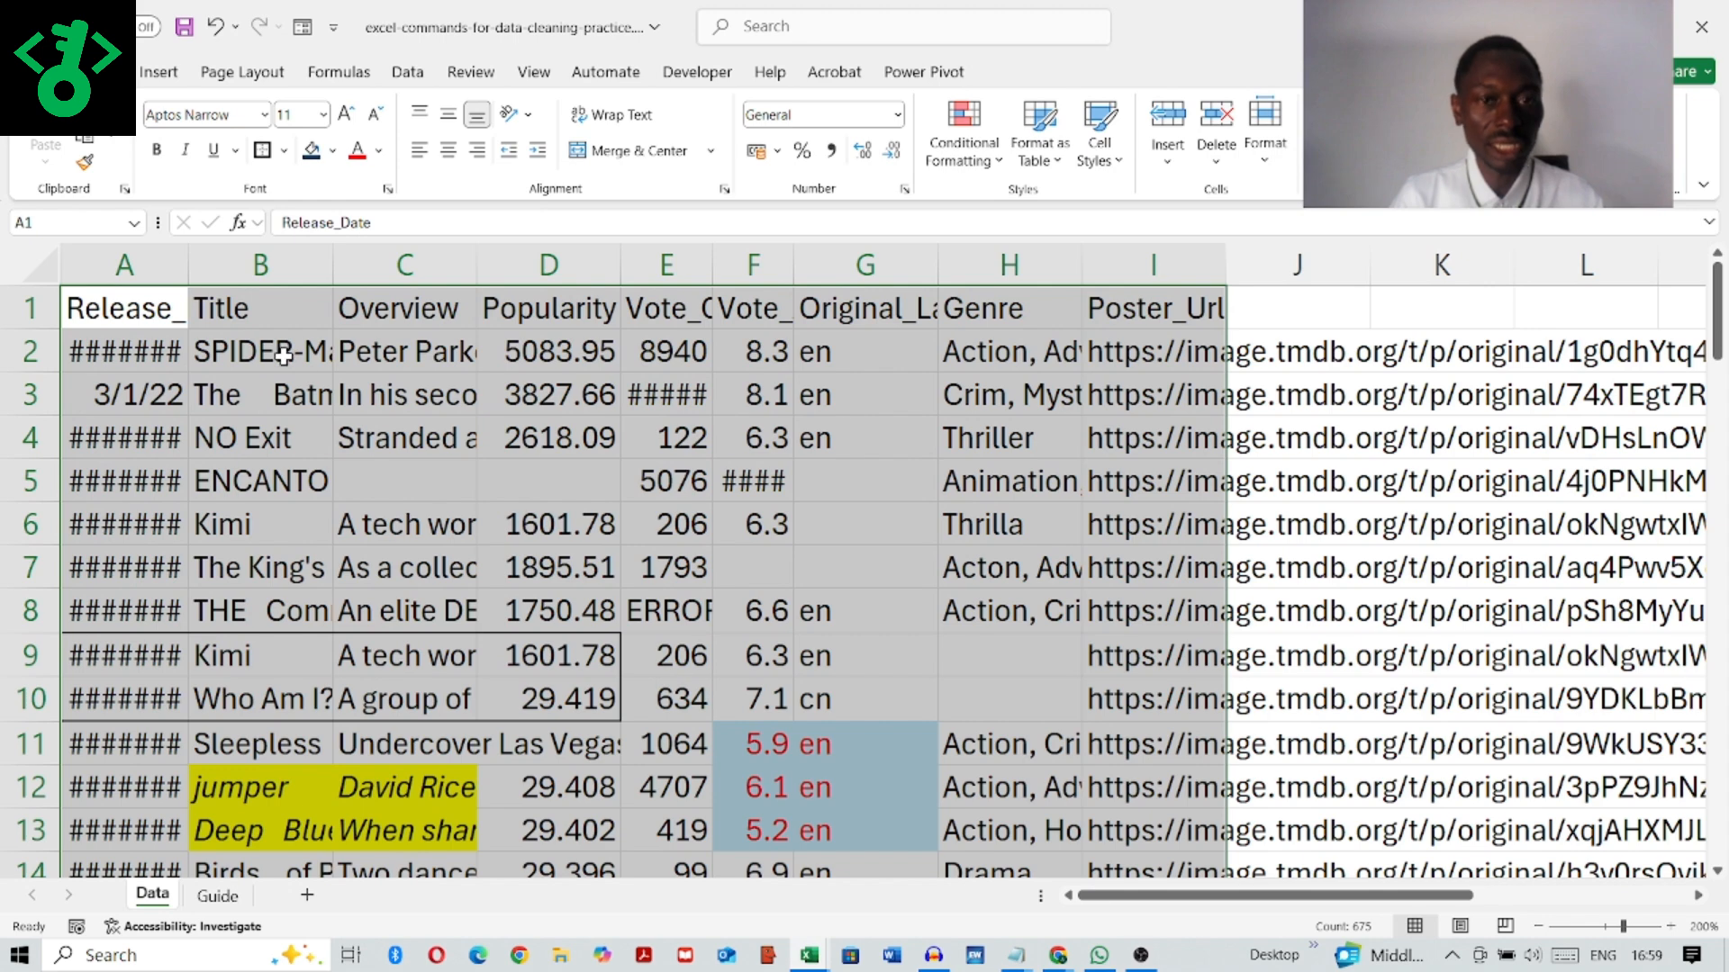
click(1269, 171)
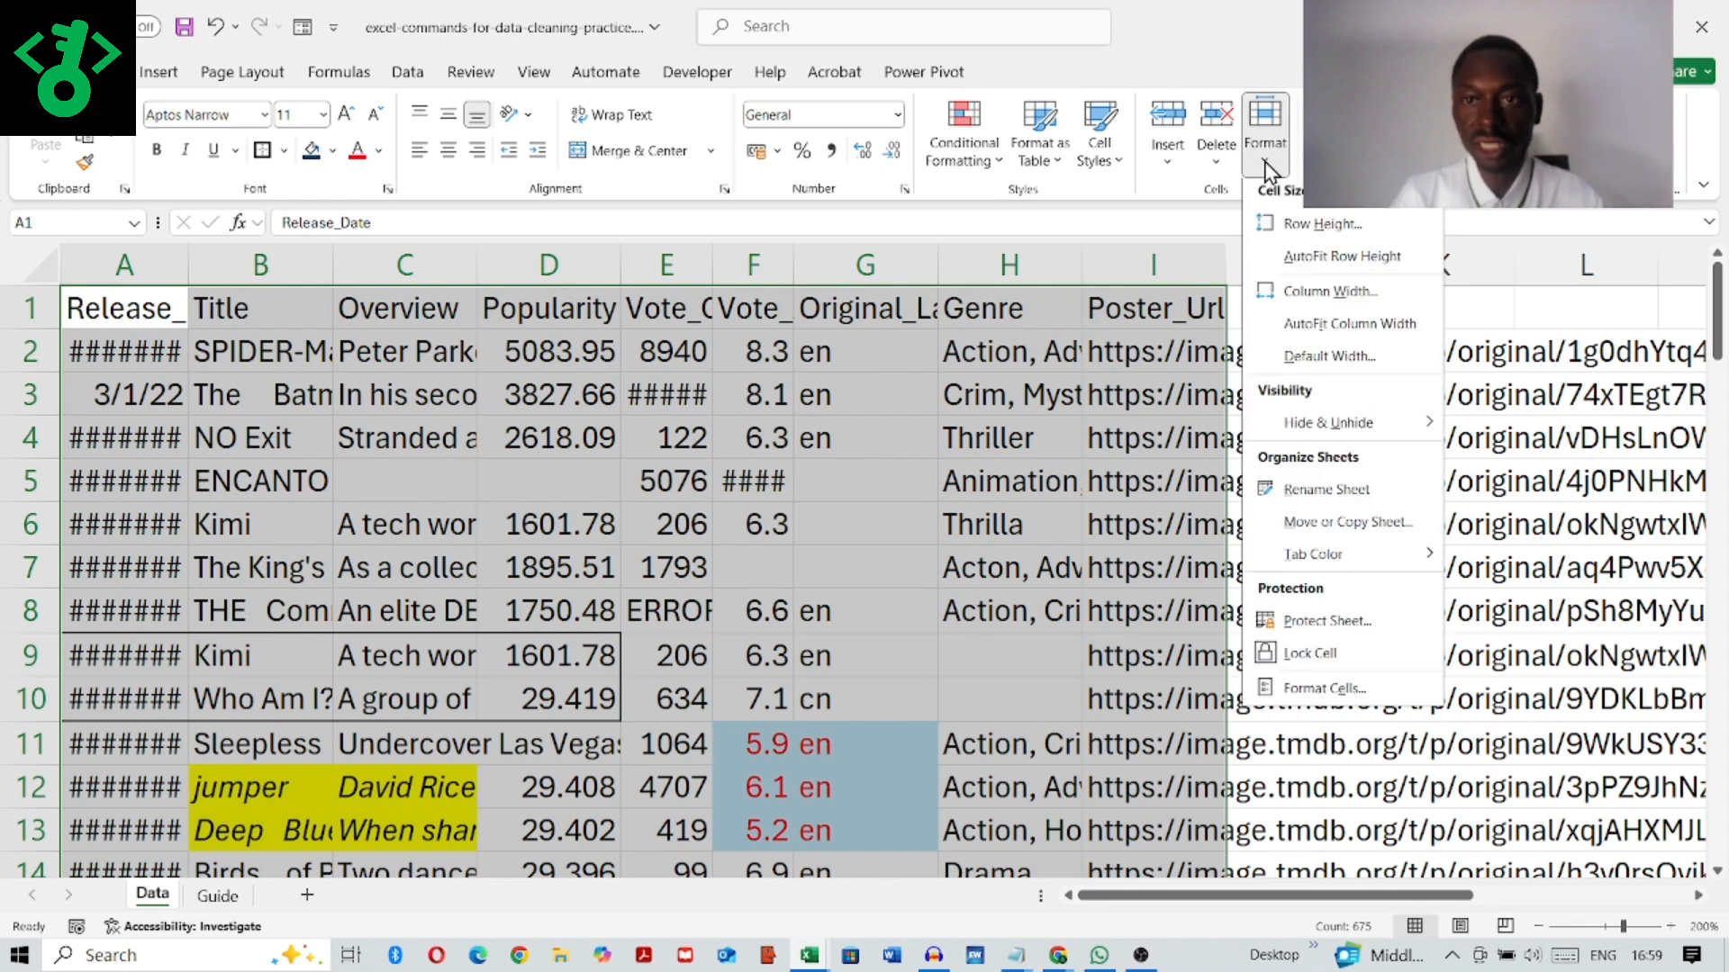
click(1353, 328)
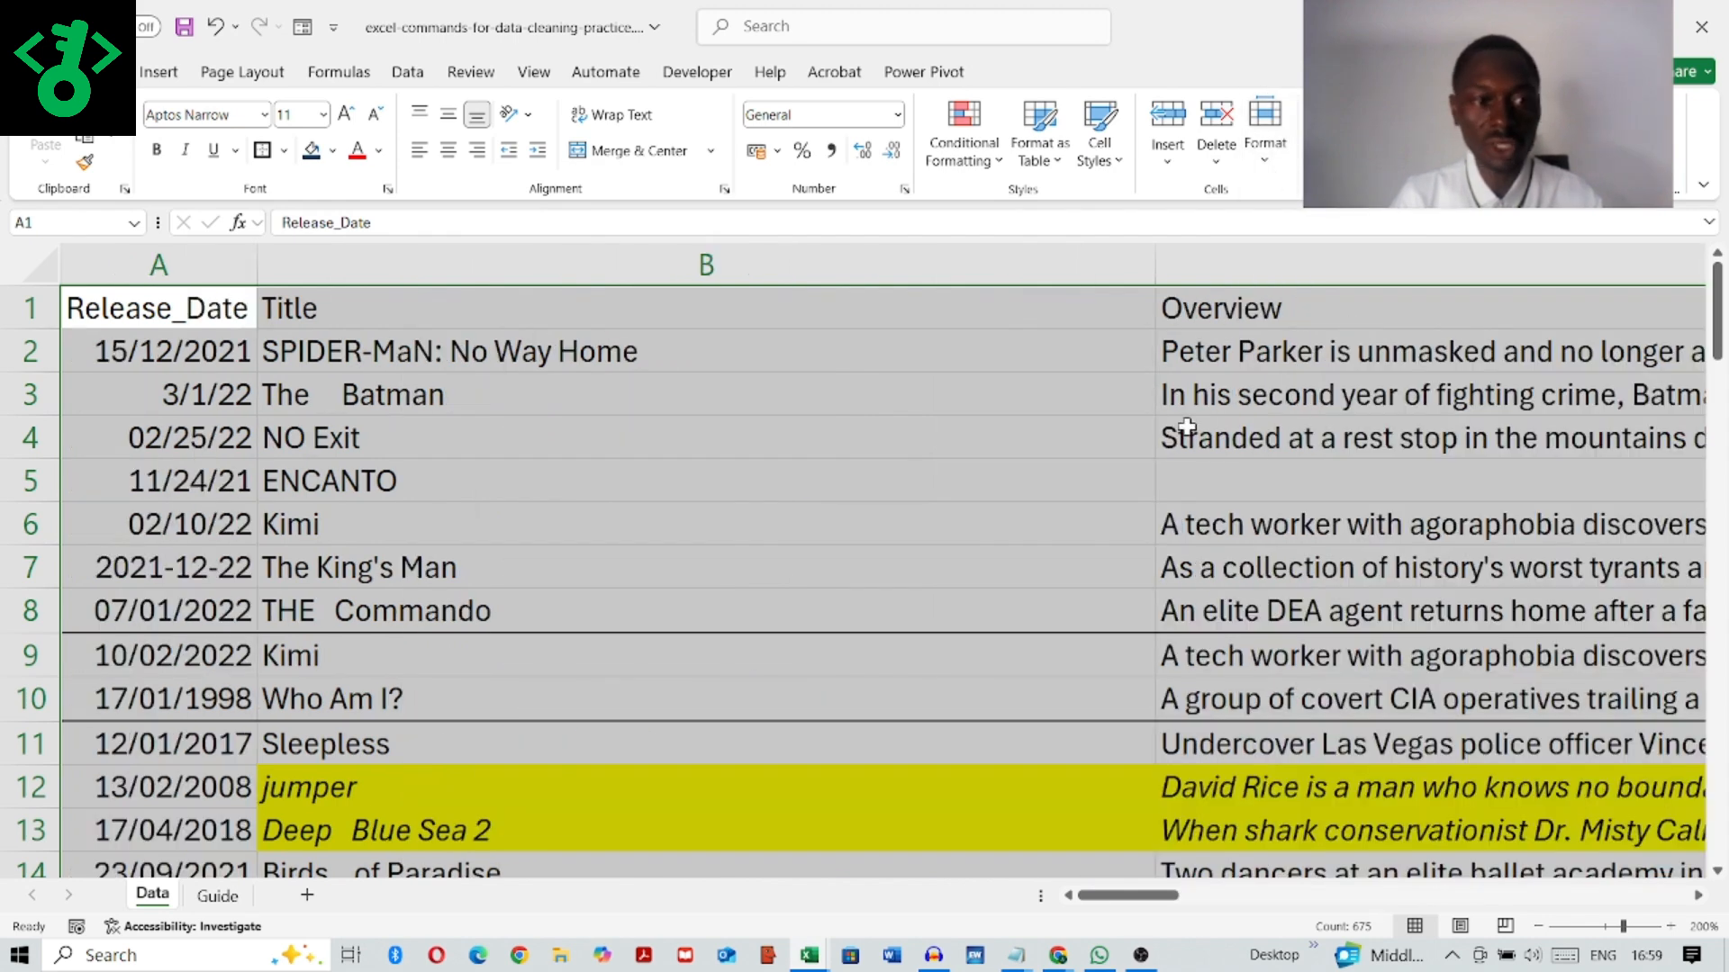
Step: Narrow the Overview column to a little under half the width of the Title column
click(1535, 927)
click(1536, 927)
click(1536, 927)
click(1535, 927)
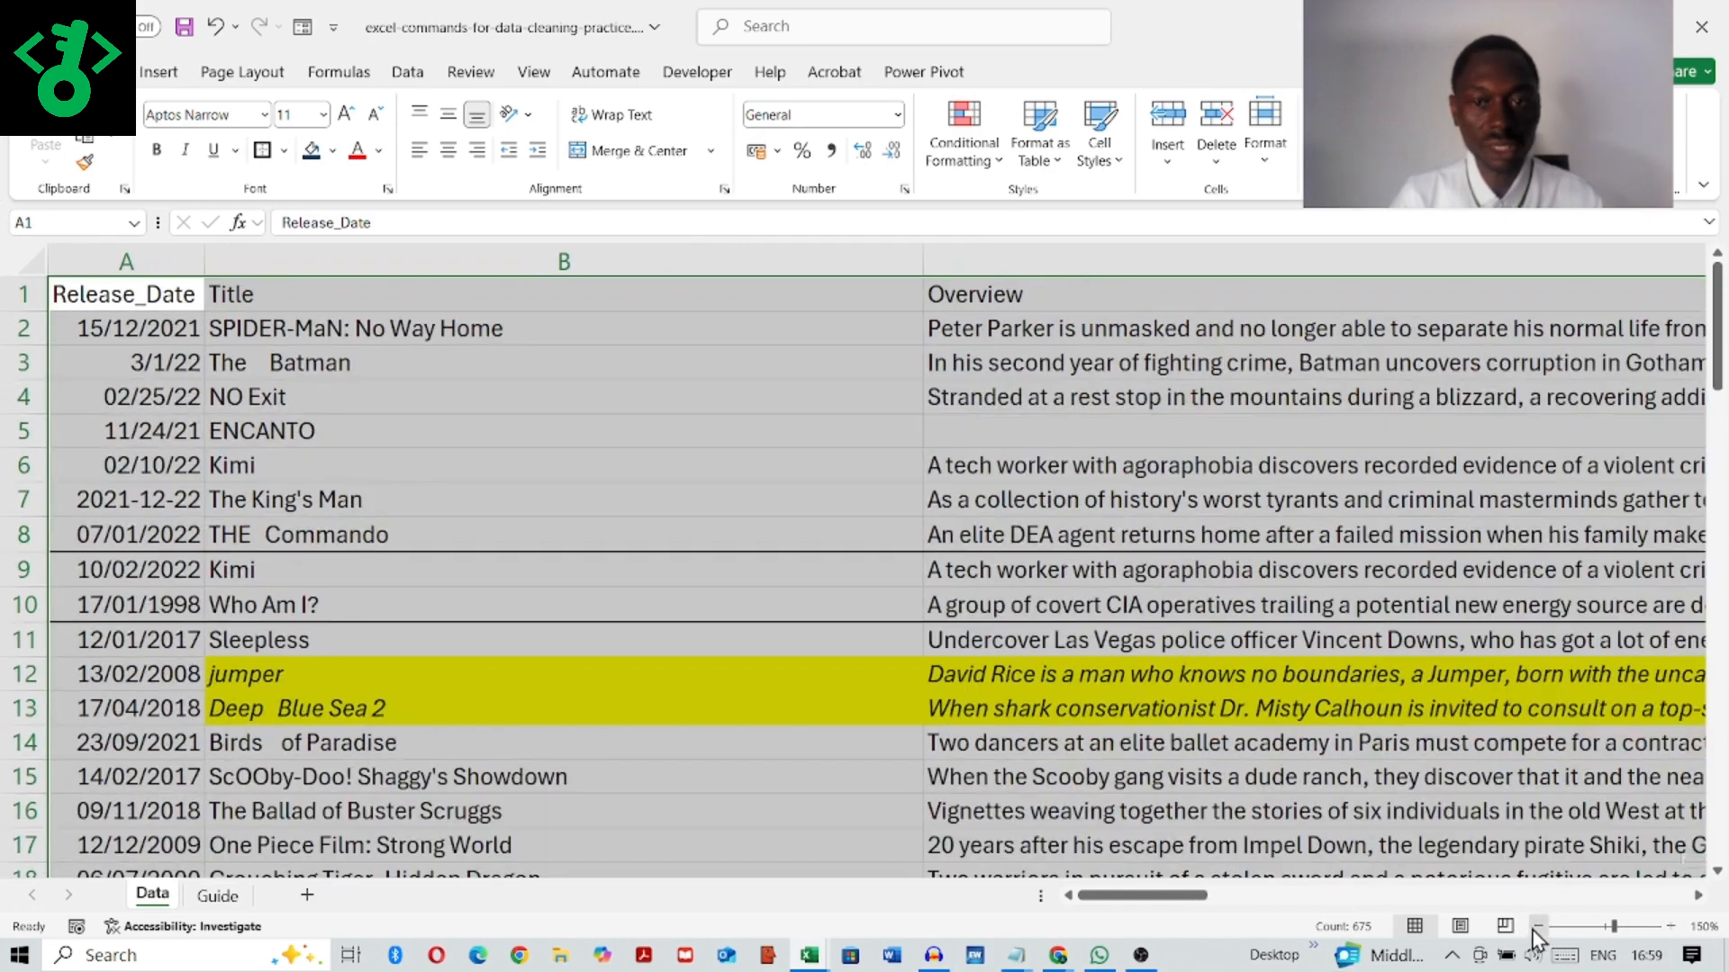
click(1535, 928)
click(1535, 927)
click(1536, 927)
click(1535, 927)
click(1535, 927)
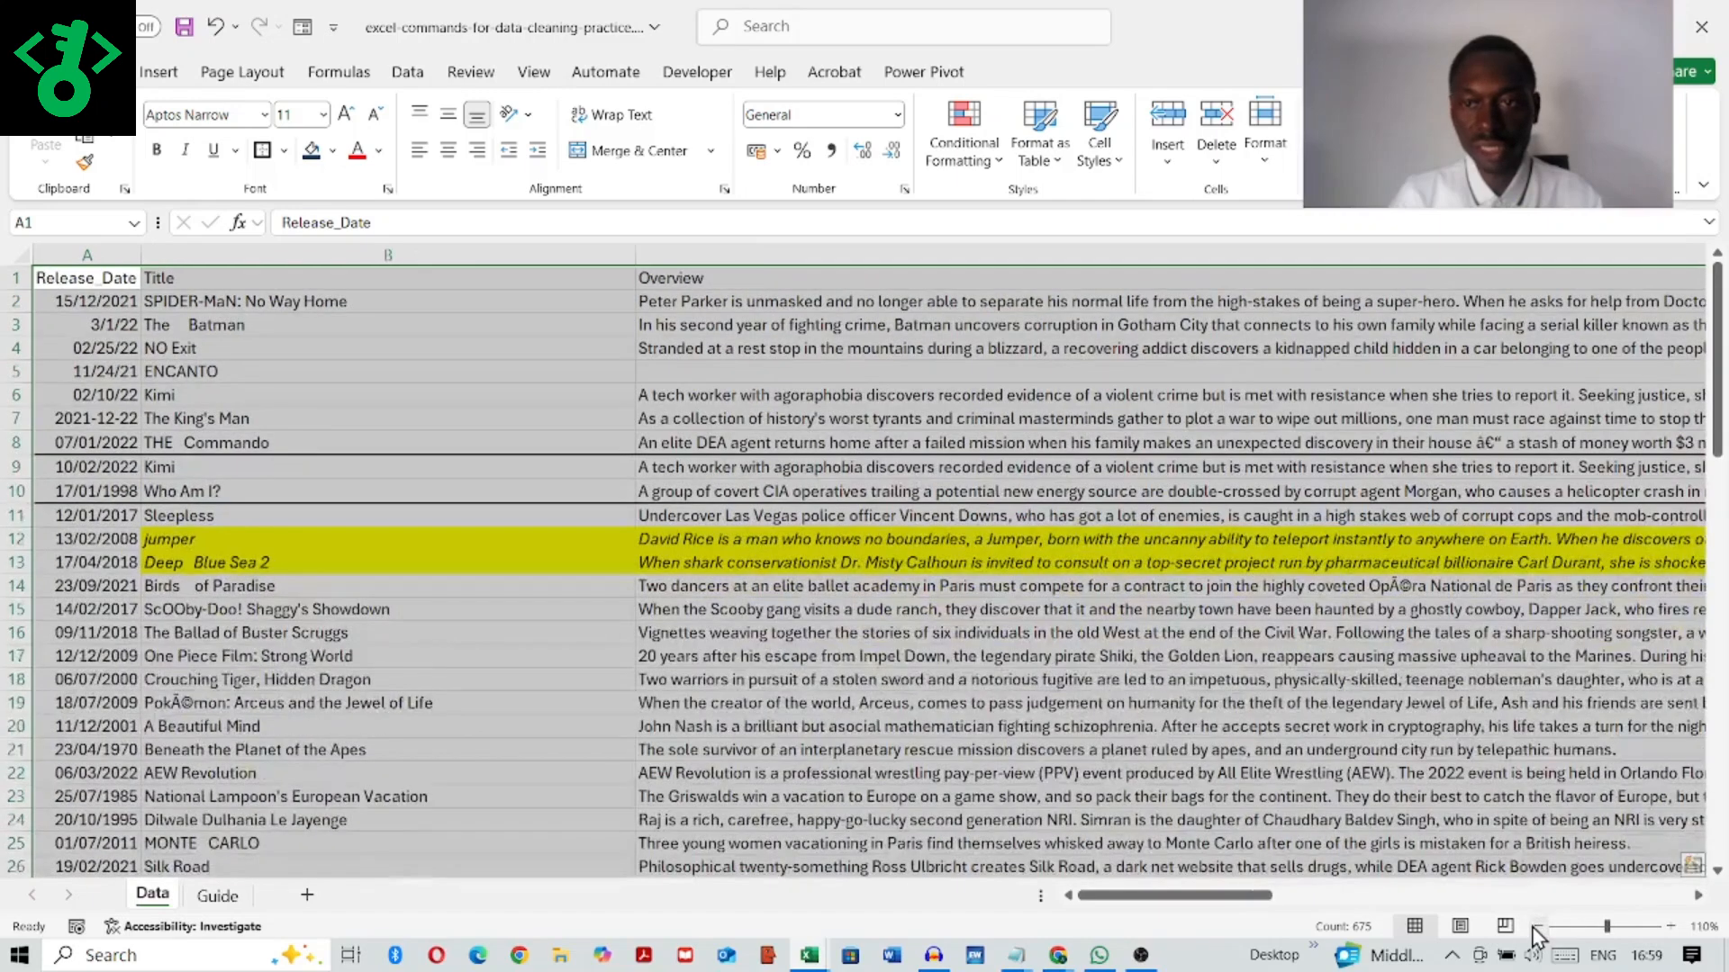
click(1535, 928)
click(1535, 928)
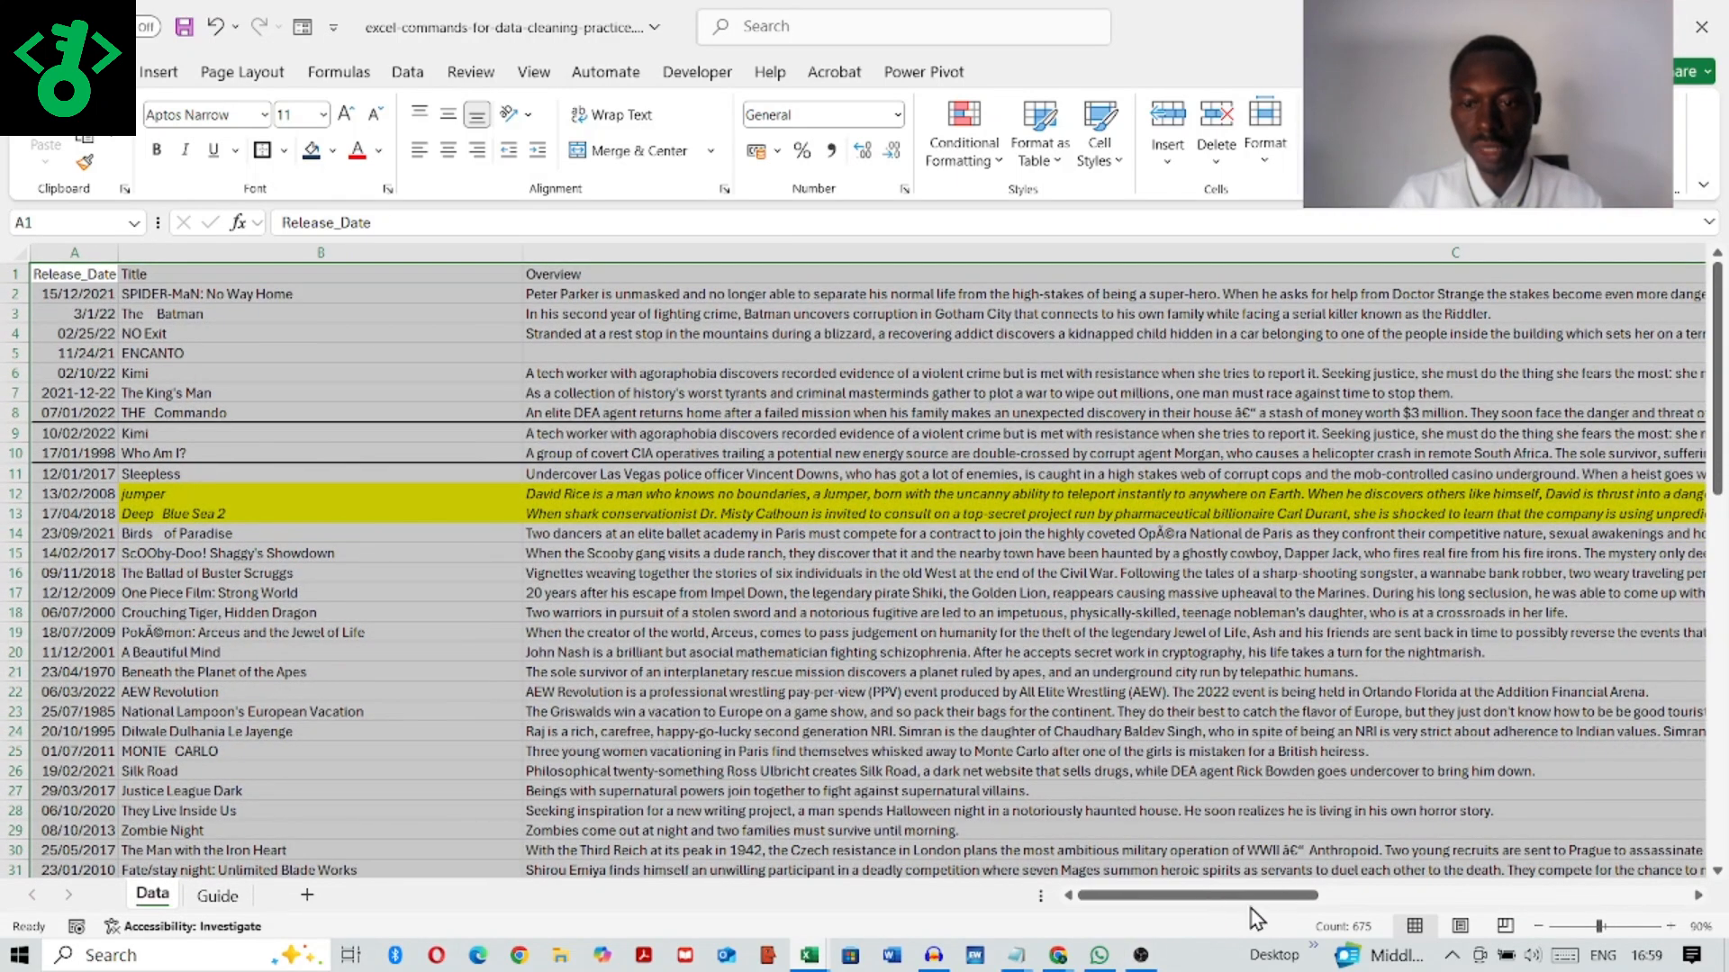
drag(1251, 895, 1416, 895)
drag(1153, 259, 87, 316)
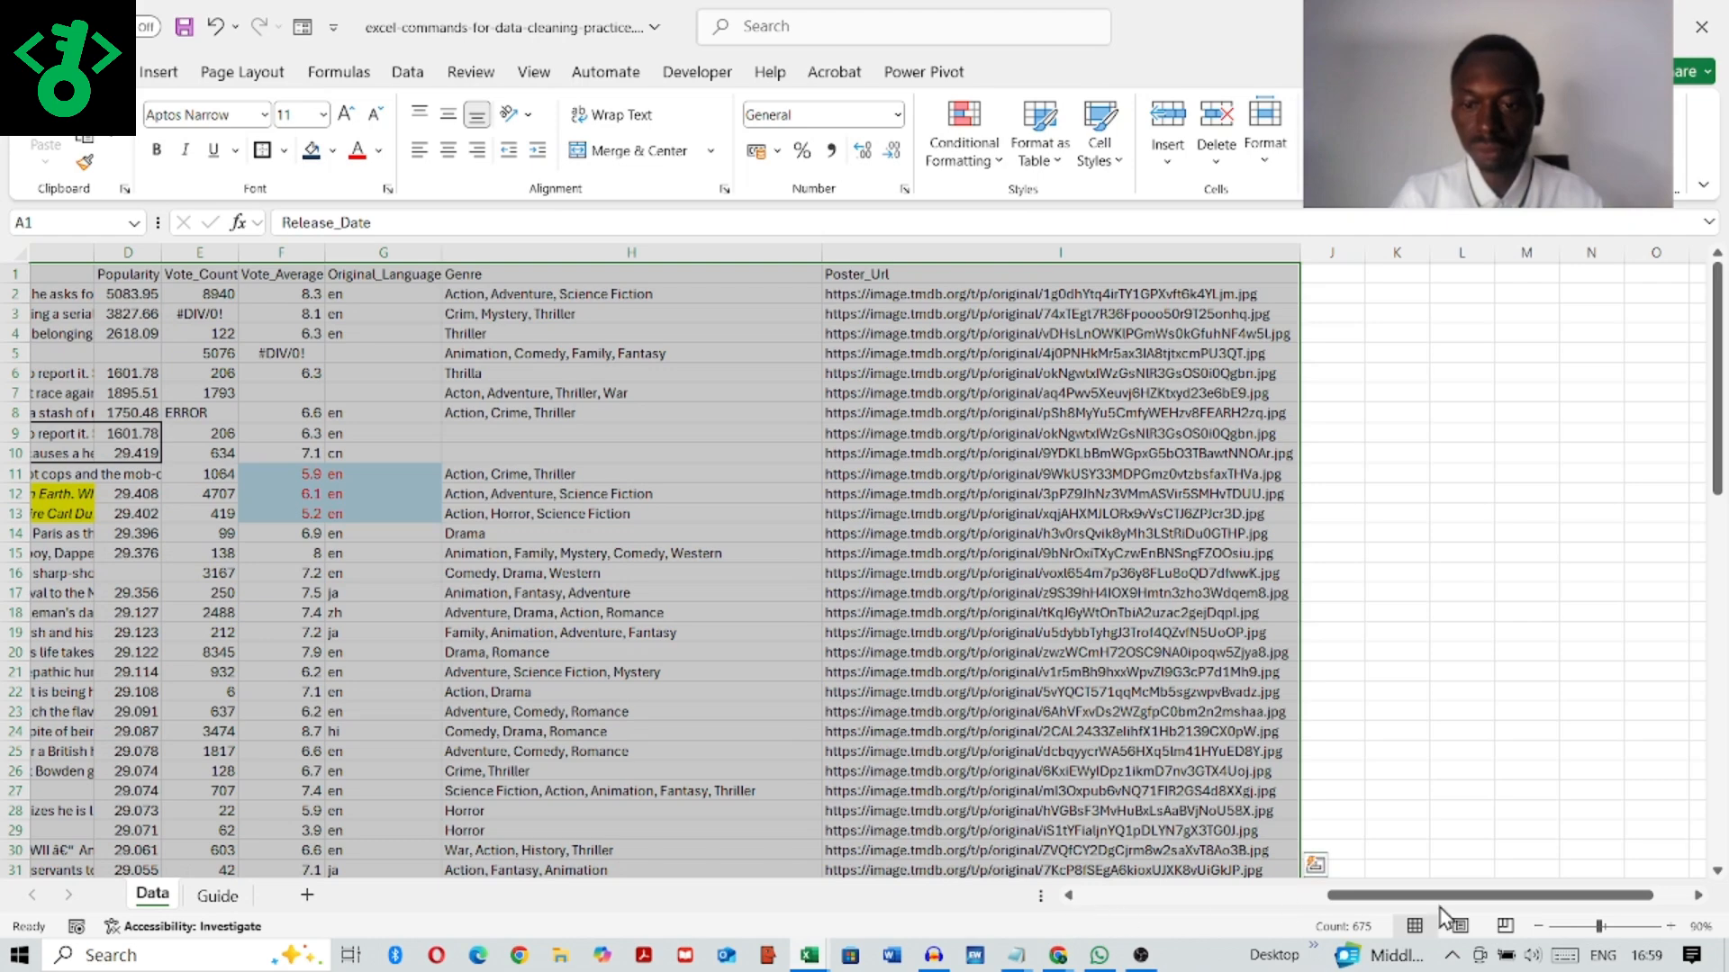
drag(1437, 900, 1031, 916)
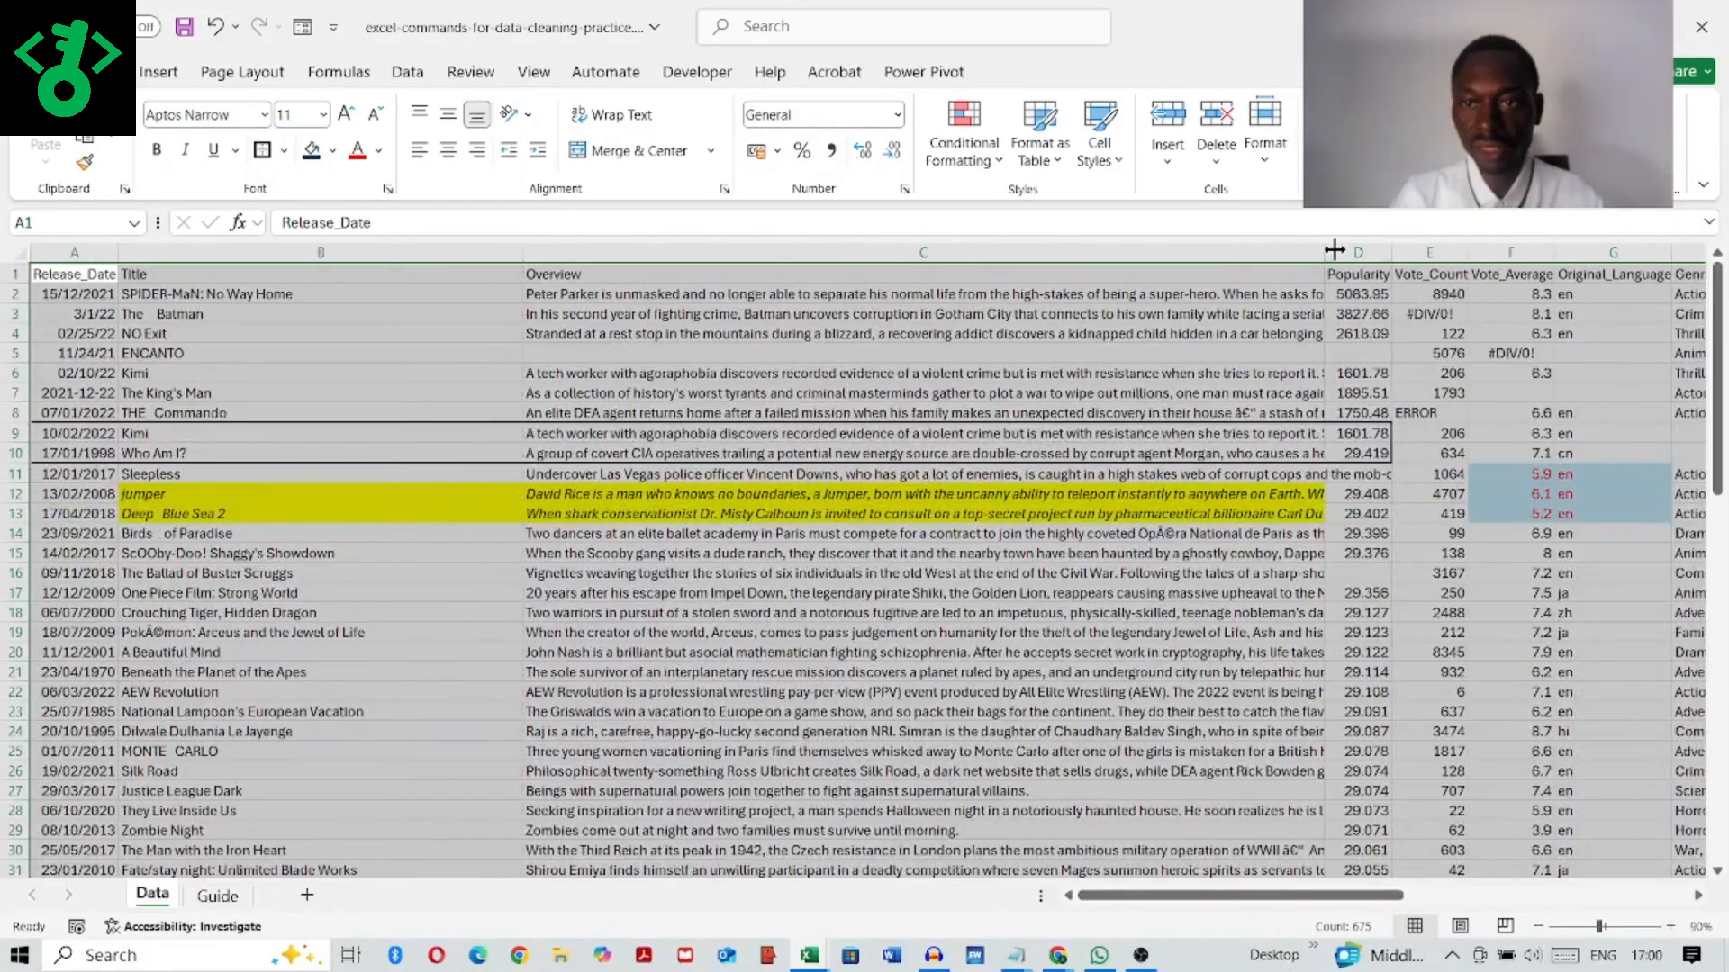
drag(1323, 252, 699, 254)
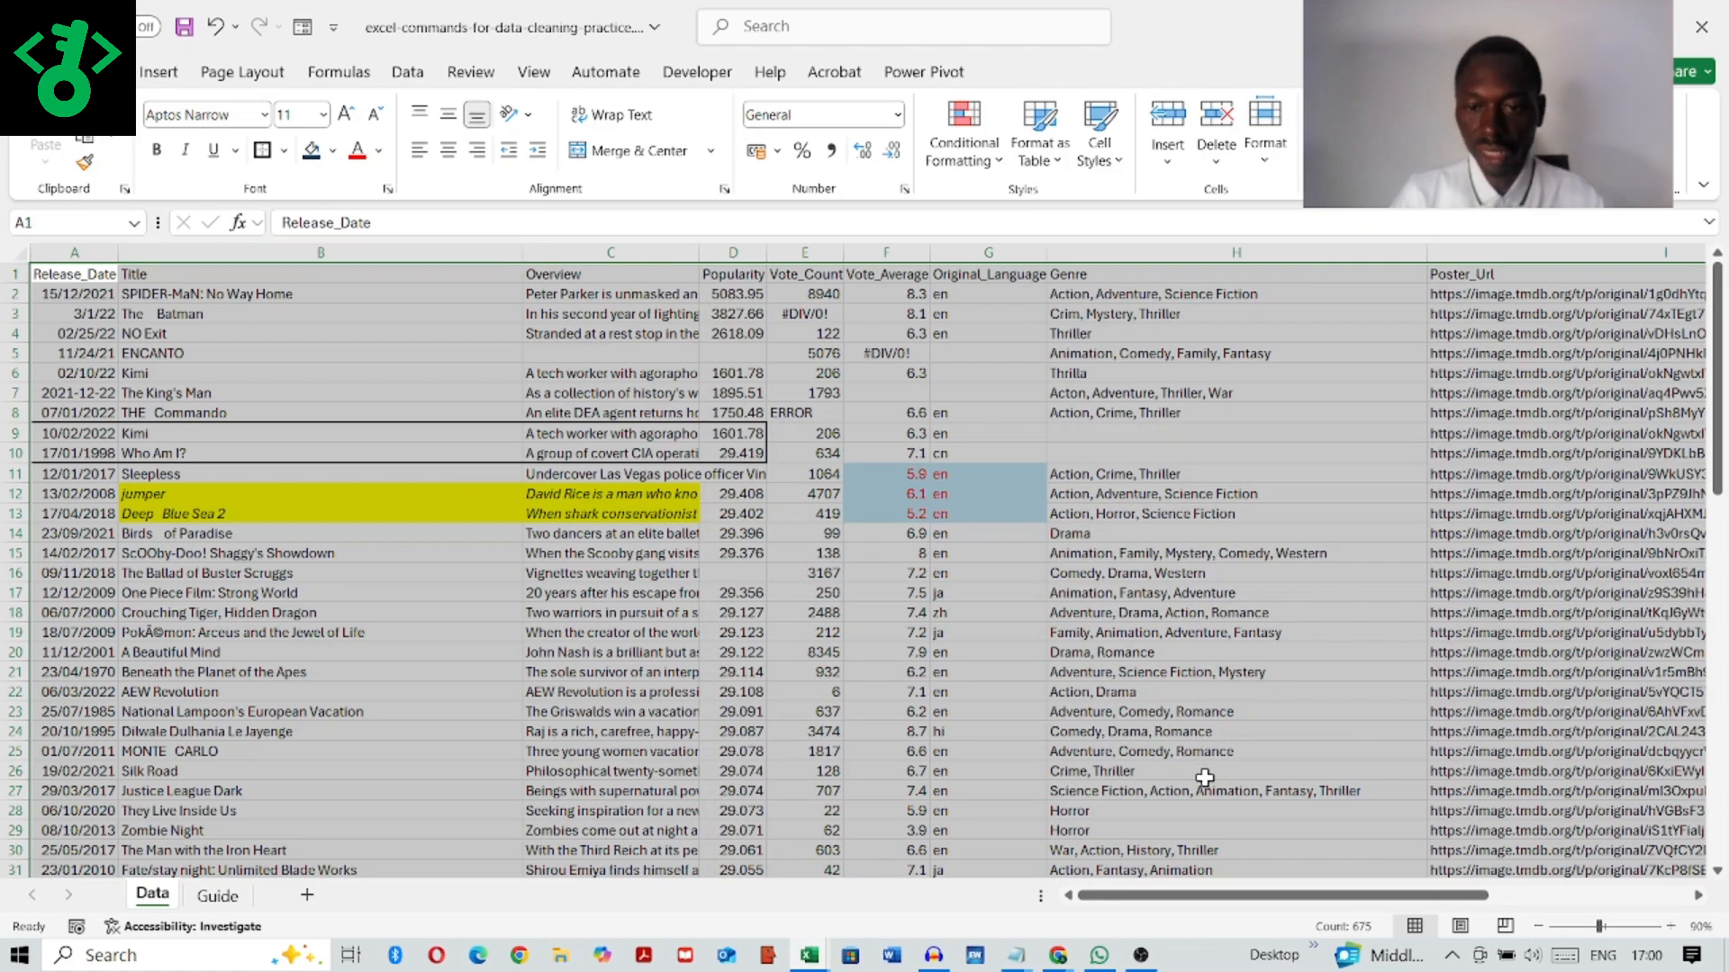
drag(1208, 897, 677, 830)
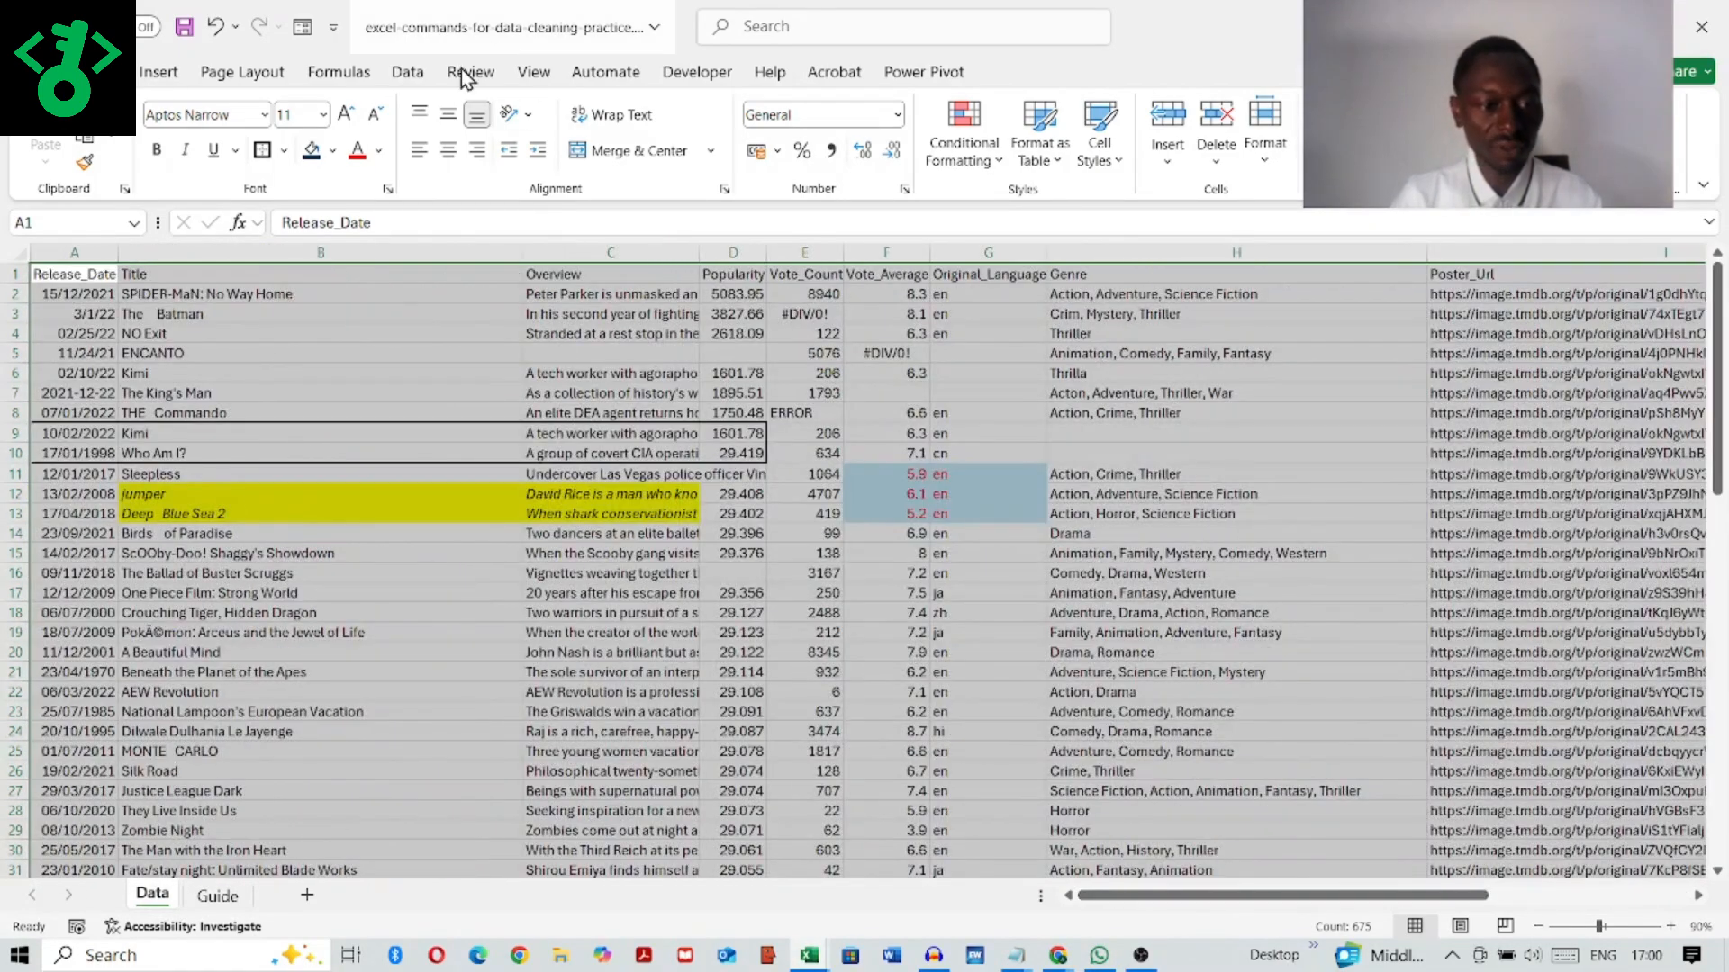
Step: Filter the Guide sheet's Activity slicer to item B on basic right click actions, and return to the Data sheet
click(216, 898)
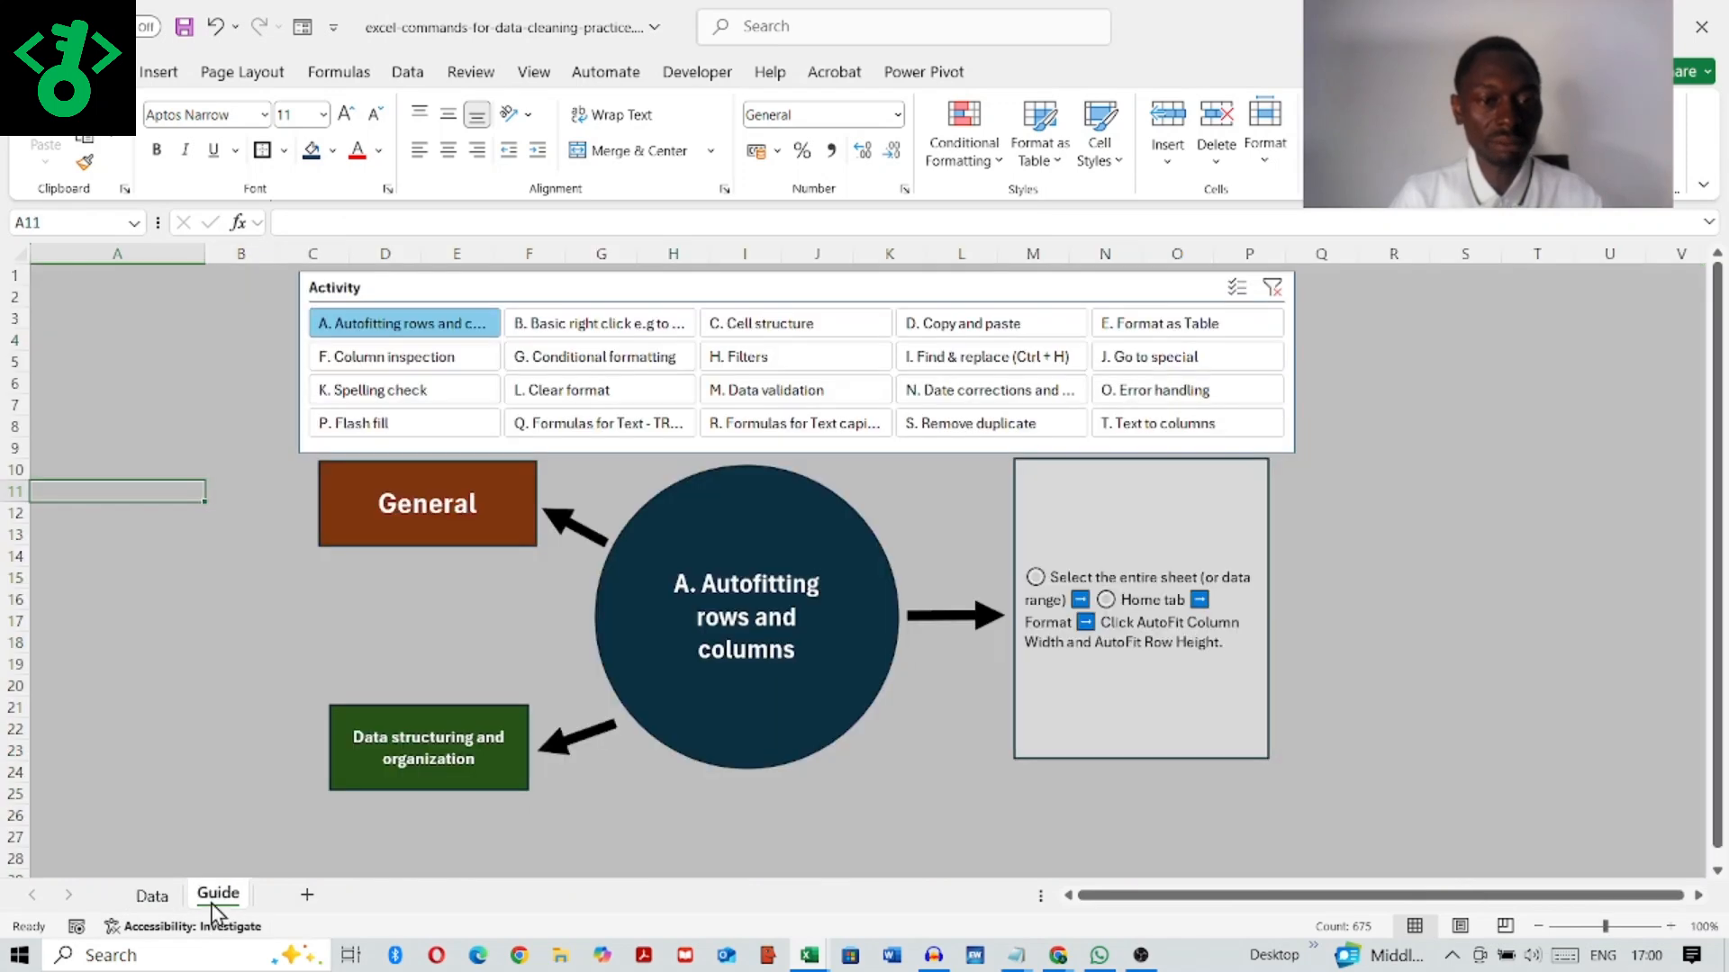
click(612, 324)
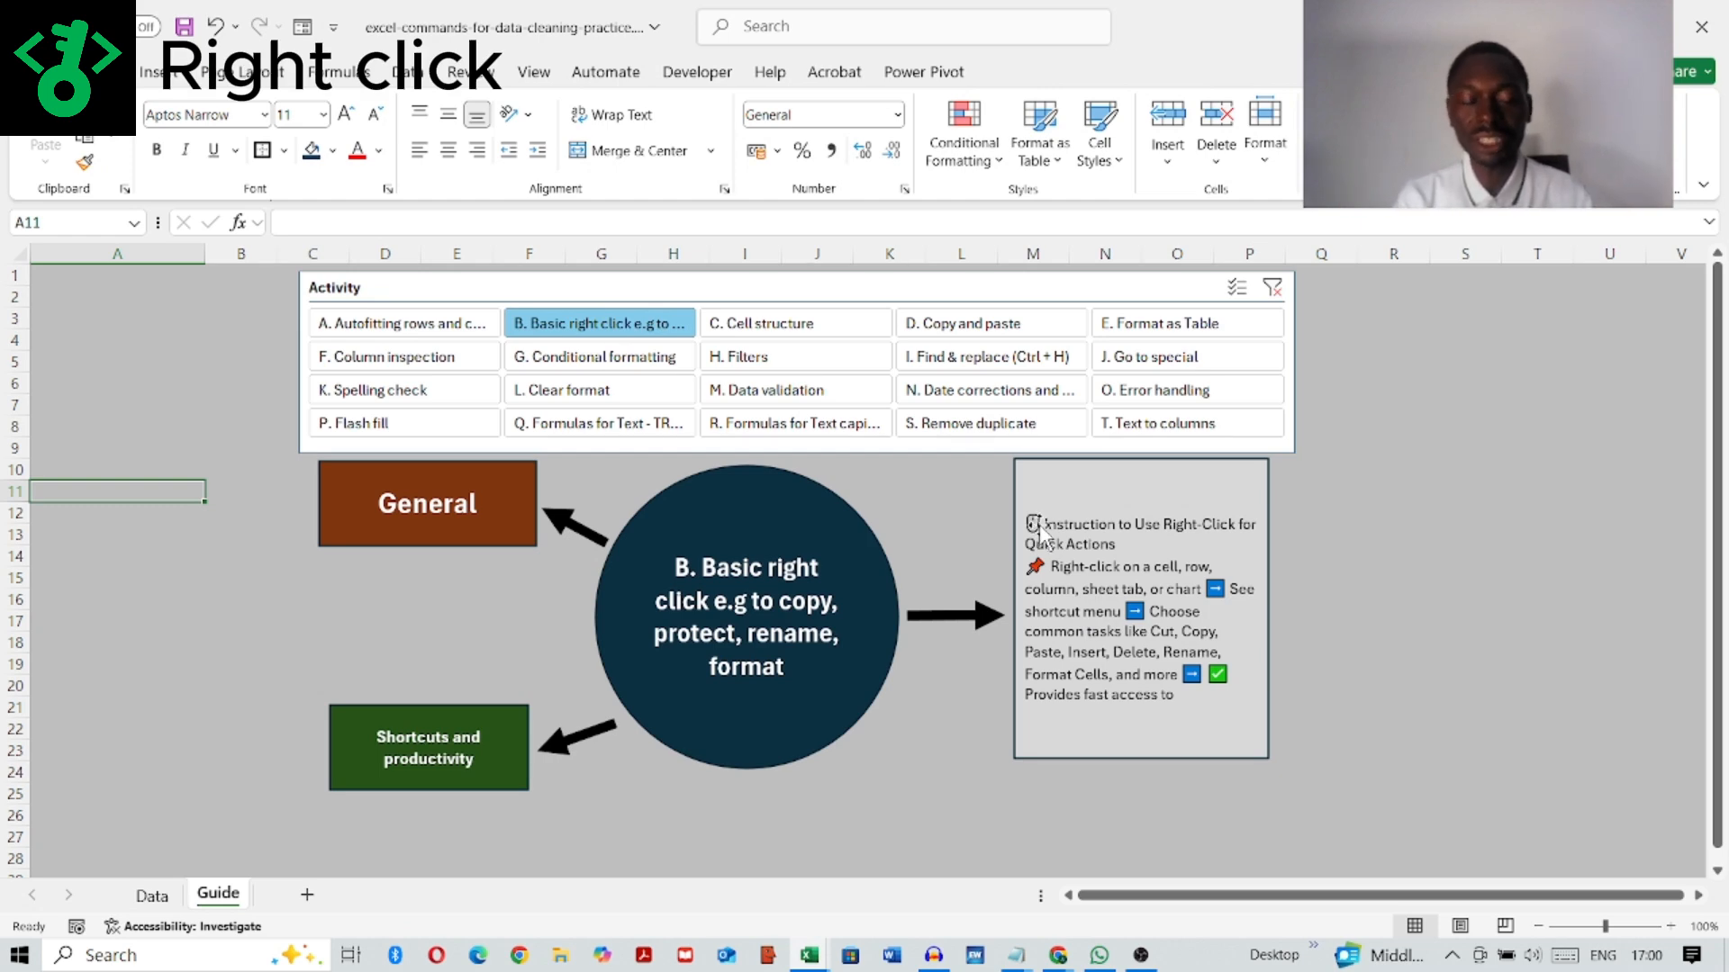
click(149, 897)
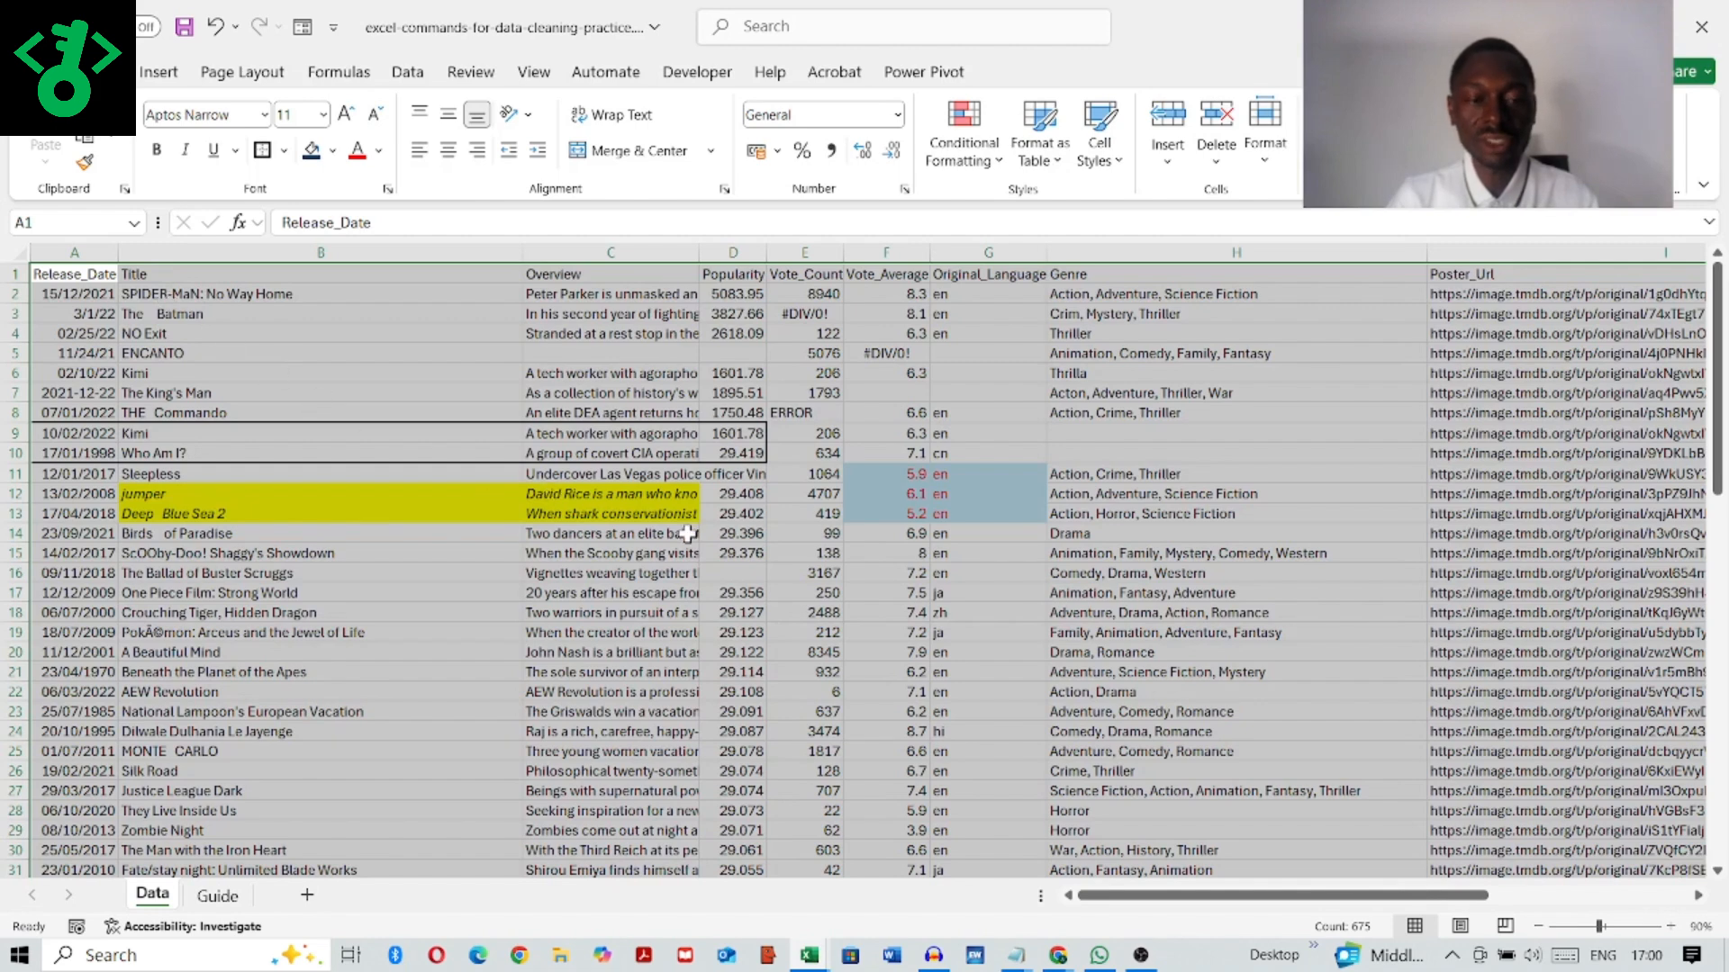
click(605, 671)
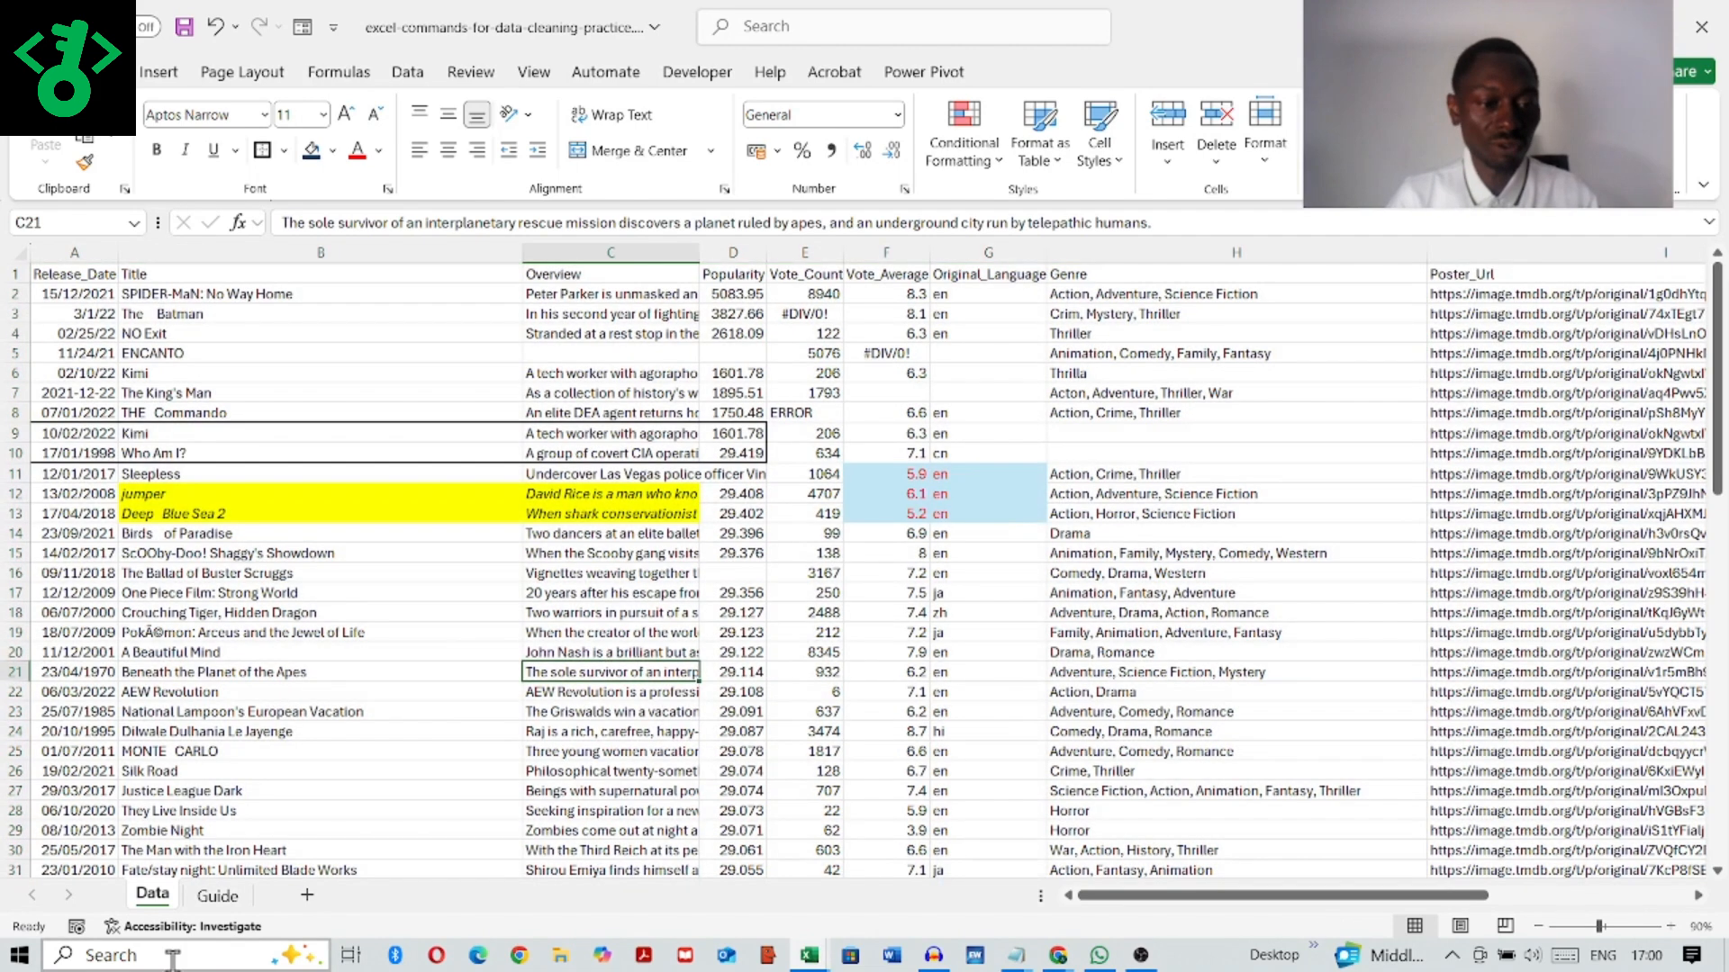
Step: Create a copy of the Data sheet at the end of the same workbook
right_click(151, 895)
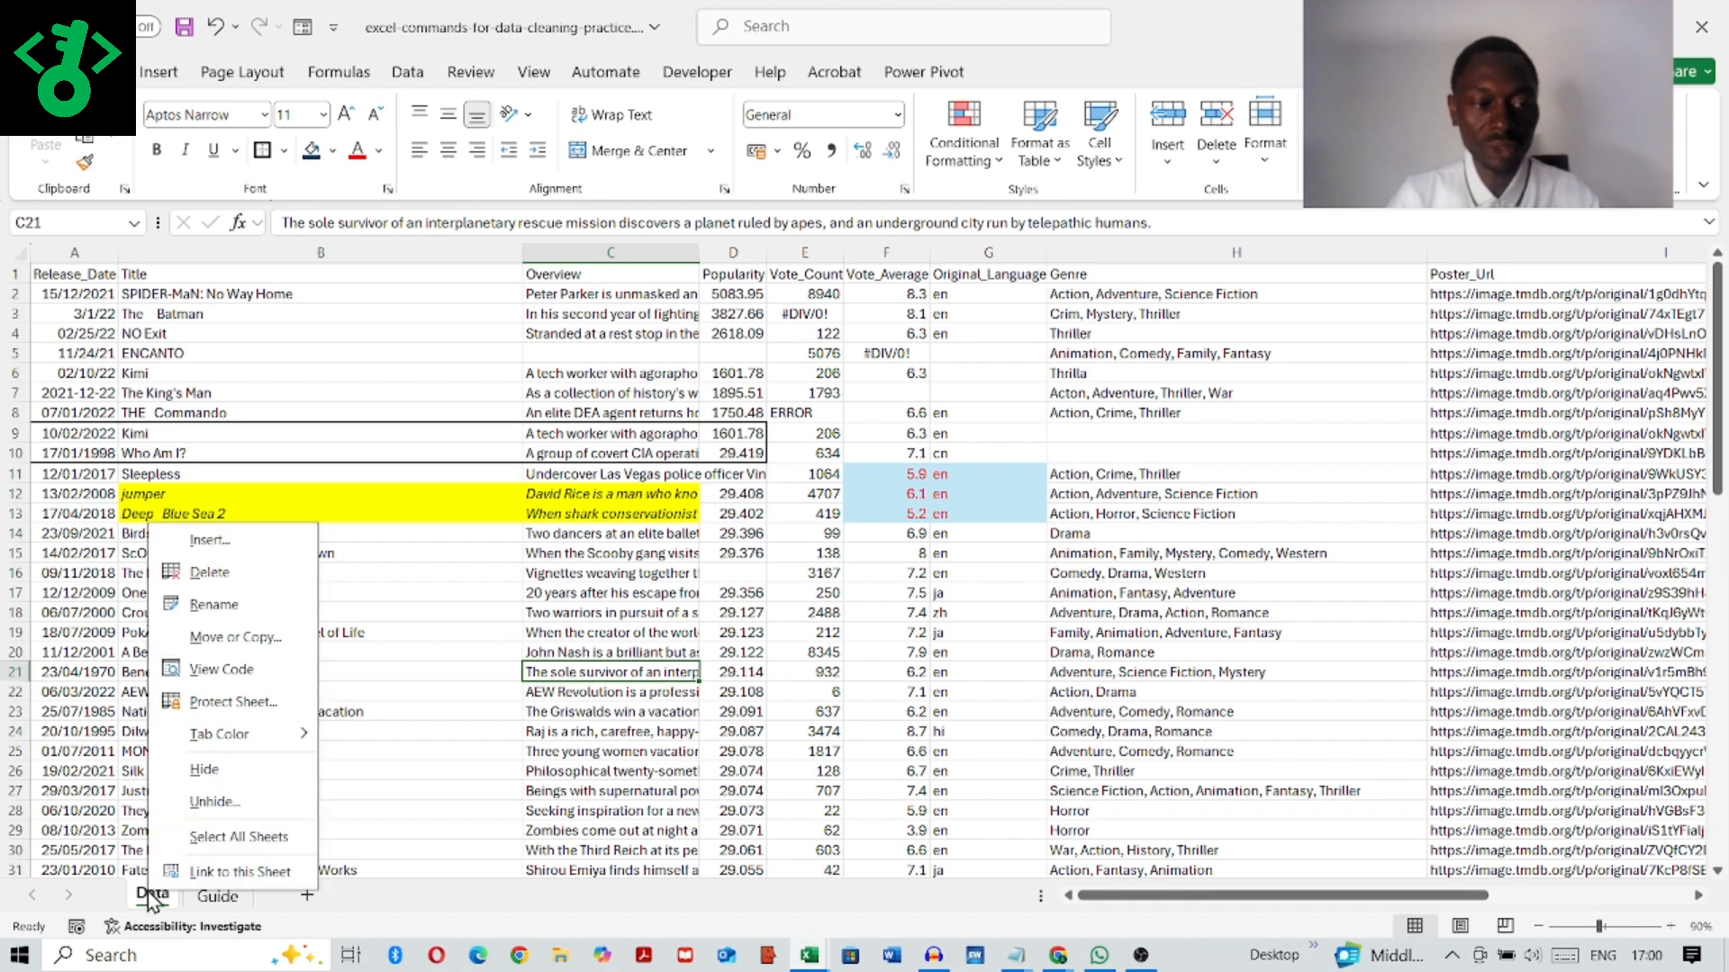
click(246, 641)
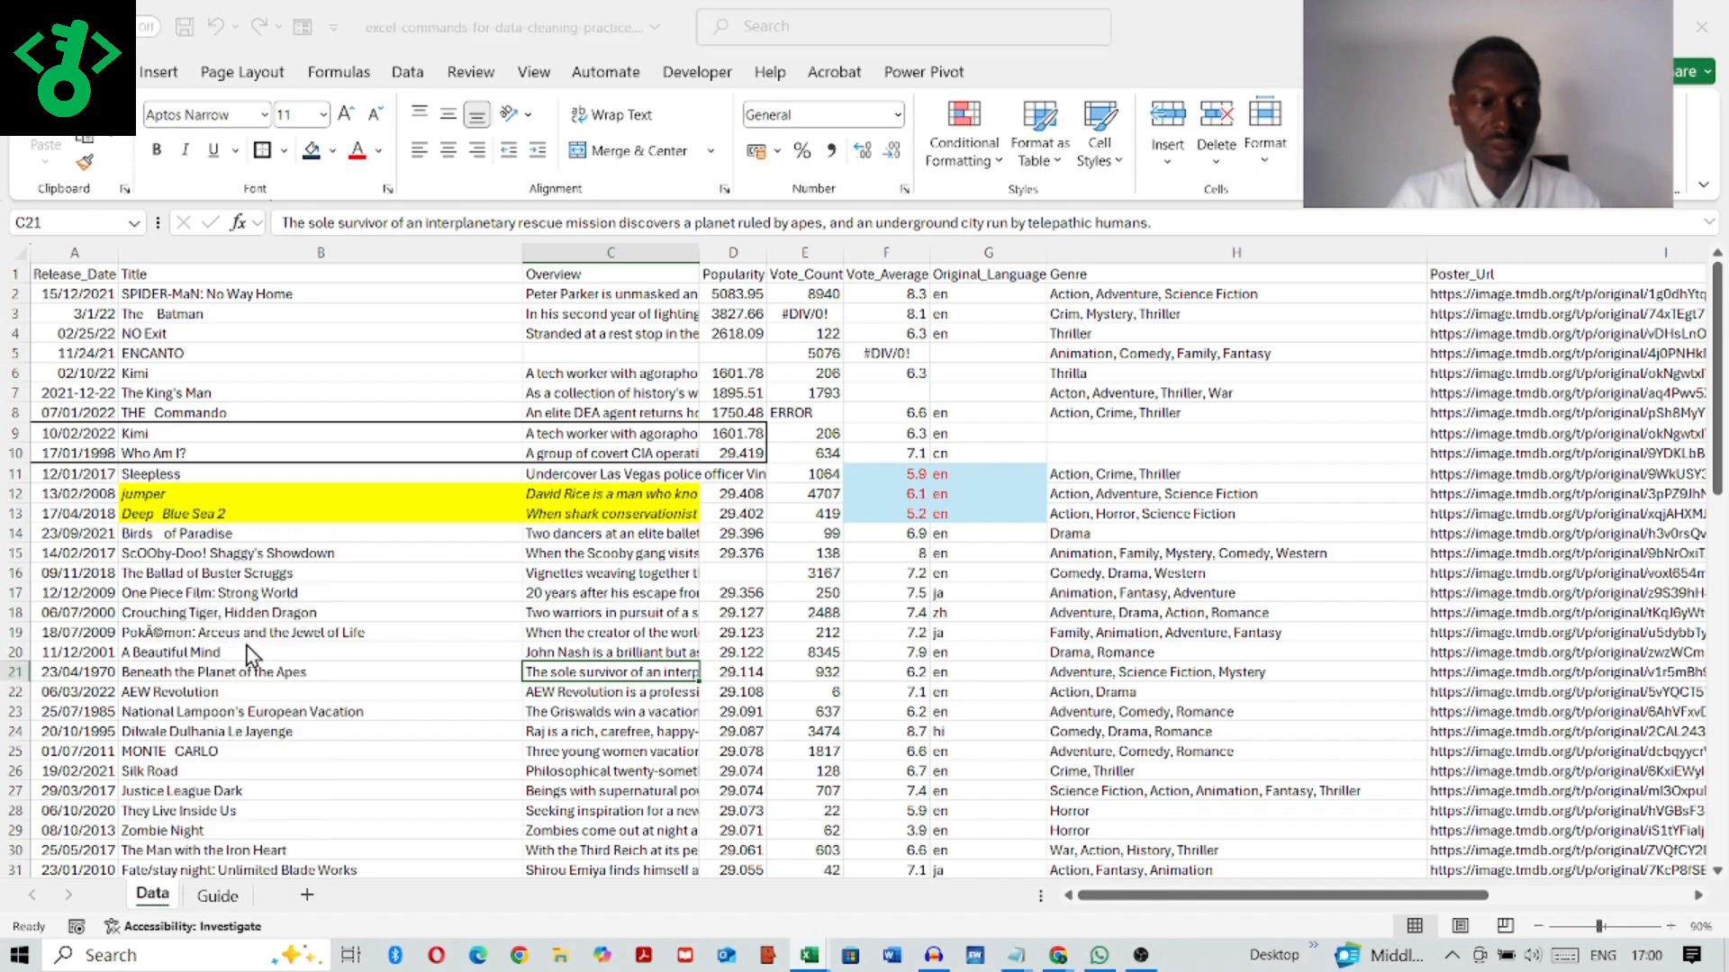
click(123, 675)
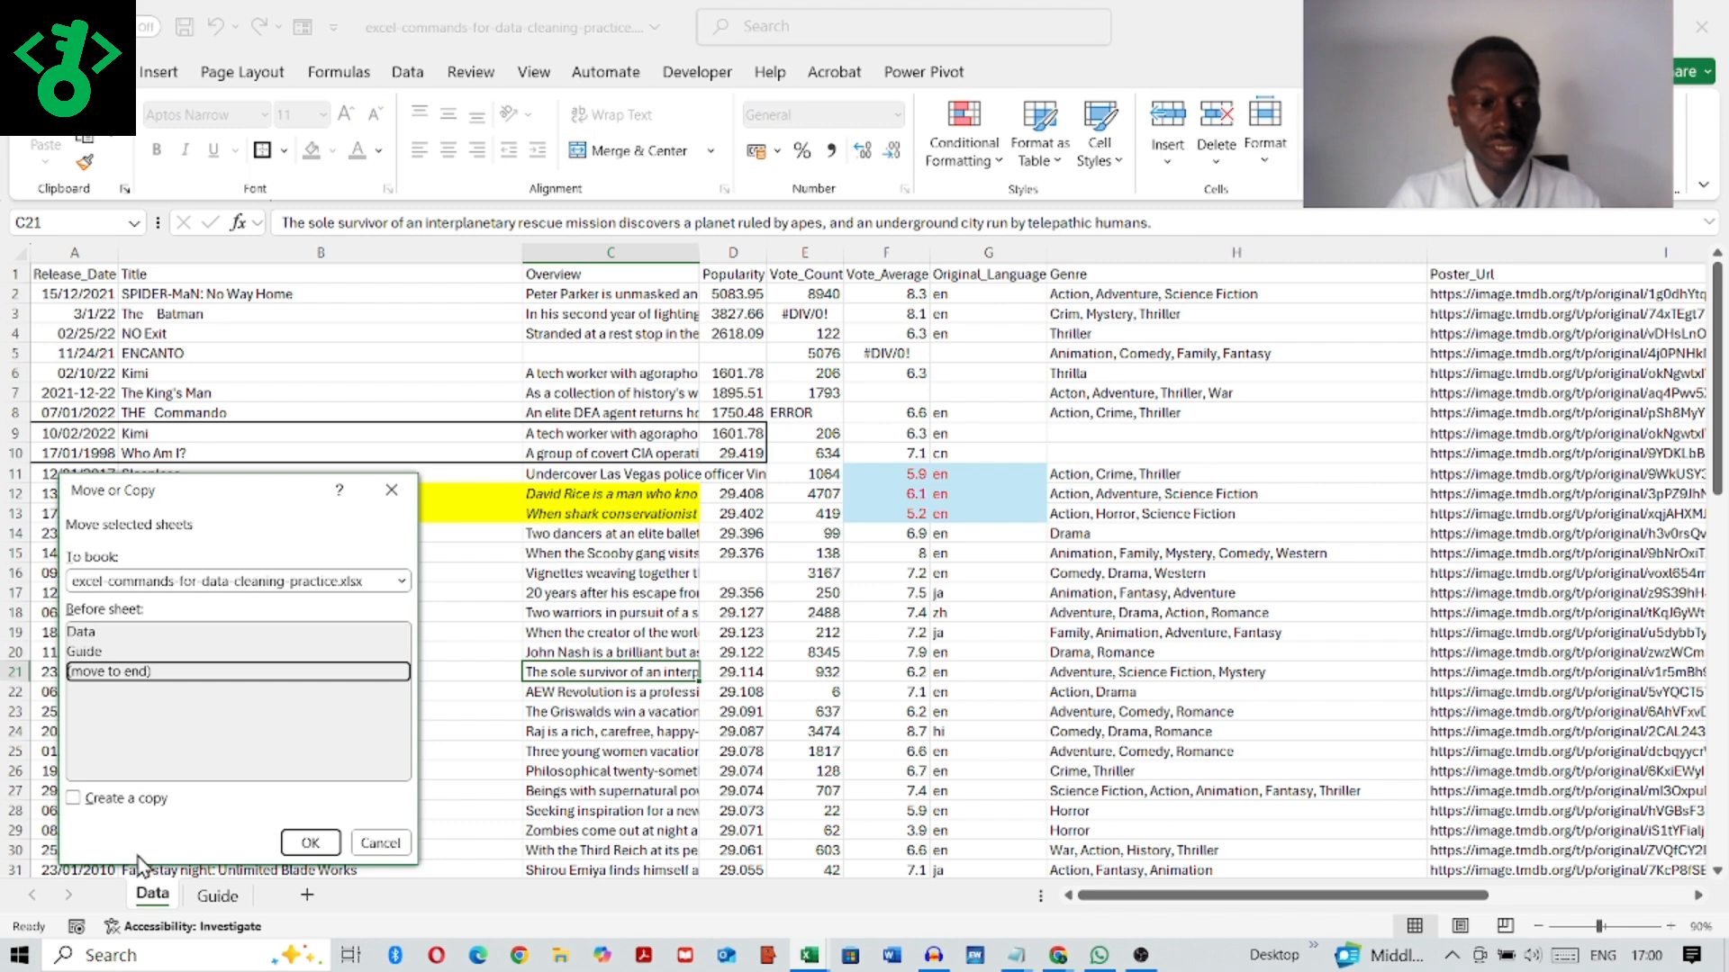
click(73, 798)
click(311, 842)
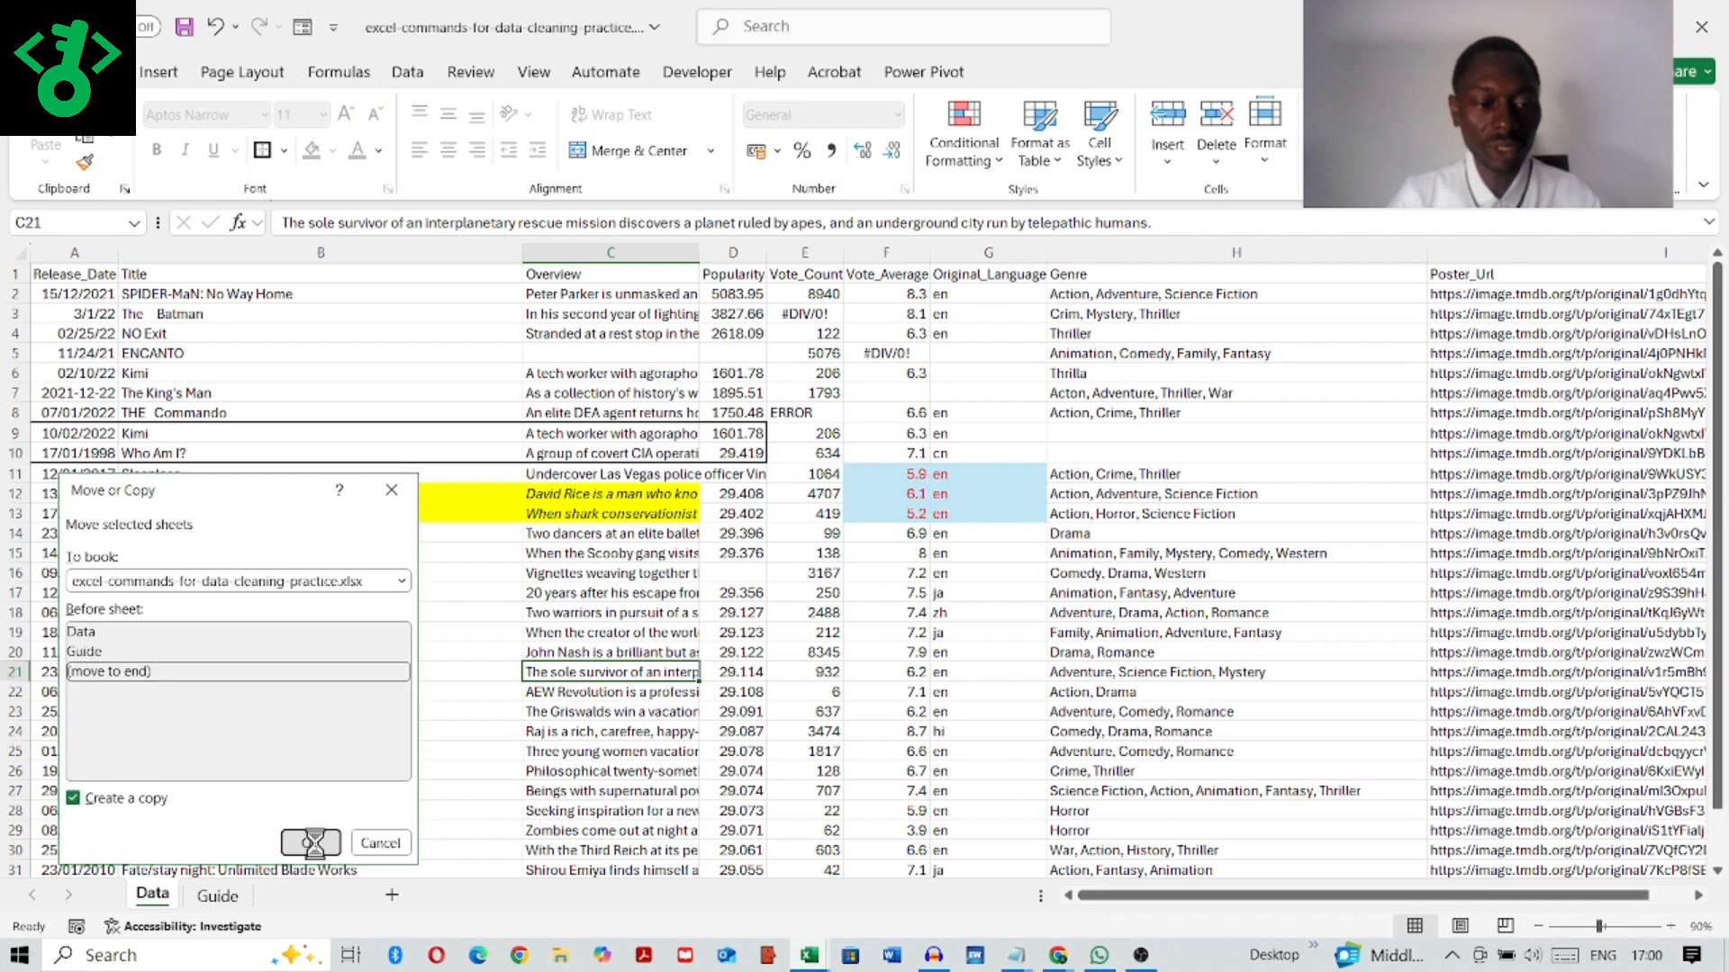
Step: Rename the first Data sheet as Original_data
click(149, 899)
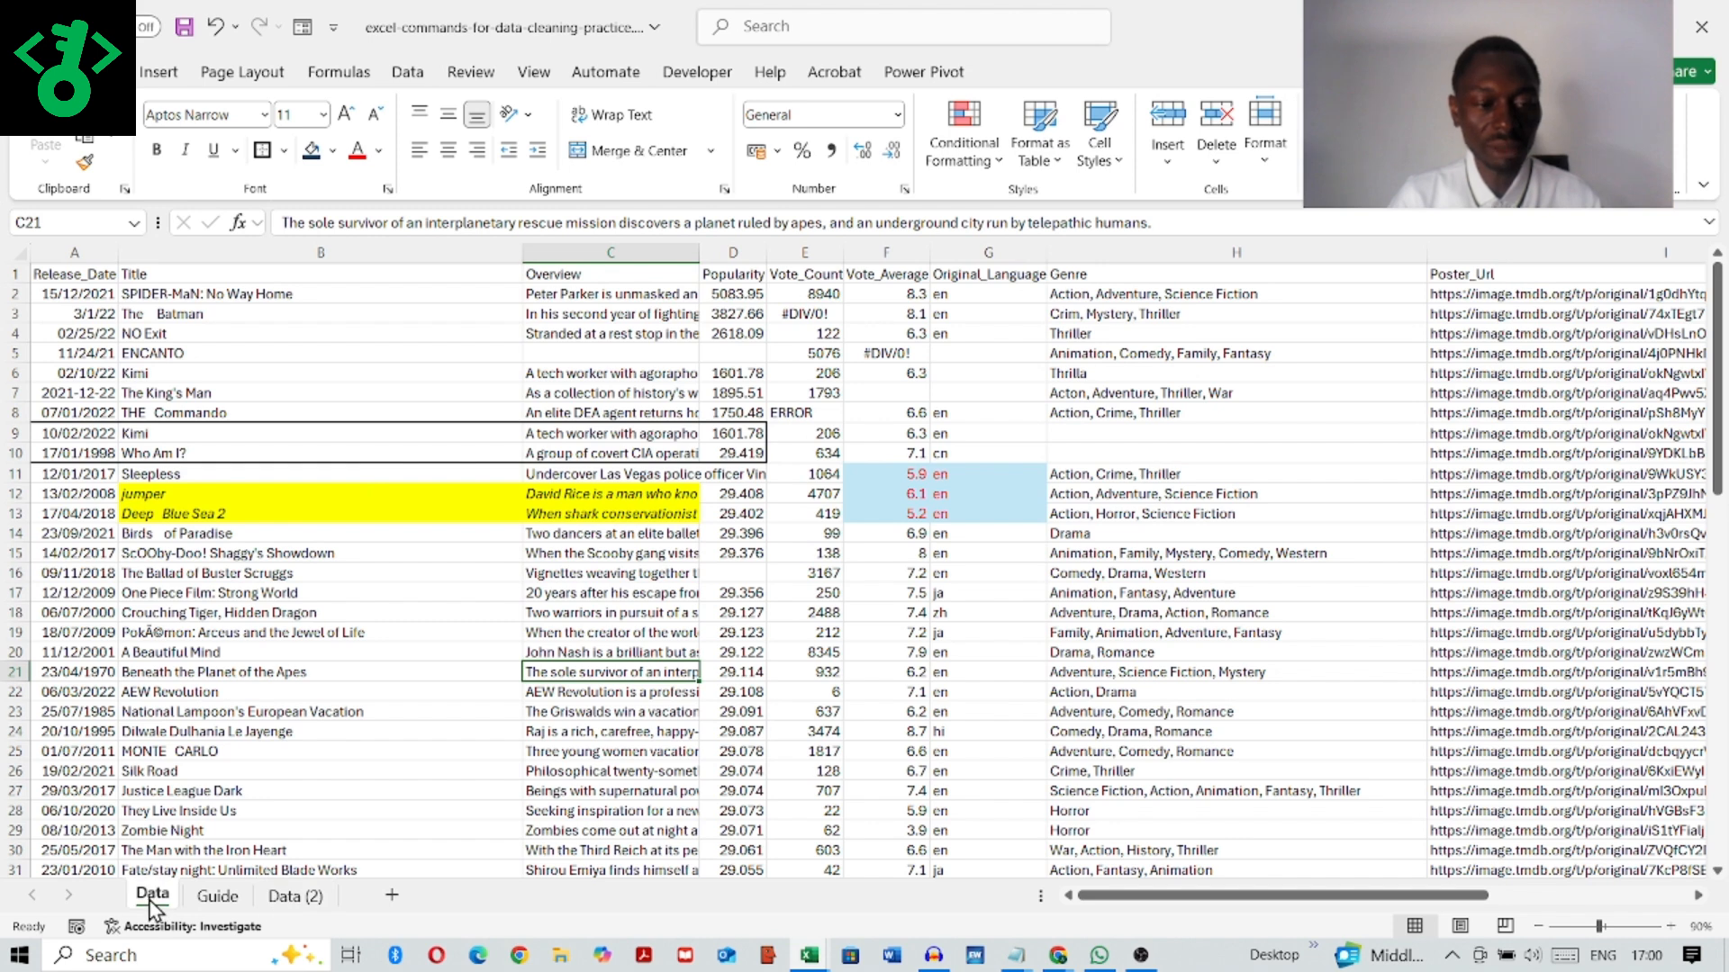
double_click(152, 897)
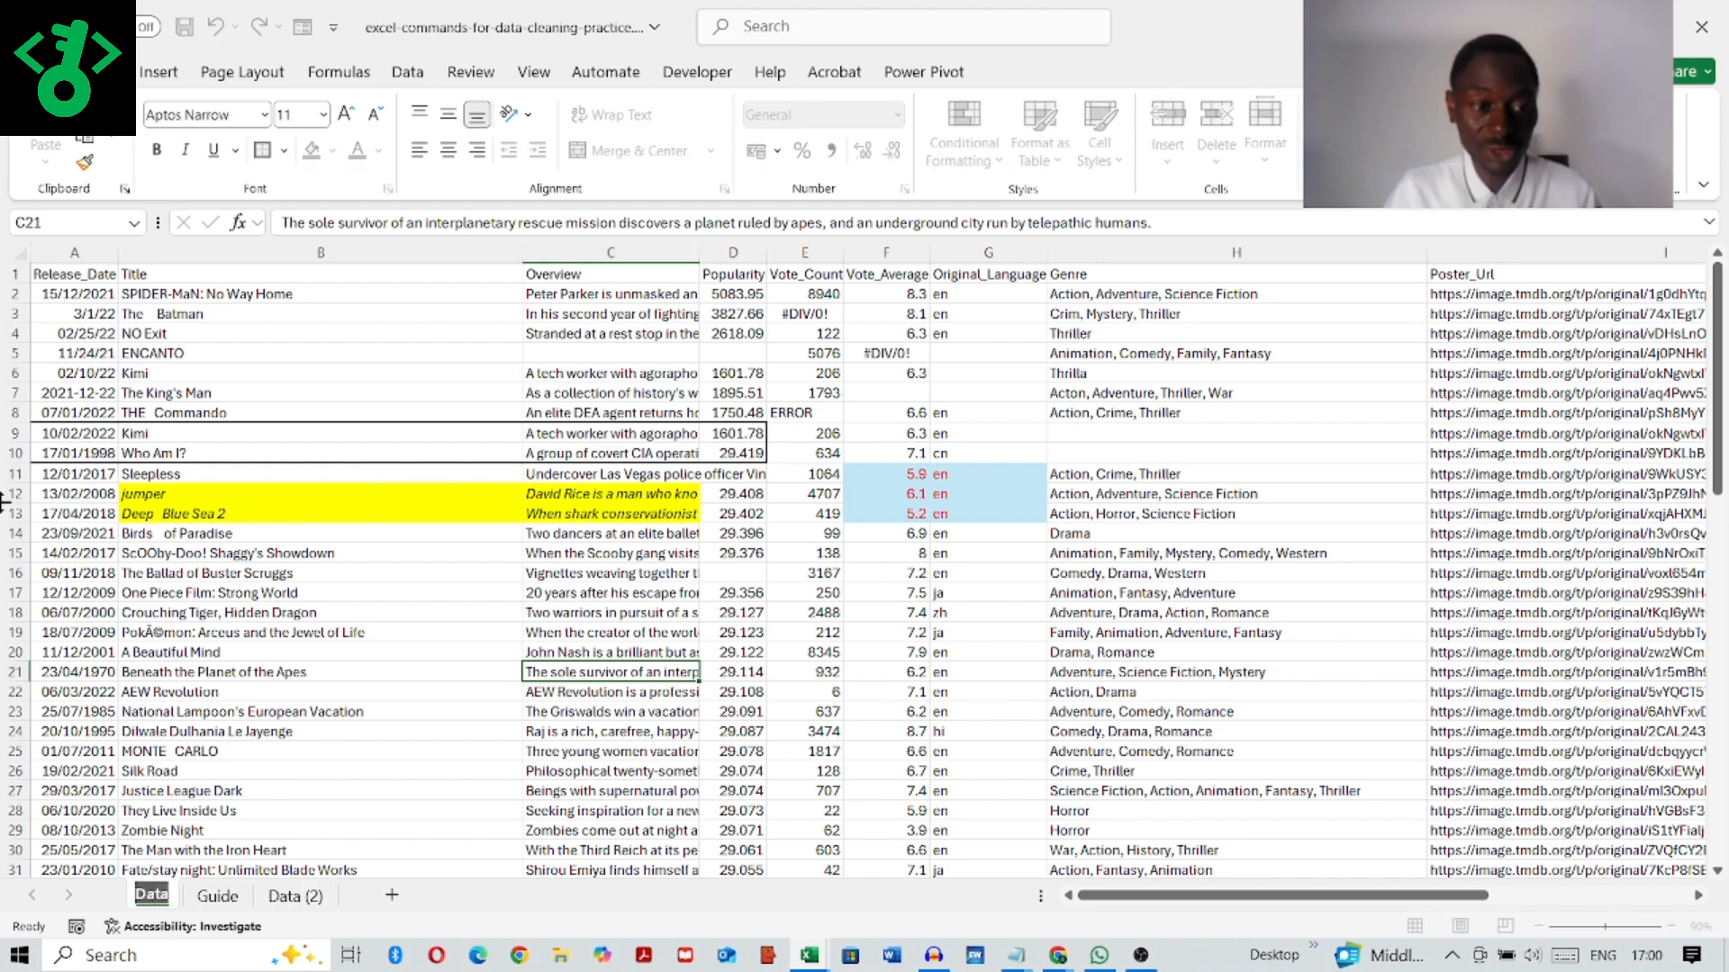
click(266, 711)
right_click(158, 897)
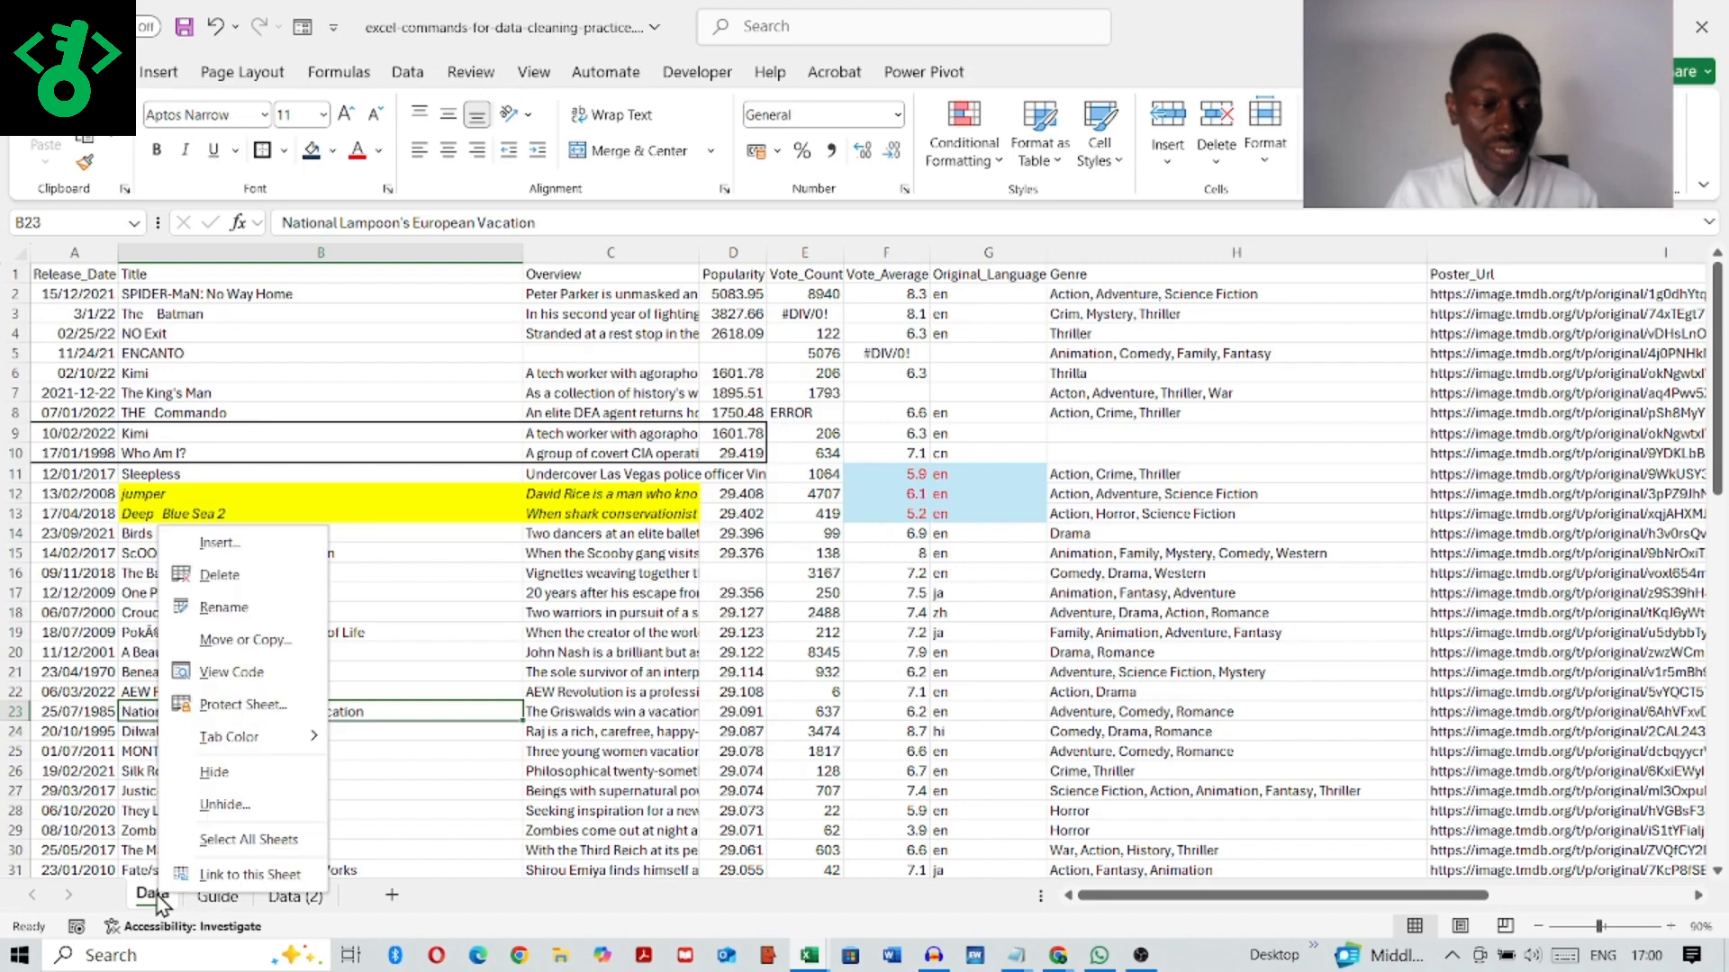
click(261, 607)
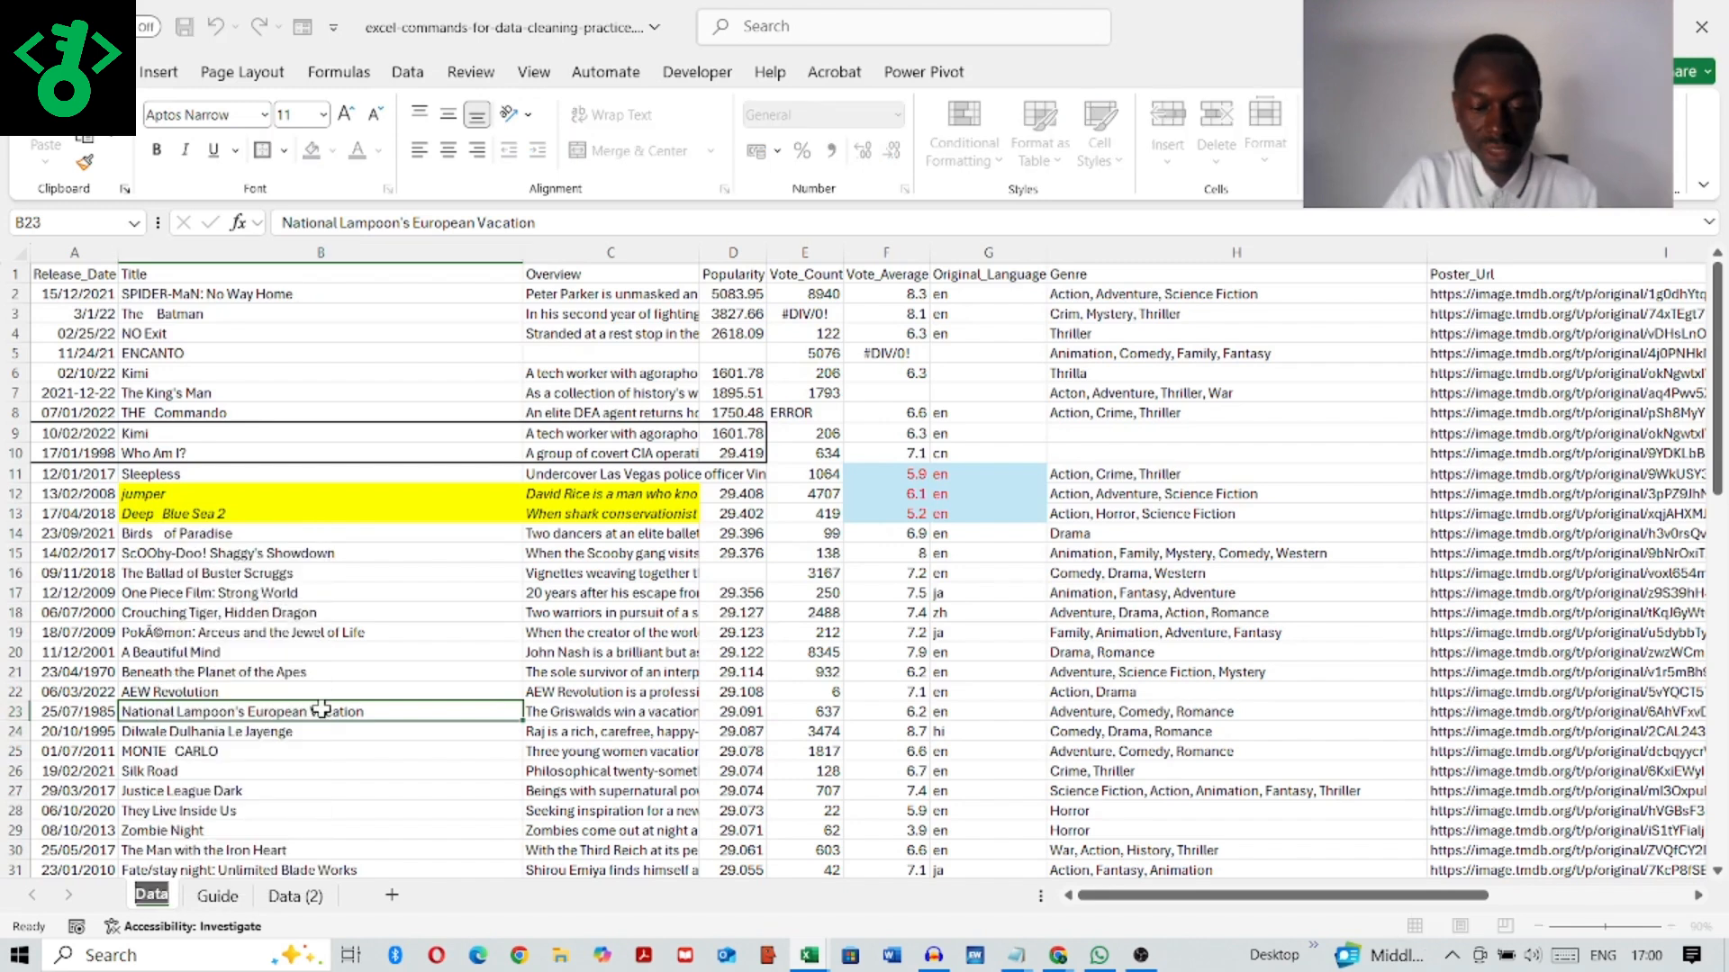
text(Original)
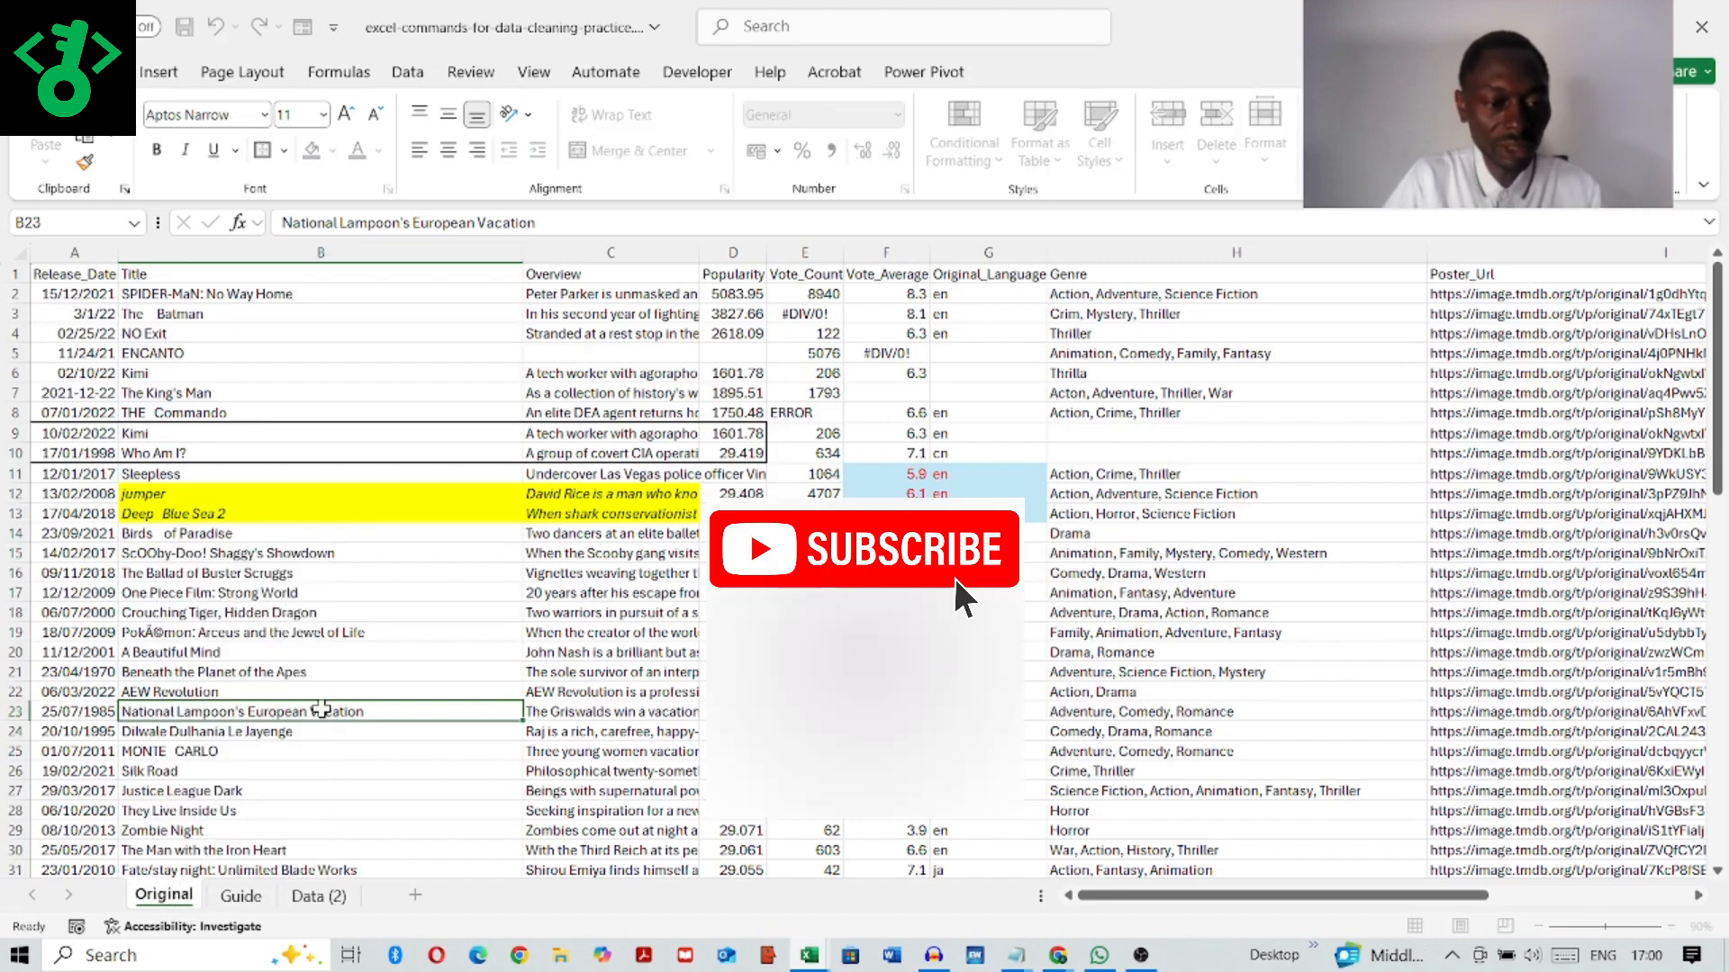
text(da)
key(BackSpace)
key(BackSpace)
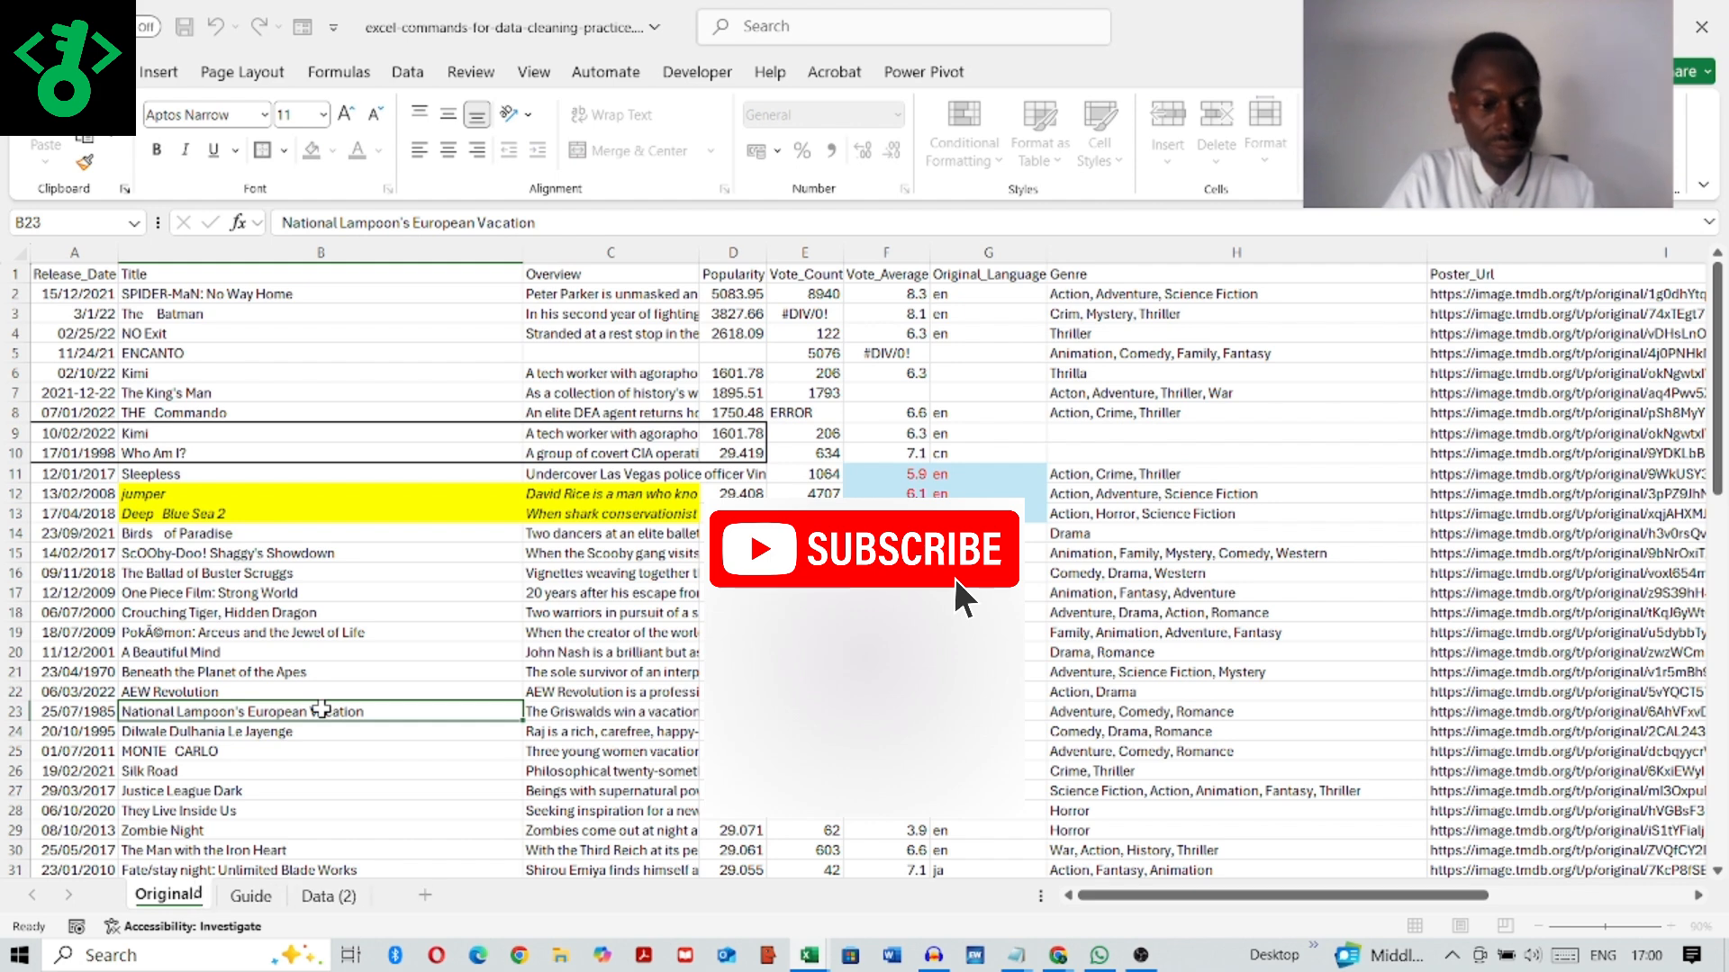
text(_data)
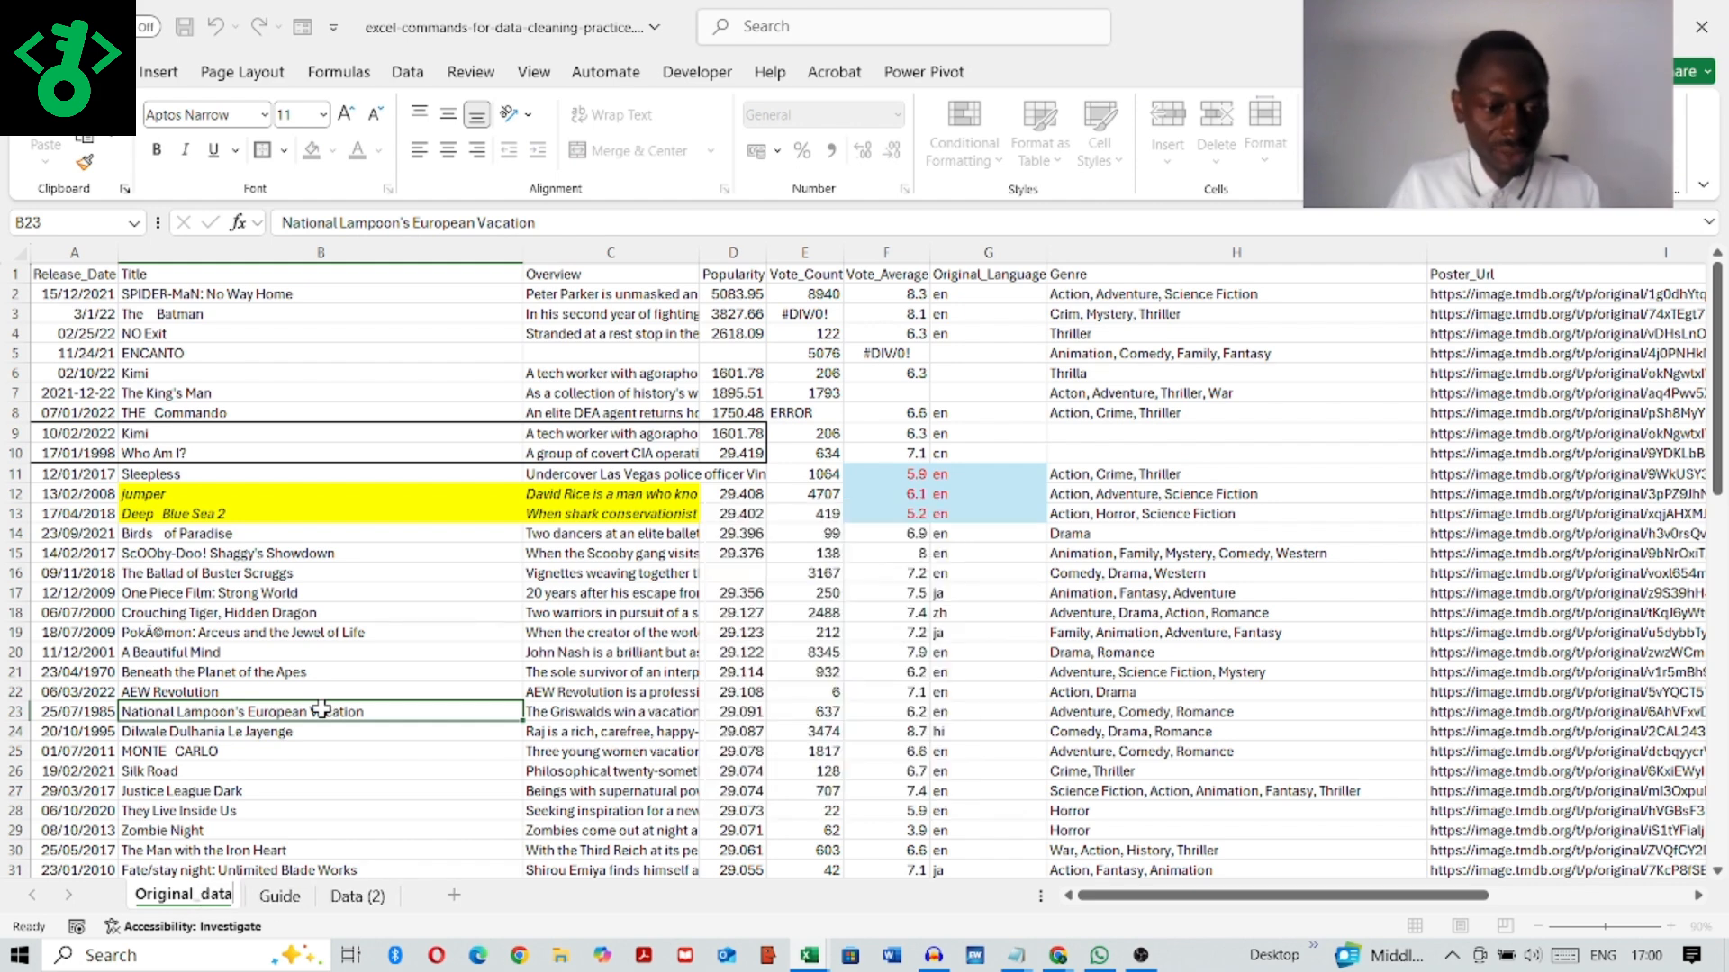
Step: Rename the copied sheet, Data (2), as working_data
click(350, 901)
right_click(351, 898)
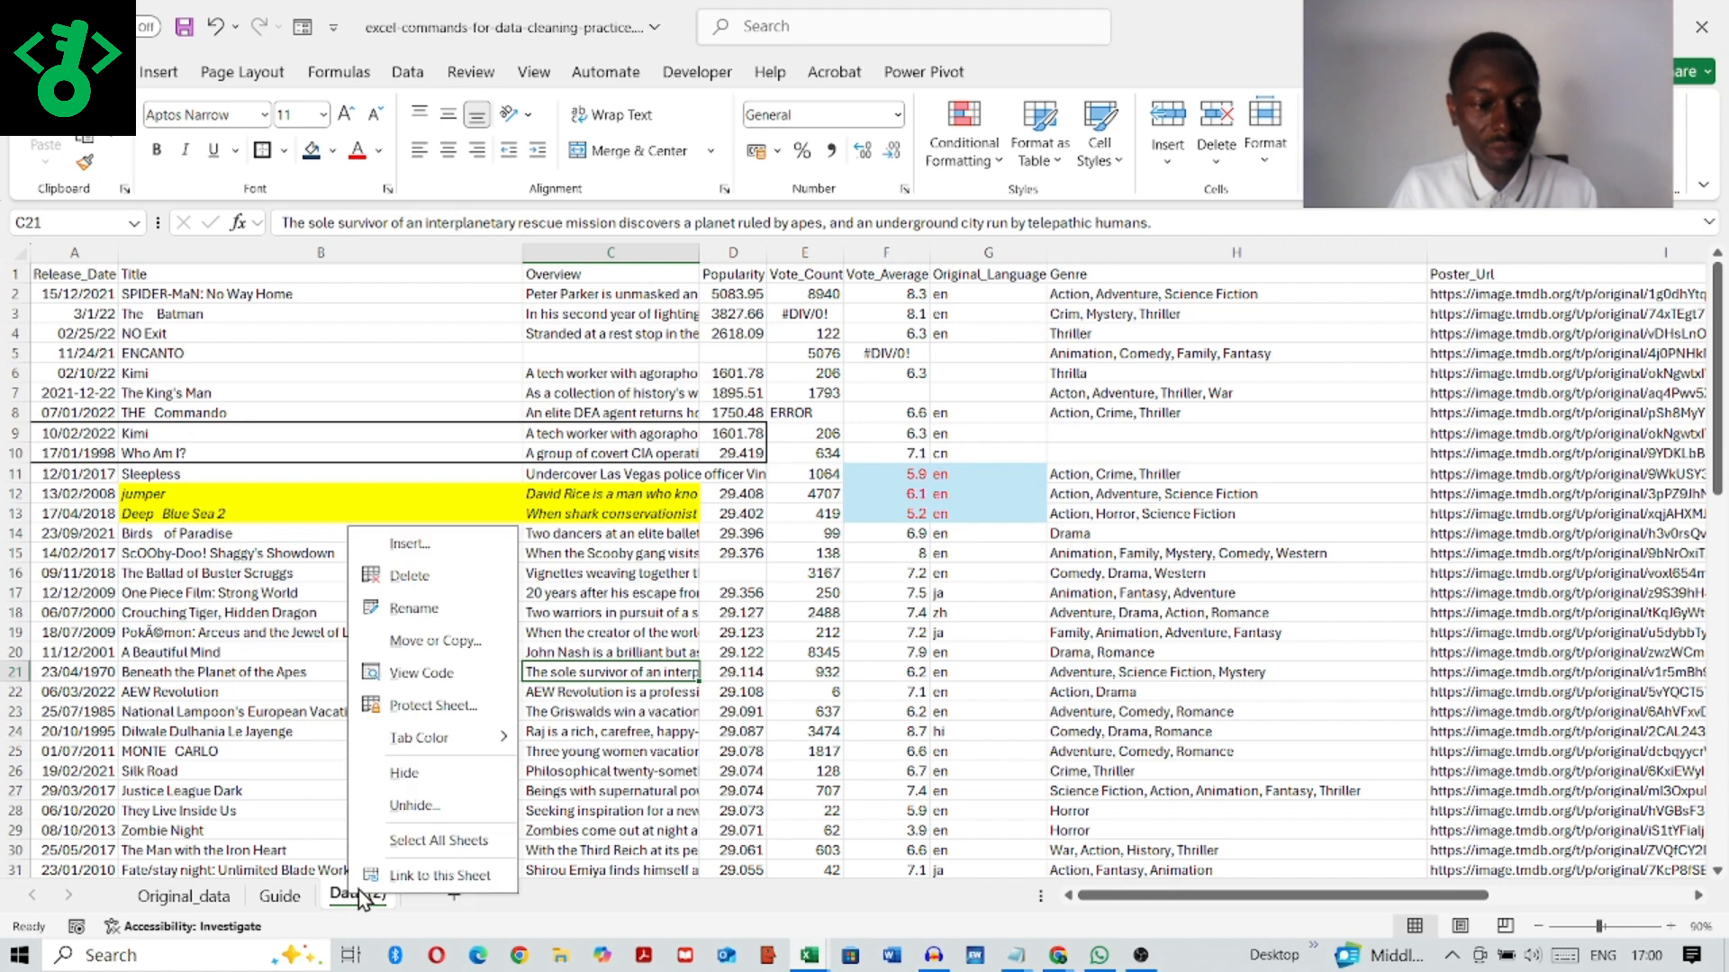
click(445, 611)
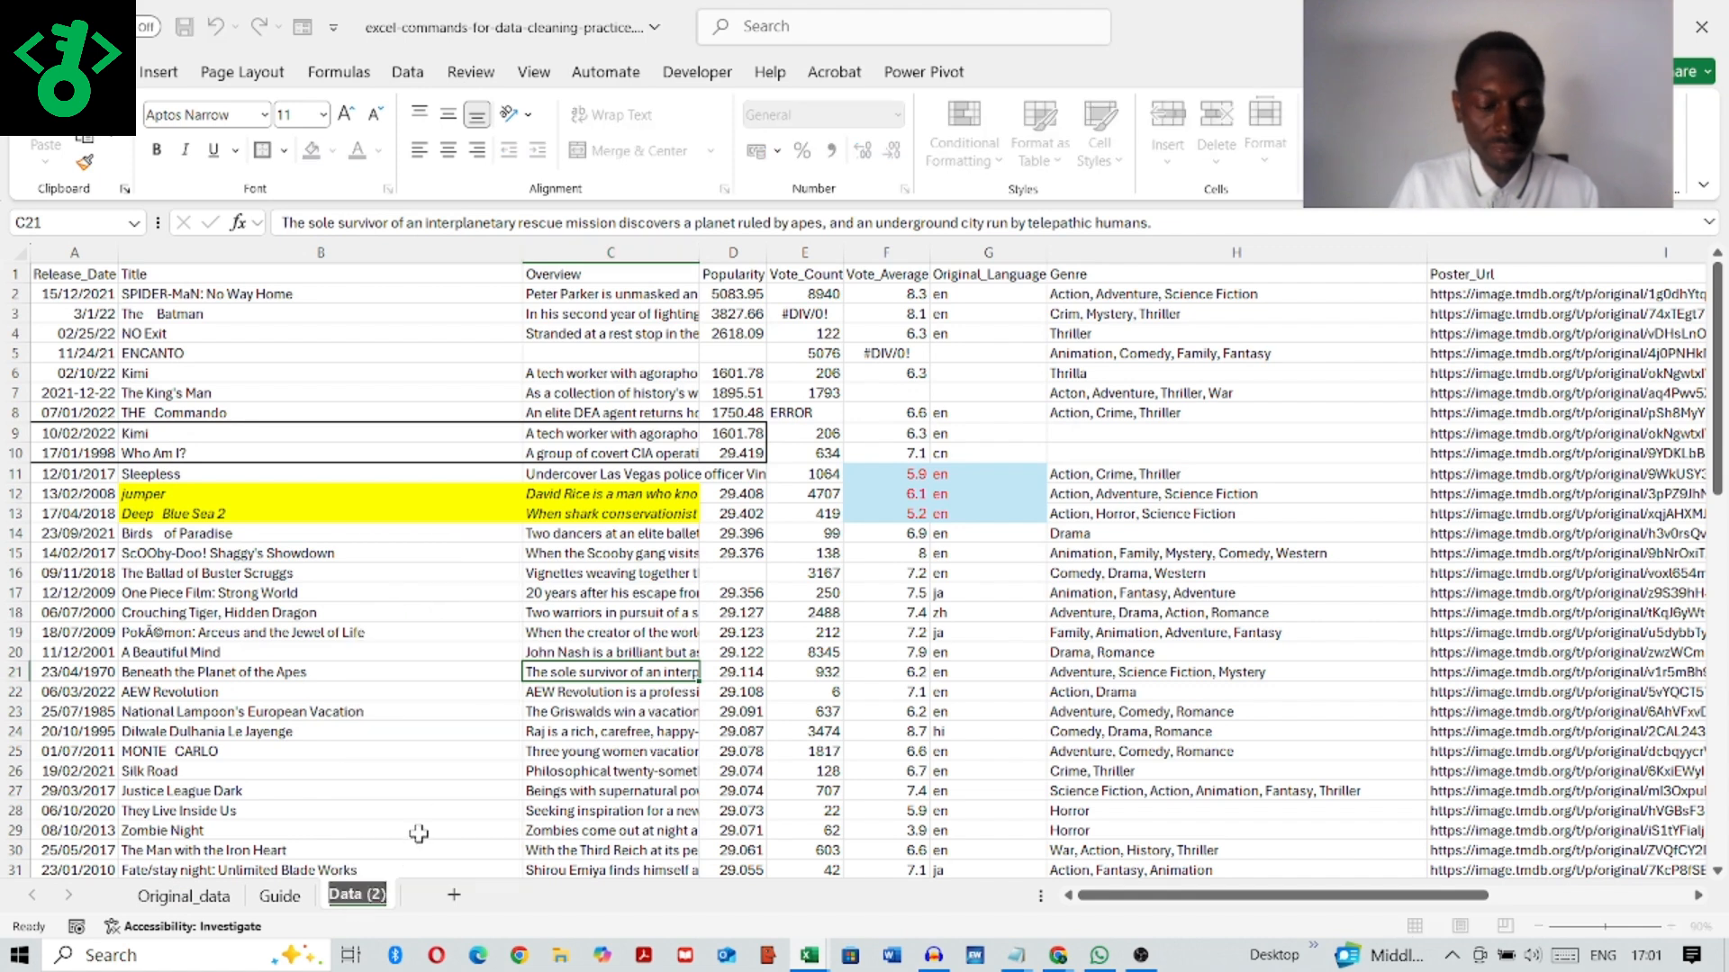
text(work)
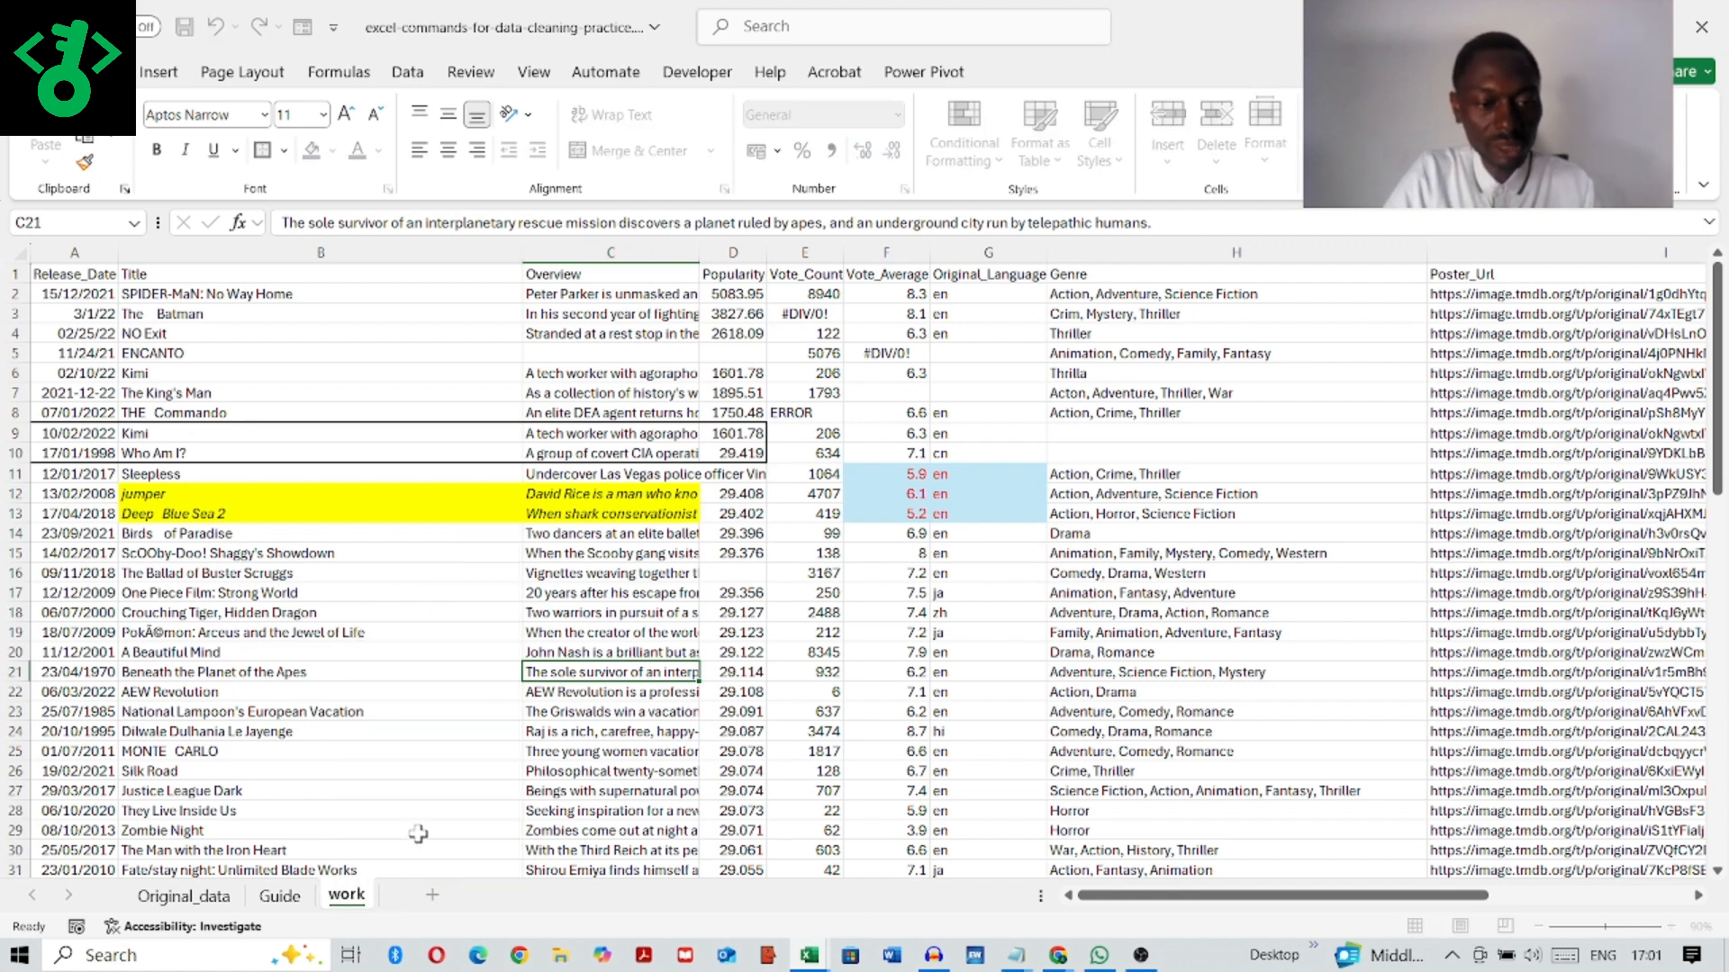
text(ing_dat)
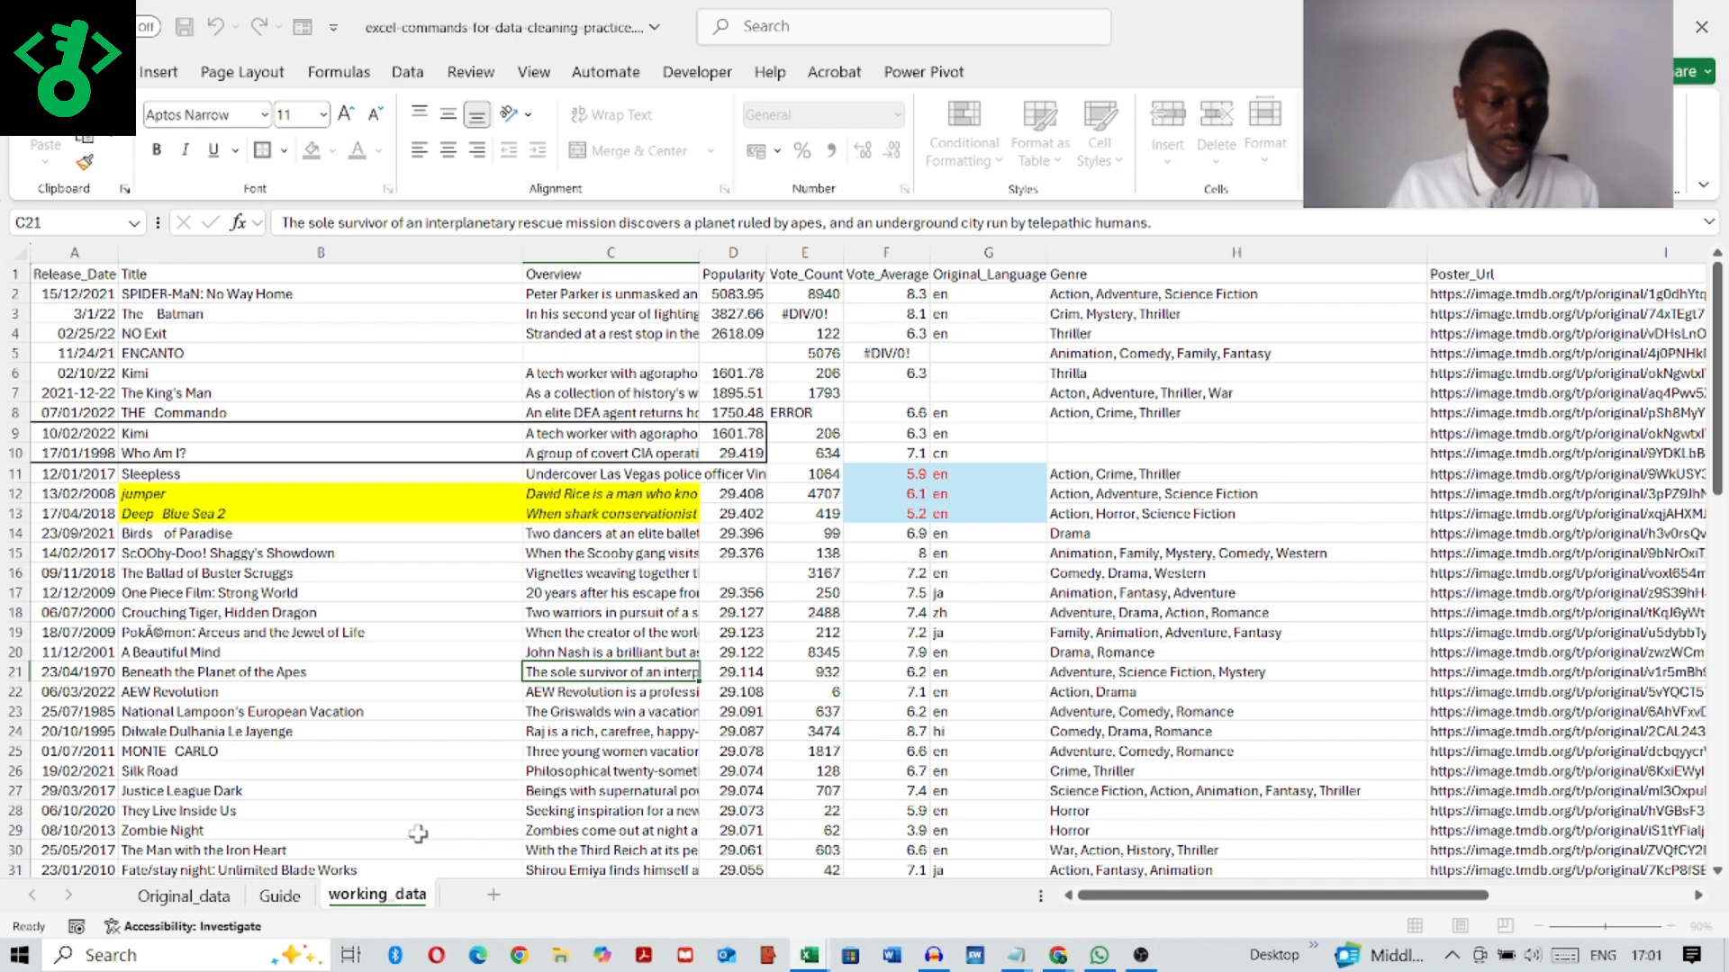
text(a)
click(417, 751)
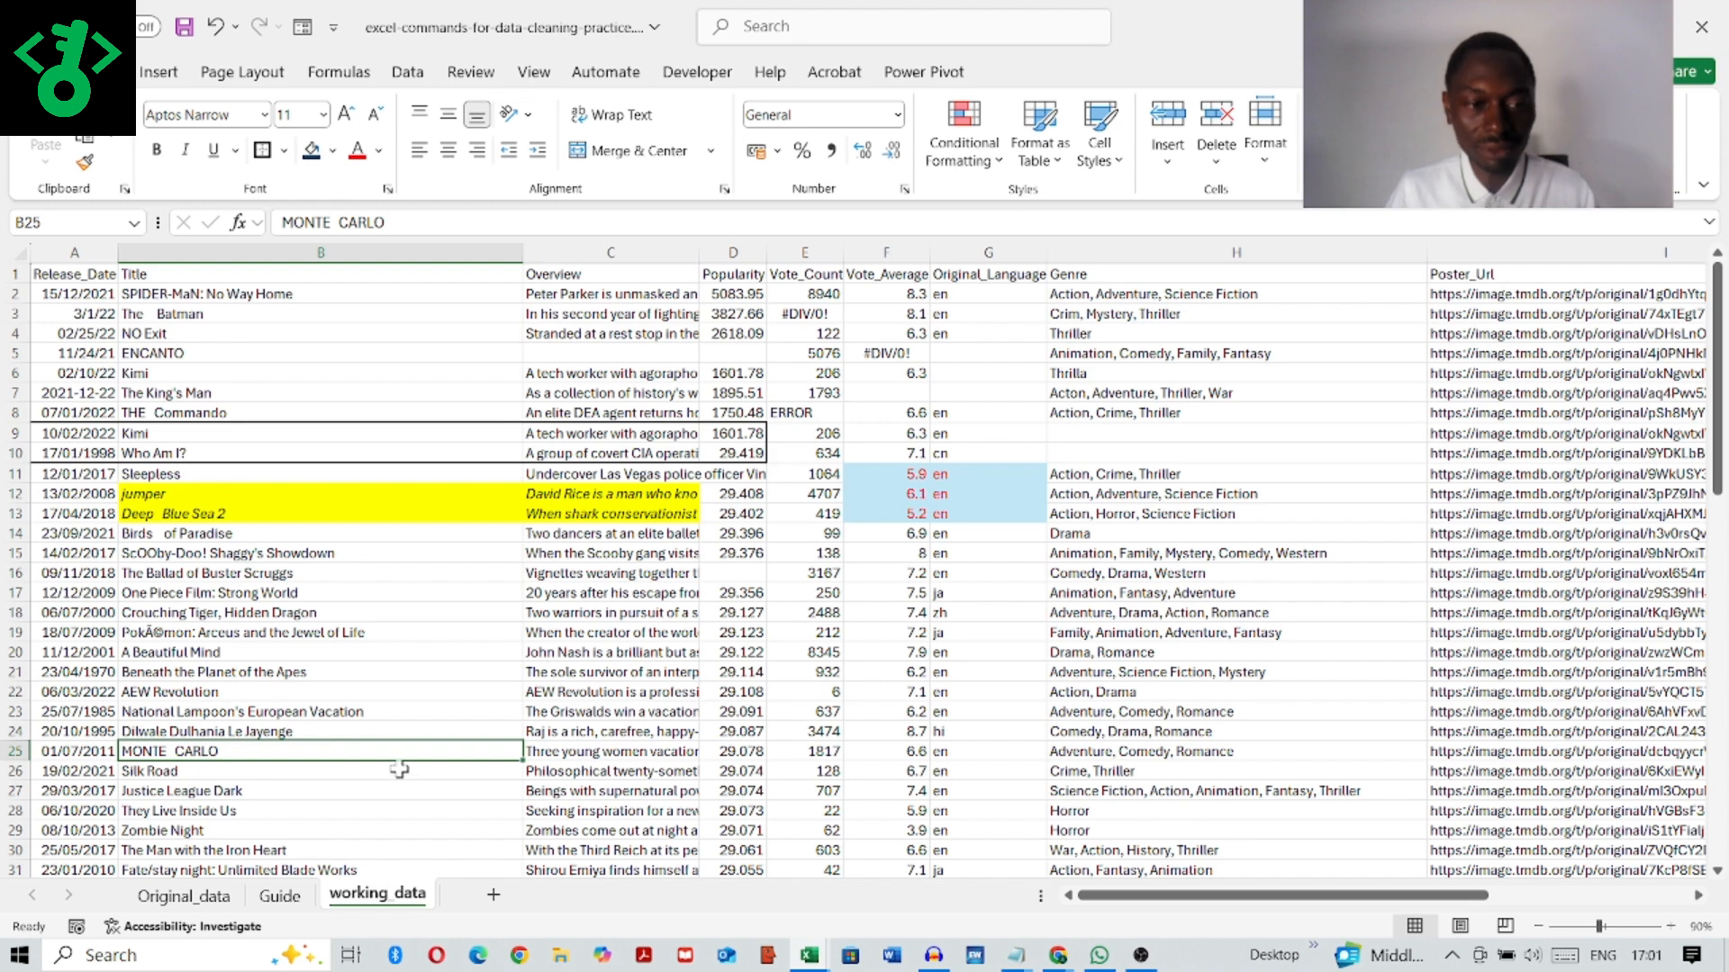
Step: Set the working_data sheet's tab colour to standard green
right_click(370, 897)
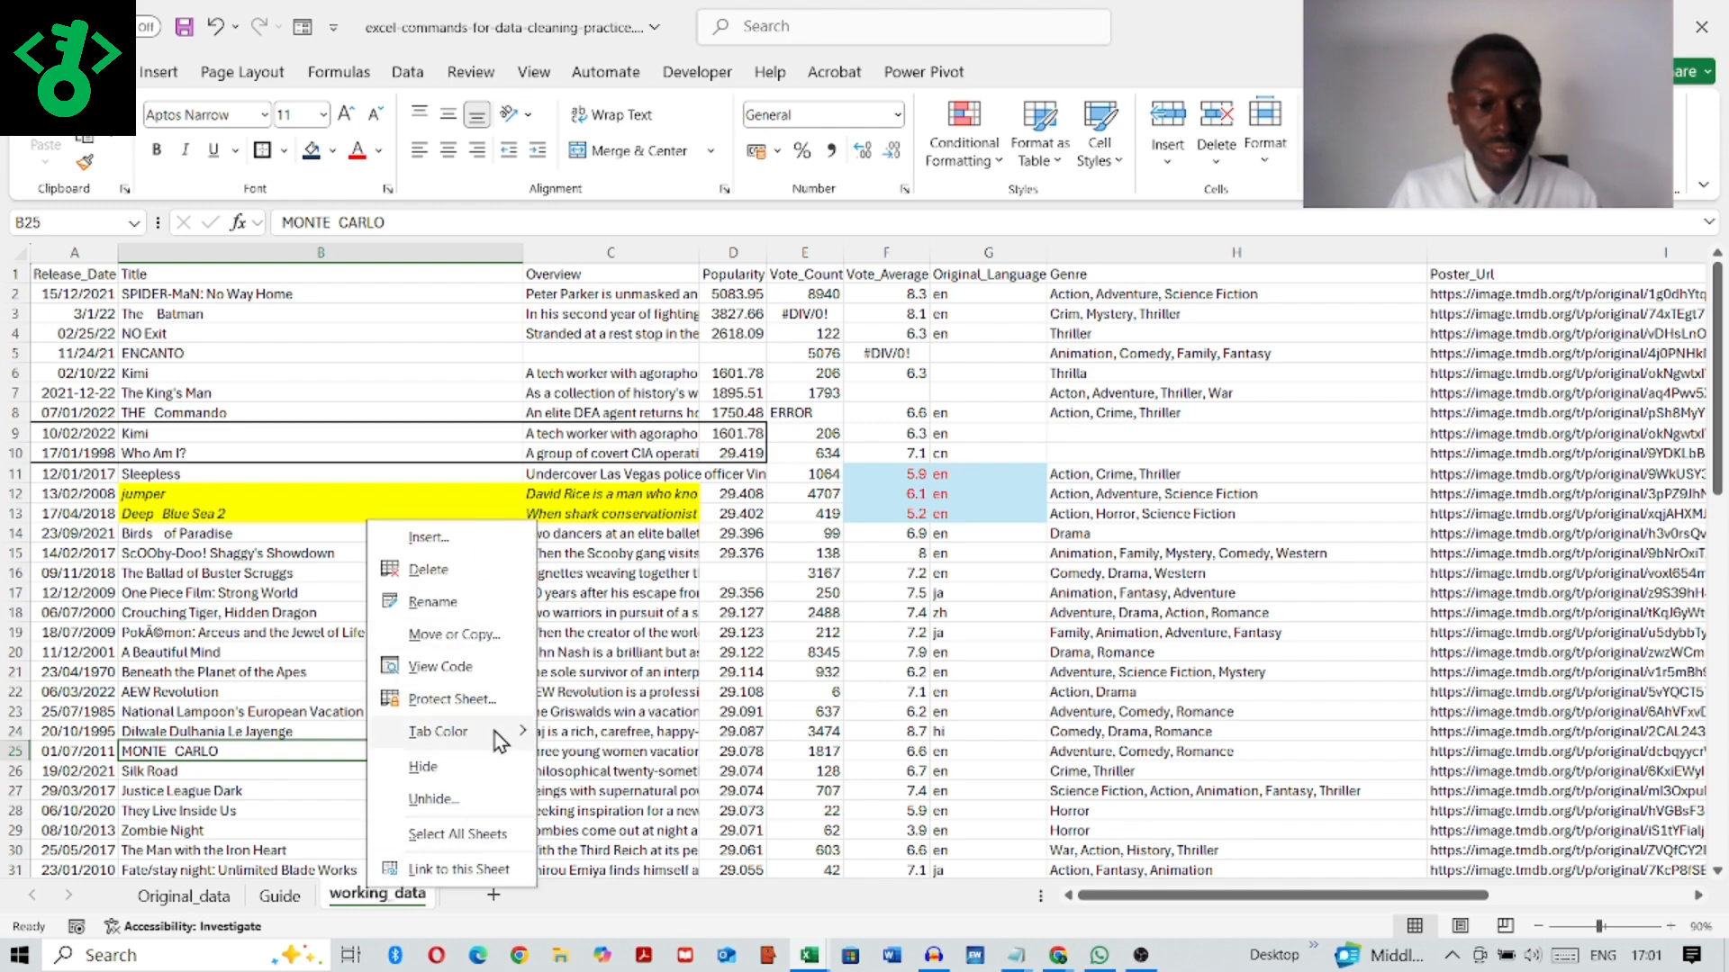
mouse_move(495, 732)
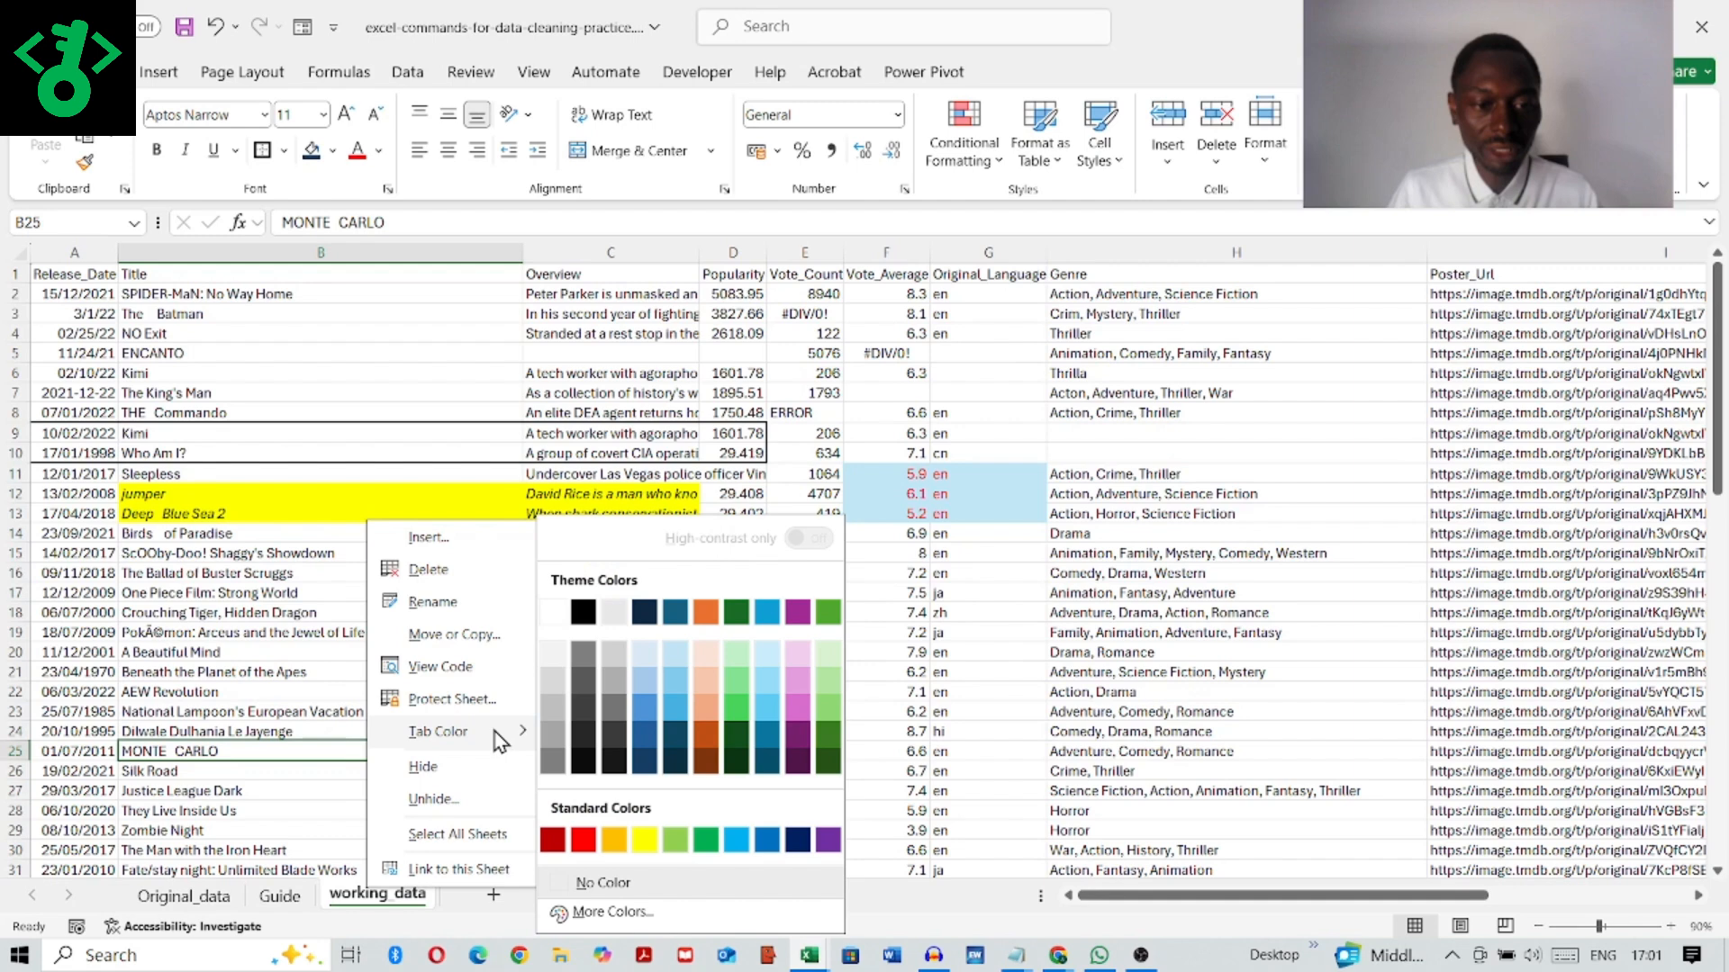
click(706, 839)
click(365, 774)
Step: Set the Original_data sheet's tab colour to standard red
right_click(169, 900)
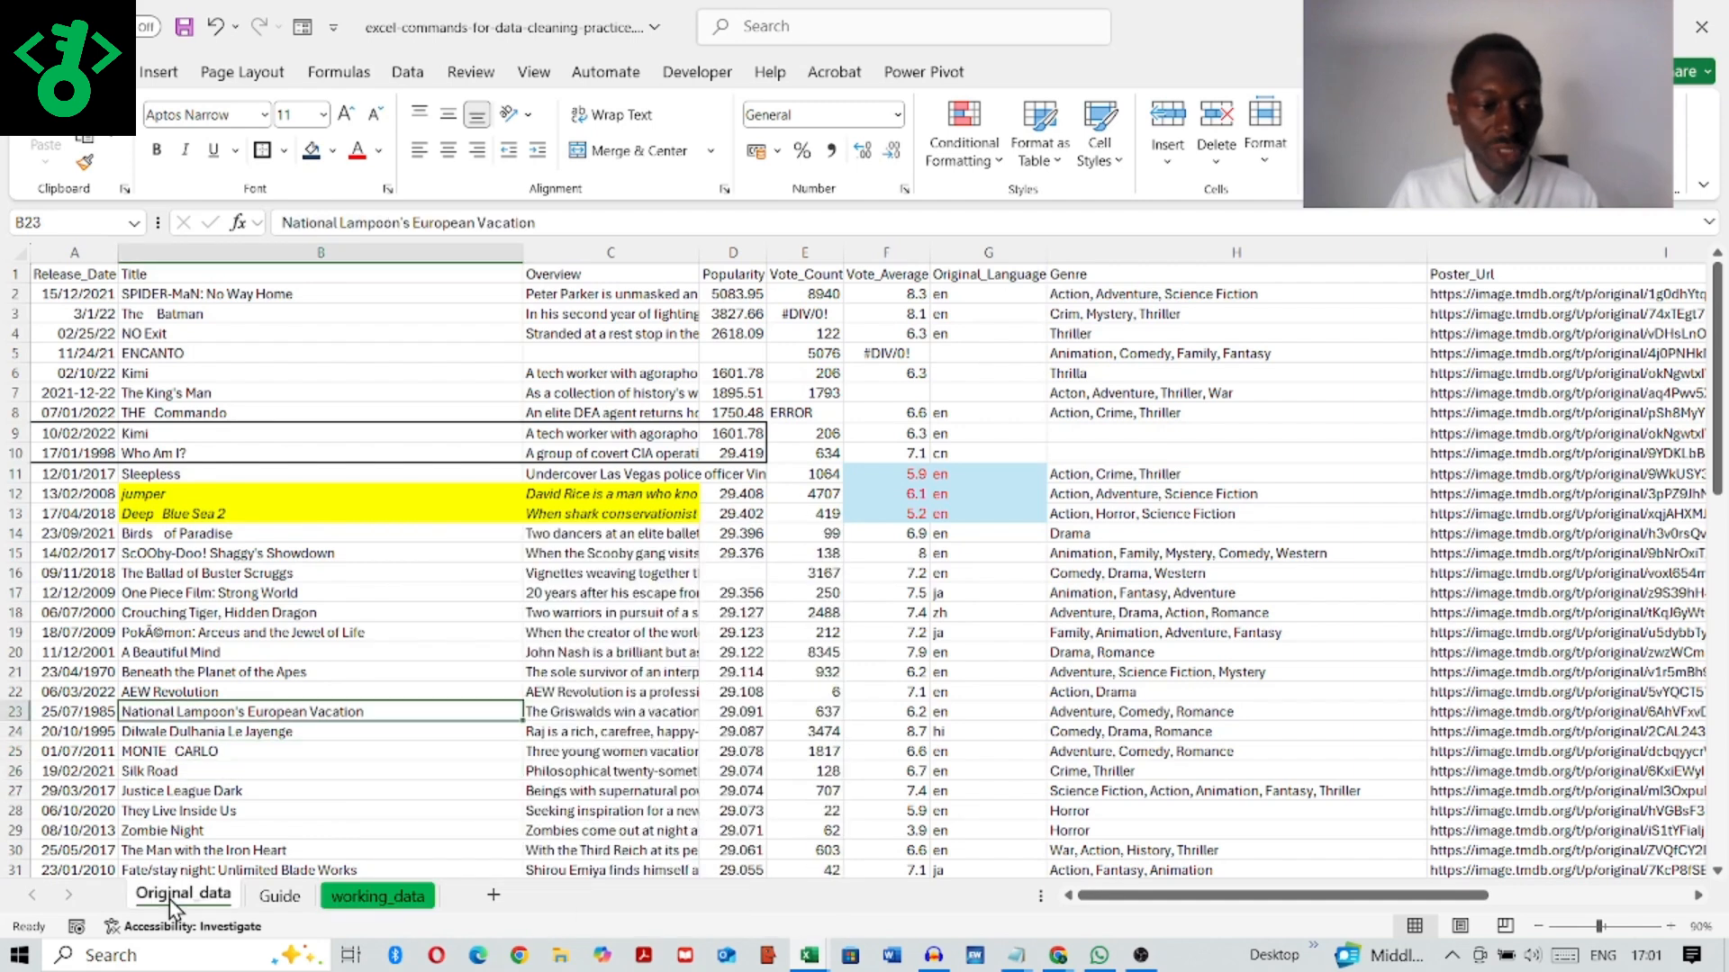
mouse_move(304, 743)
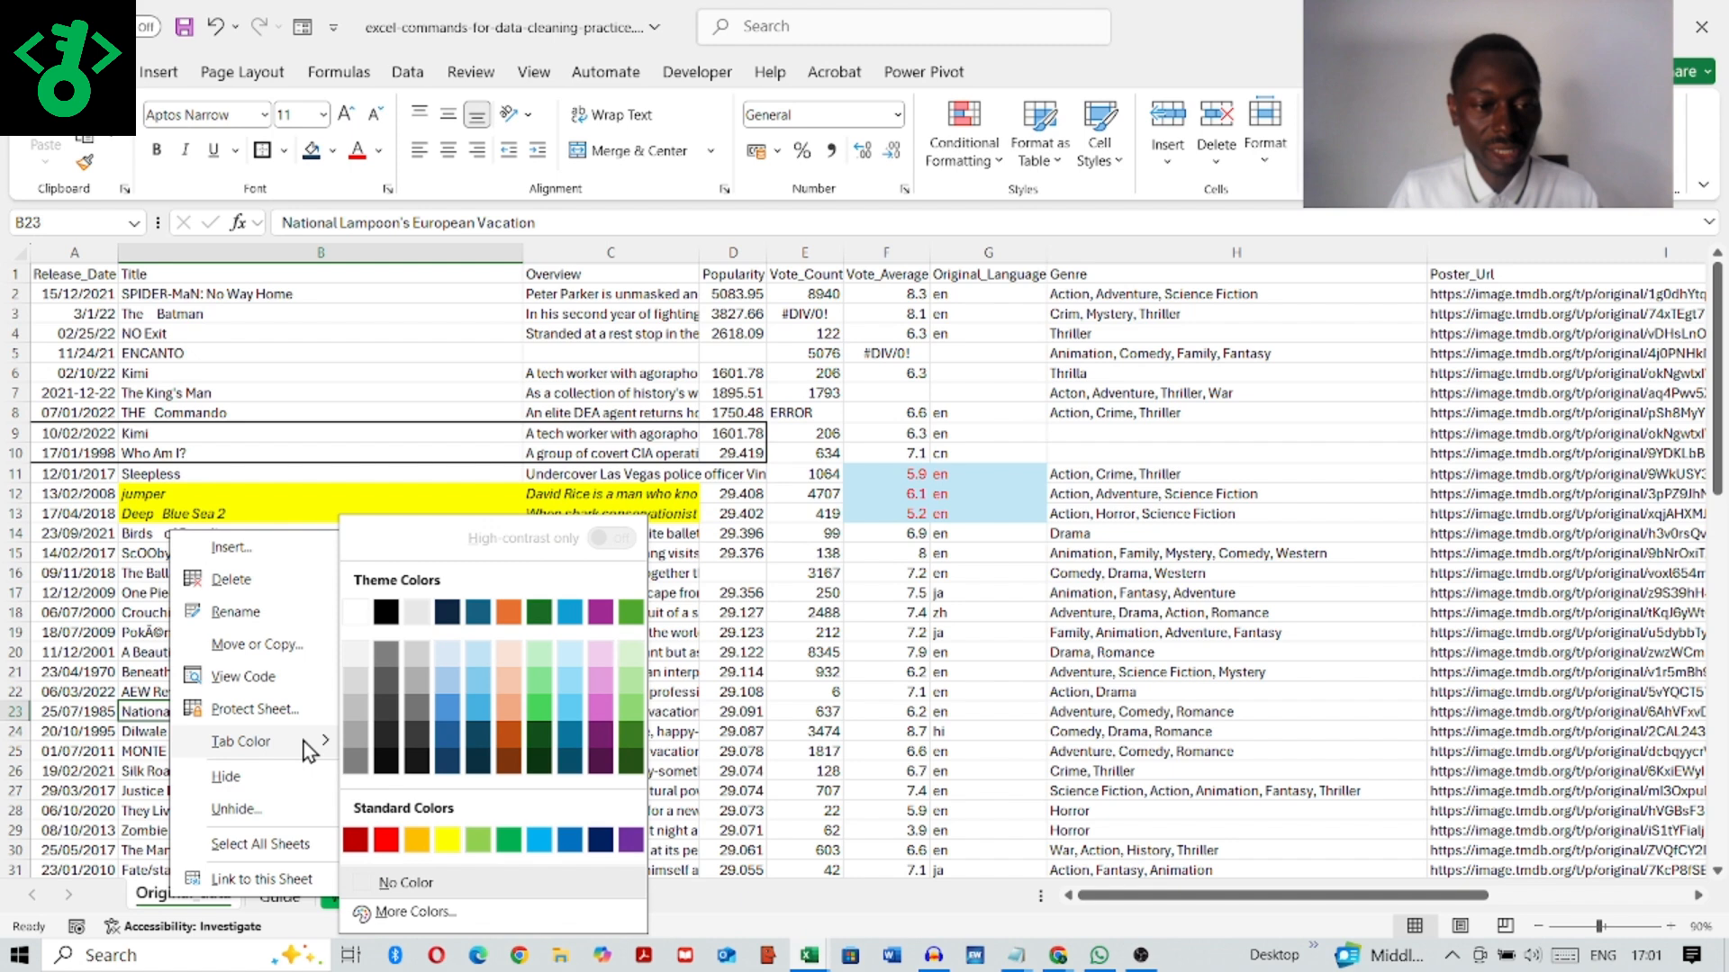
click(385, 841)
click(568, 731)
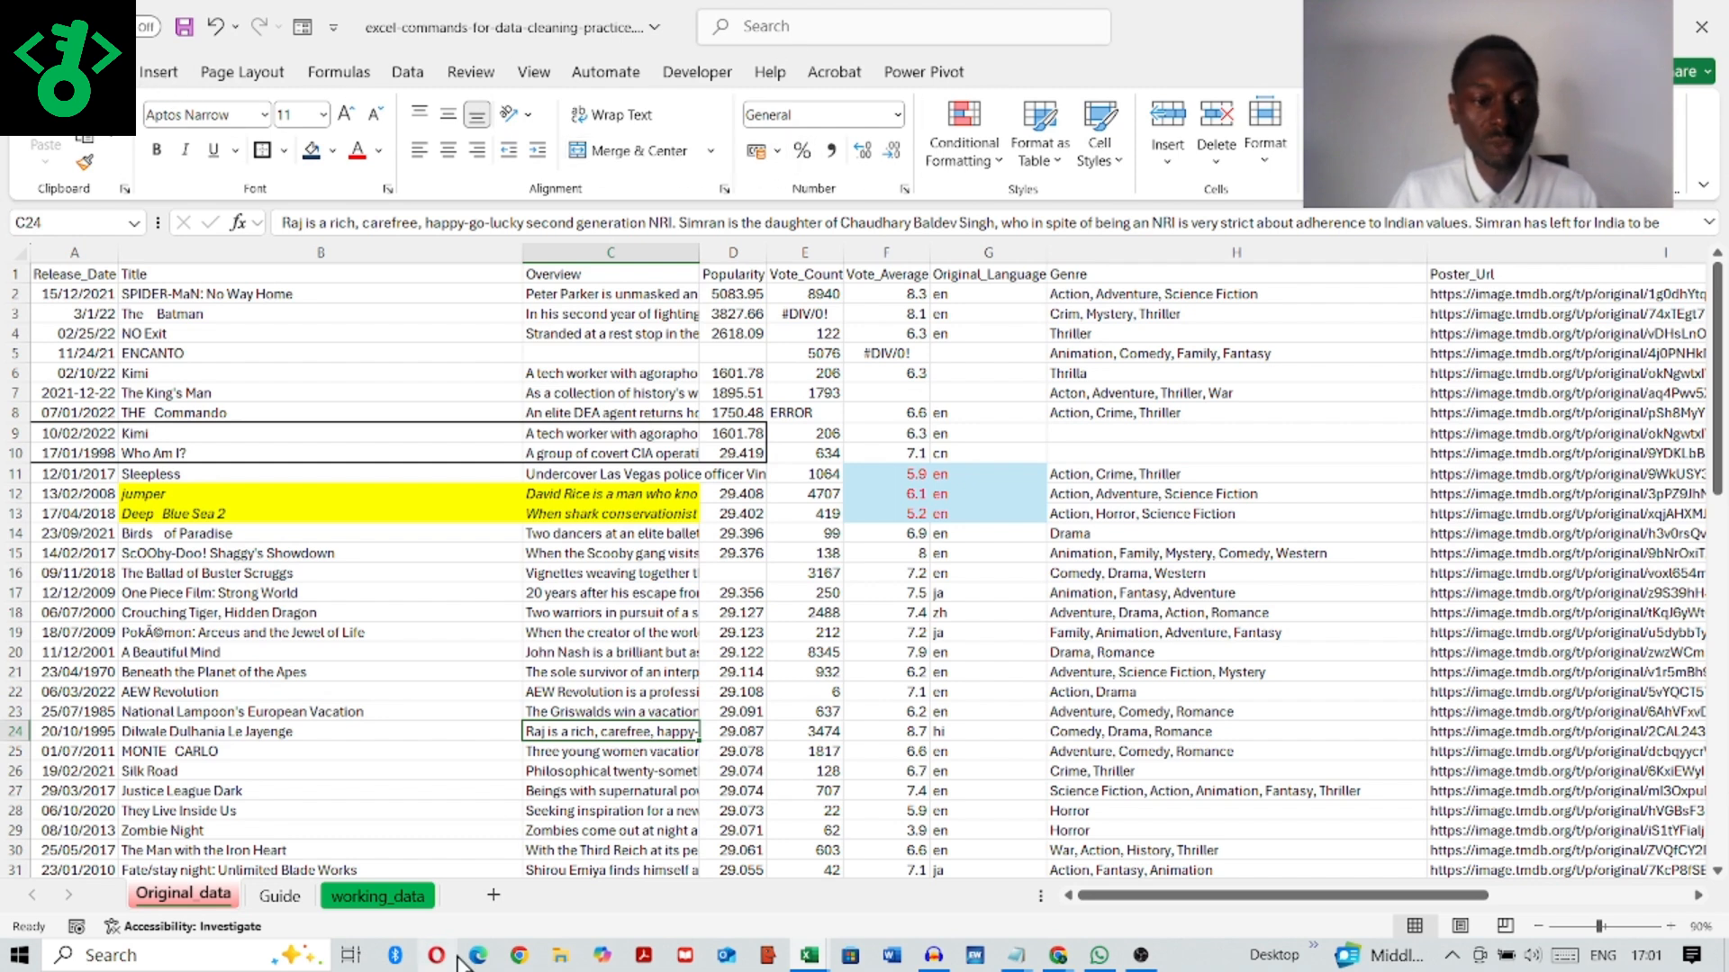
Step: Protect the Original_data sheet with a password, allowing only the selection of locked and unlocked cells, and re-enter the password to confirm
right_click(366, 899)
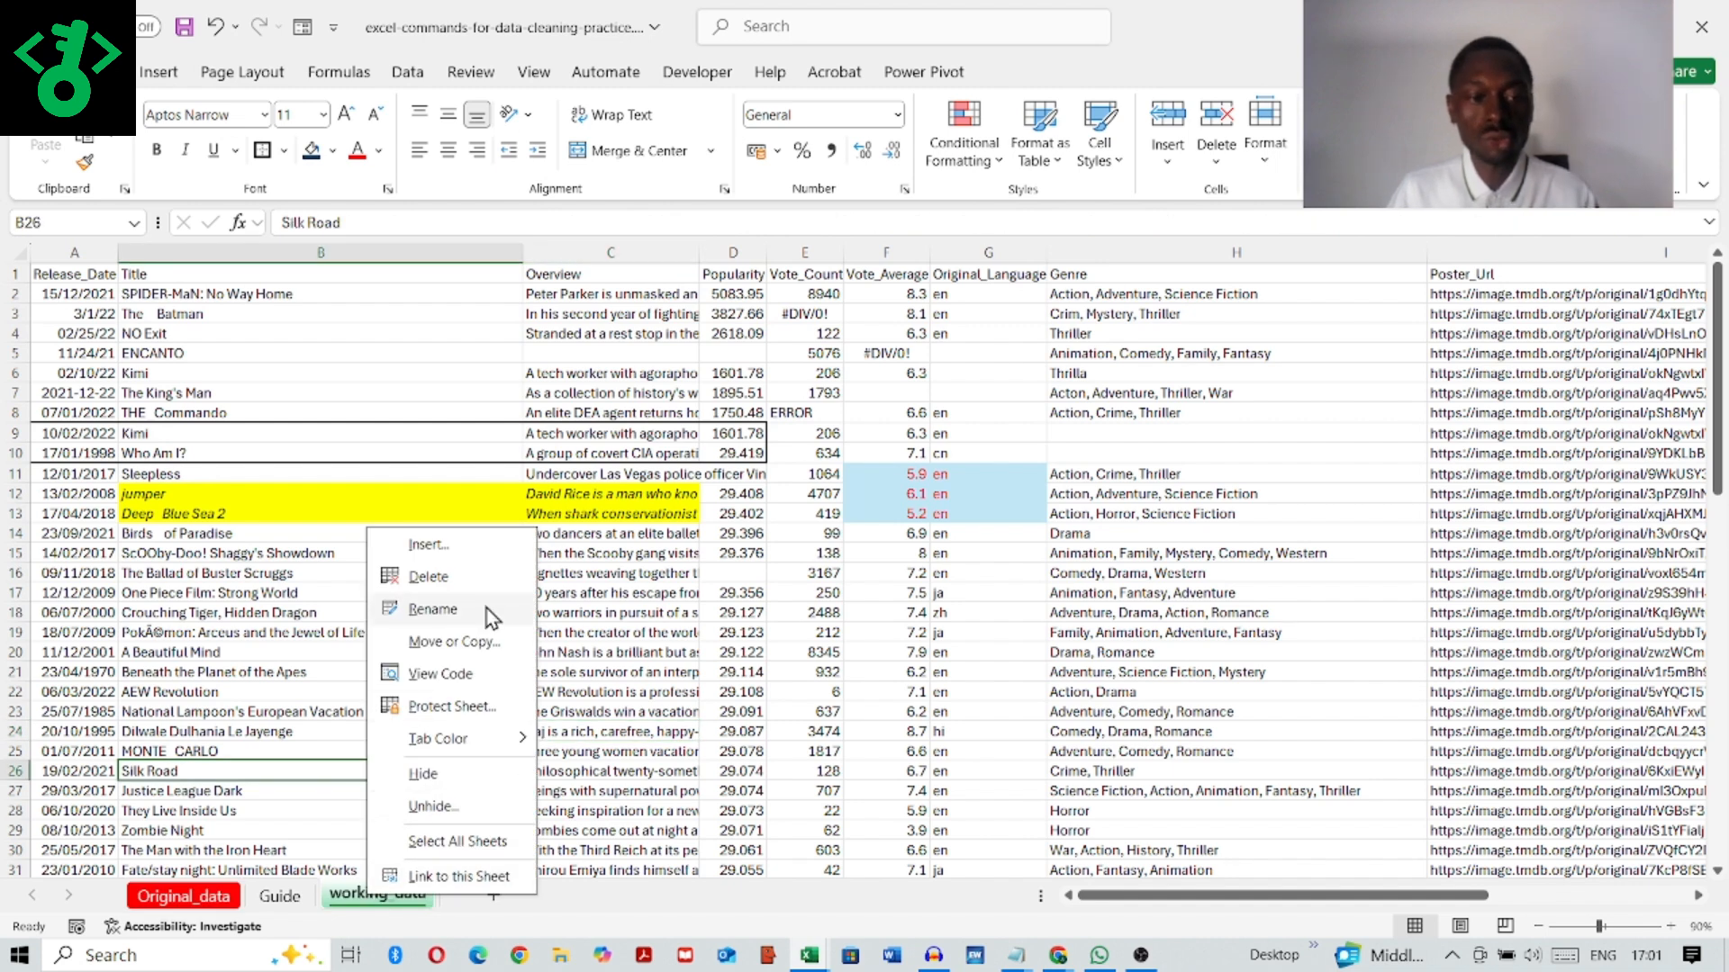
click(186, 896)
right_click(186, 893)
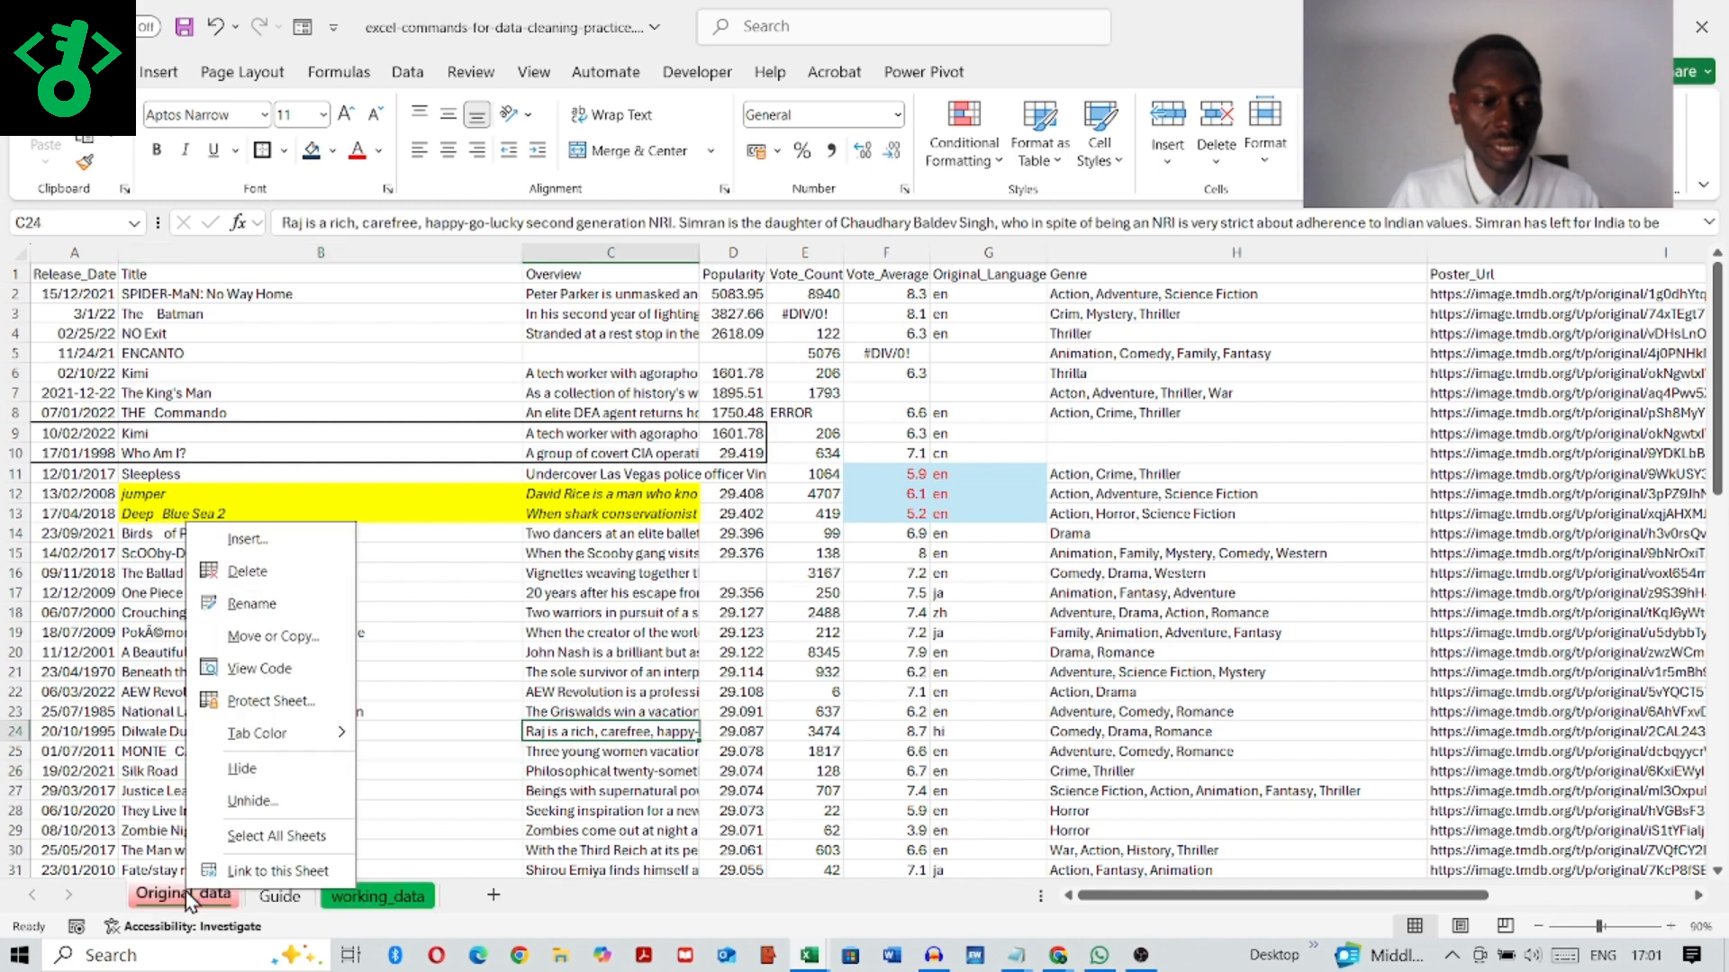
click(272, 702)
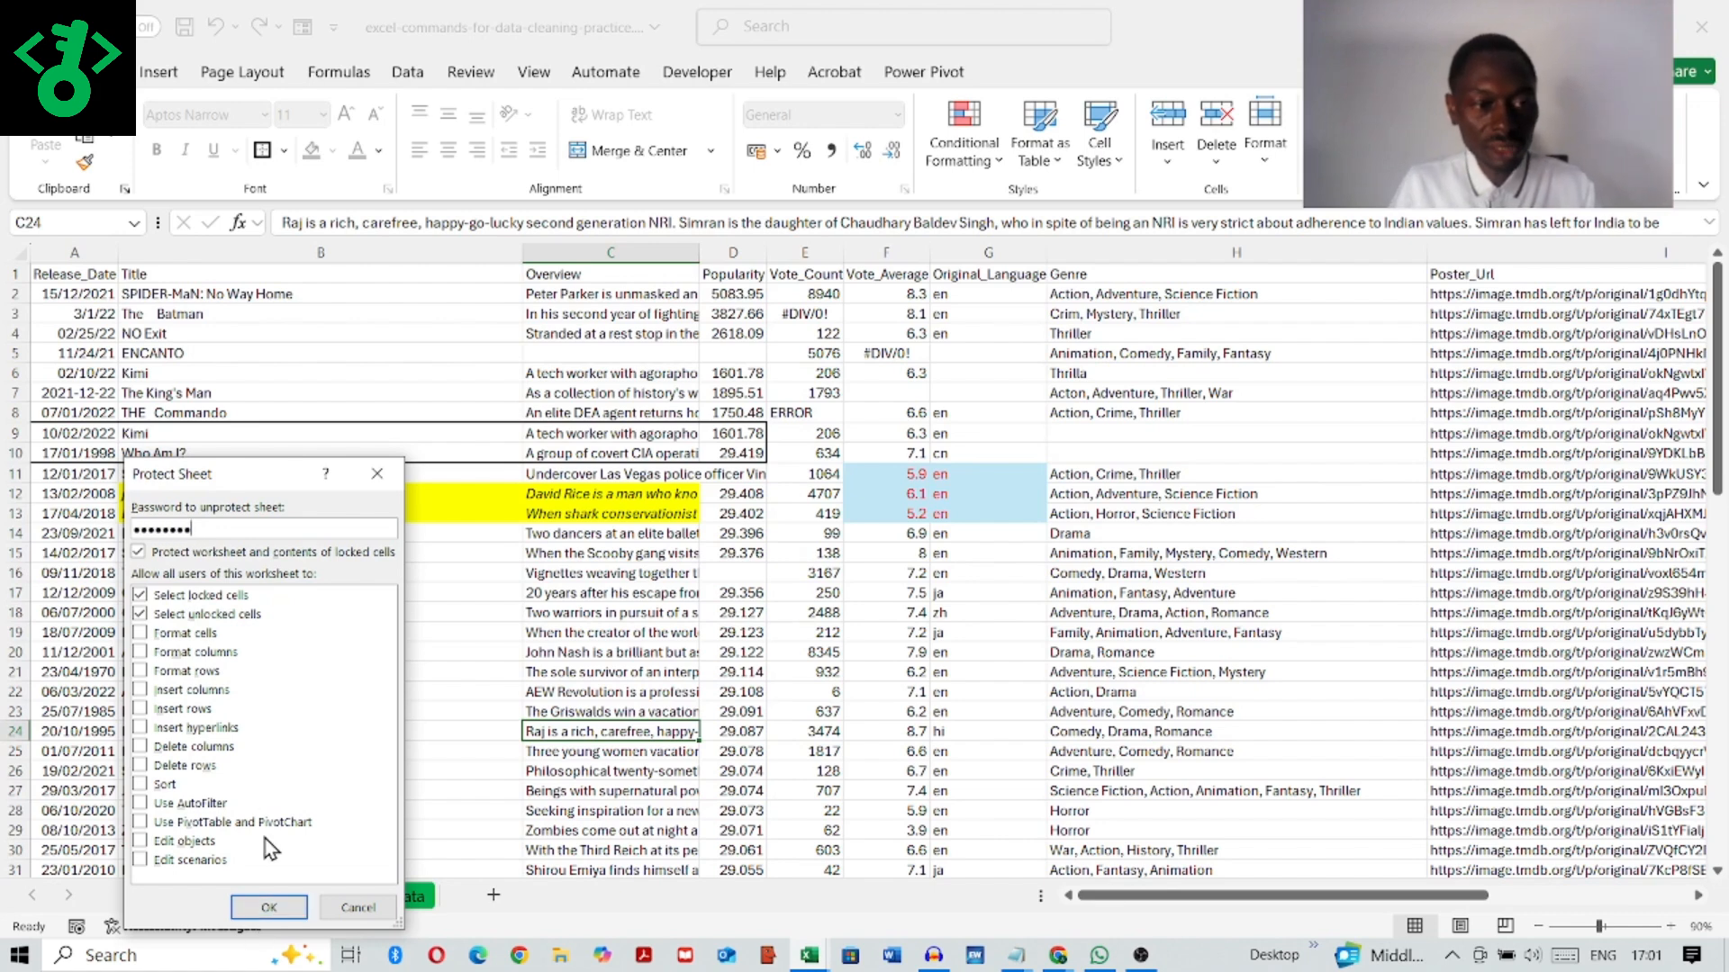
click(268, 910)
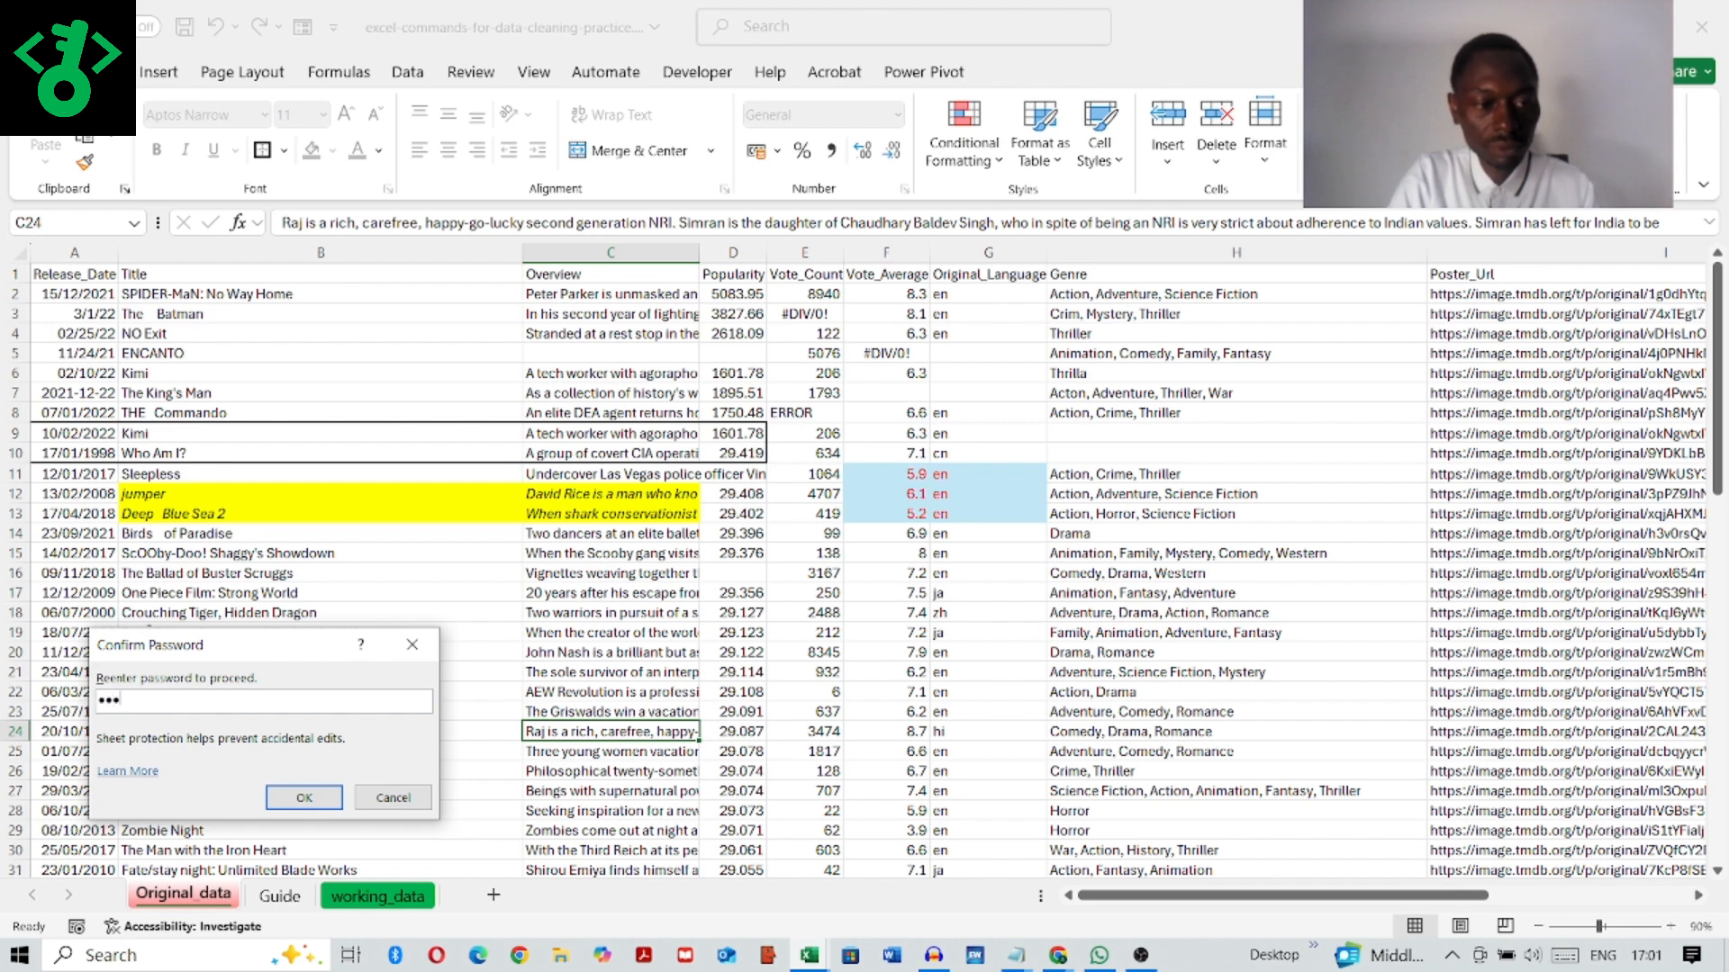
click(305, 797)
click(373, 787)
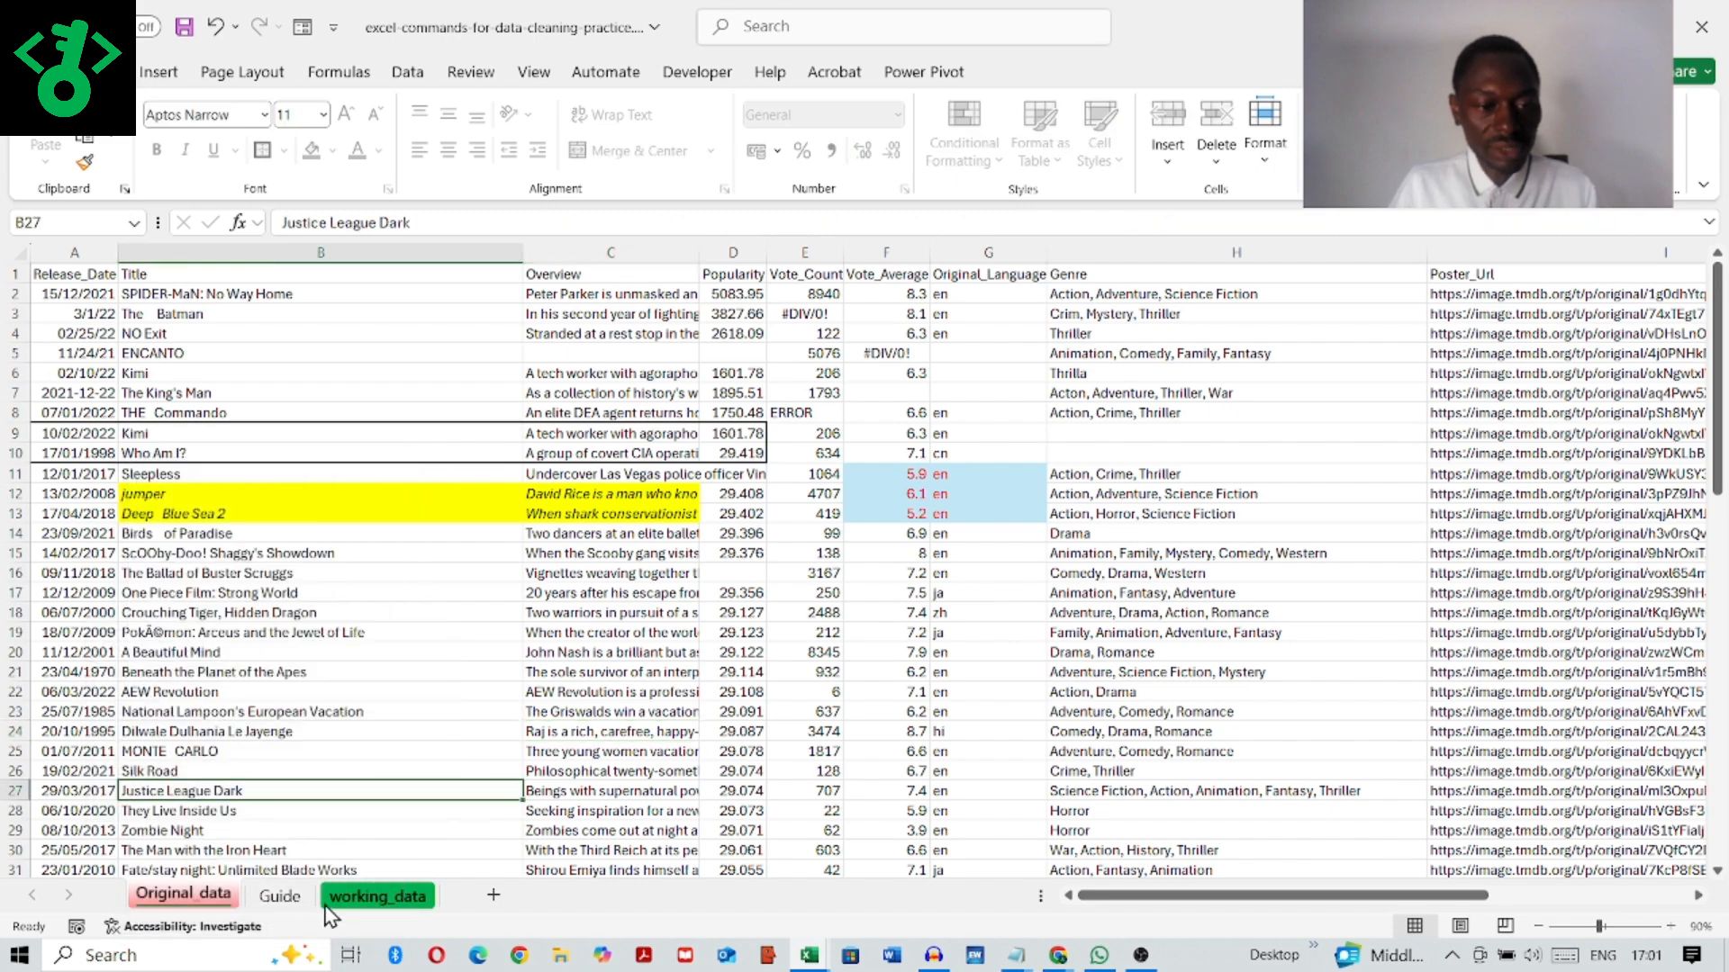
Step: Filter the Guide sheet's Activity slicer to C. Cell structure, view the workbook's other sheets, and return to the Guide
click(281, 896)
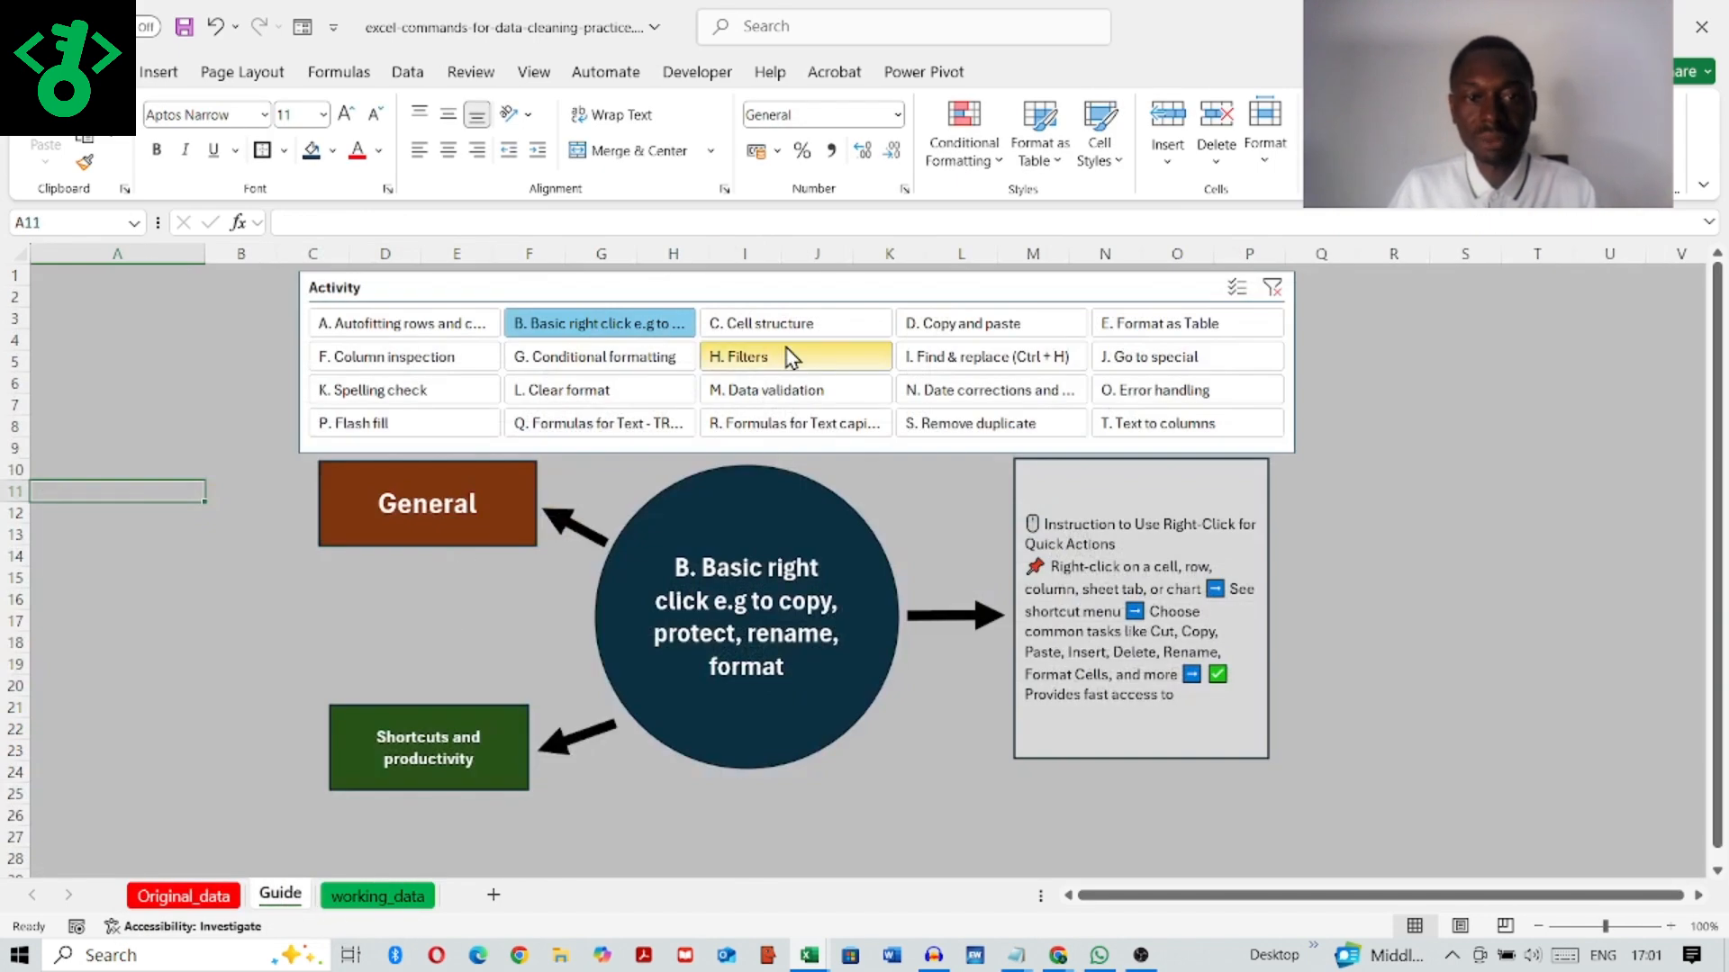
click(789, 338)
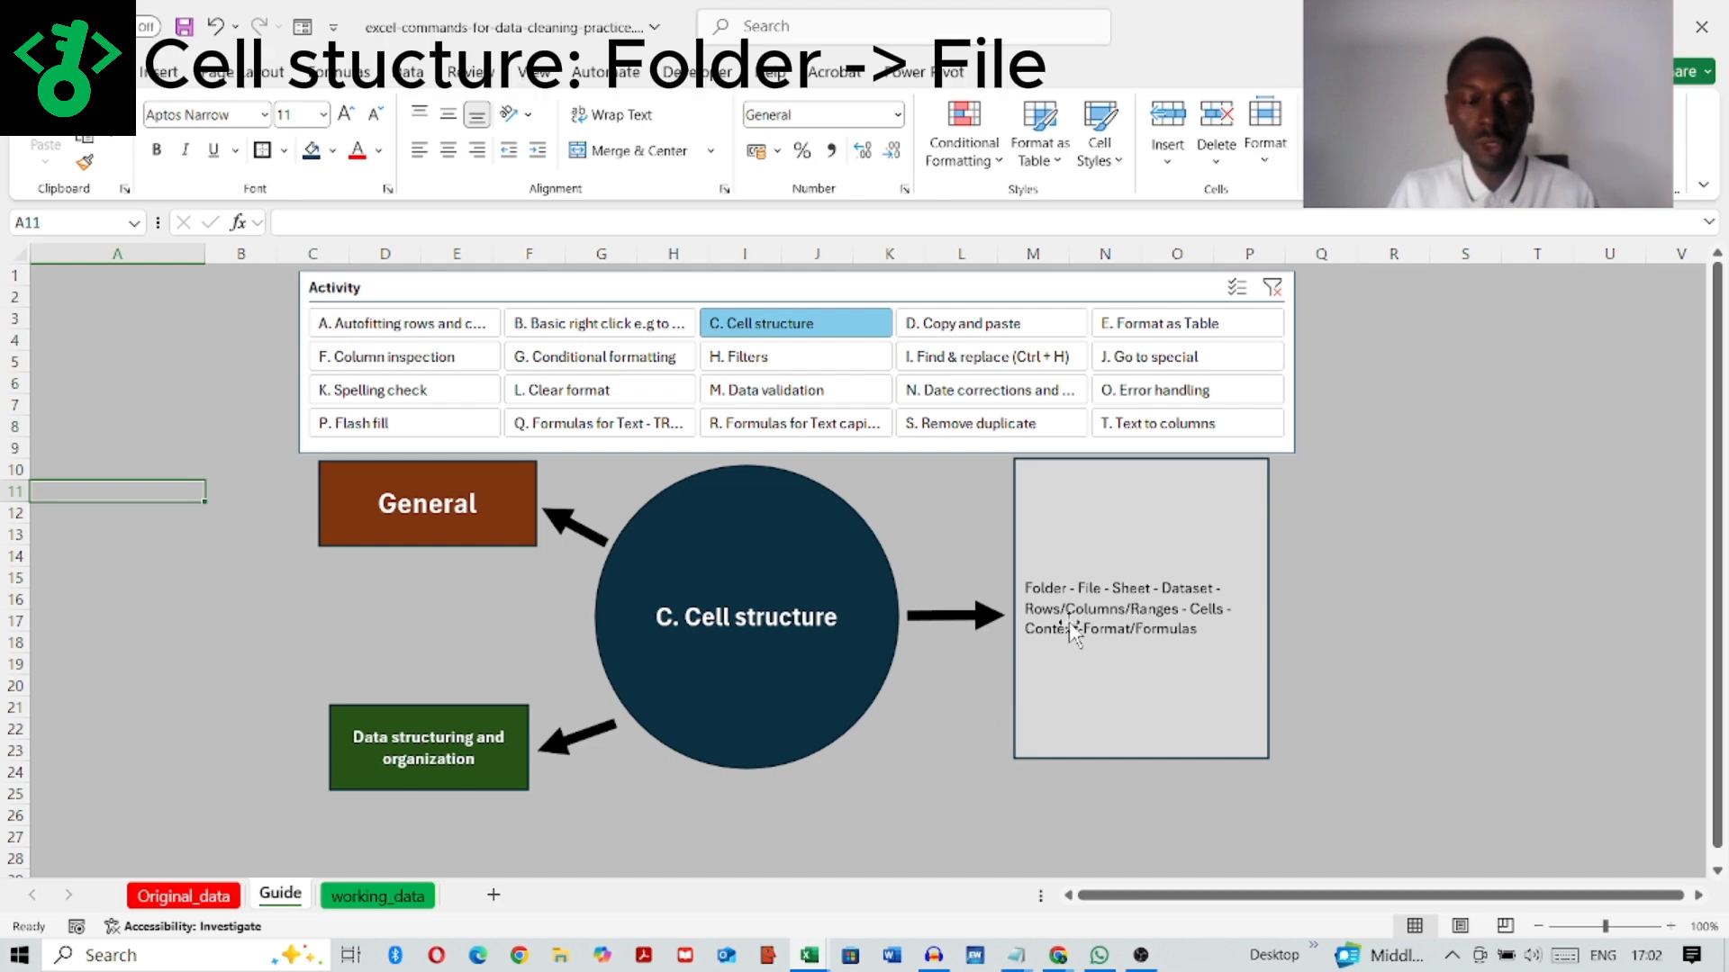
click(364, 895)
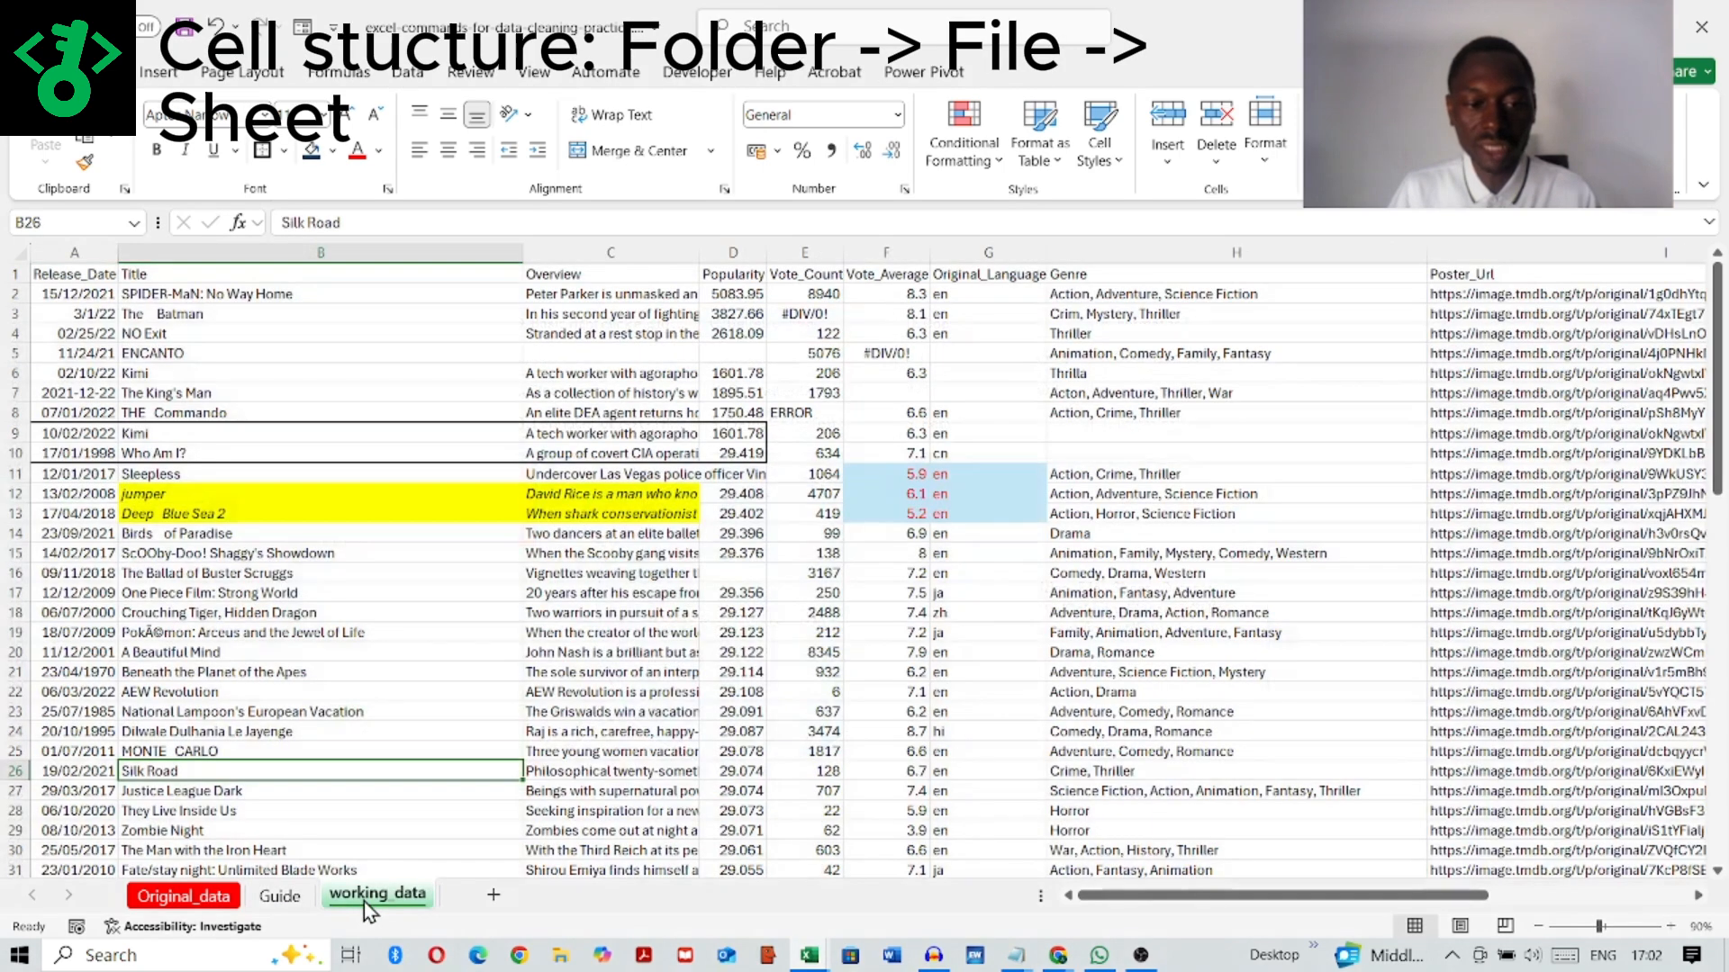
click(260, 897)
click(180, 896)
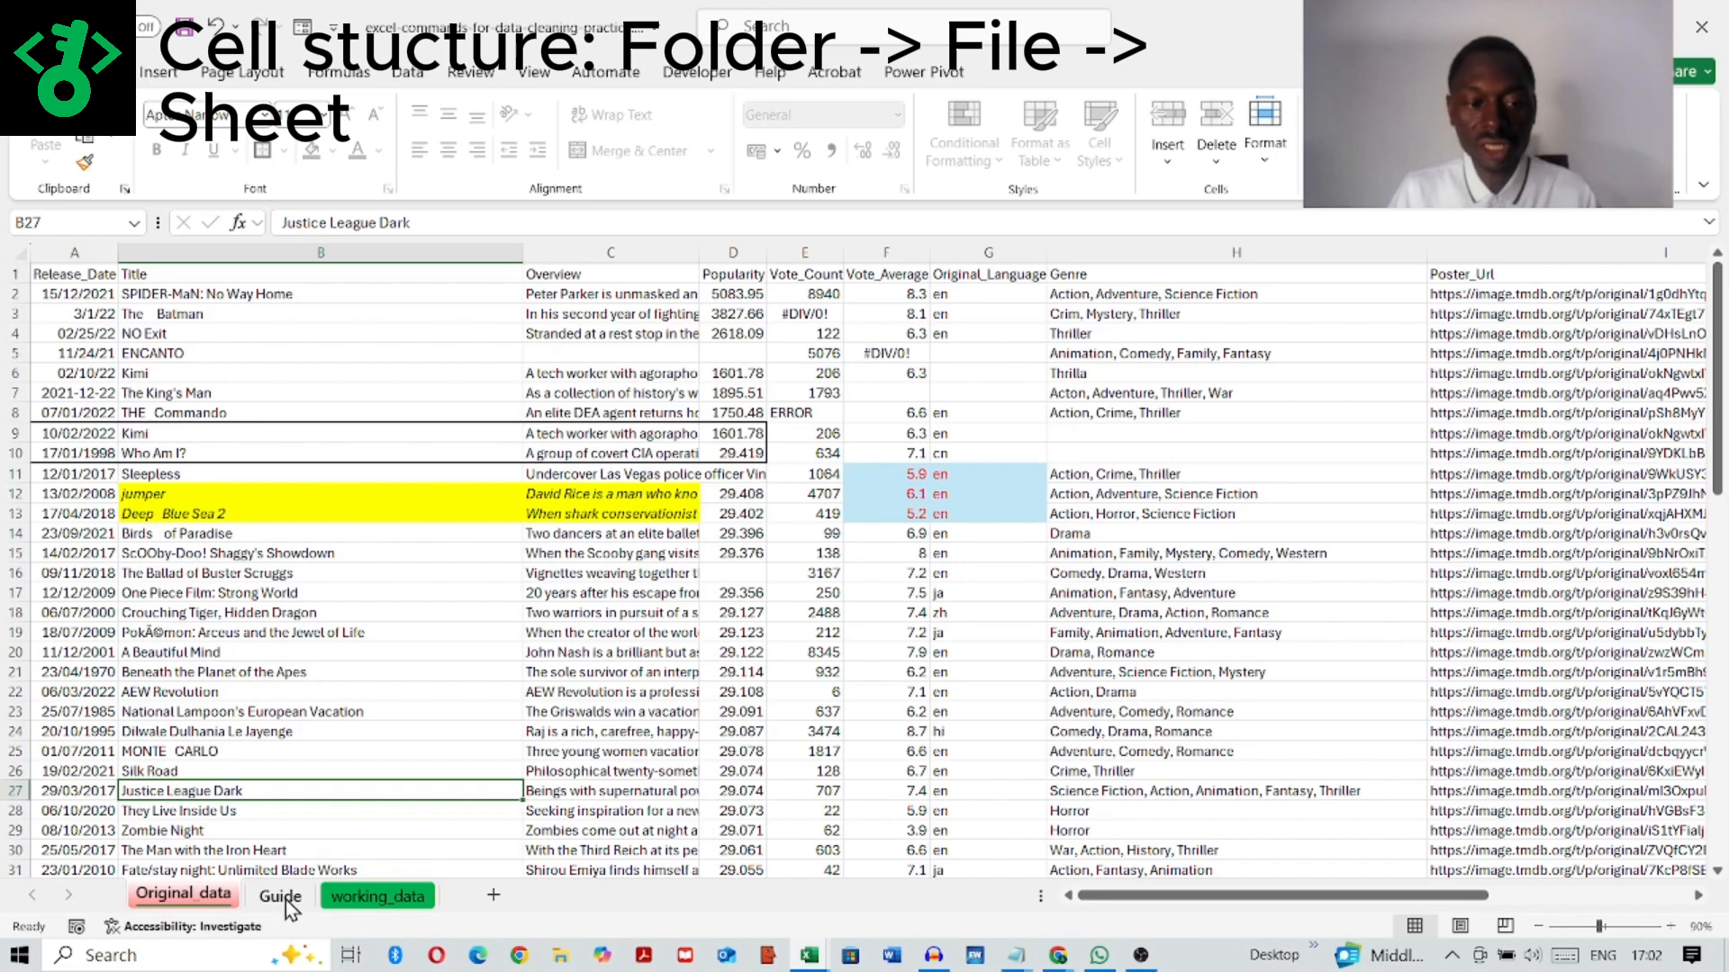
click(285, 897)
click(378, 897)
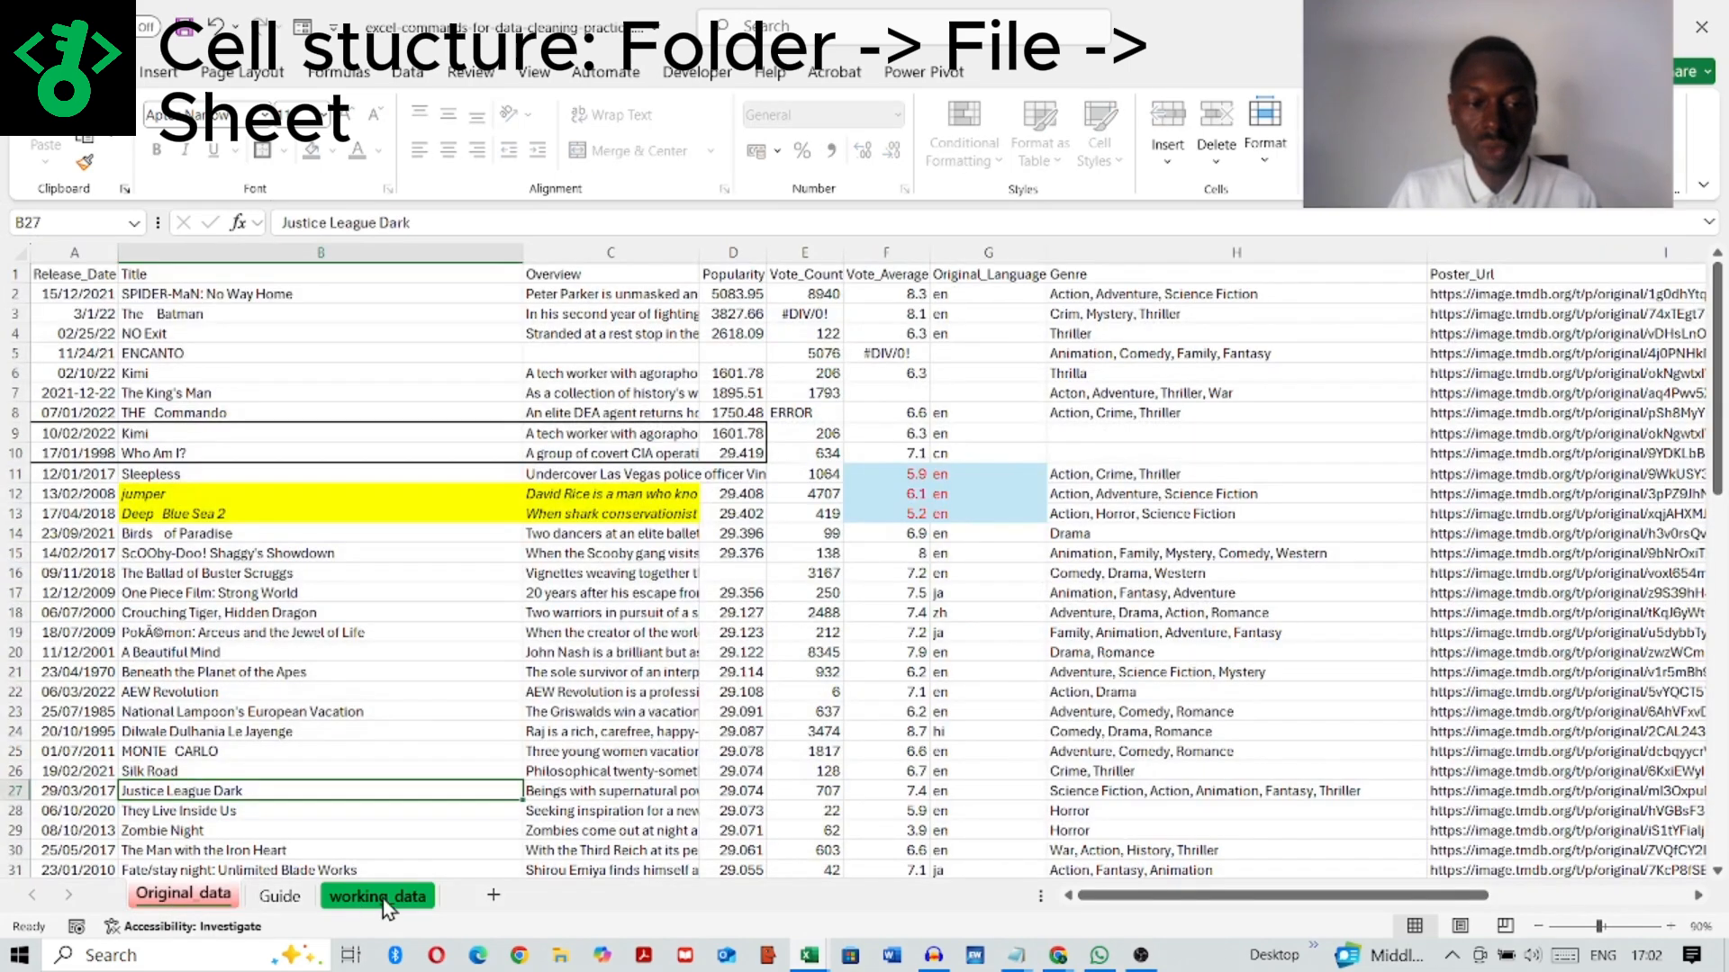
click(278, 900)
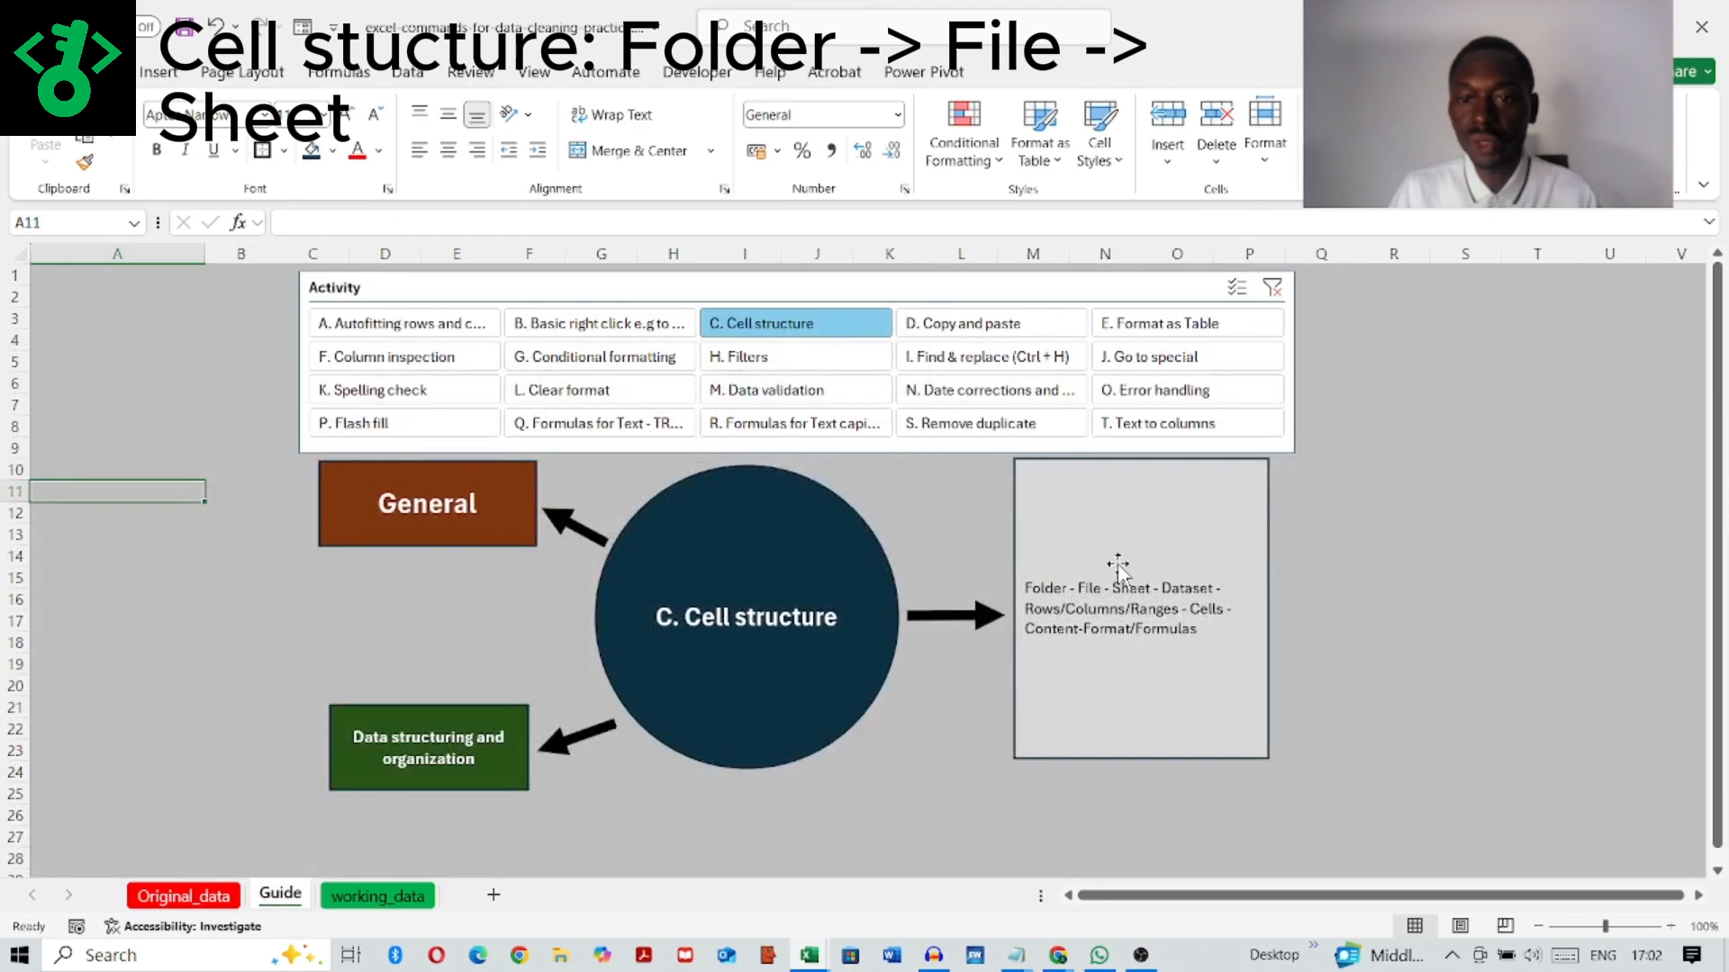
Step: Select the entire dataset A1:I76 on the working_data sheet, and return to the Guide sheet
click(370, 901)
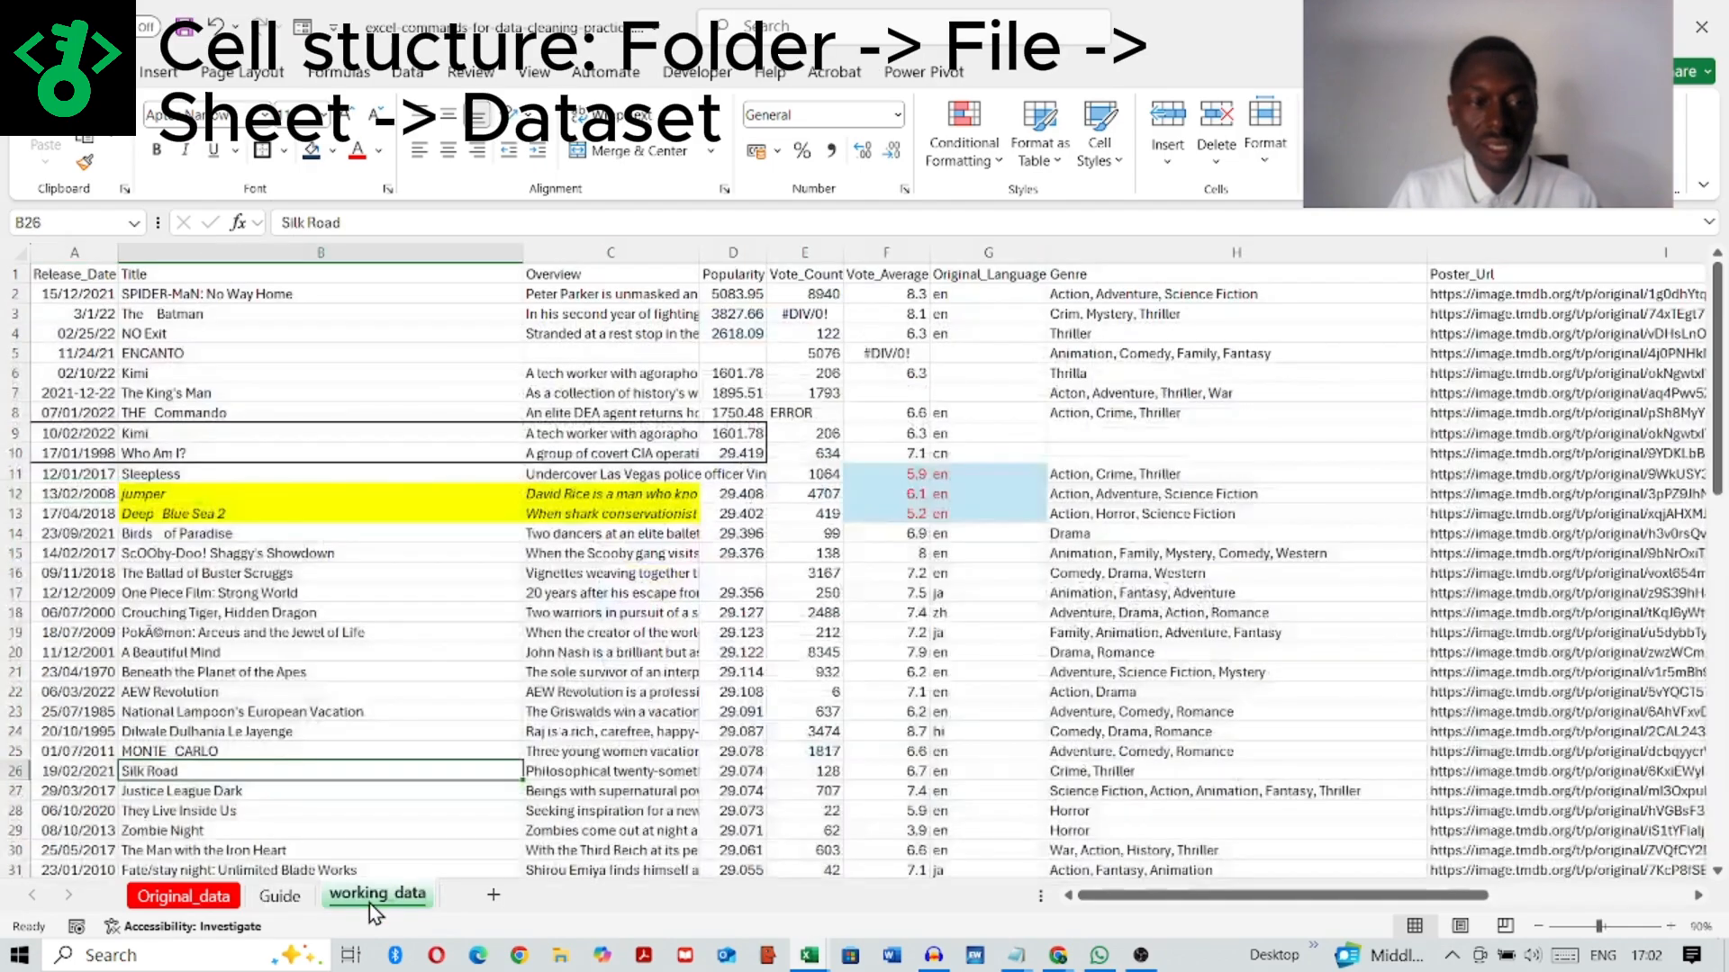
drag(78, 276, 1146, 938)
drag(1150, 966, 631, 848)
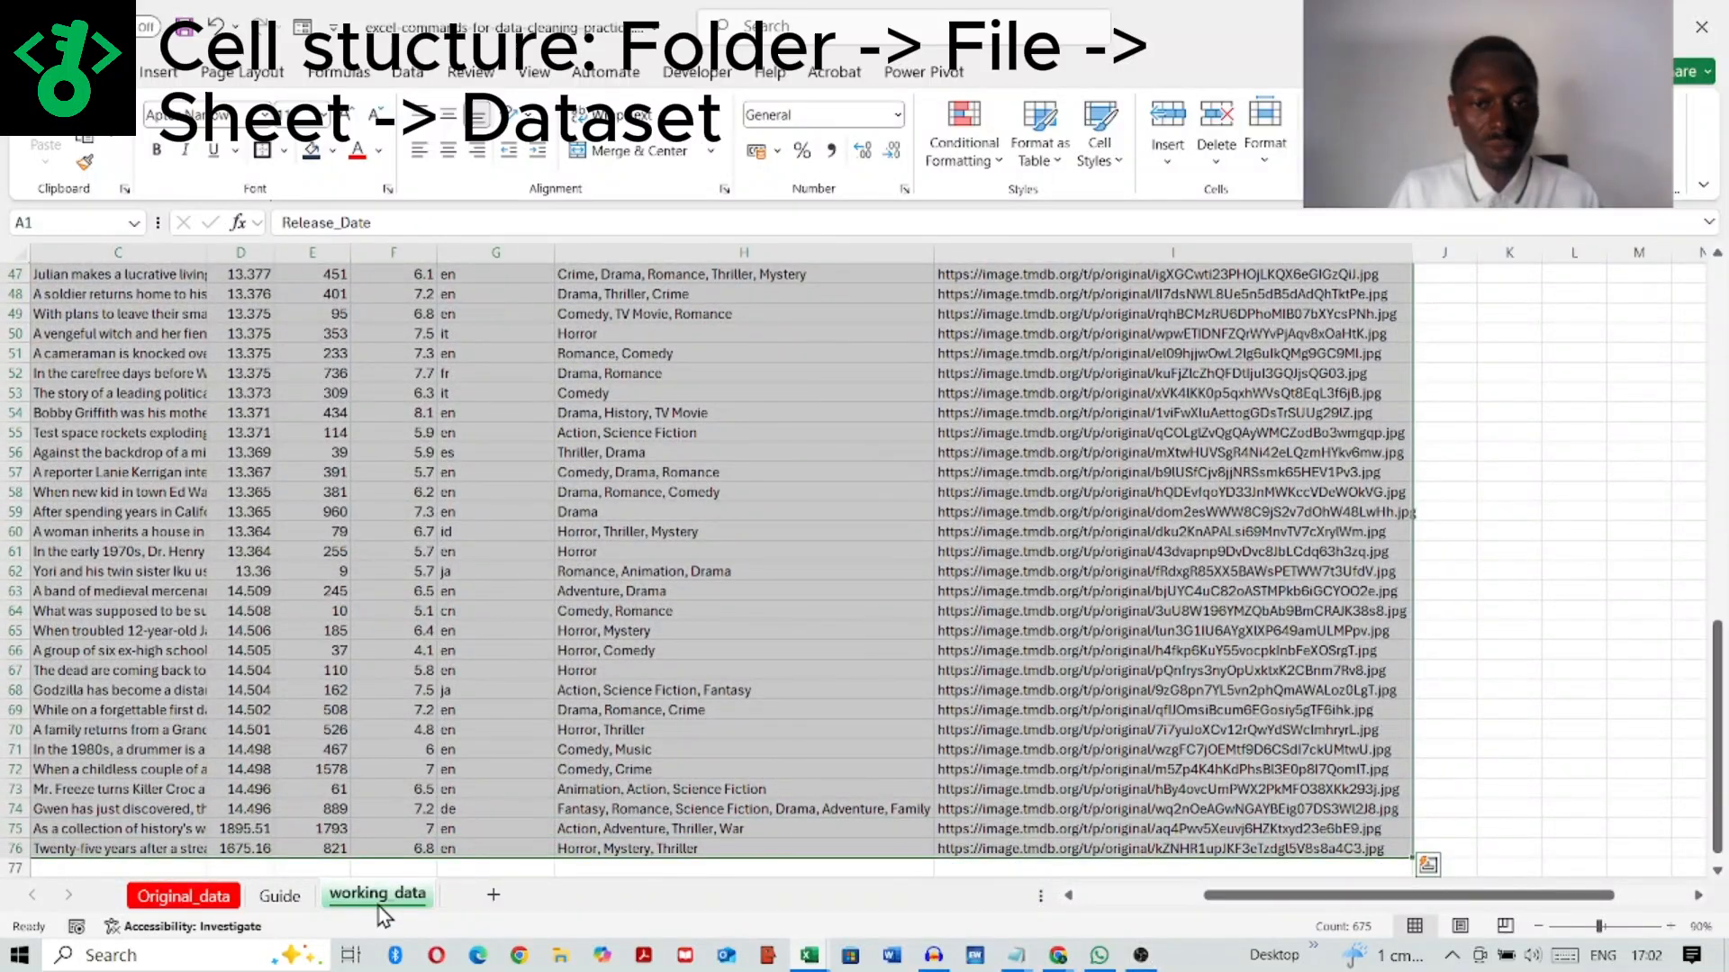
click(279, 896)
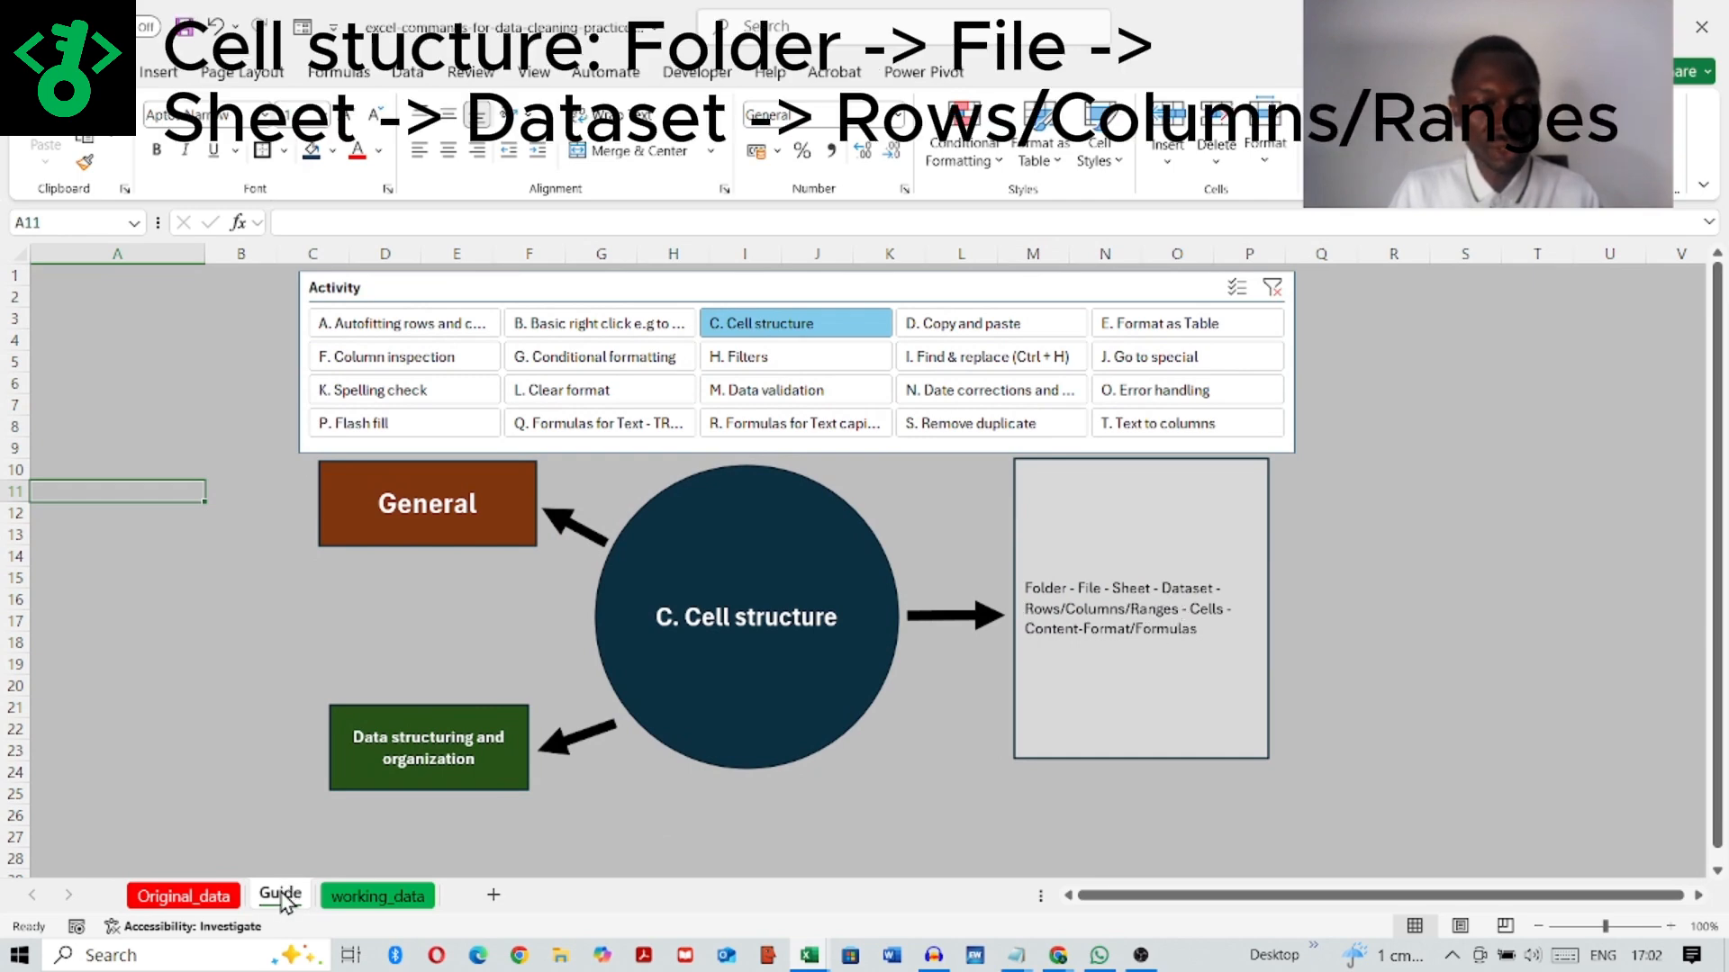
Step: Select whole columns A, B, C and D one after another on the working_data sheet
click(370, 896)
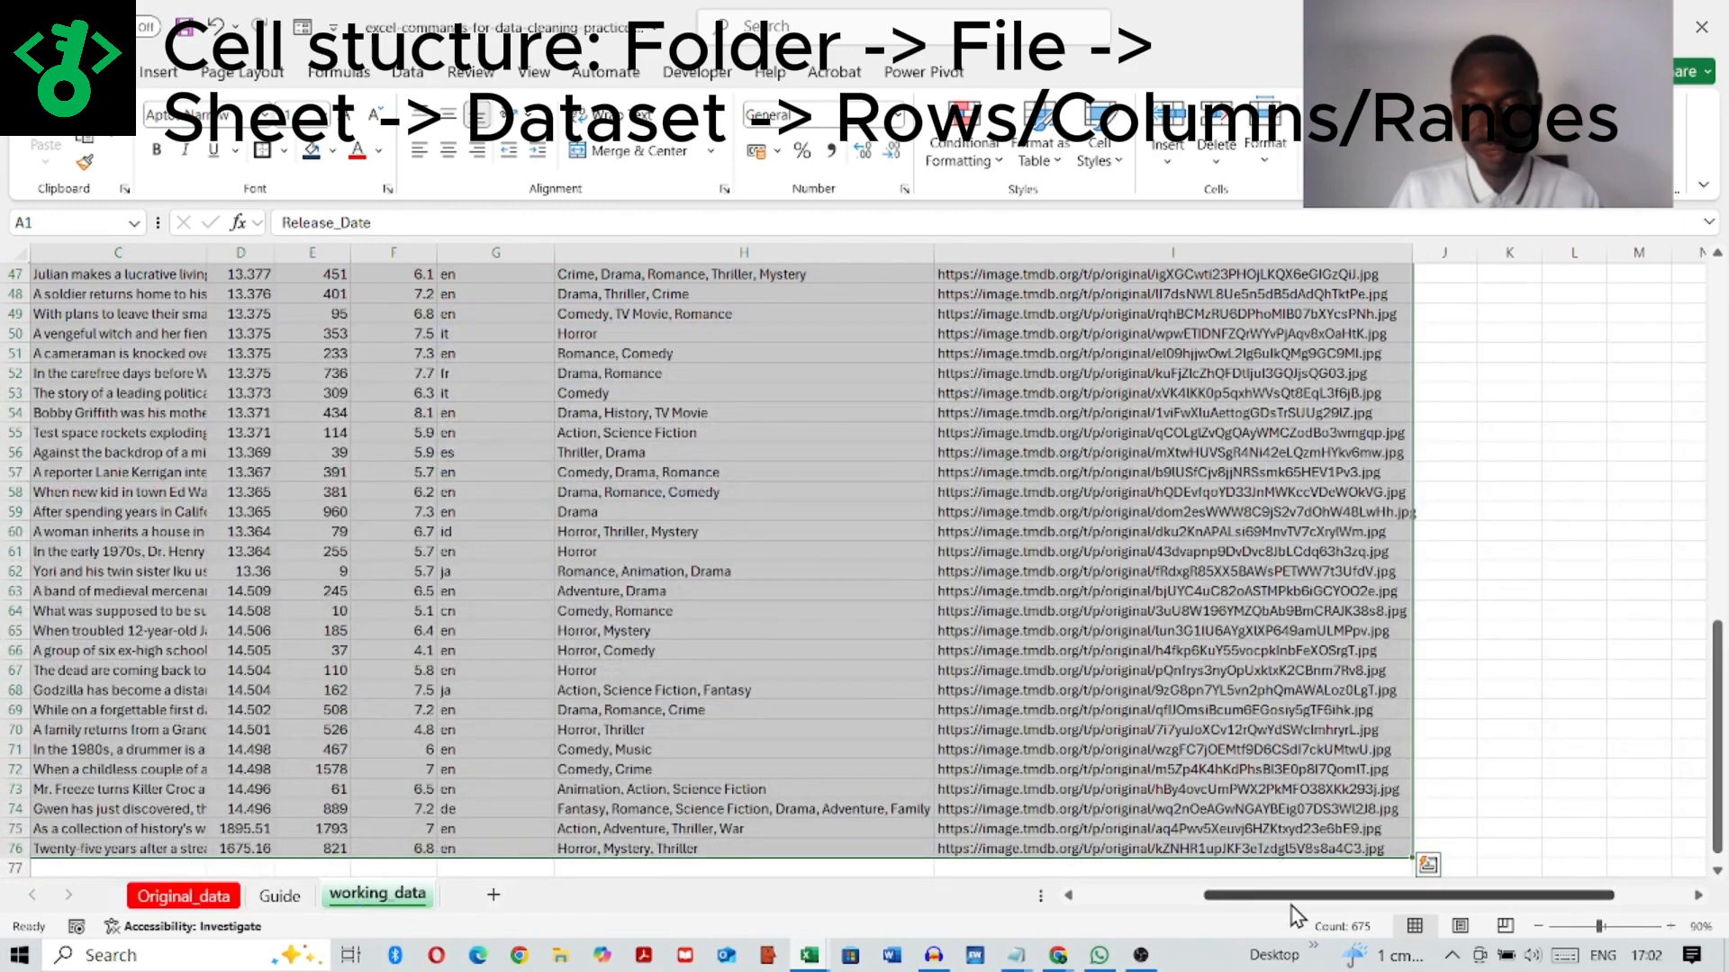
drag(1290, 905, 621, 901)
click(379, 509)
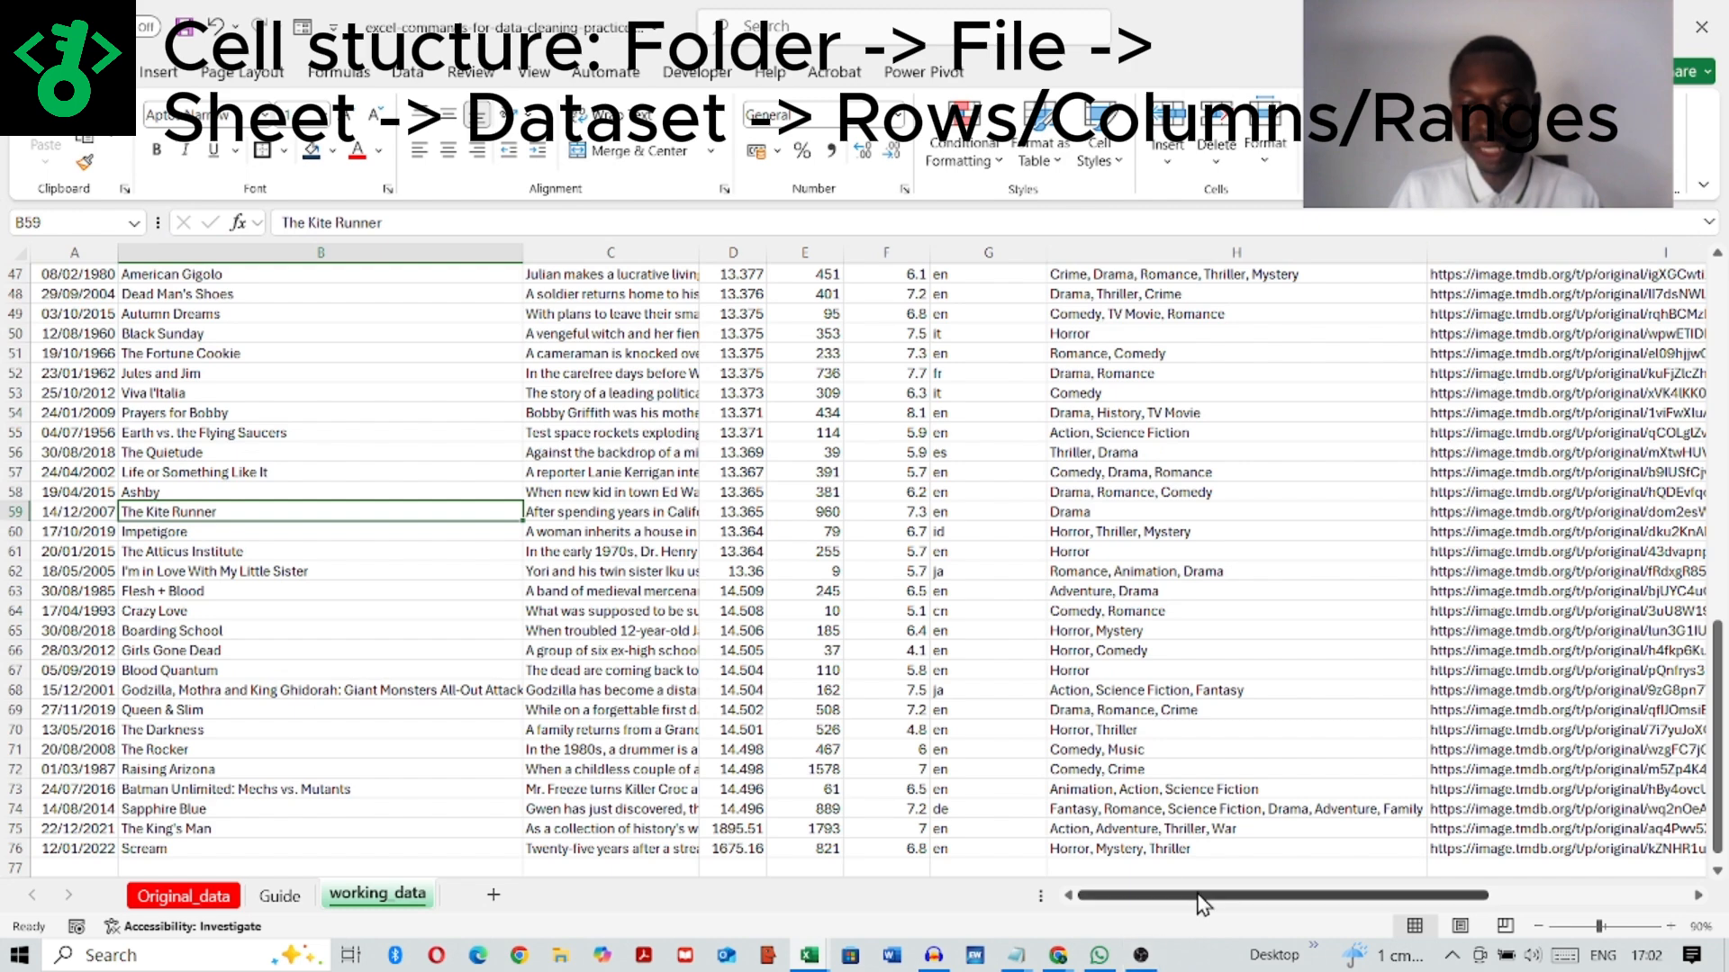
drag(1197, 898, 877, 887)
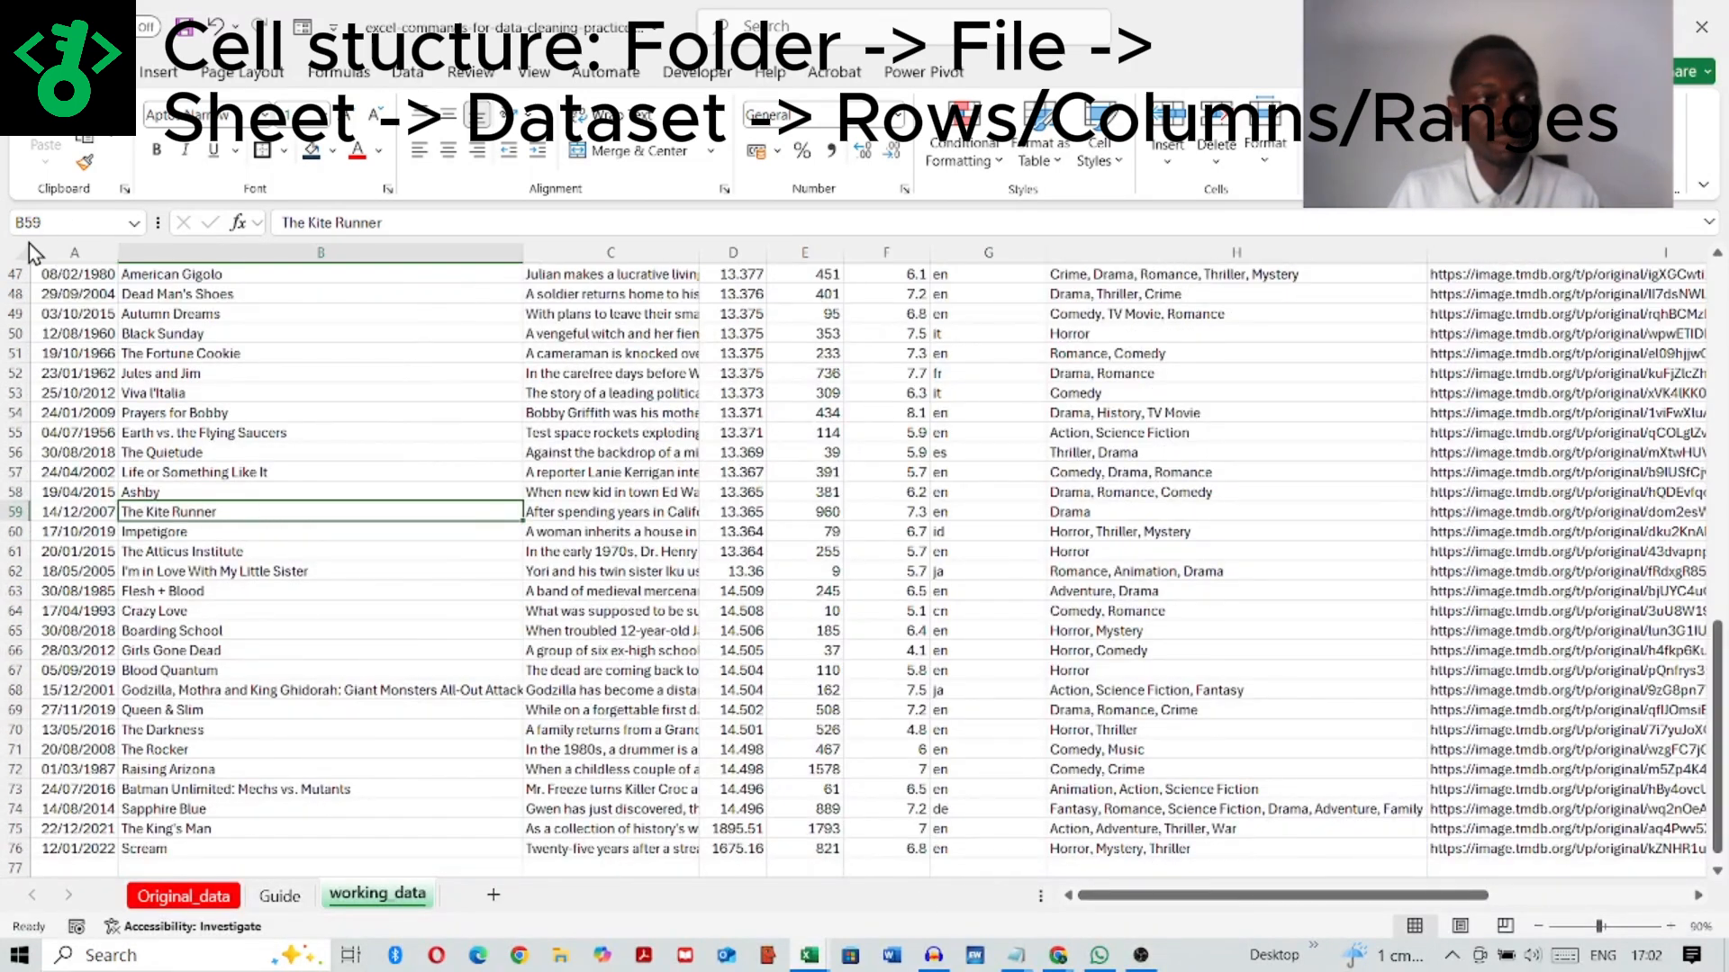
click(78, 252)
click(261, 252)
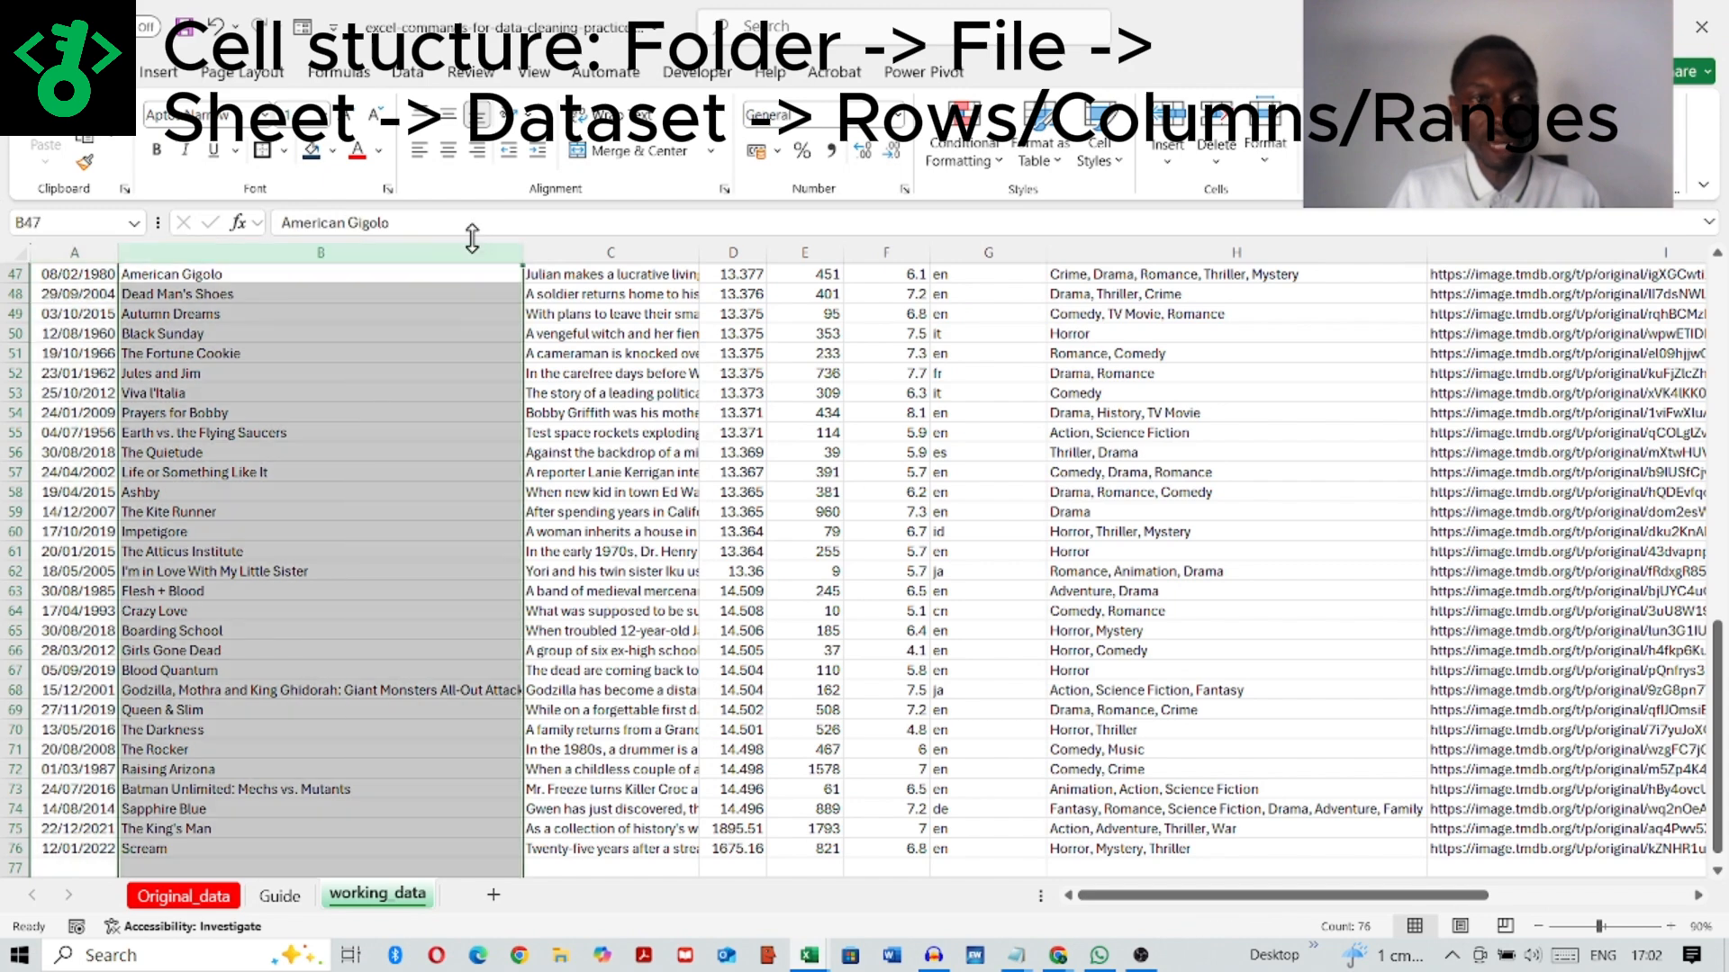
click(576, 252)
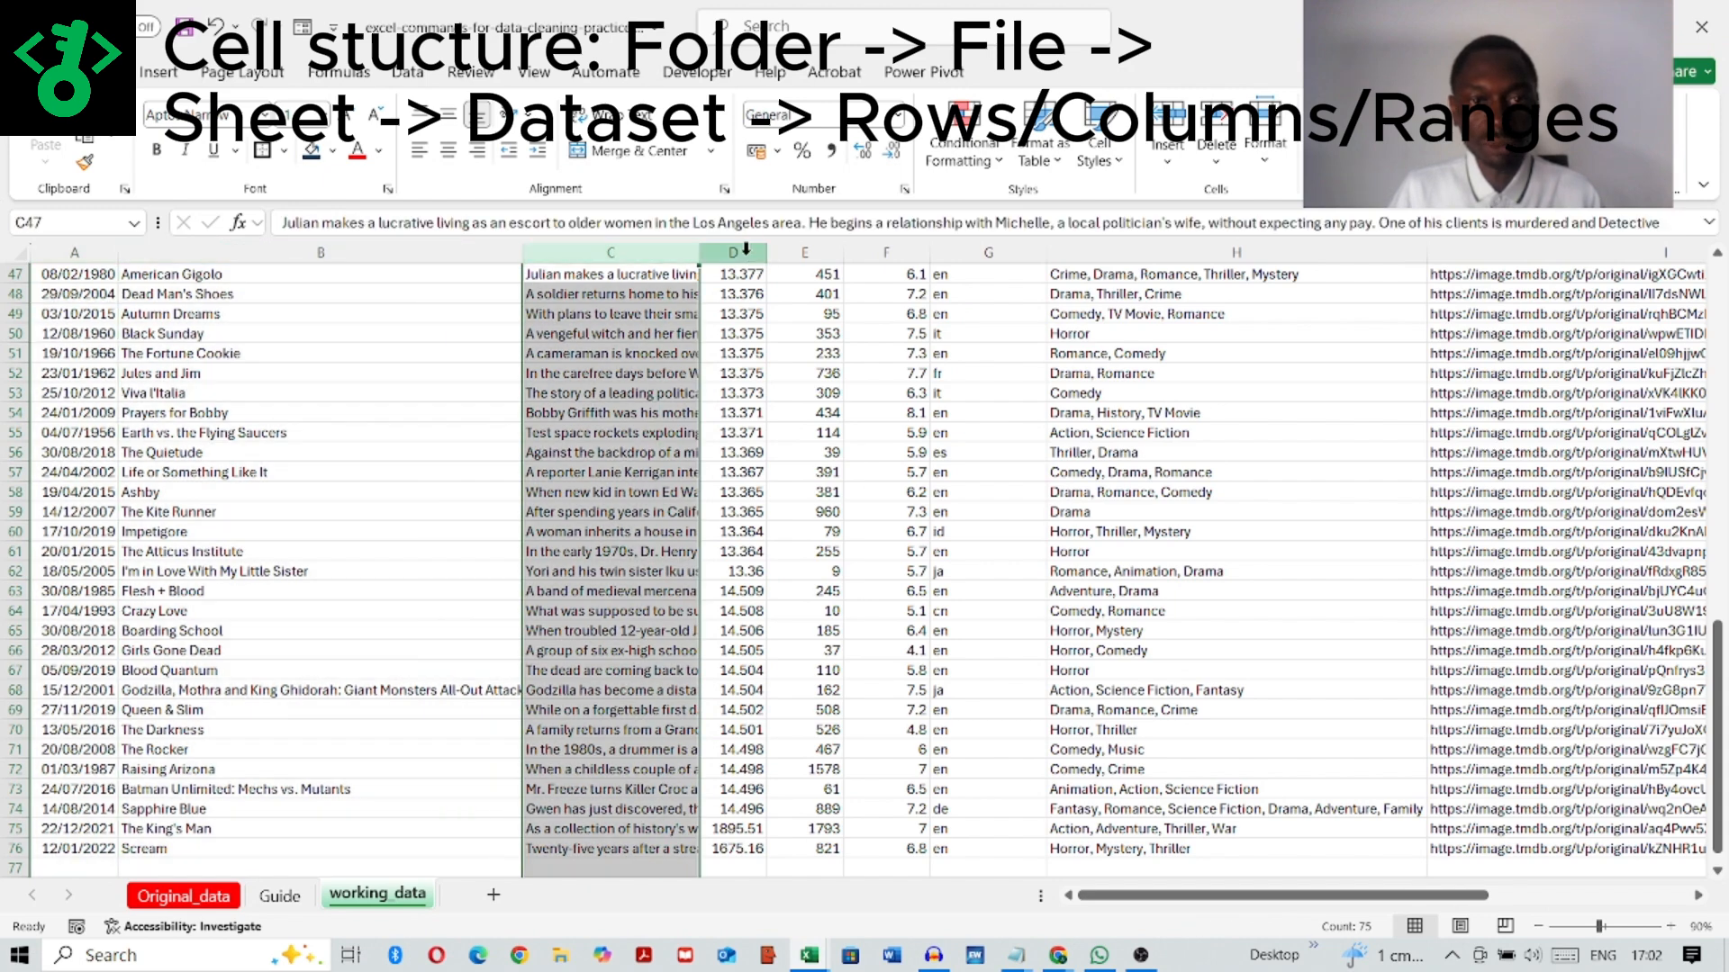
click(739, 252)
Step: Select the entire header row 1 and the Release_Date column on working_data, and return to the Guide sheet
click(143, 494)
scroll(84, 465, up, 15)
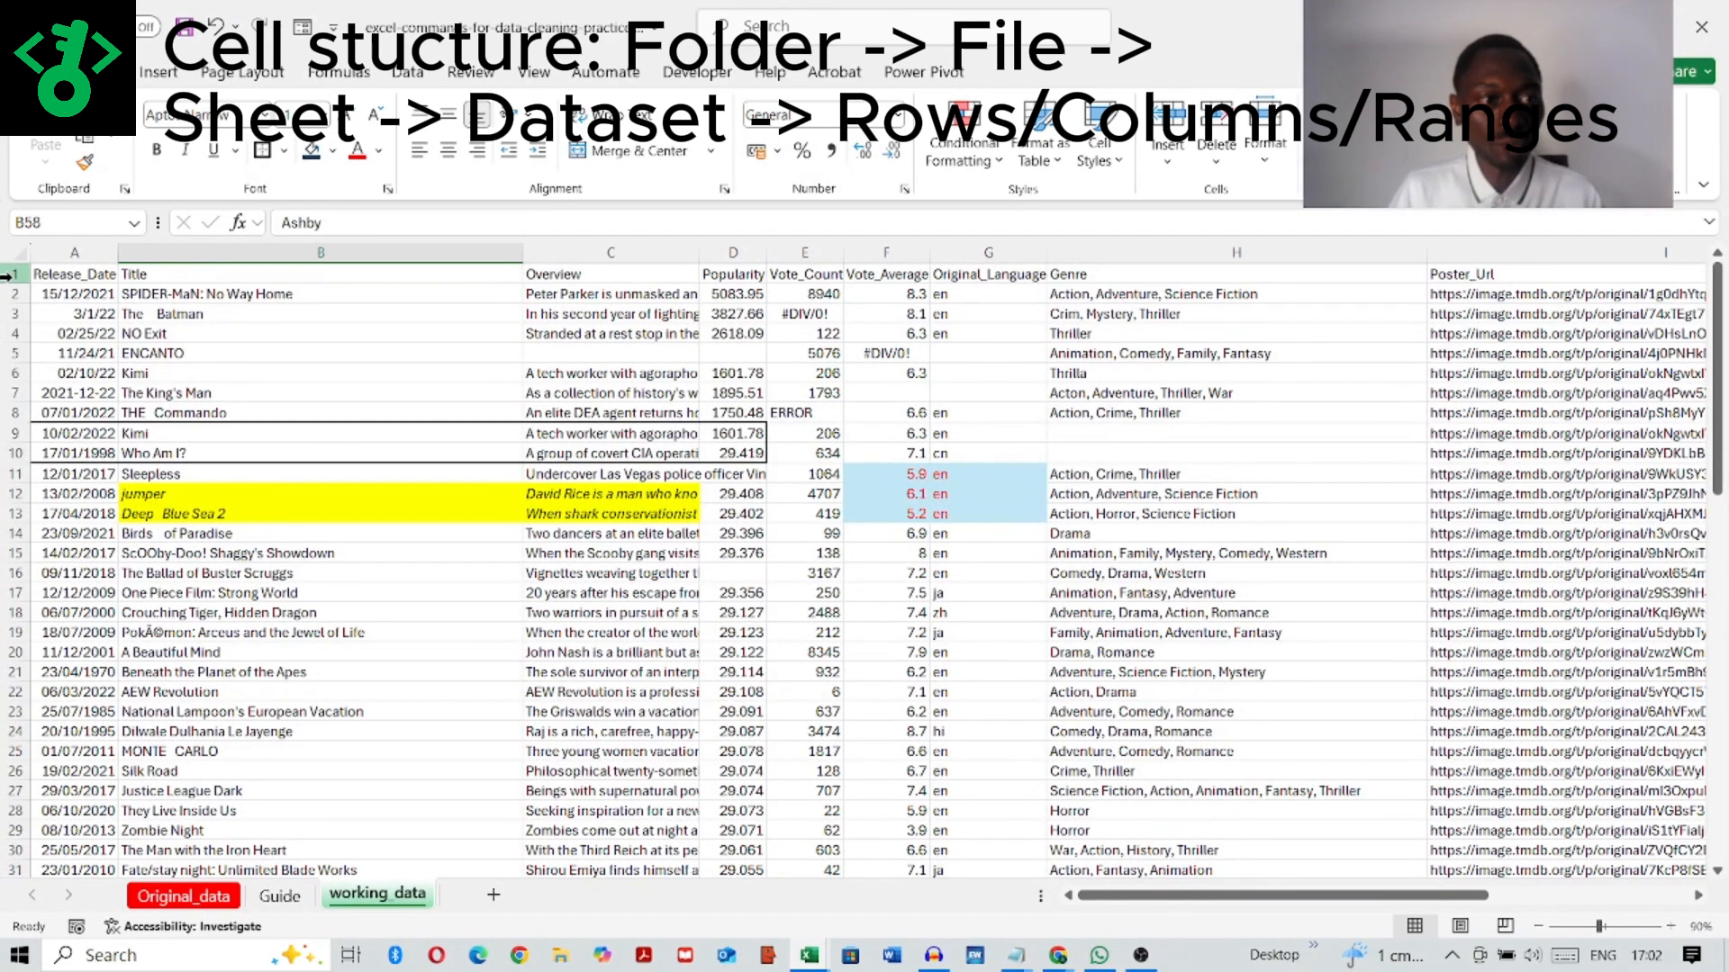
click(12, 275)
click(74, 252)
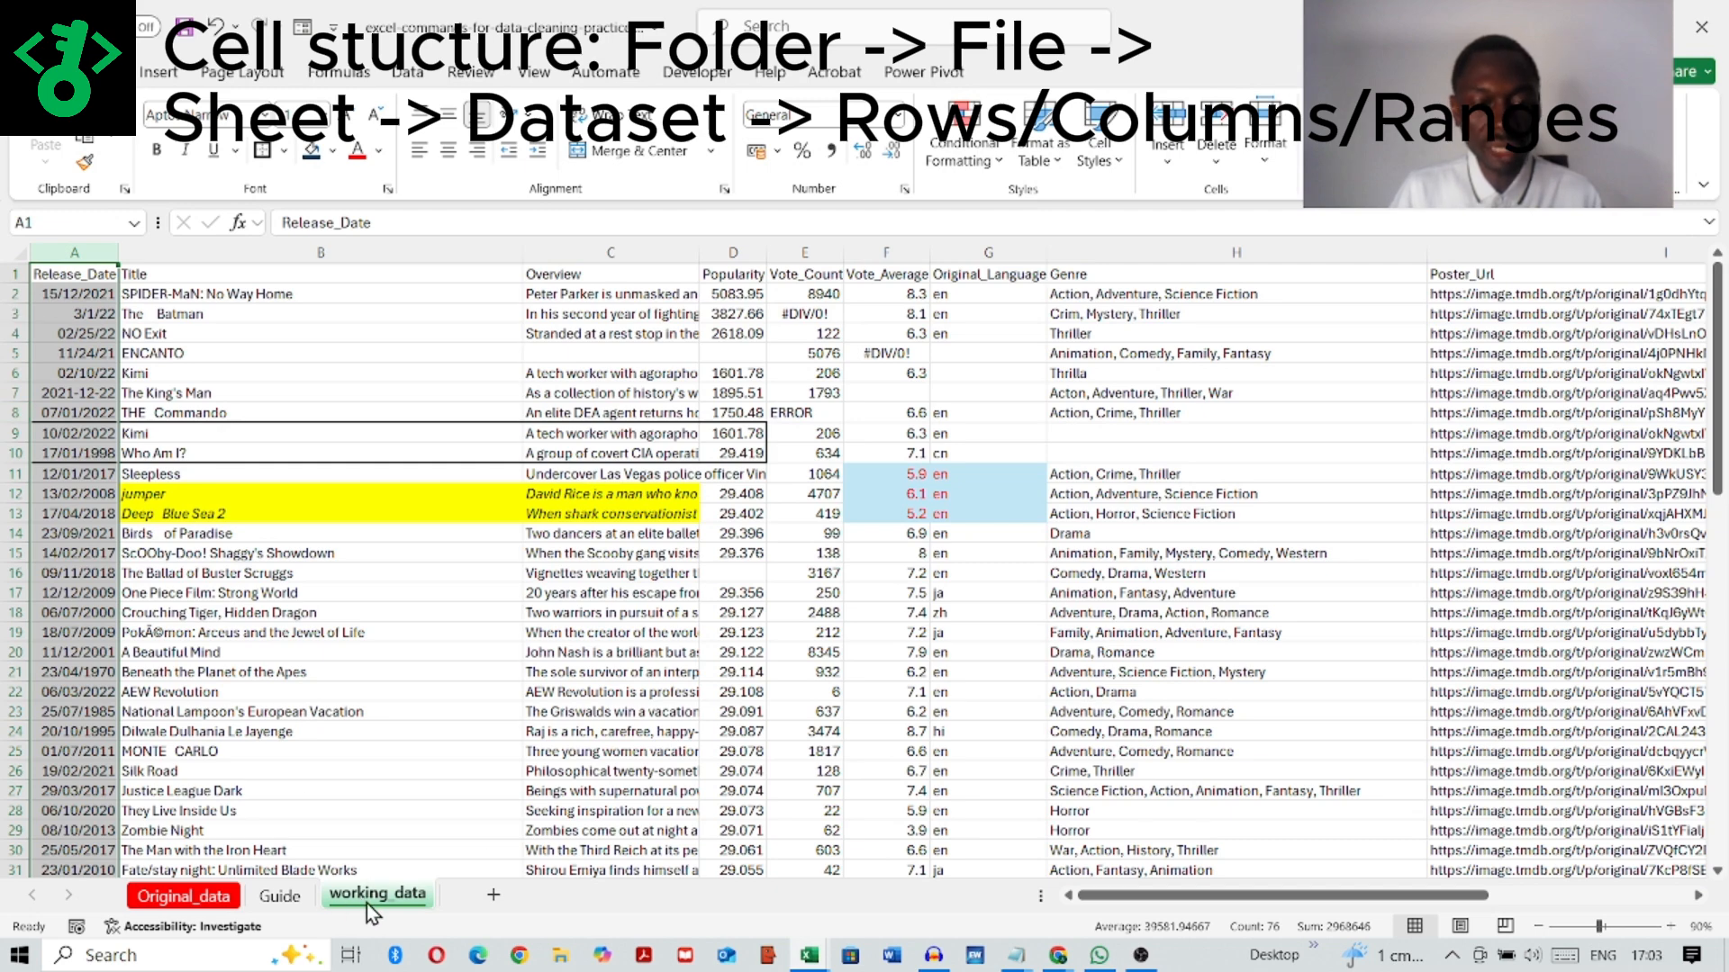
click(279, 895)
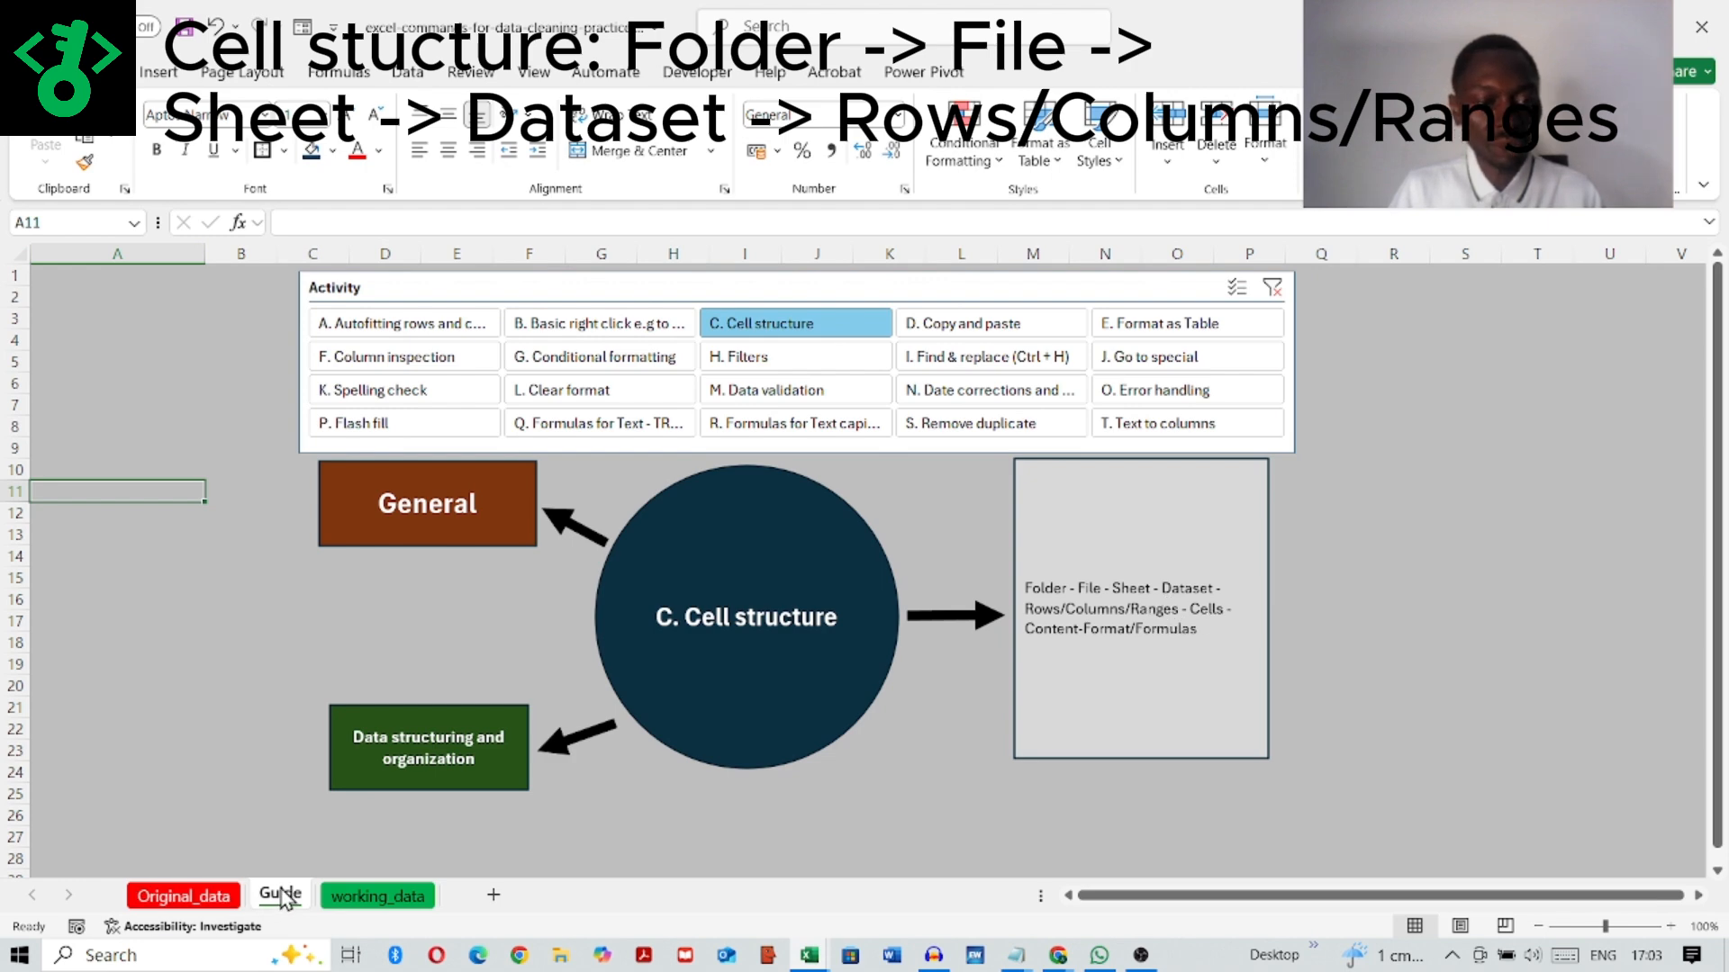
Step: Select the range B6:G22 on the working_data sheet, and return to the Guide sheet
click(358, 897)
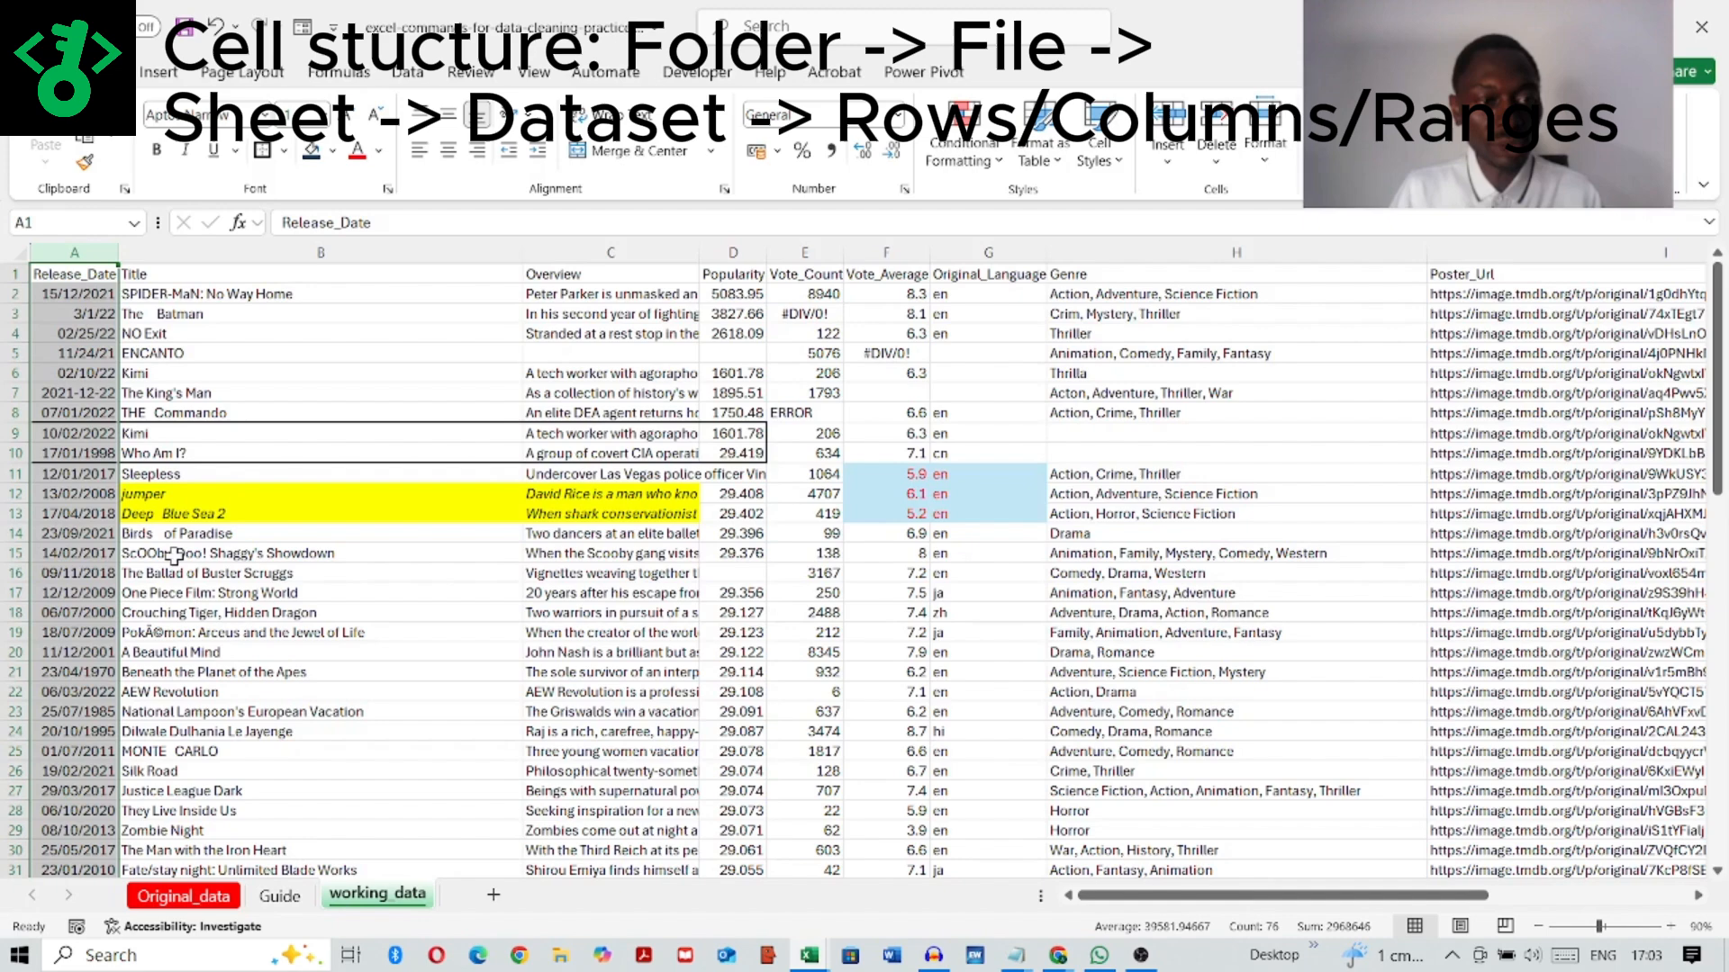
click(258, 450)
drag(171, 372, 995, 694)
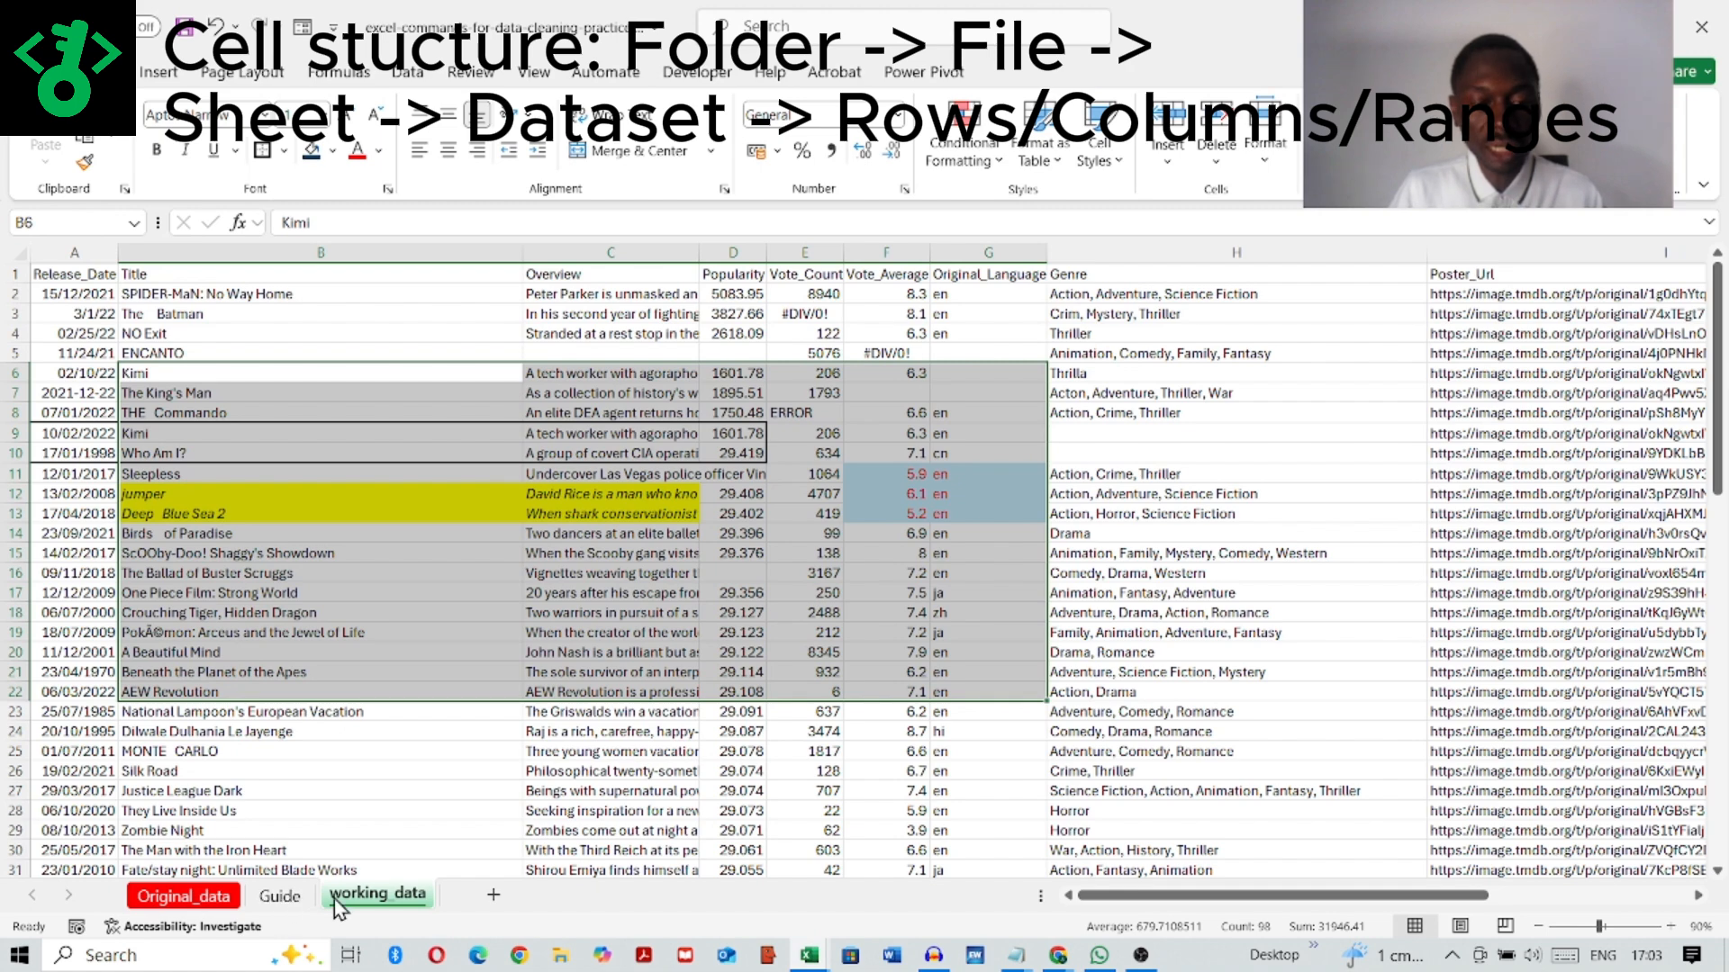
click(225, 790)
click(280, 895)
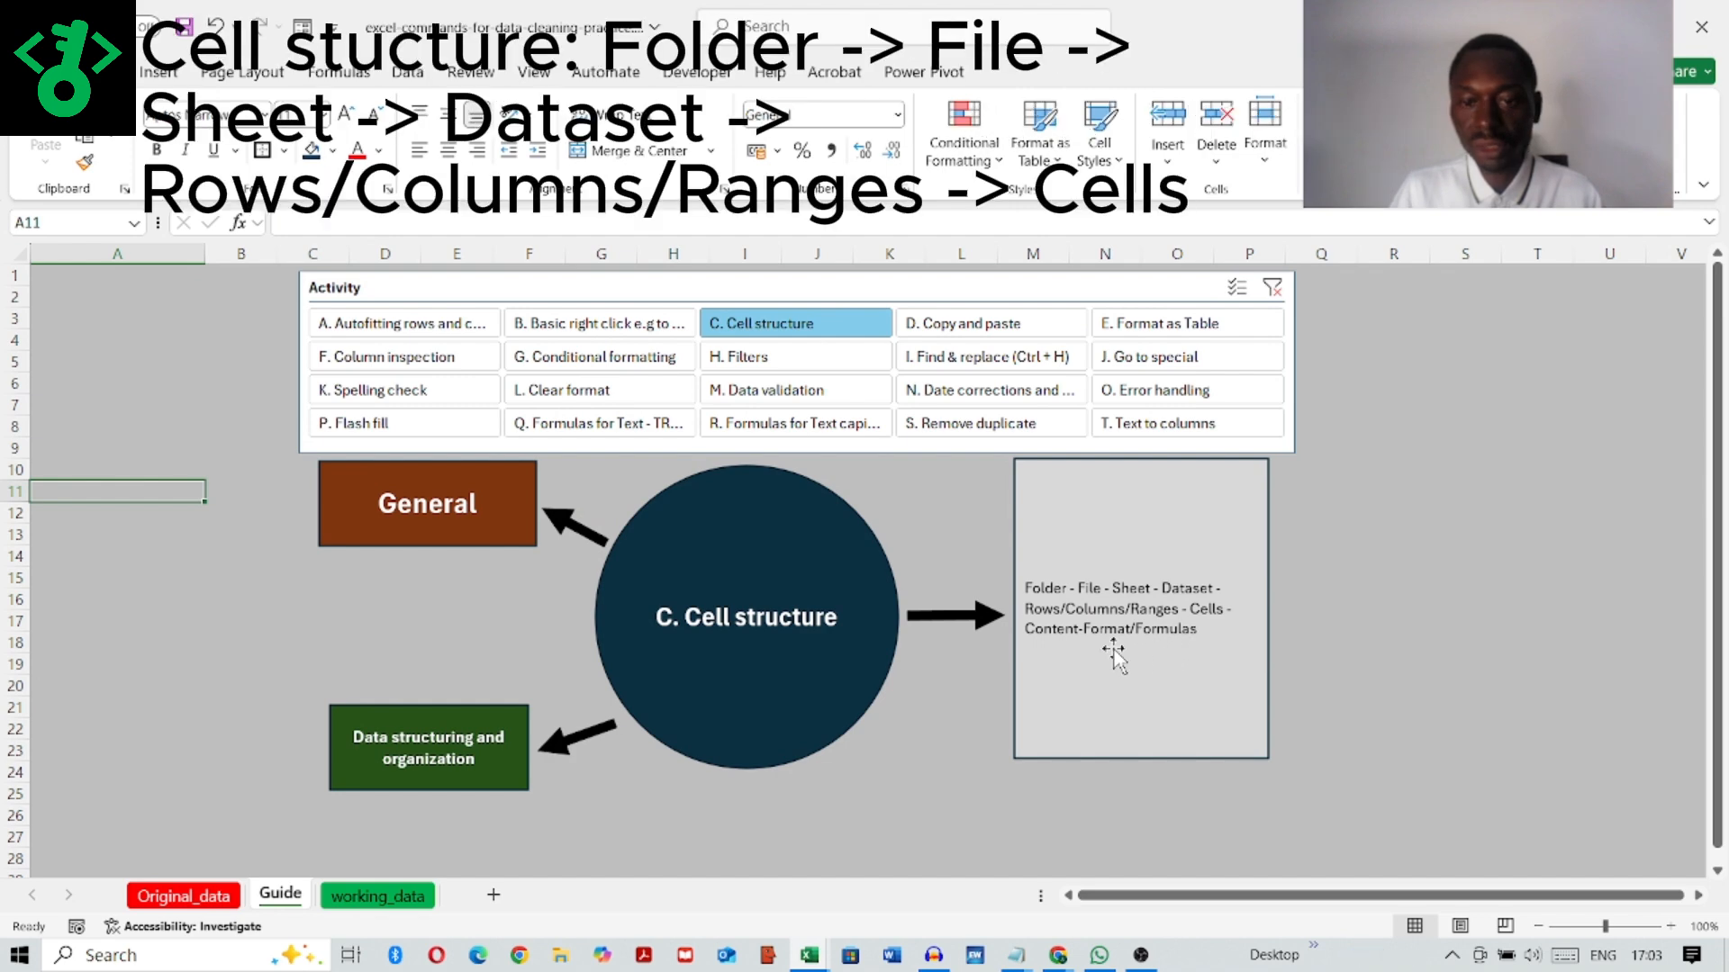
Step: Select the individual cells C3, A1 and B4 on the working_data sheet, and return to the Guide sheet
click(379, 895)
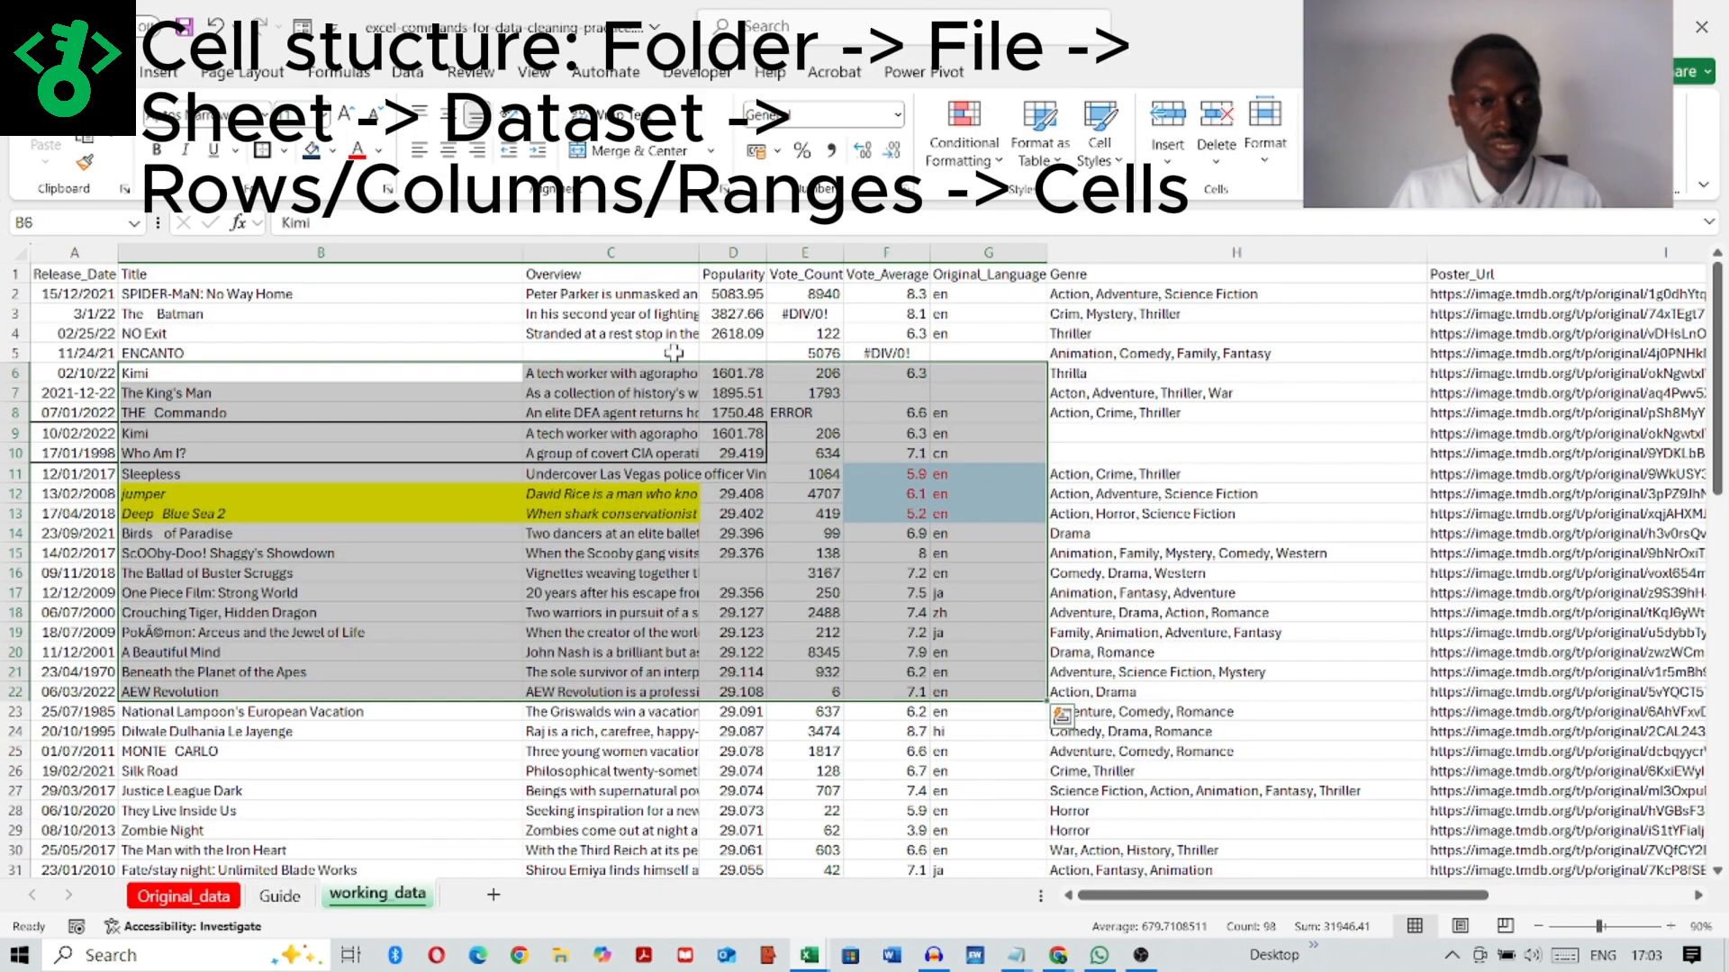
click(590, 315)
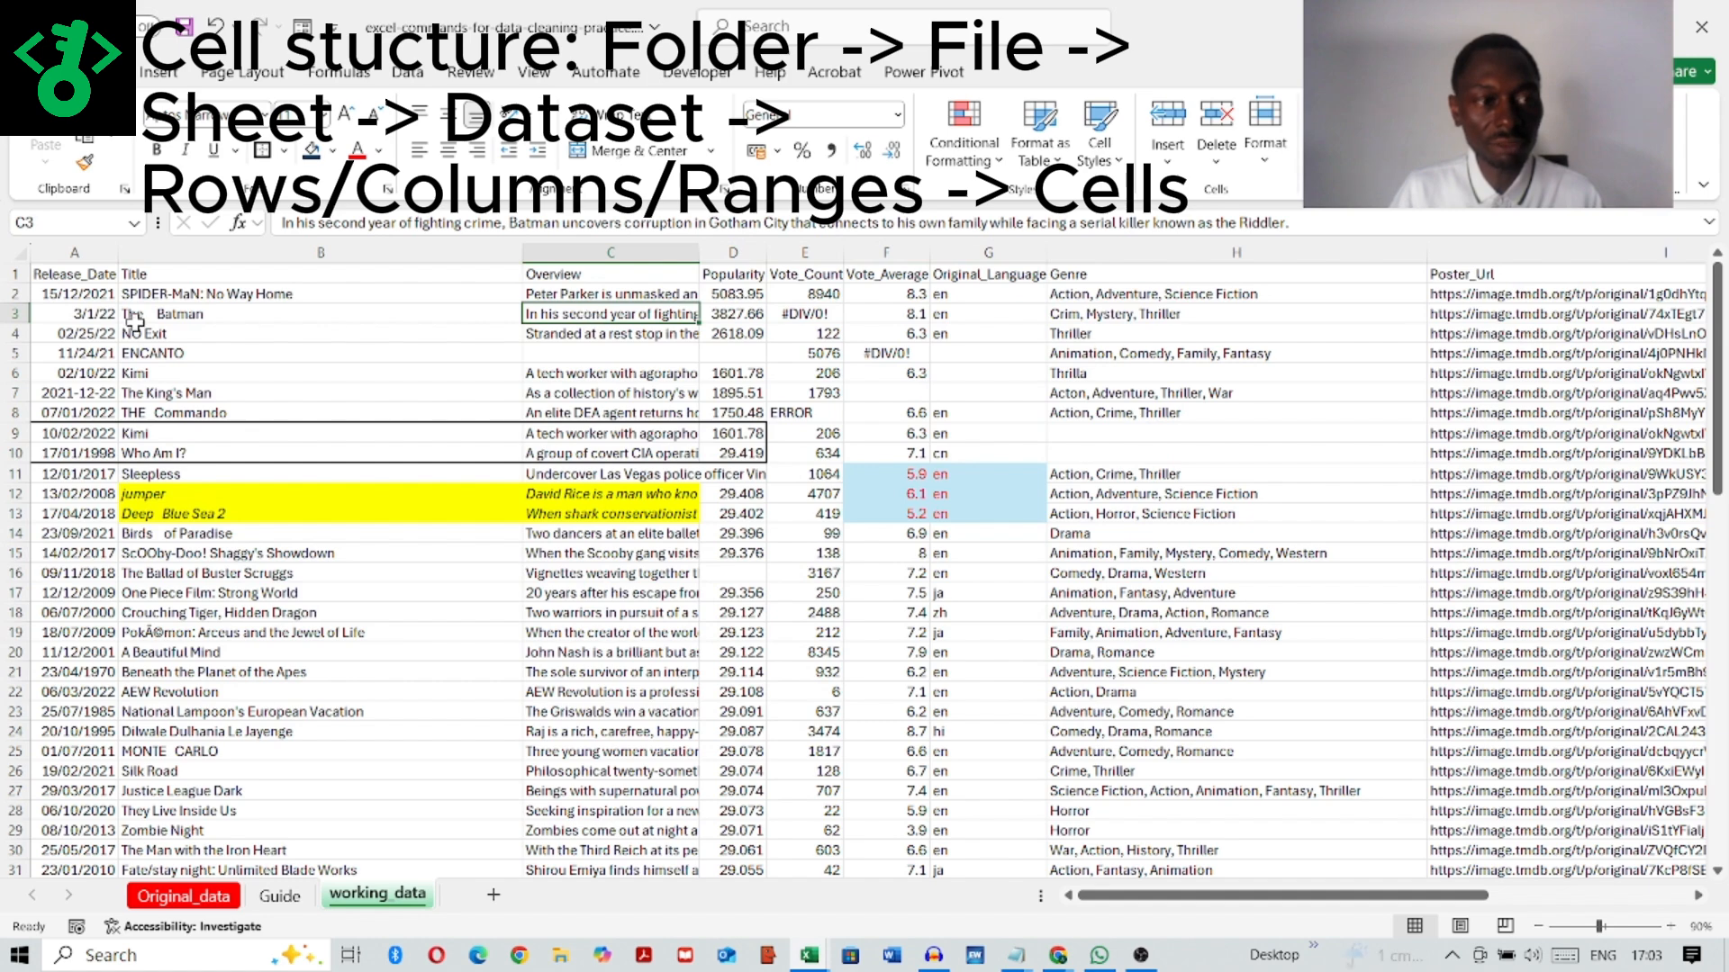
click(94, 296)
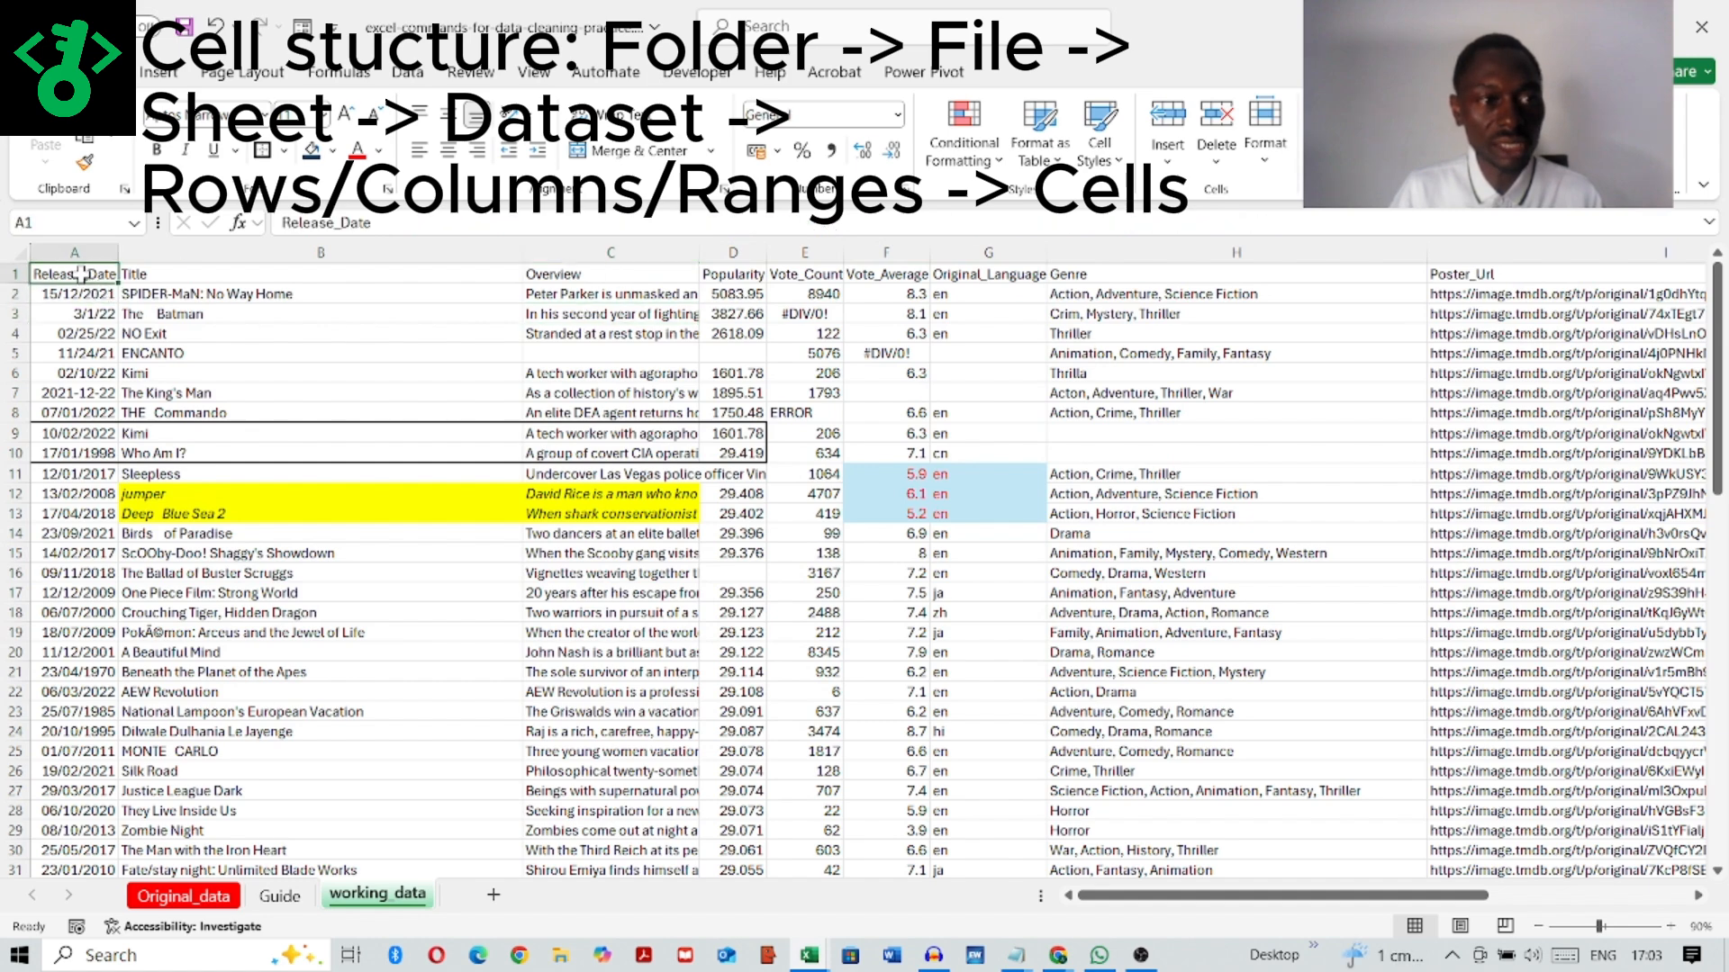
click(311, 333)
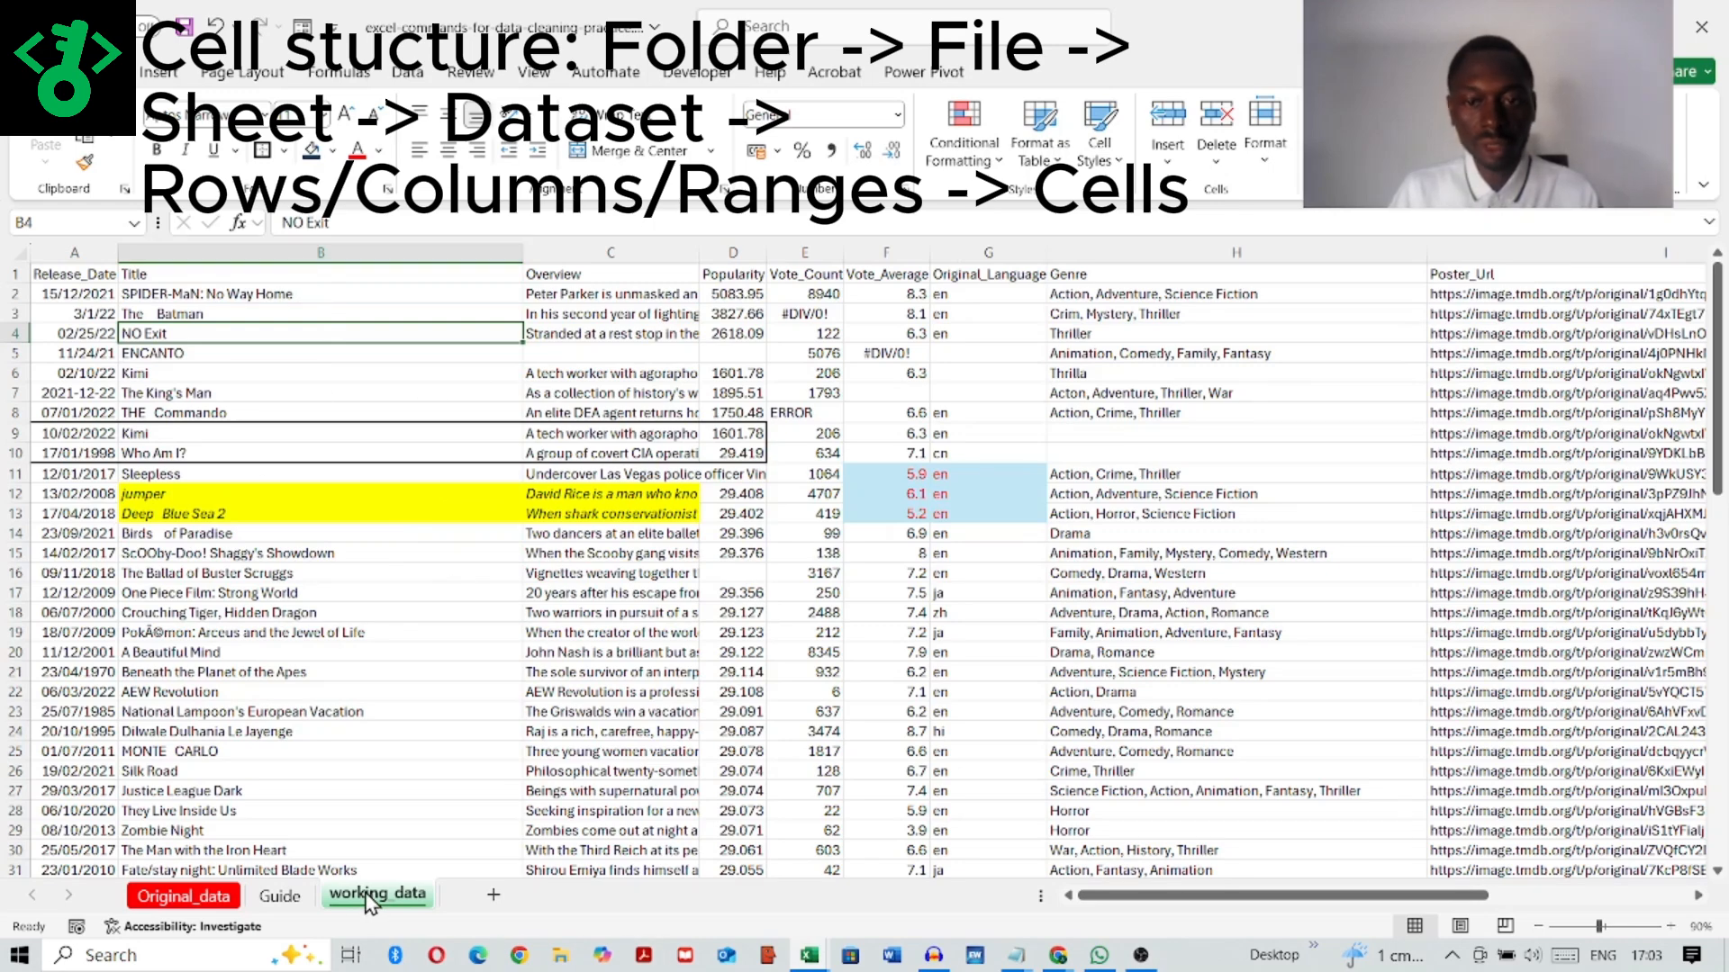
click(280, 895)
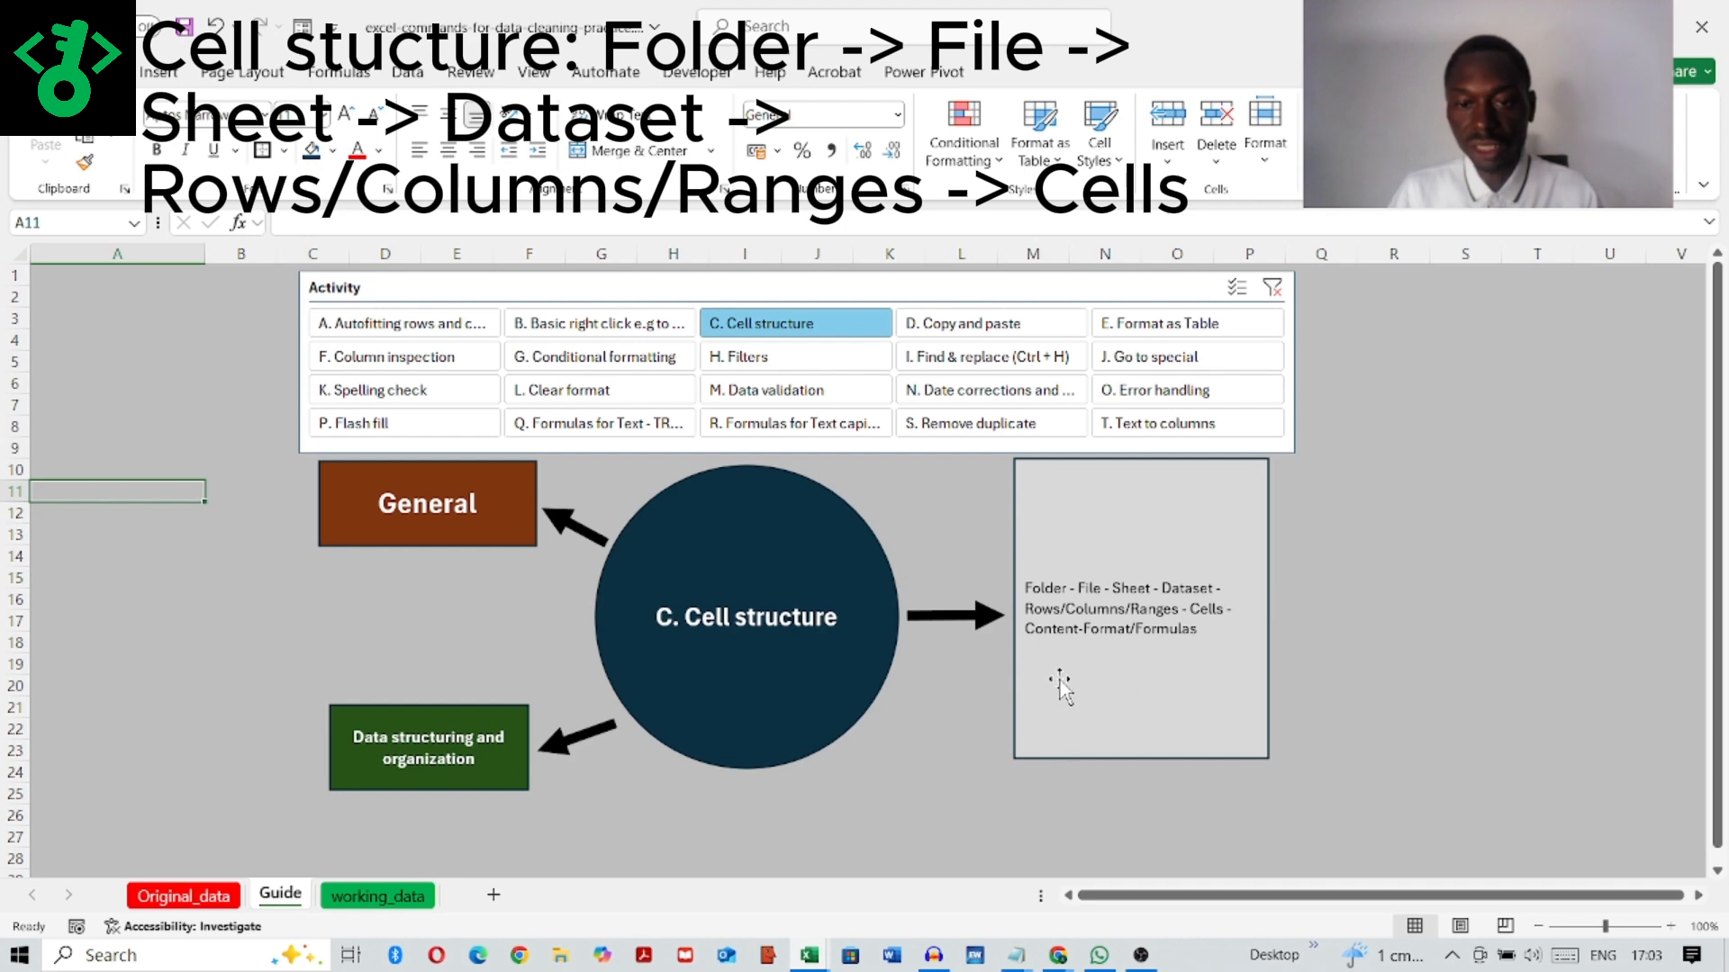
Step: Select the individual cells B12 and B17 on the working_data sheet, and return to the Guide sheet
click(378, 896)
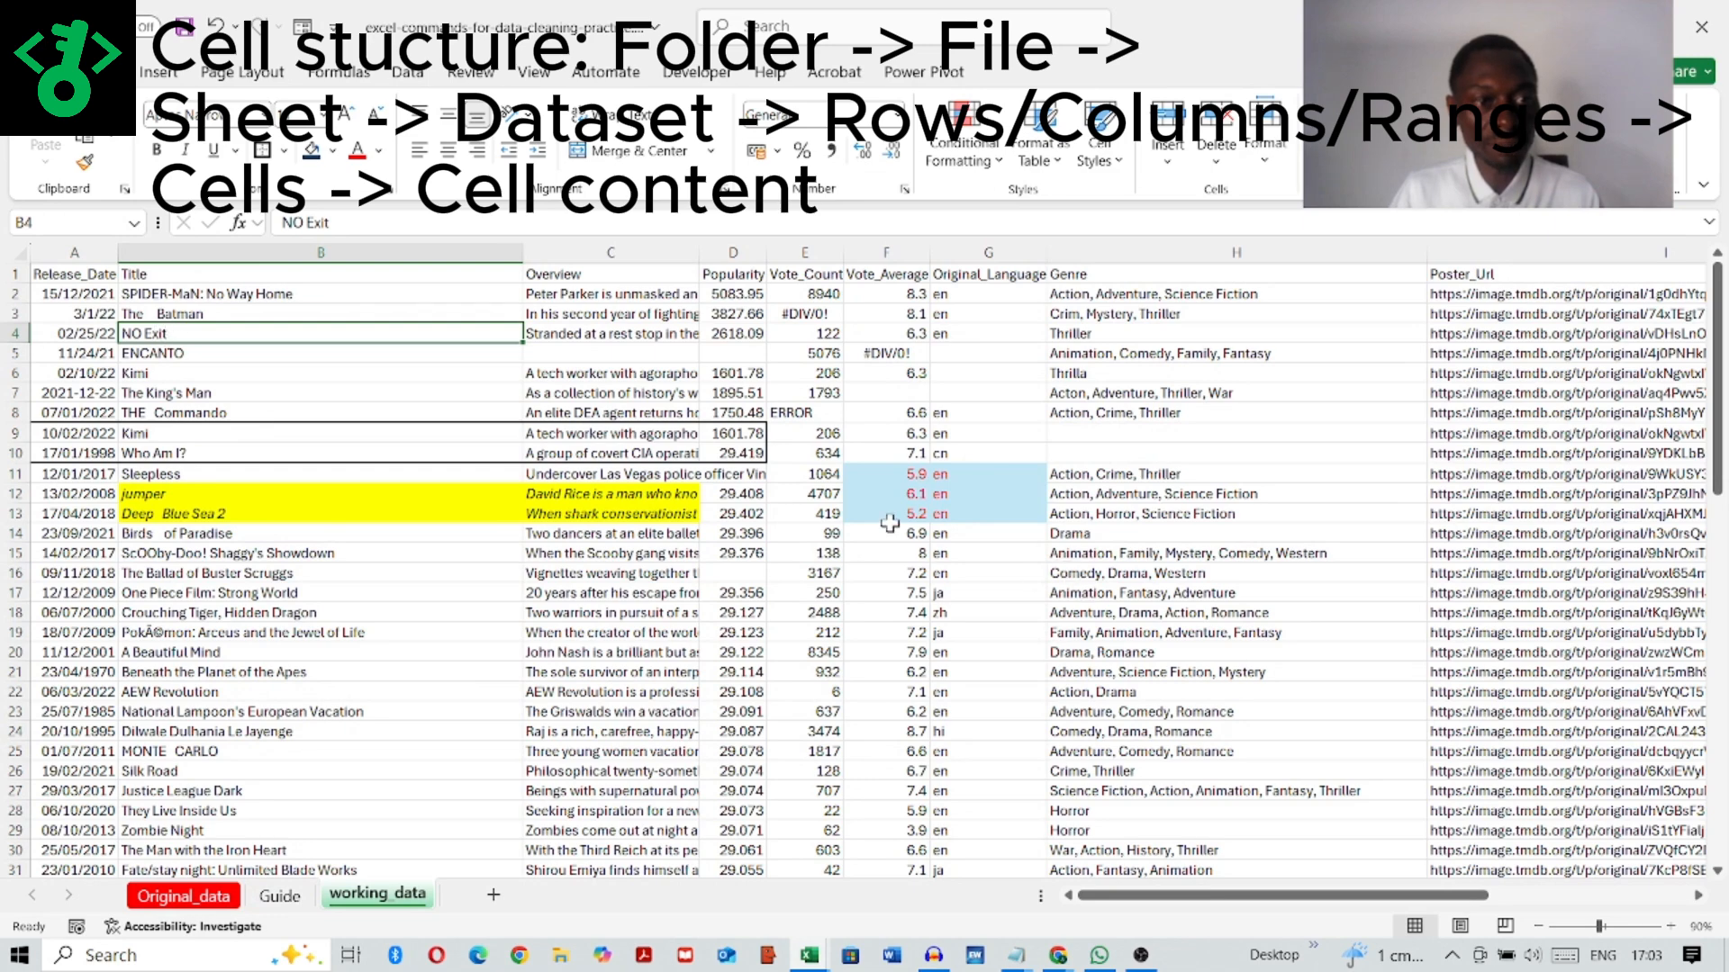
click(1671, 927)
click(1671, 927)
click(1671, 926)
click(1671, 926)
click(1671, 926)
click(1671, 926)
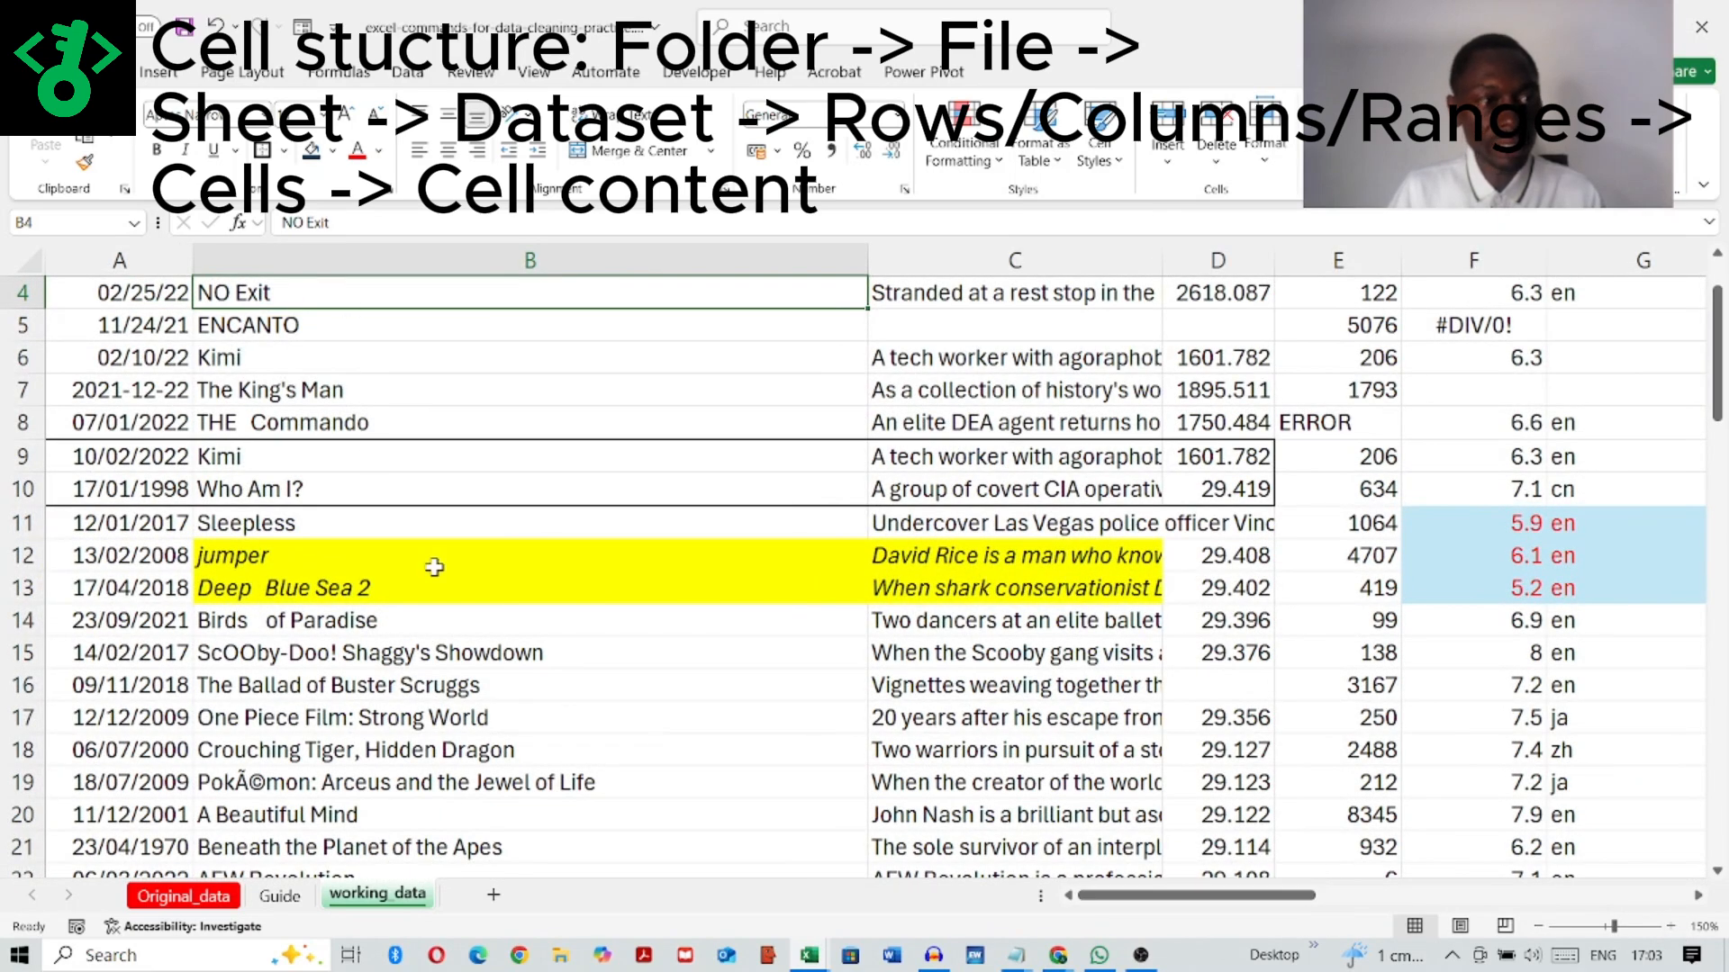
scroll(436, 567, up, 1)
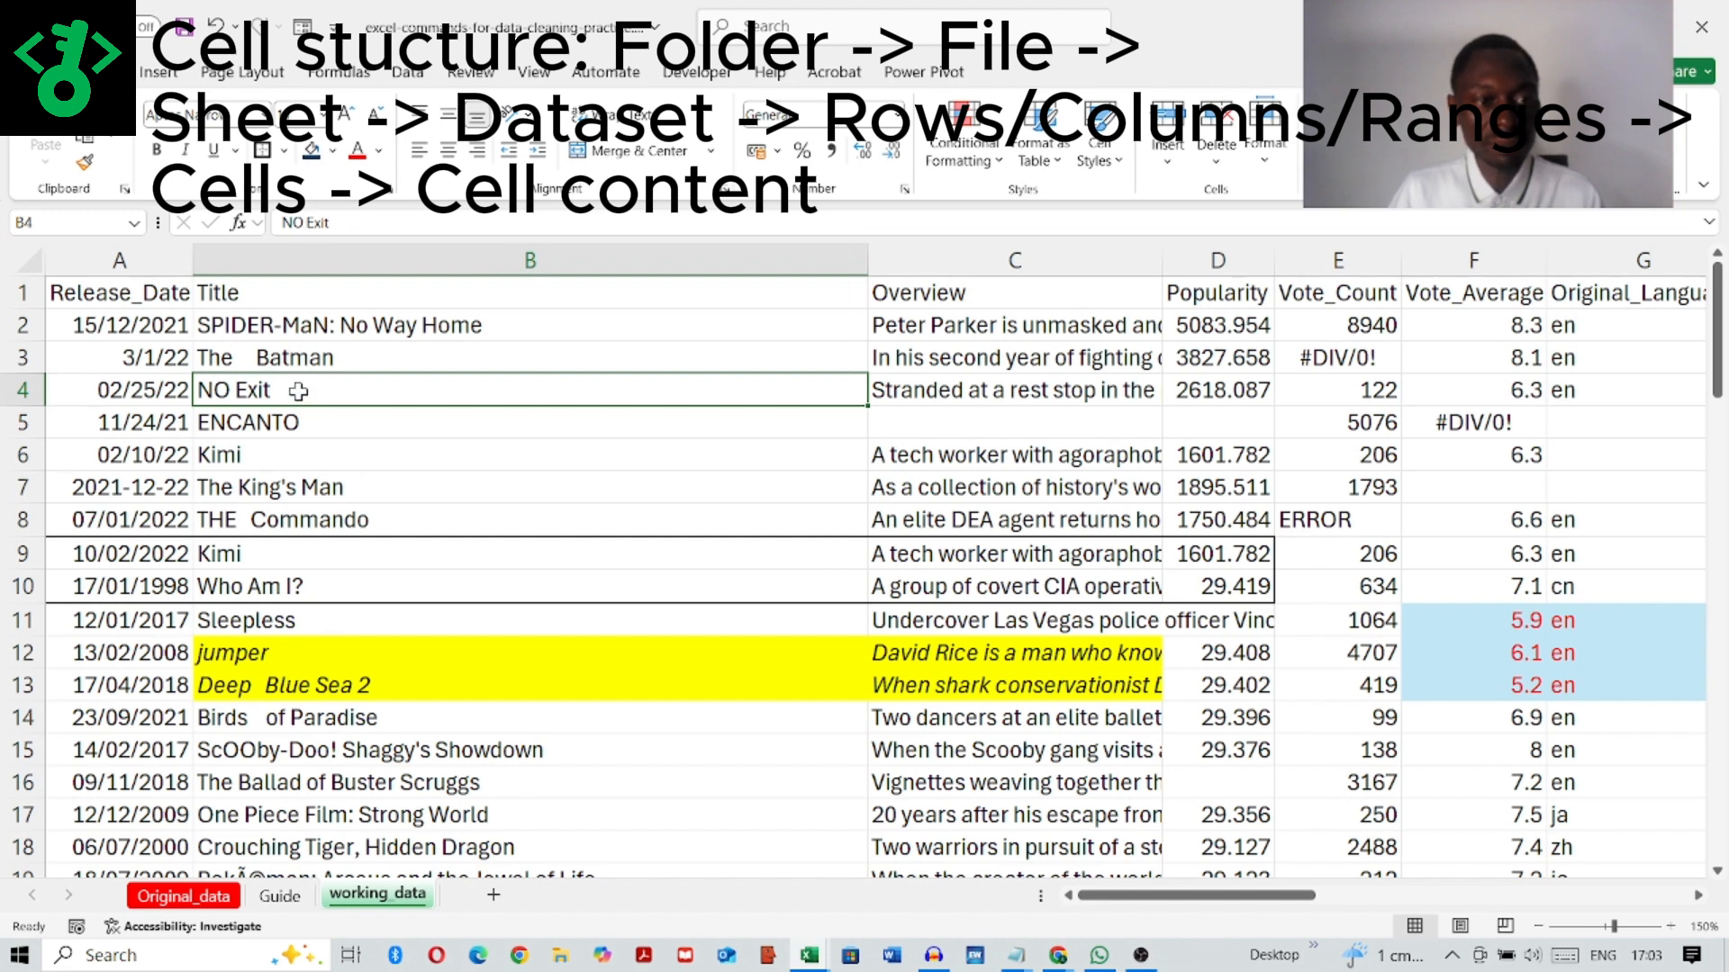
click(276, 651)
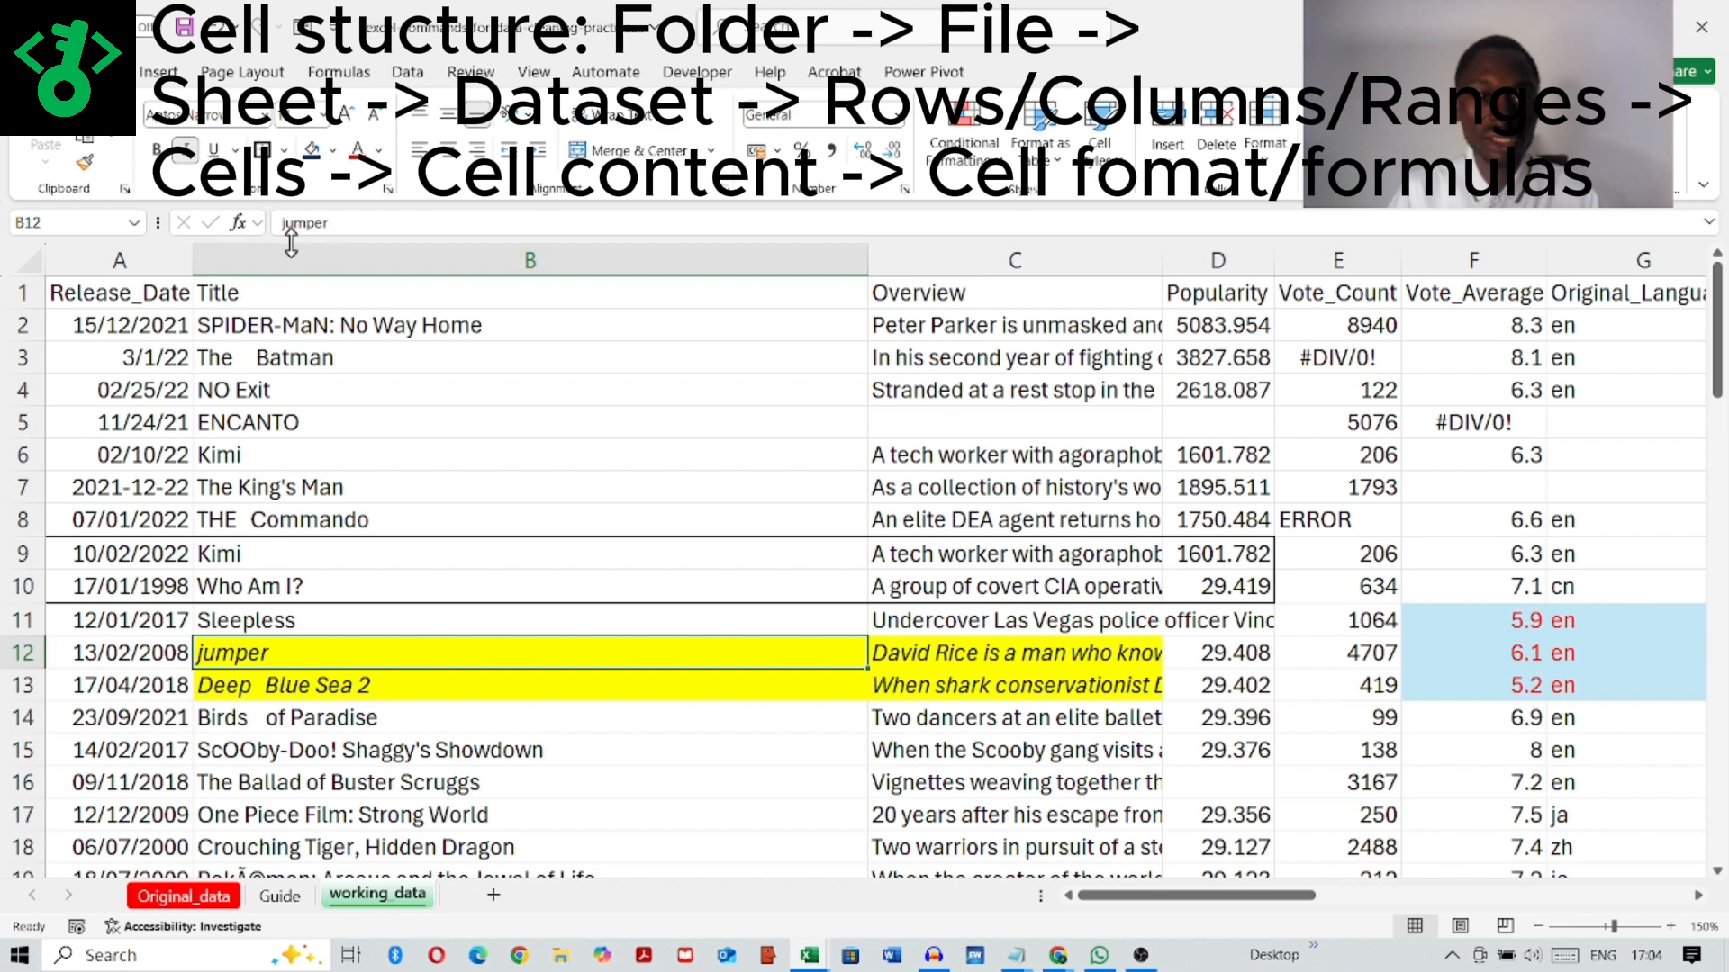
click(507, 815)
click(280, 896)
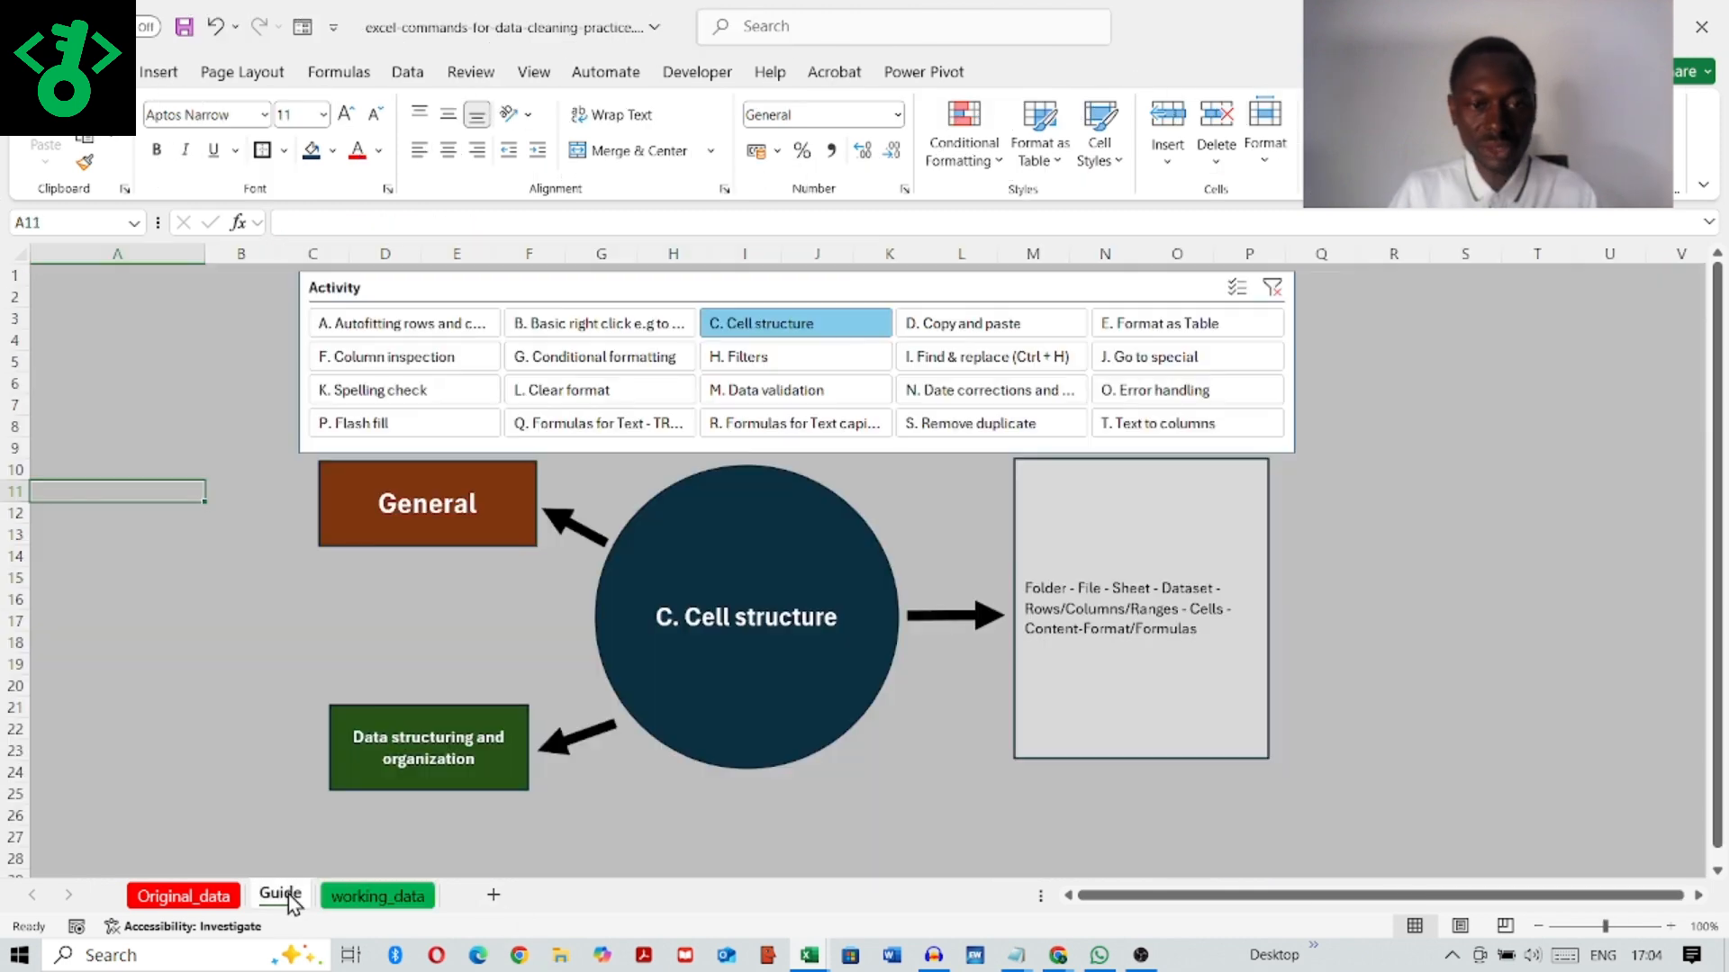
Step: Show the guide's Copy and paste activity, and insert a slightly narrowed empty column between Title and Overview on working_data
click(1002, 328)
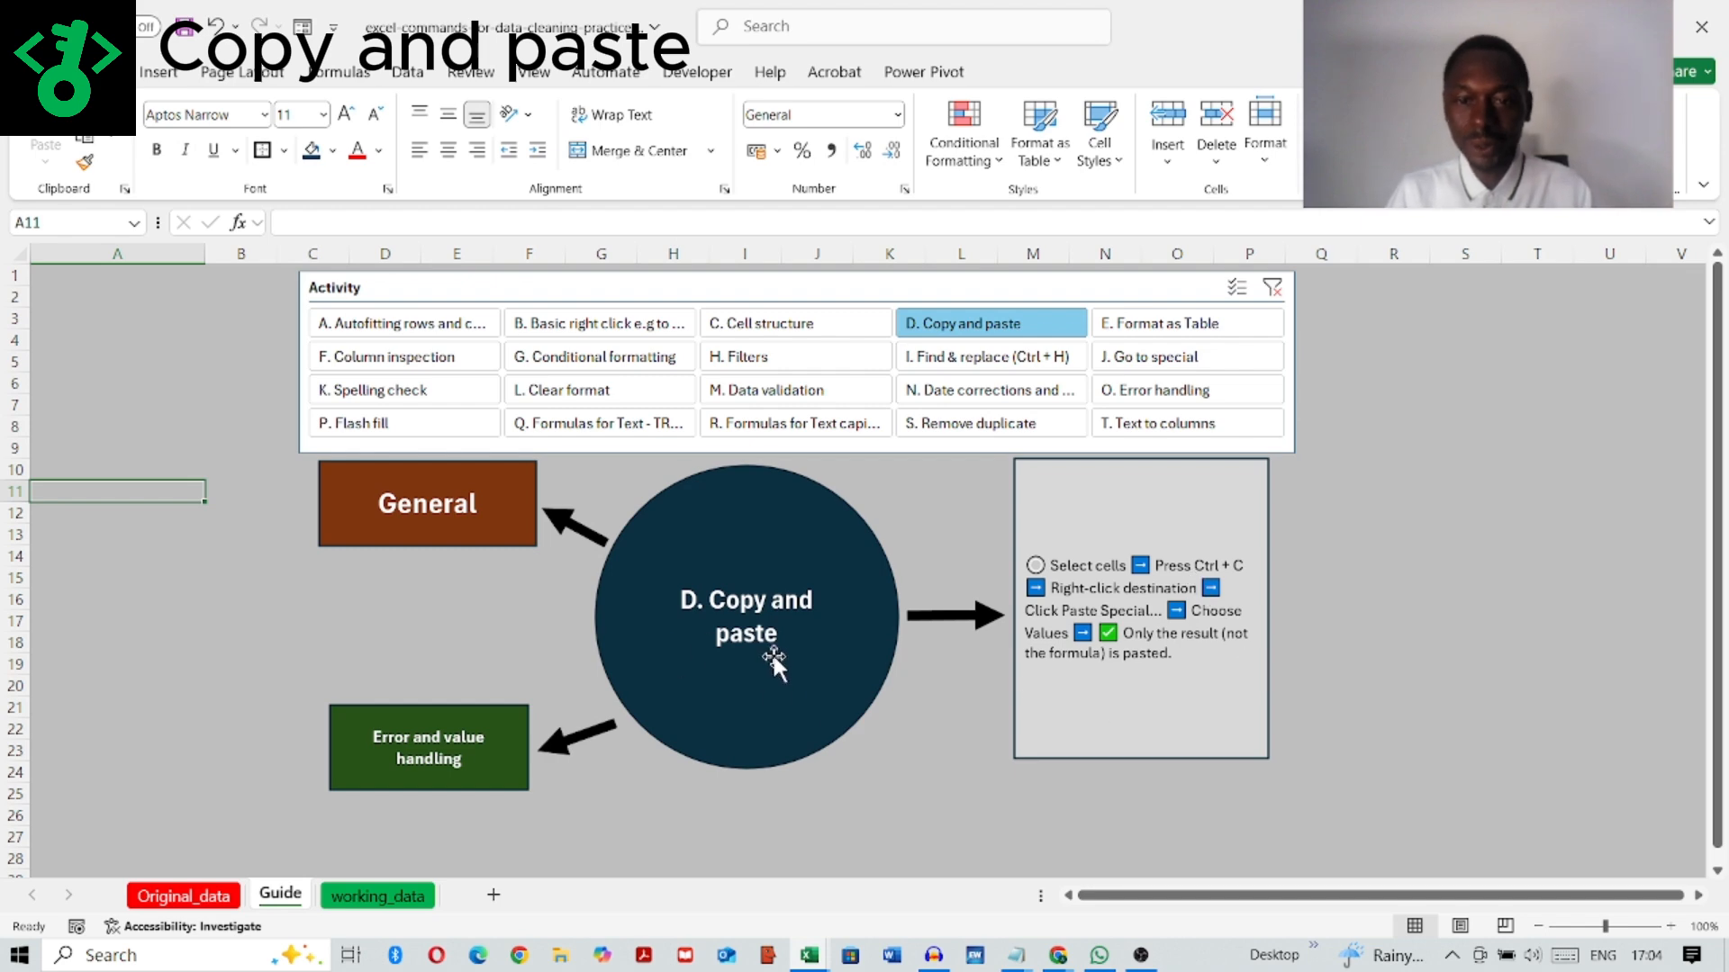
click(378, 896)
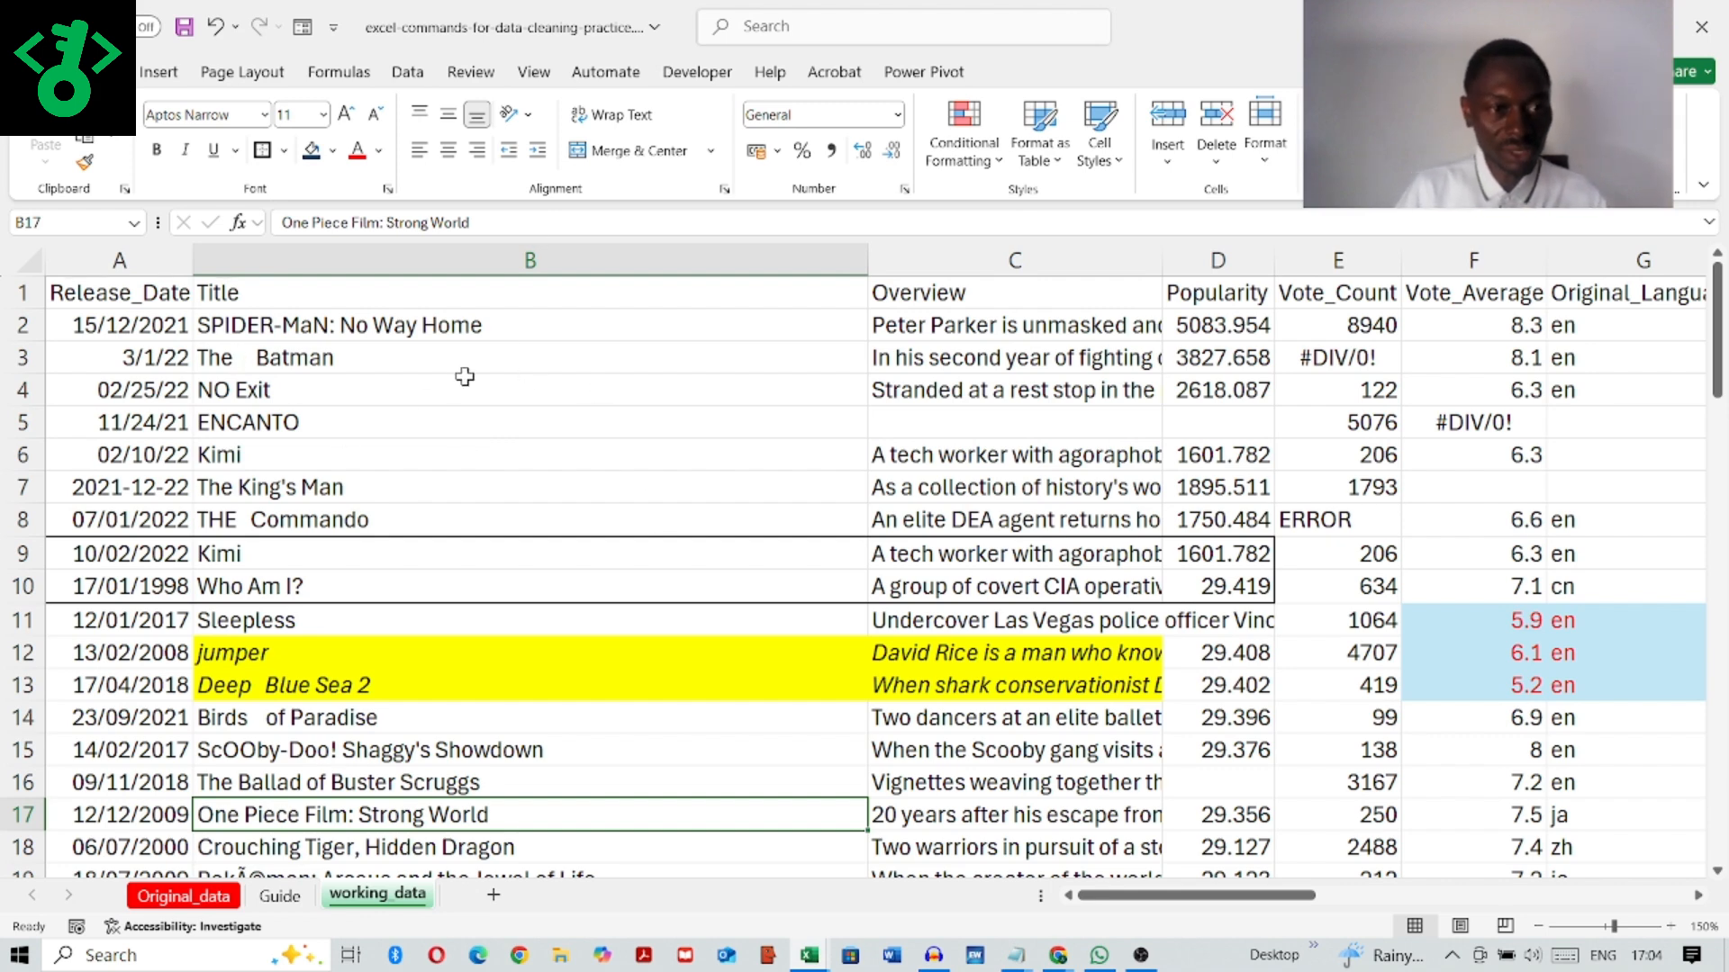
click(435, 260)
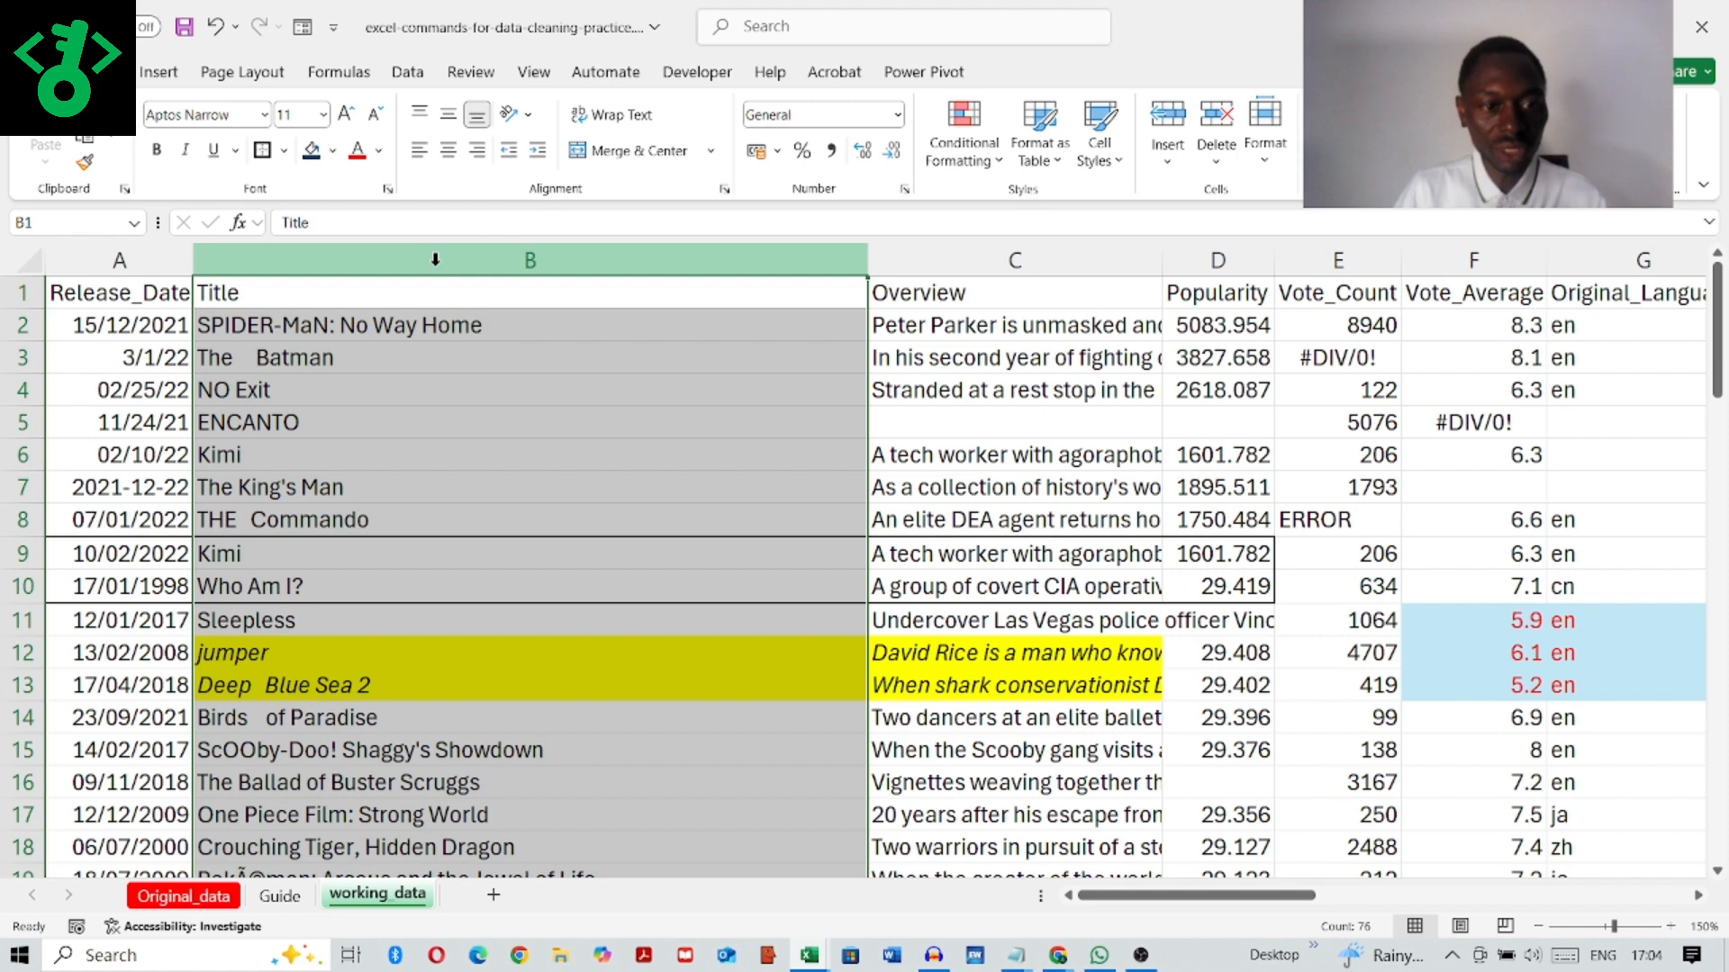
click(1006, 255)
right_click(1006, 255)
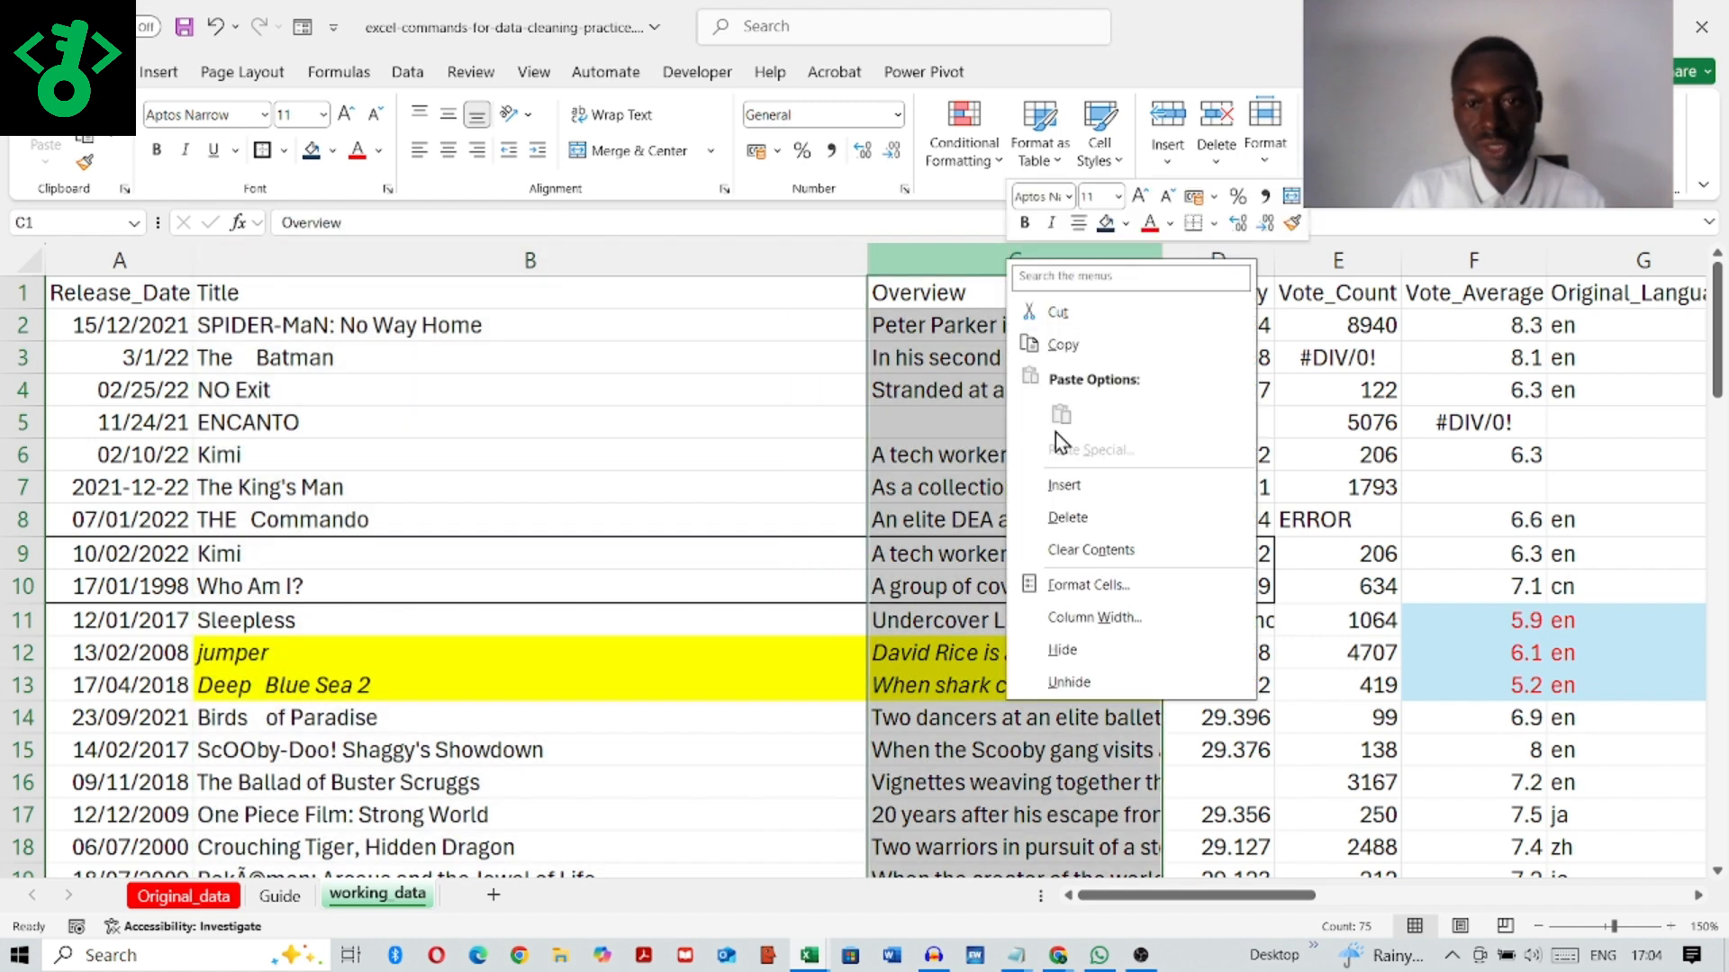
click(1070, 493)
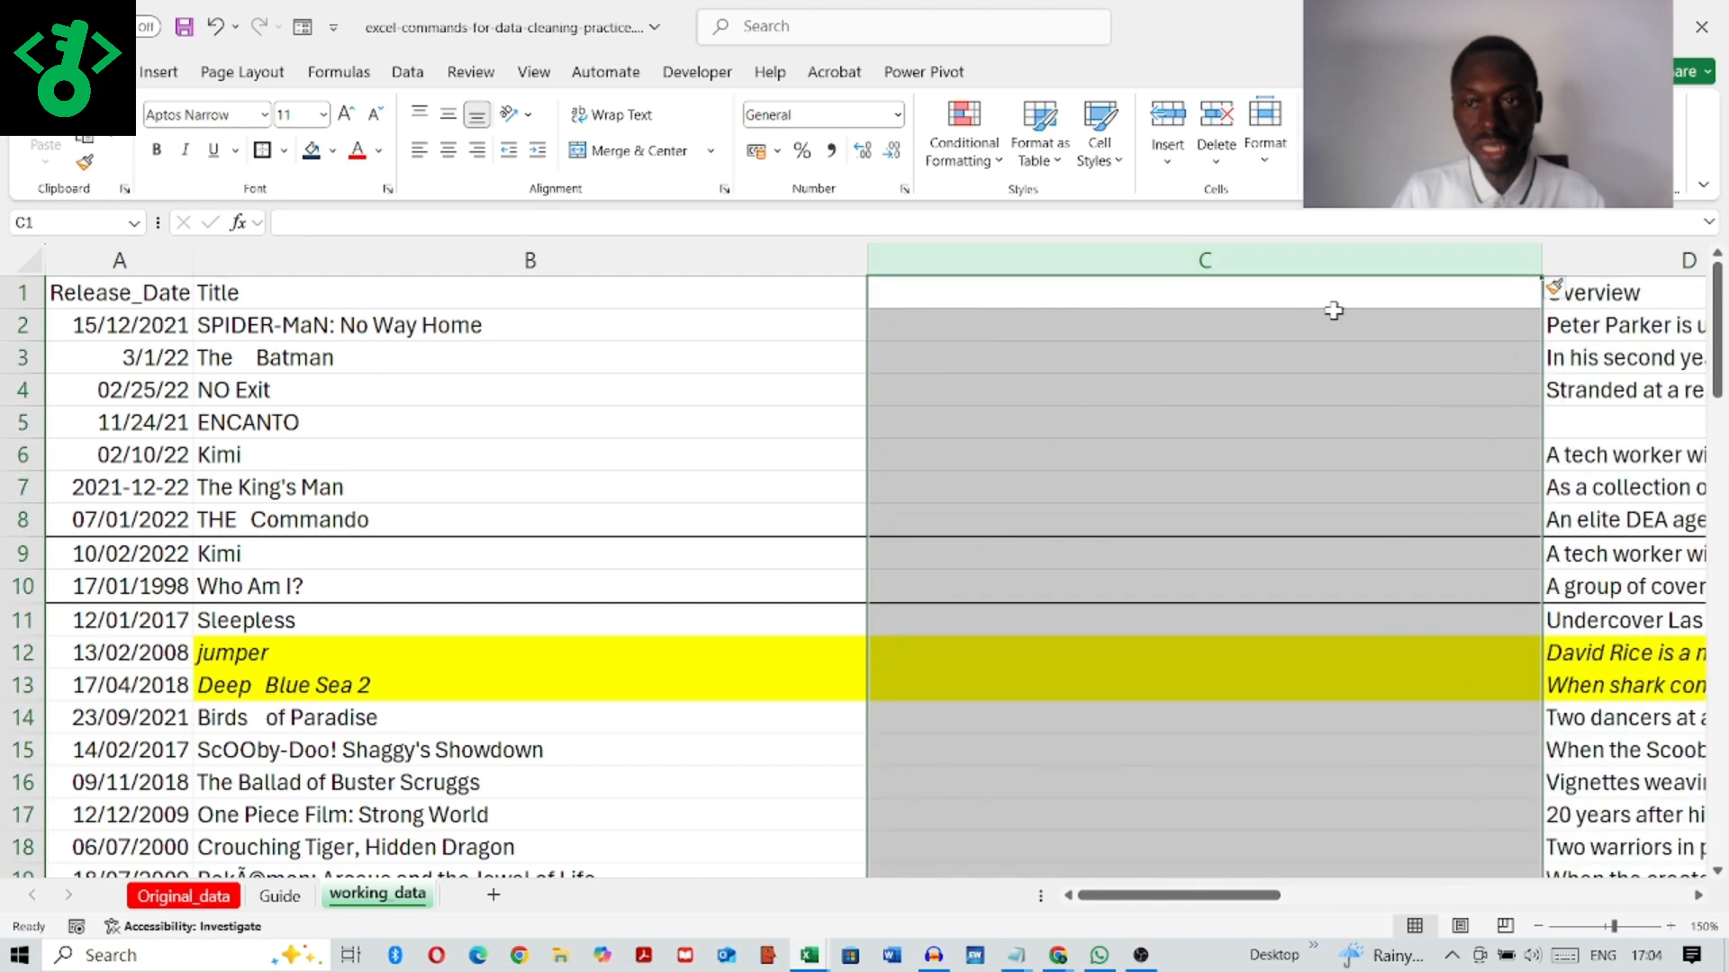
drag(1545, 260, 1505, 260)
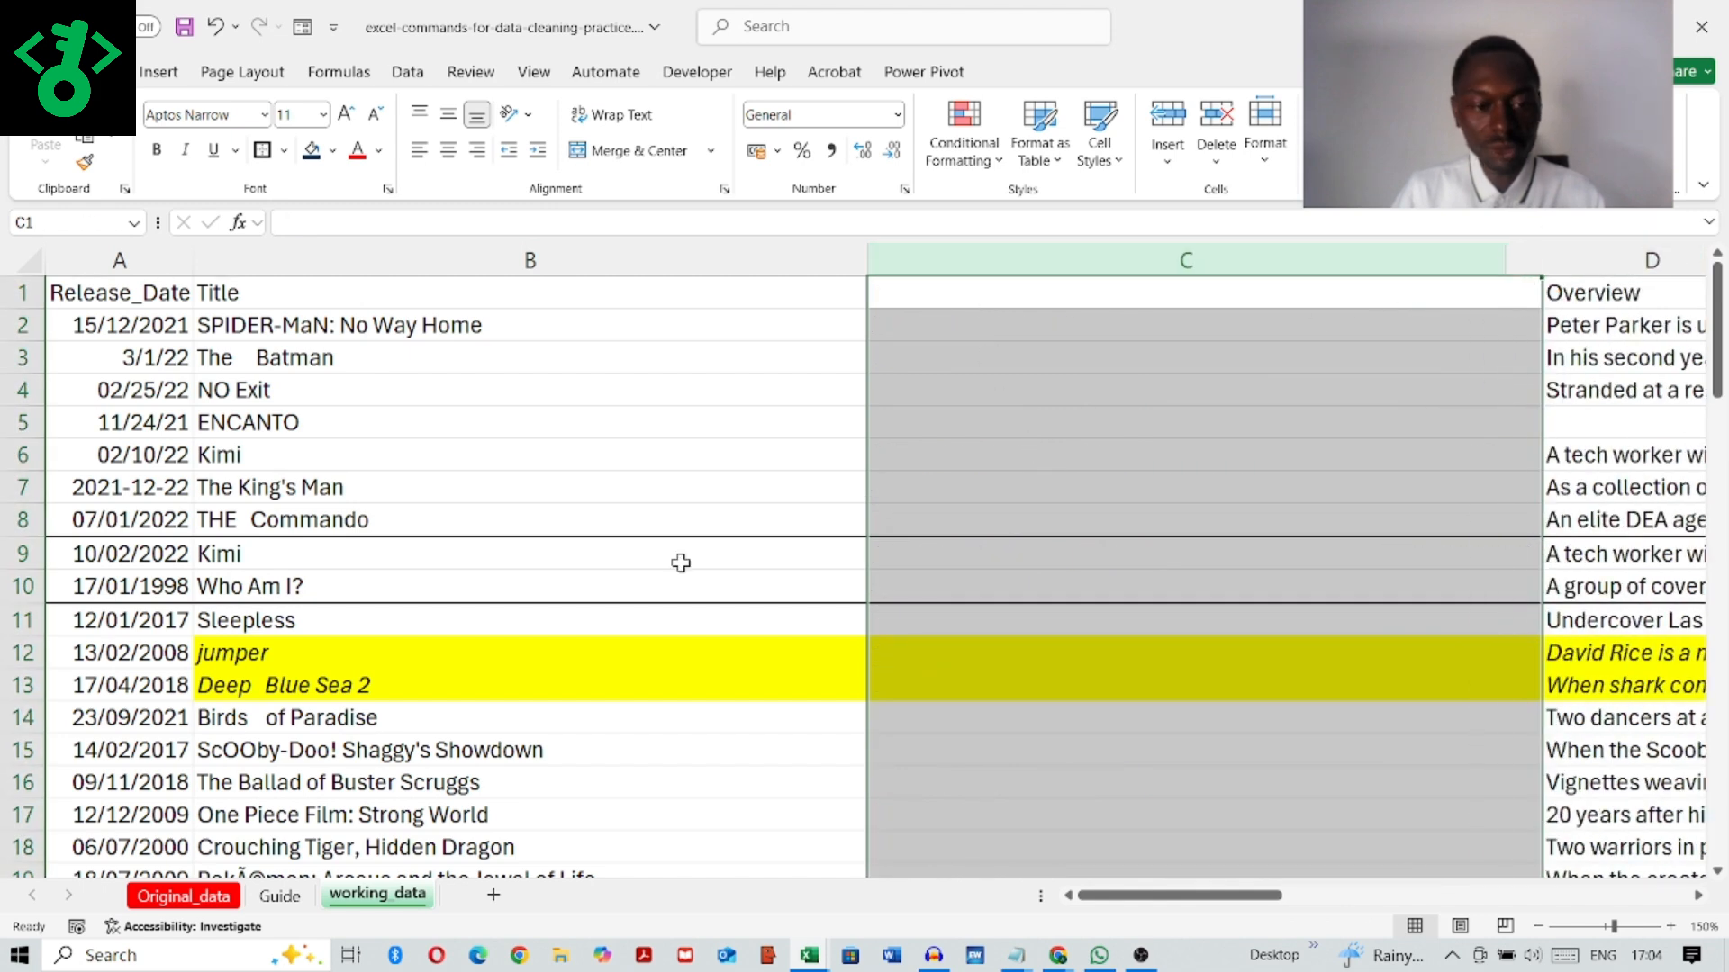
Step: Show the Formulas for Text - TRIM(), CLEAN() activity on the Guide sheet, and return to working_data
click(295, 899)
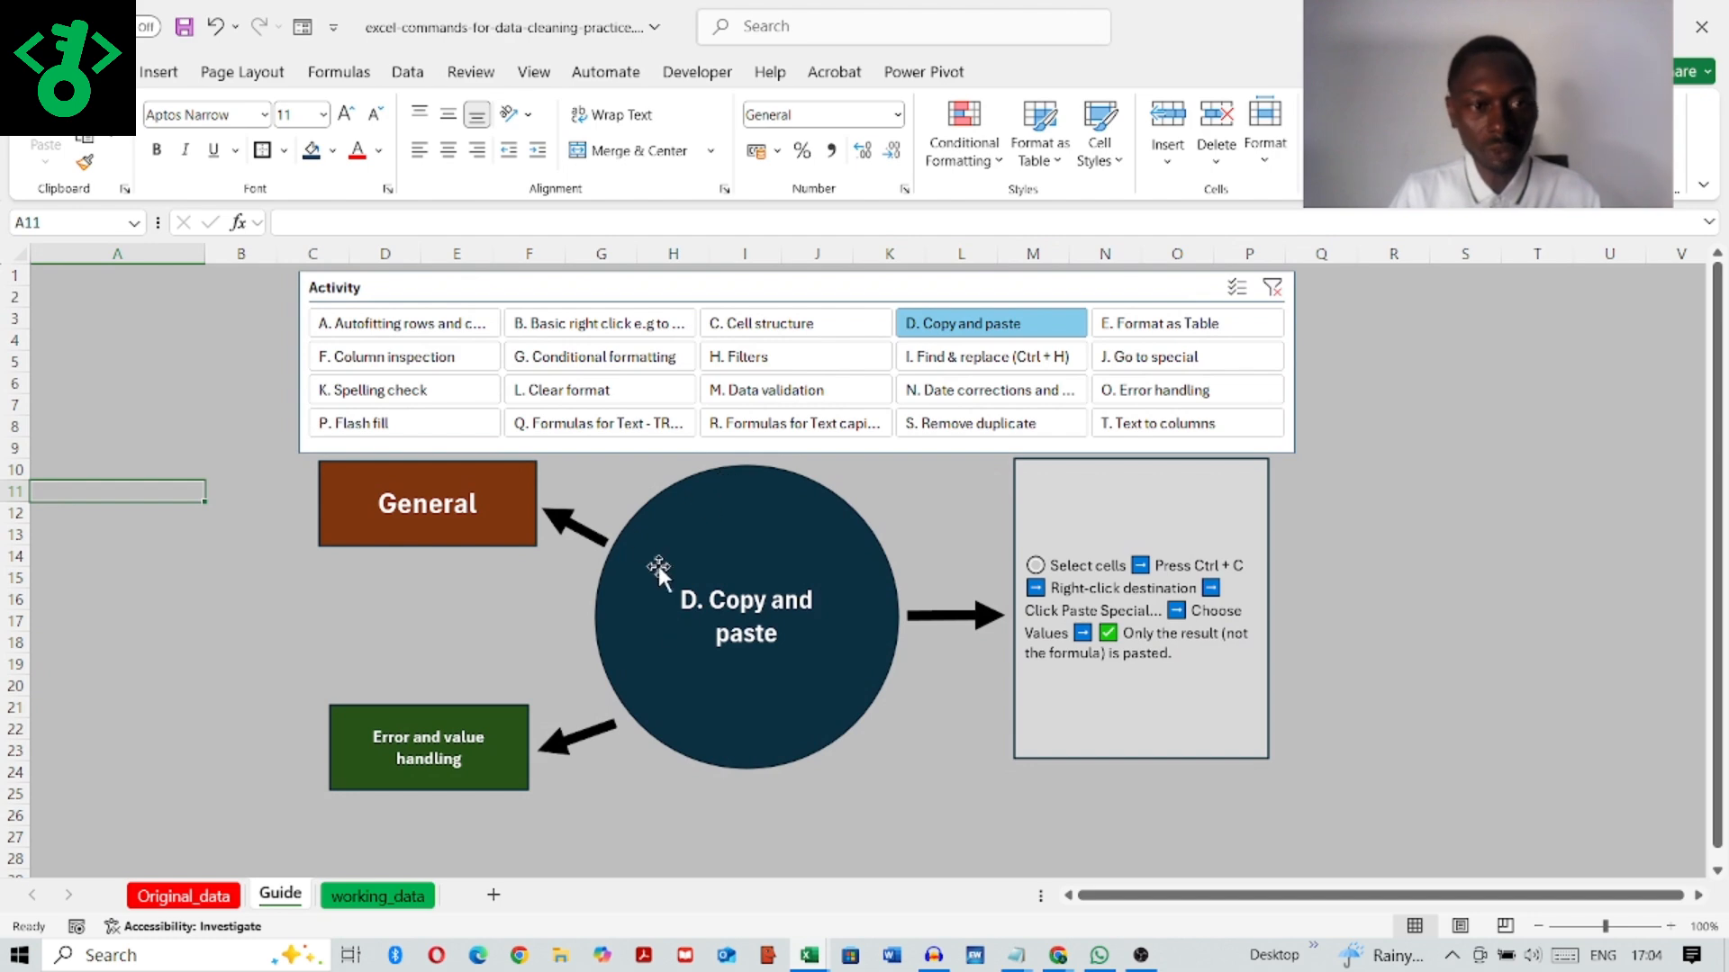
click(613, 429)
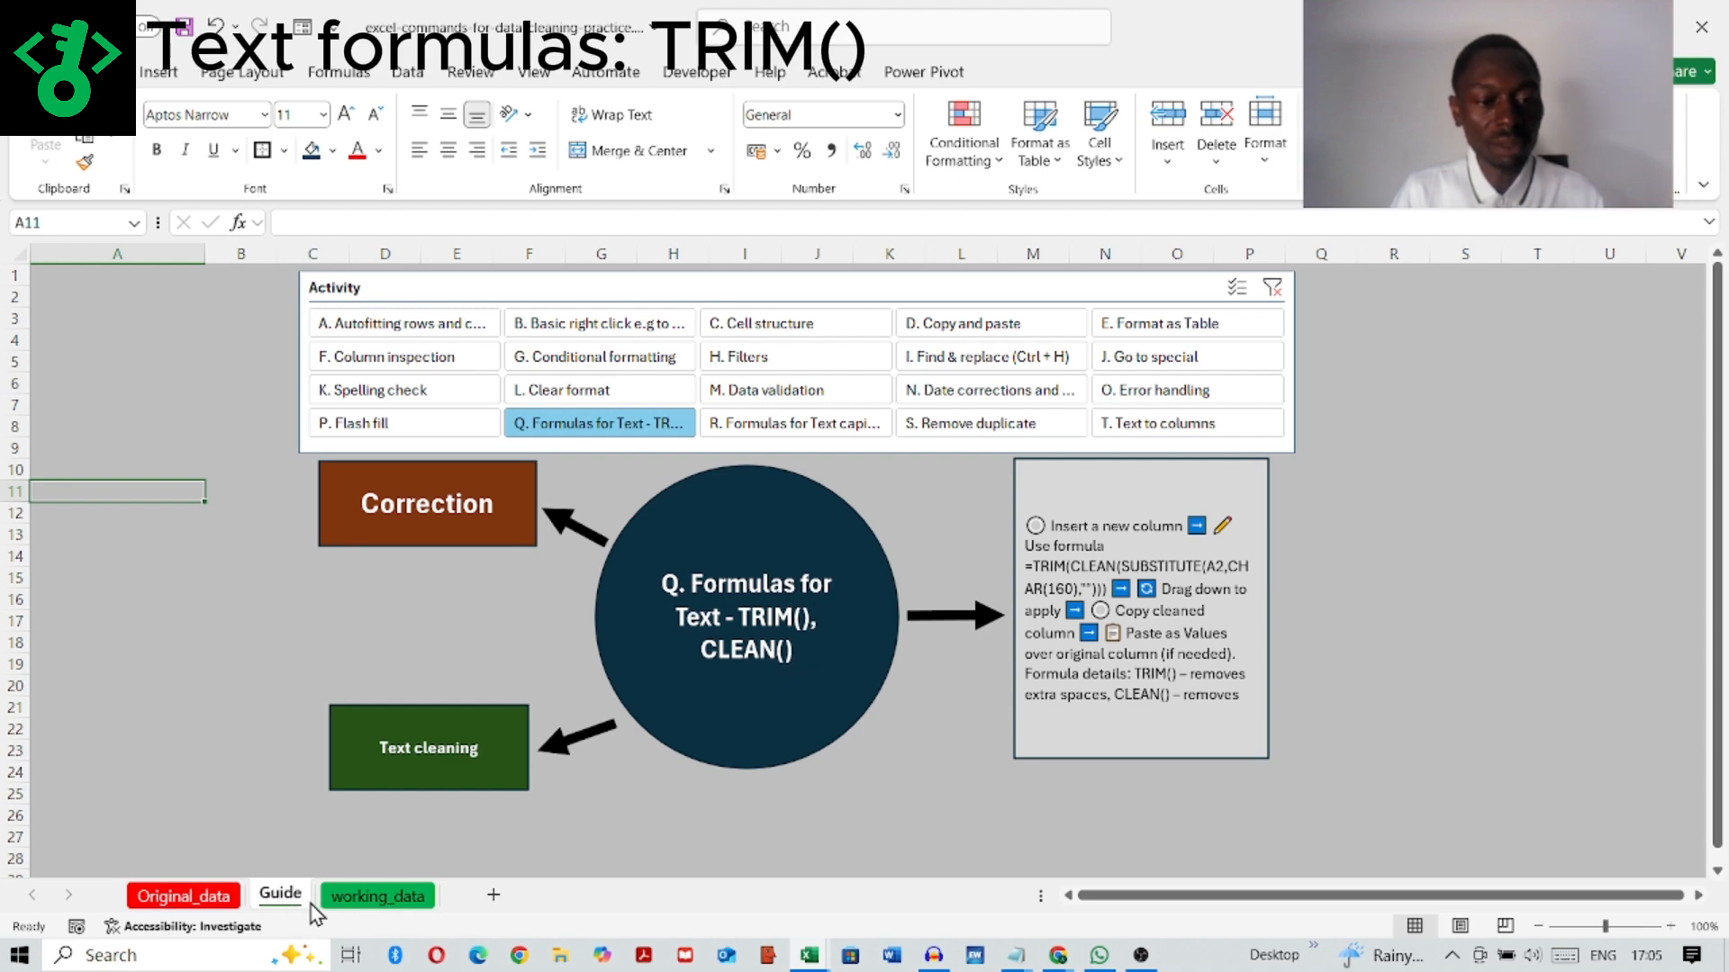
click(378, 897)
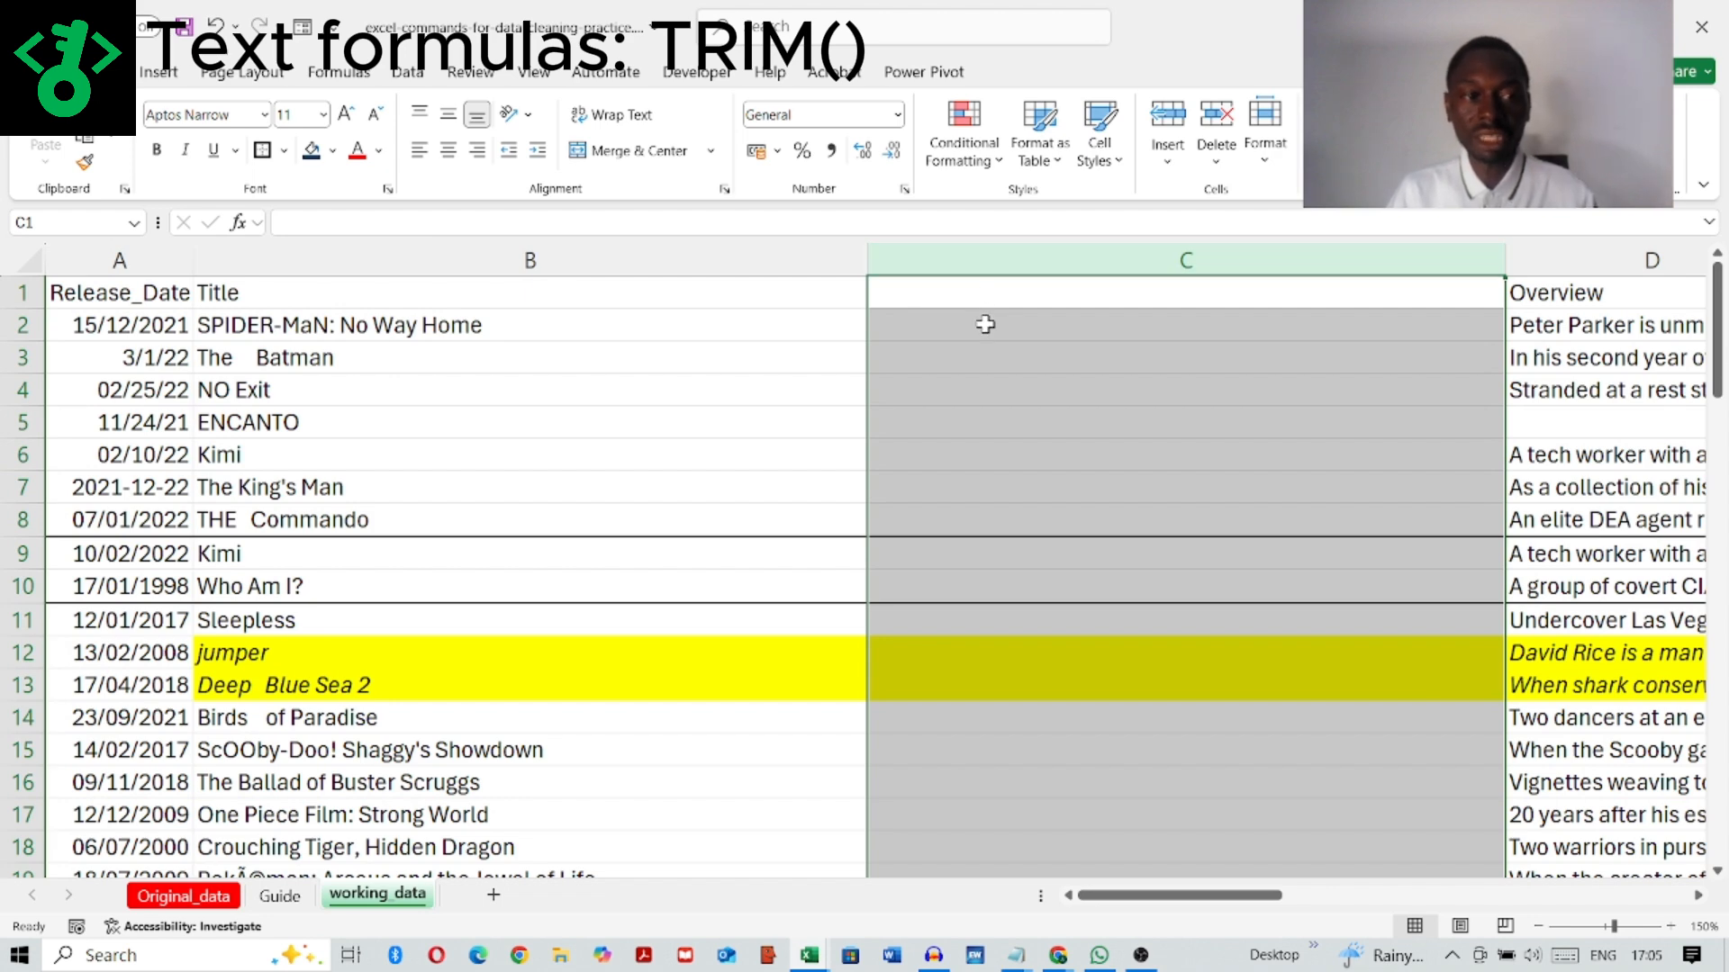
Step: Examine the spacing of the titles in column B, including cell B3, and select cell C2 in the empty column
click(414, 256)
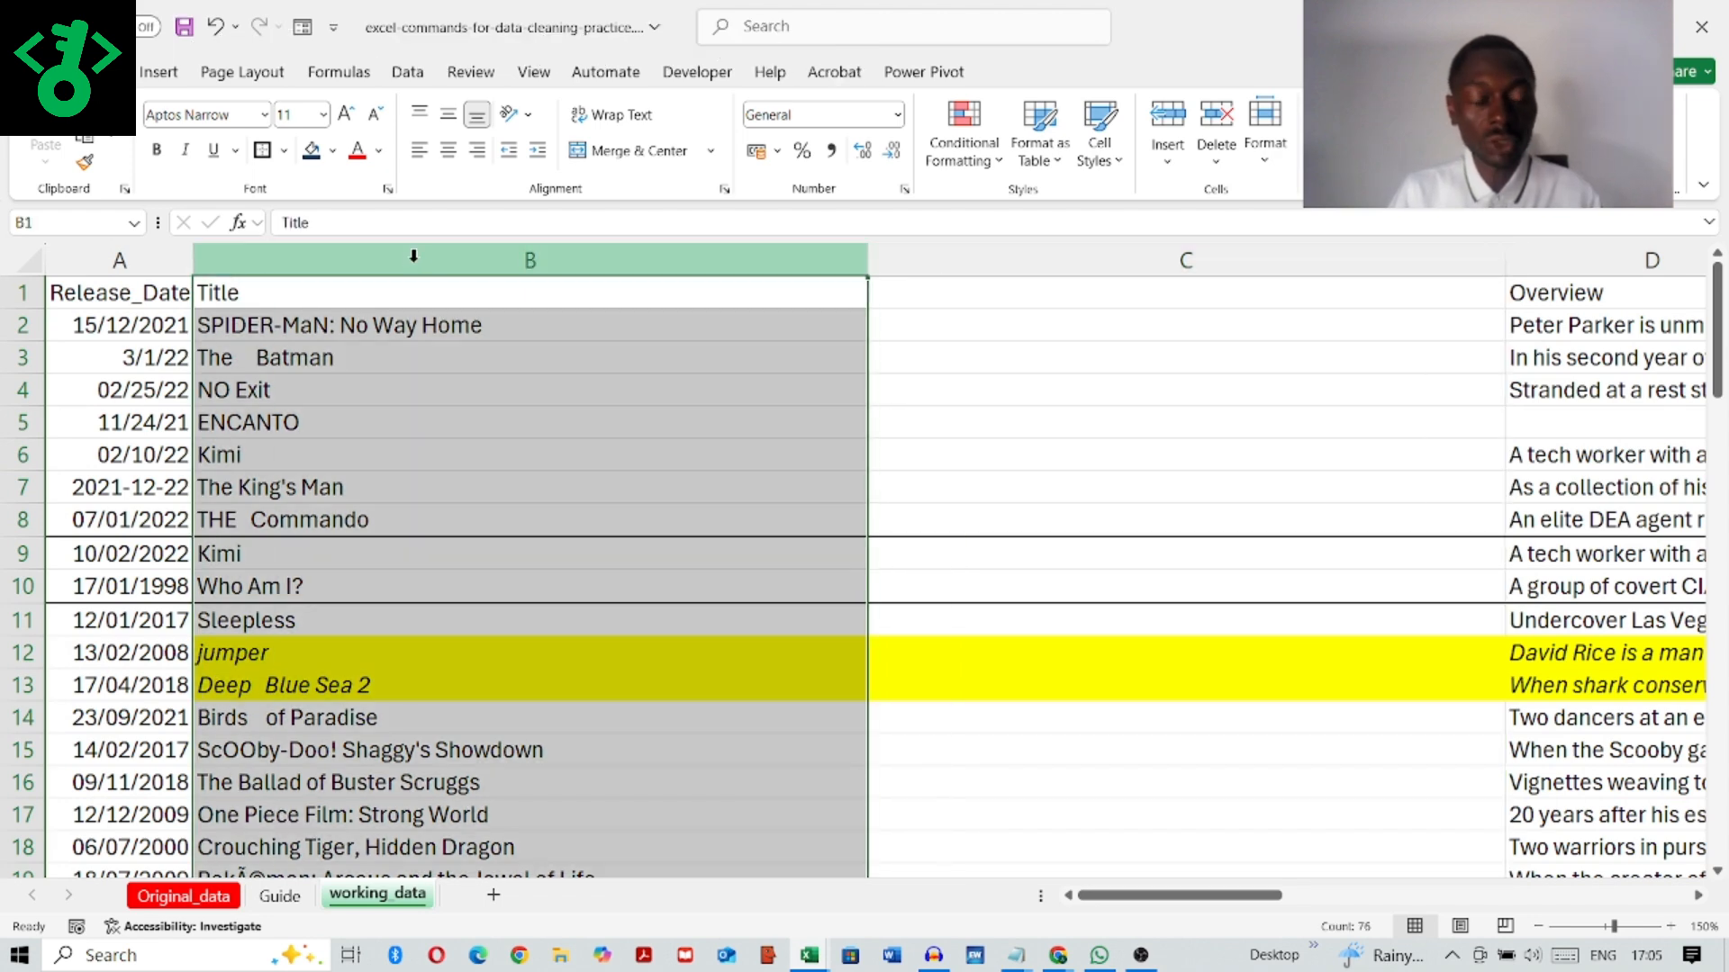
click(428, 454)
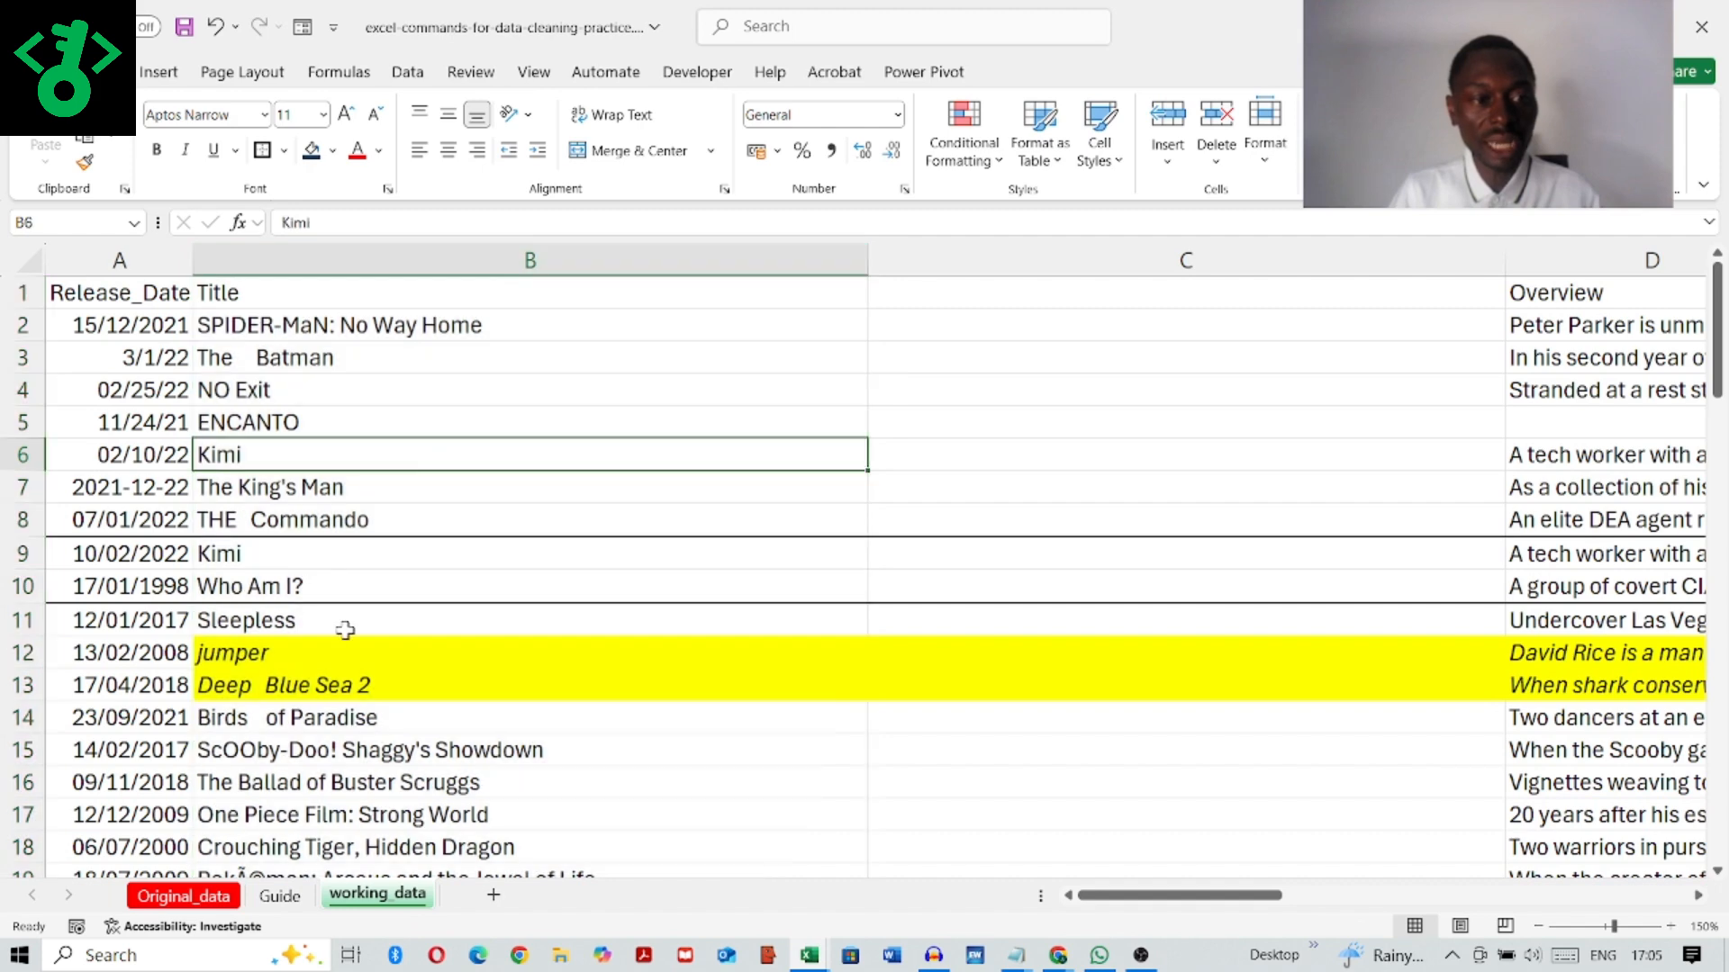
click(261, 358)
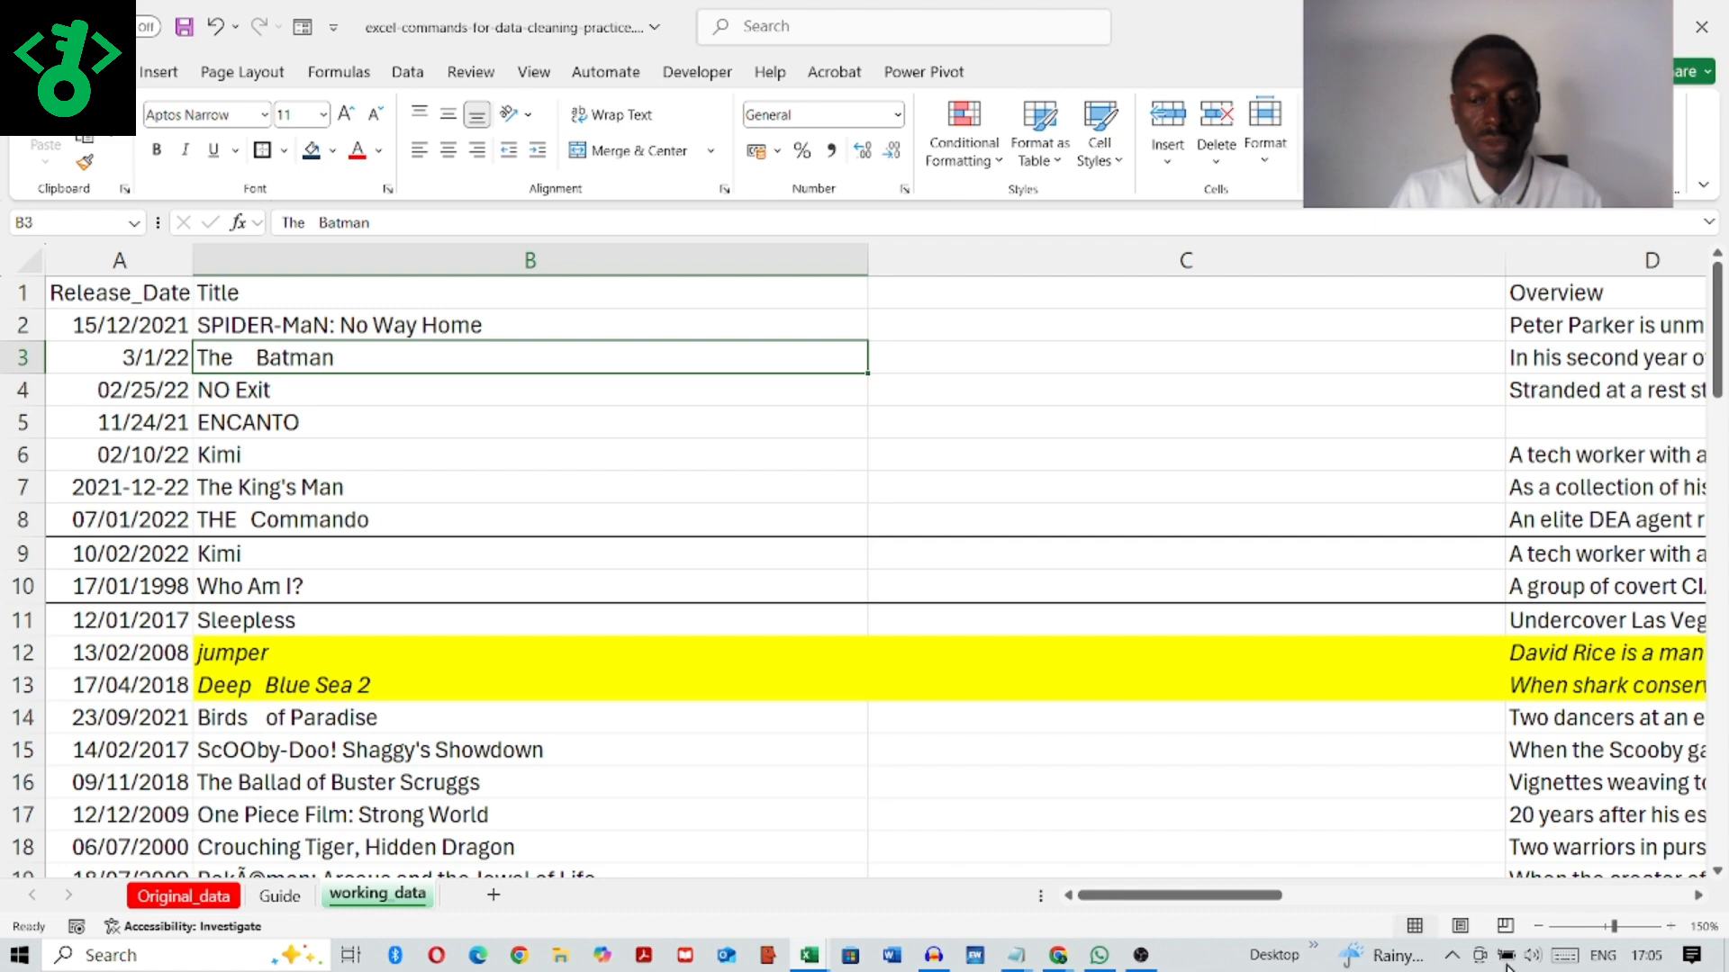
scroll(914, 396, up, 2)
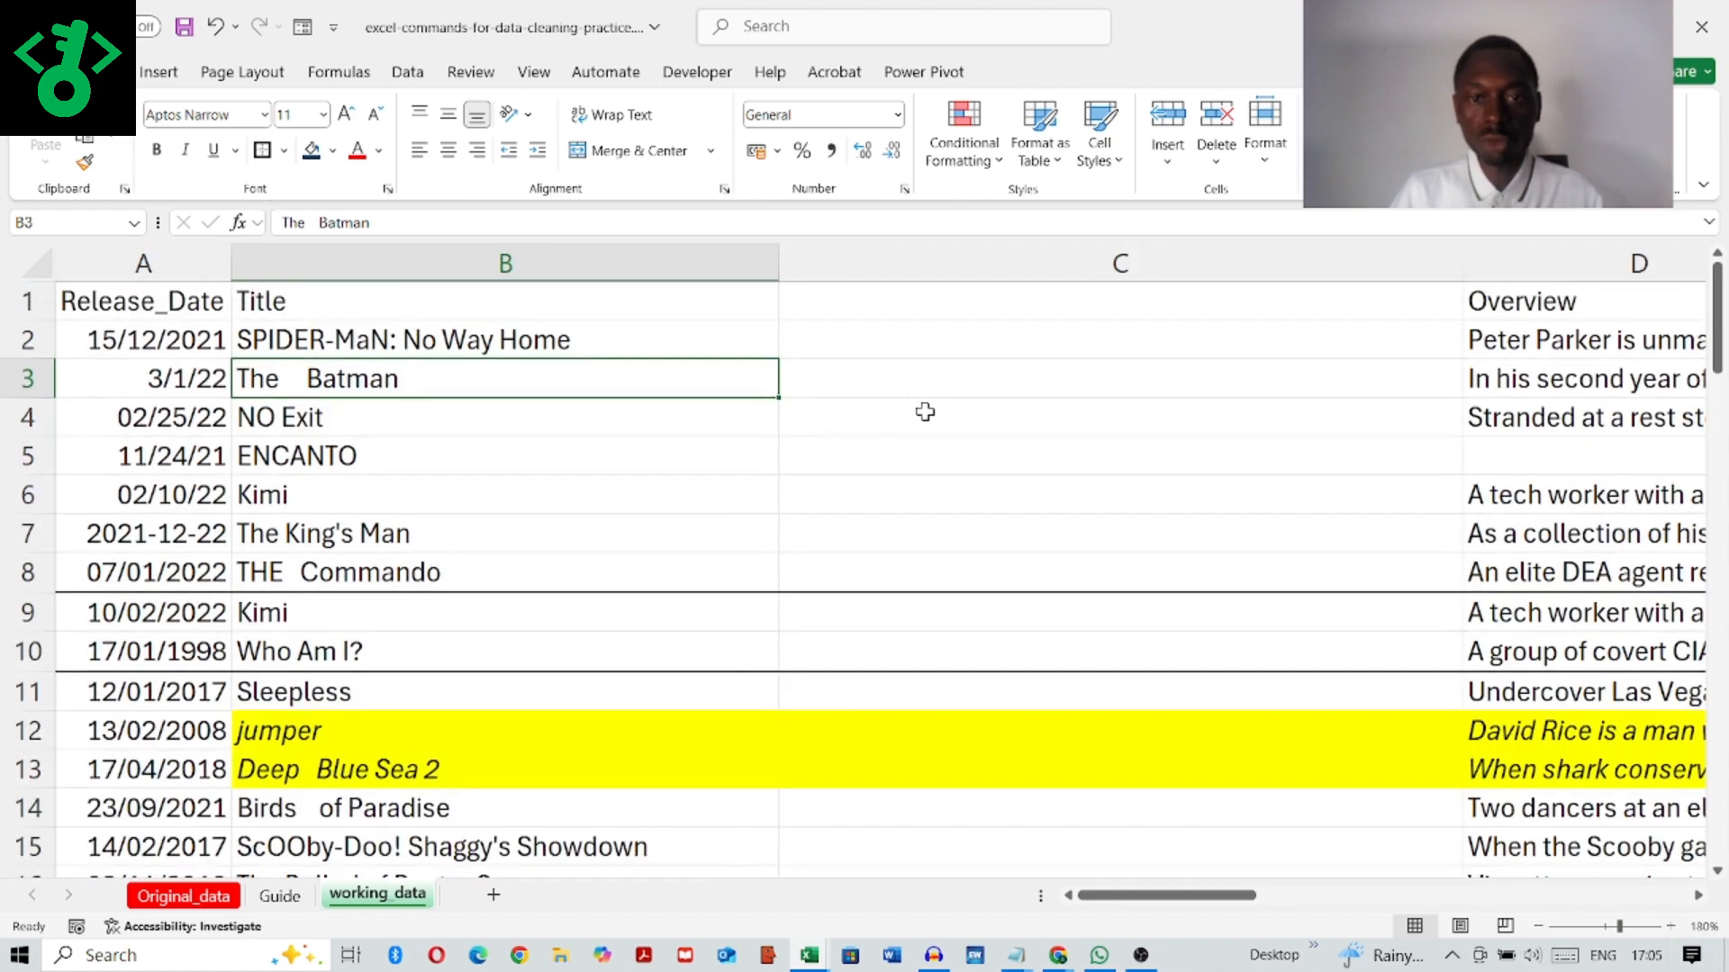
click(1105, 262)
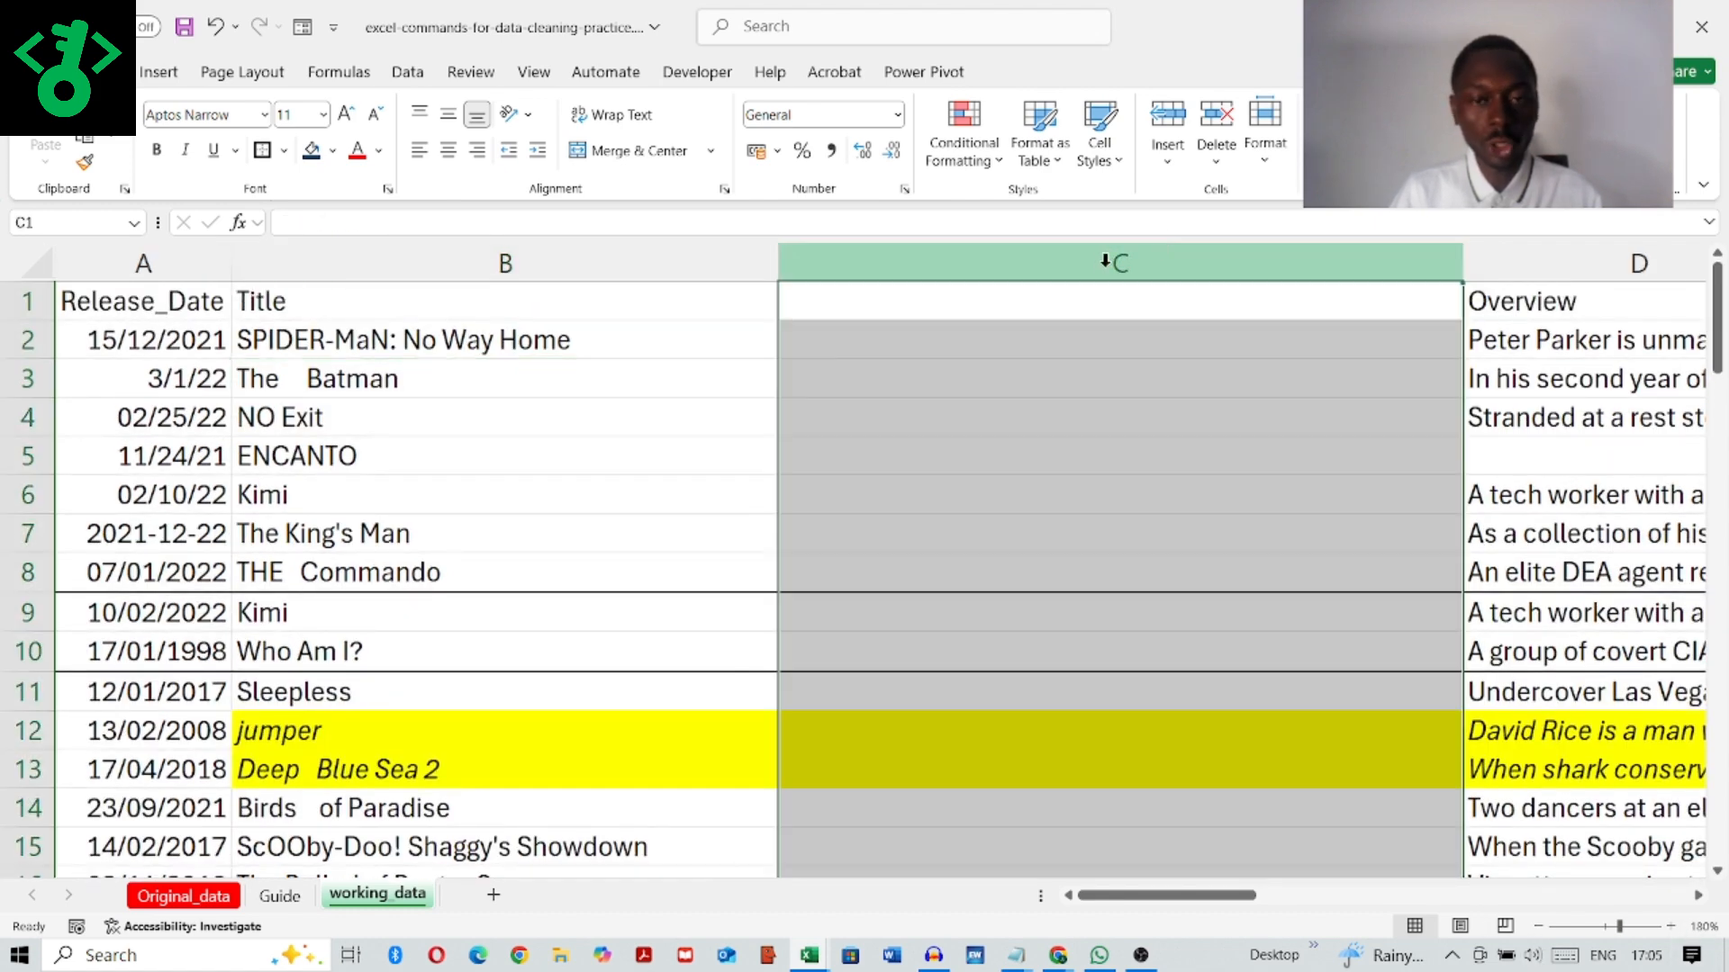
click(953, 337)
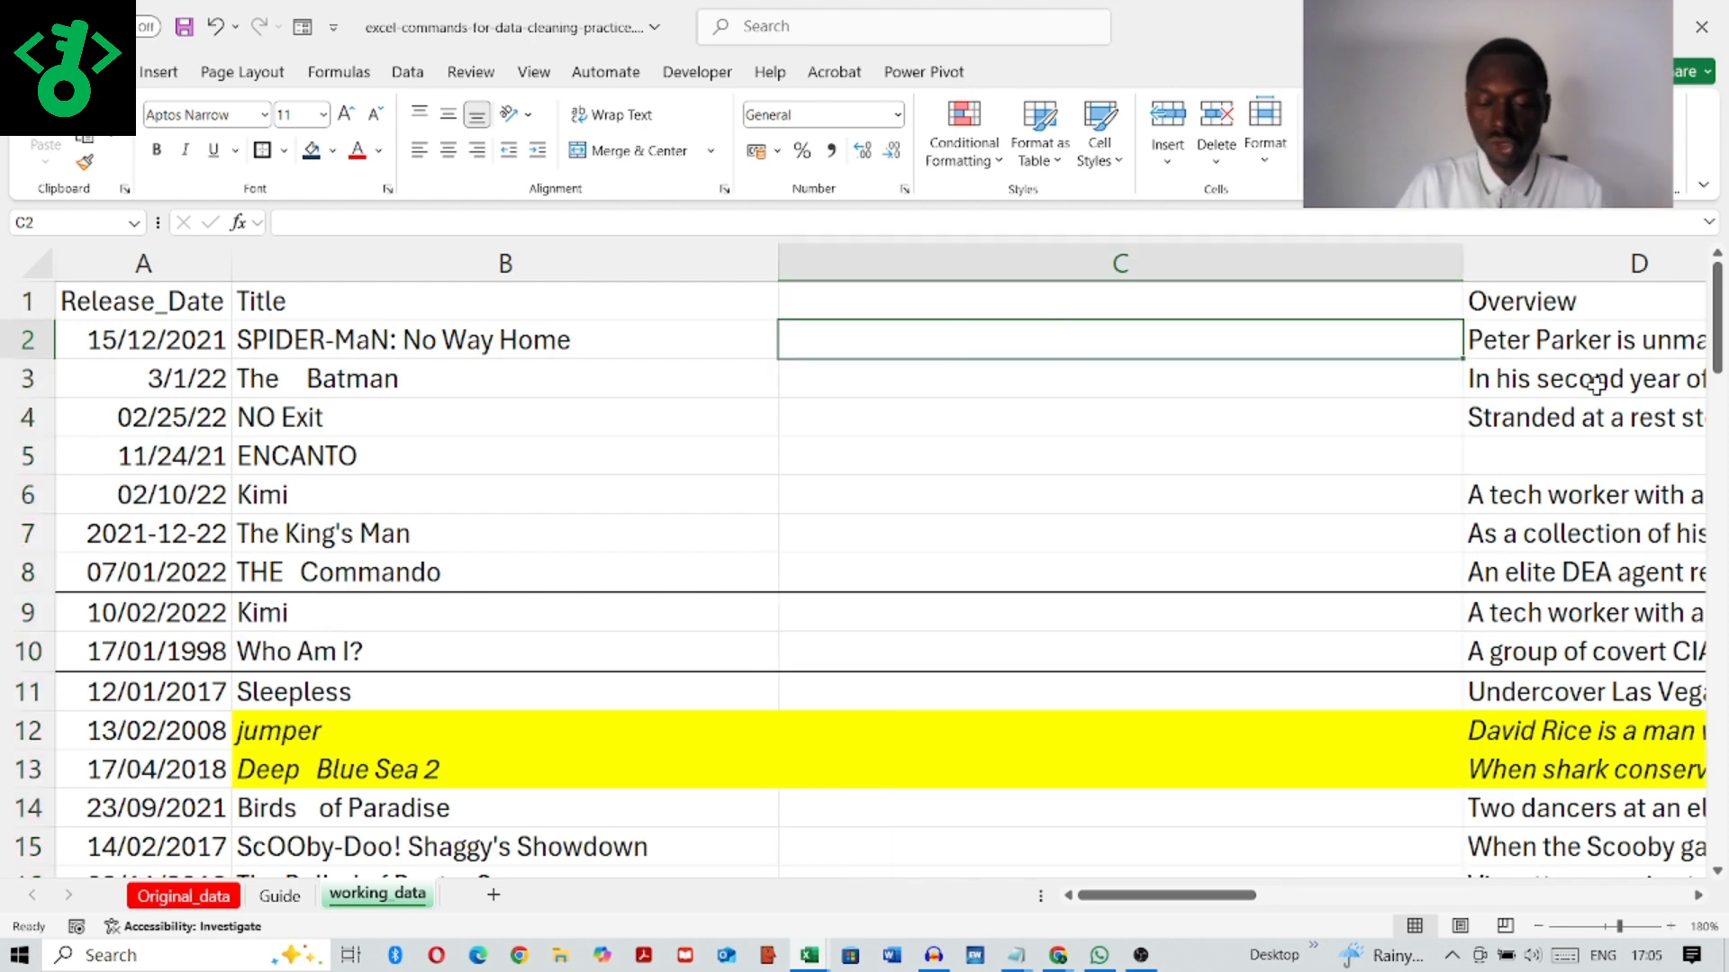
text(=)
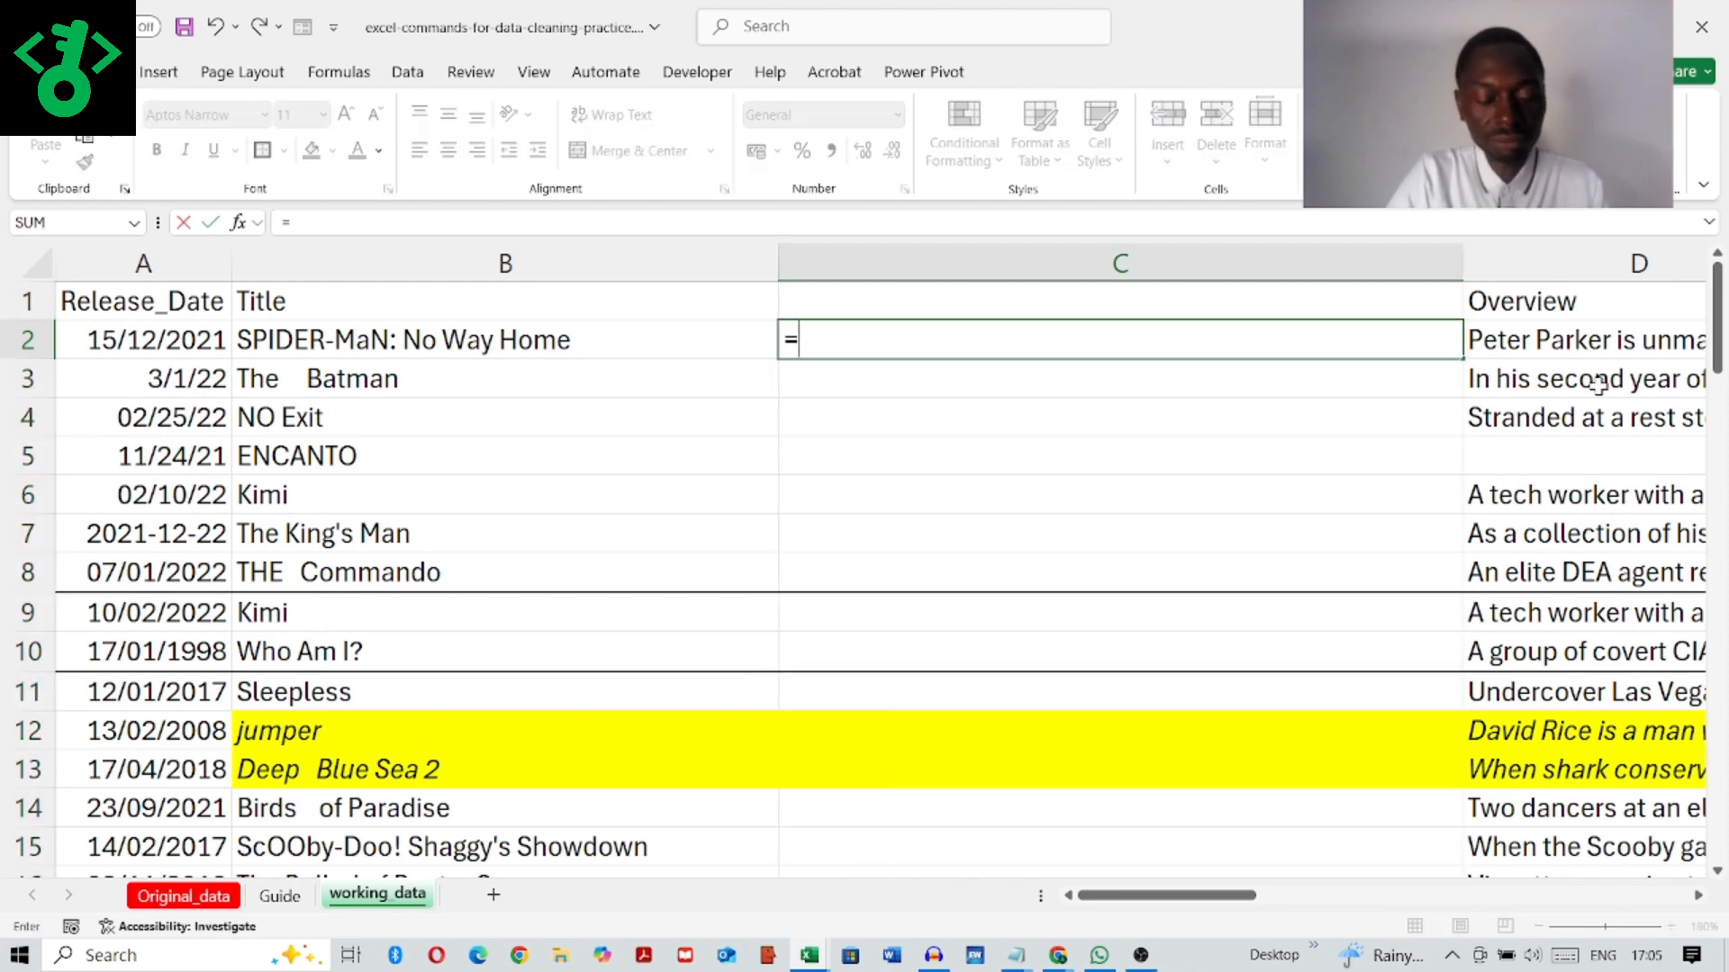
text(tri)
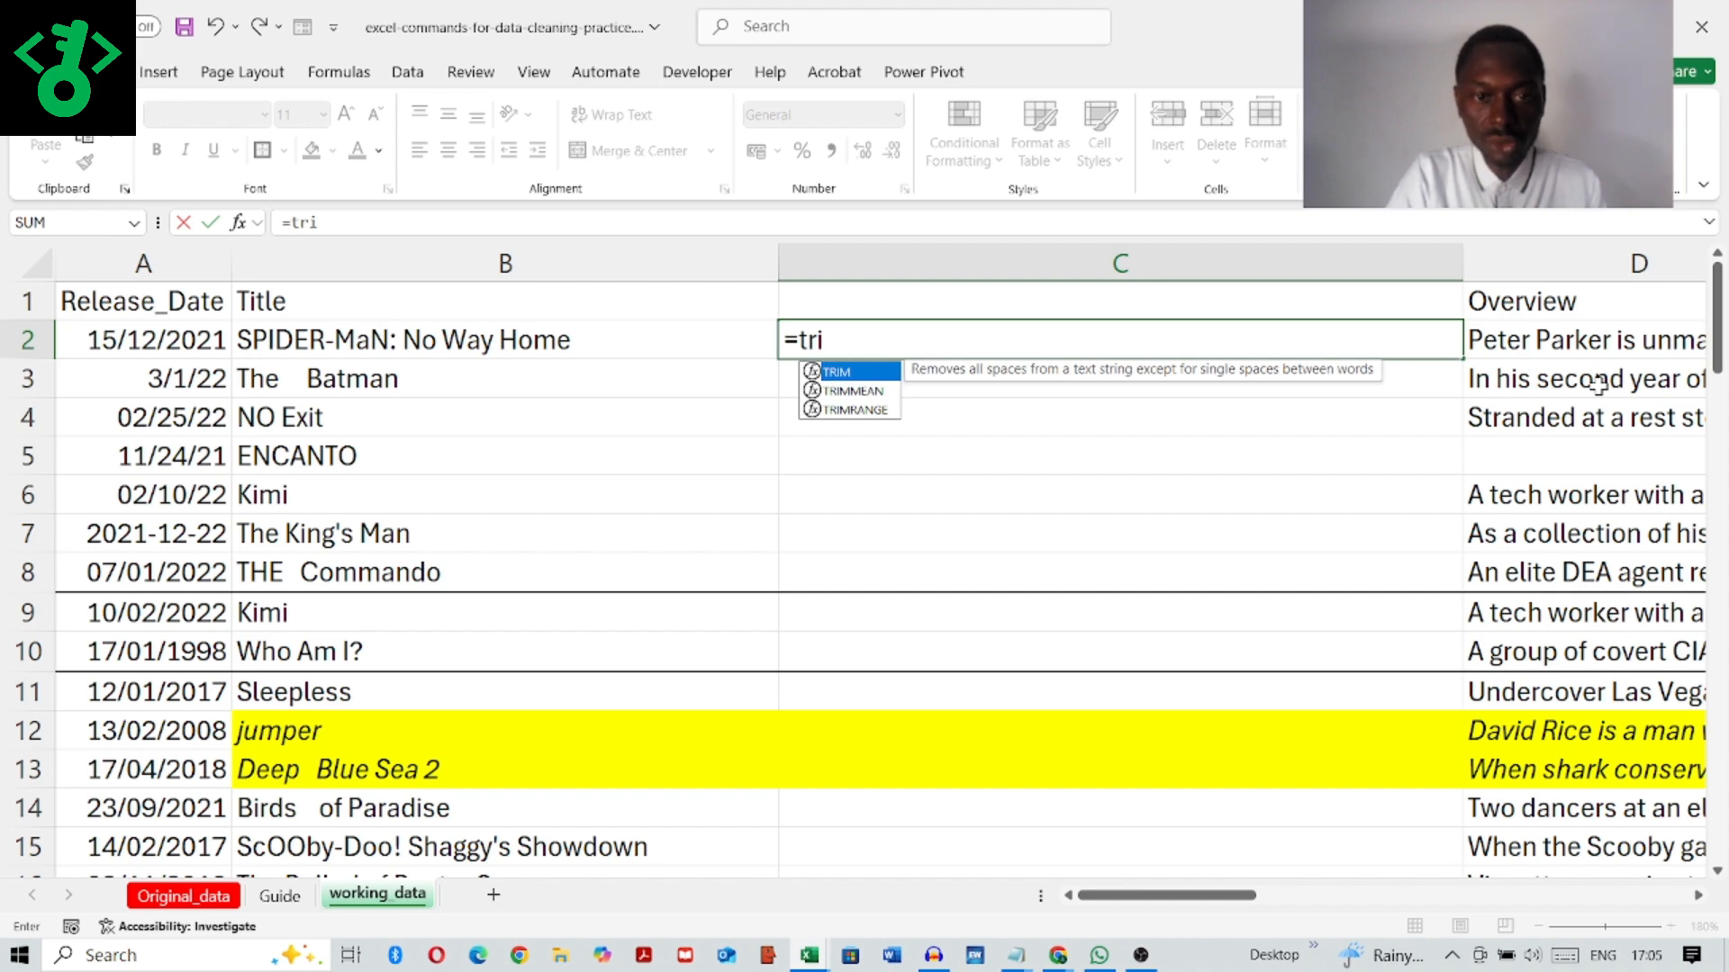
key(Escape)
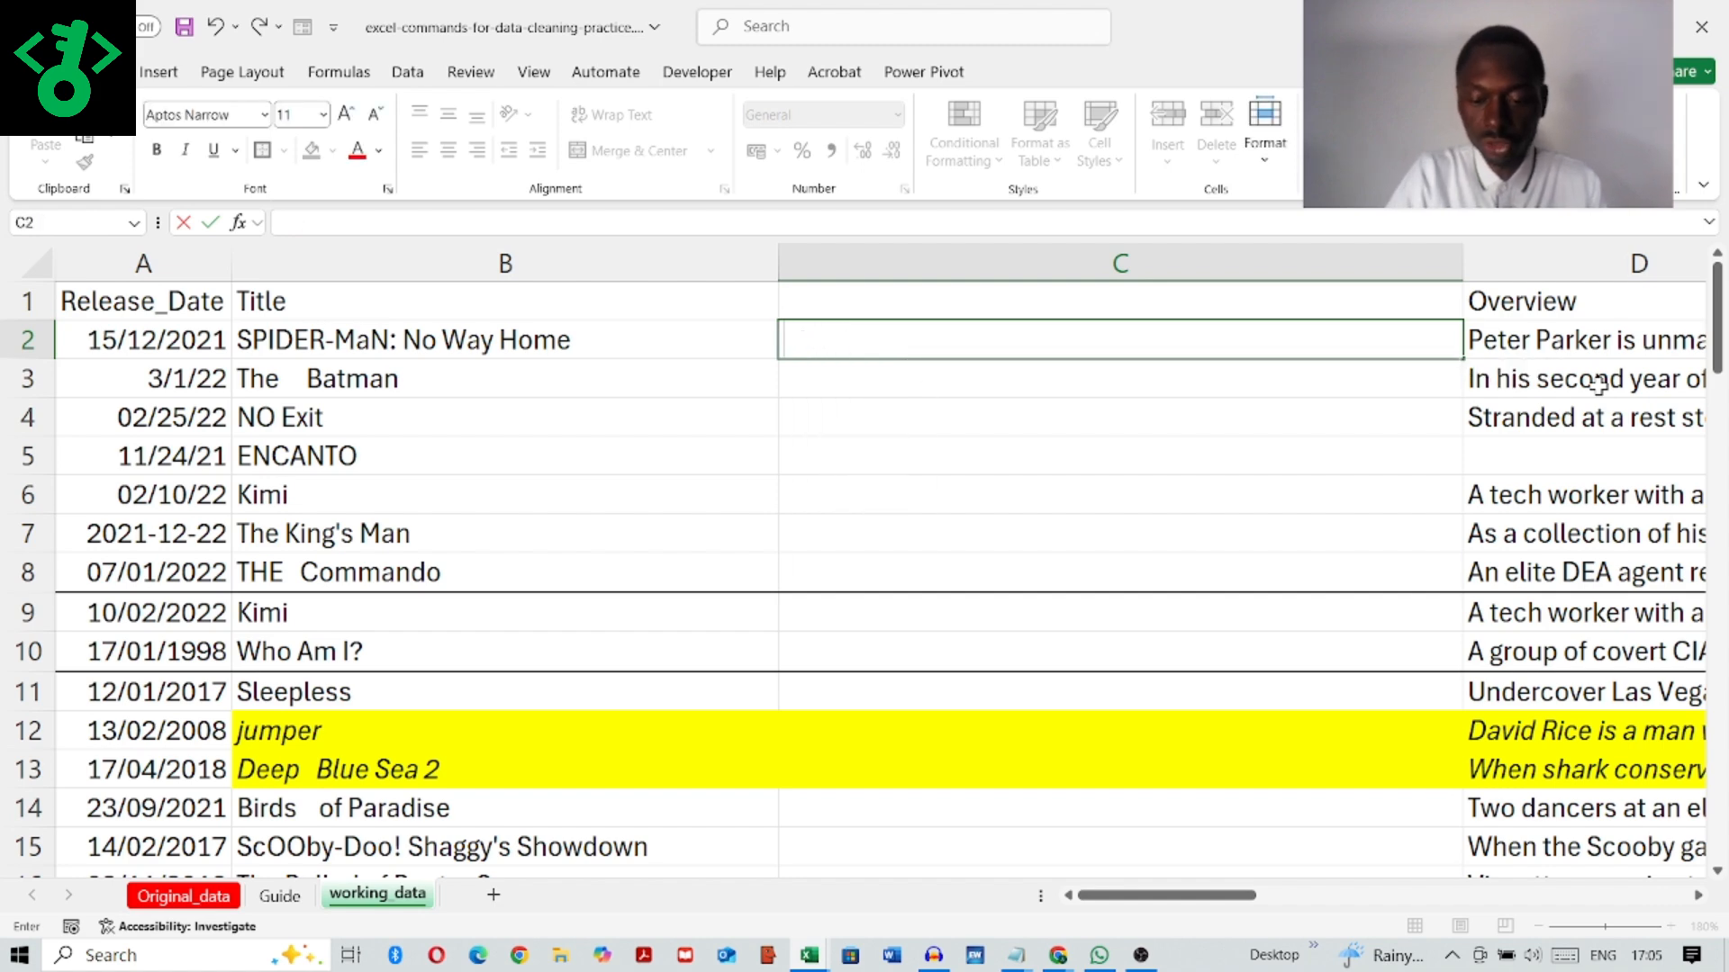
Step: Enter the formula =TRIM(B2) in cell C2 to remove extra spaces from the first title
text(=)
key(Caps_Lock)
text(TRIM)
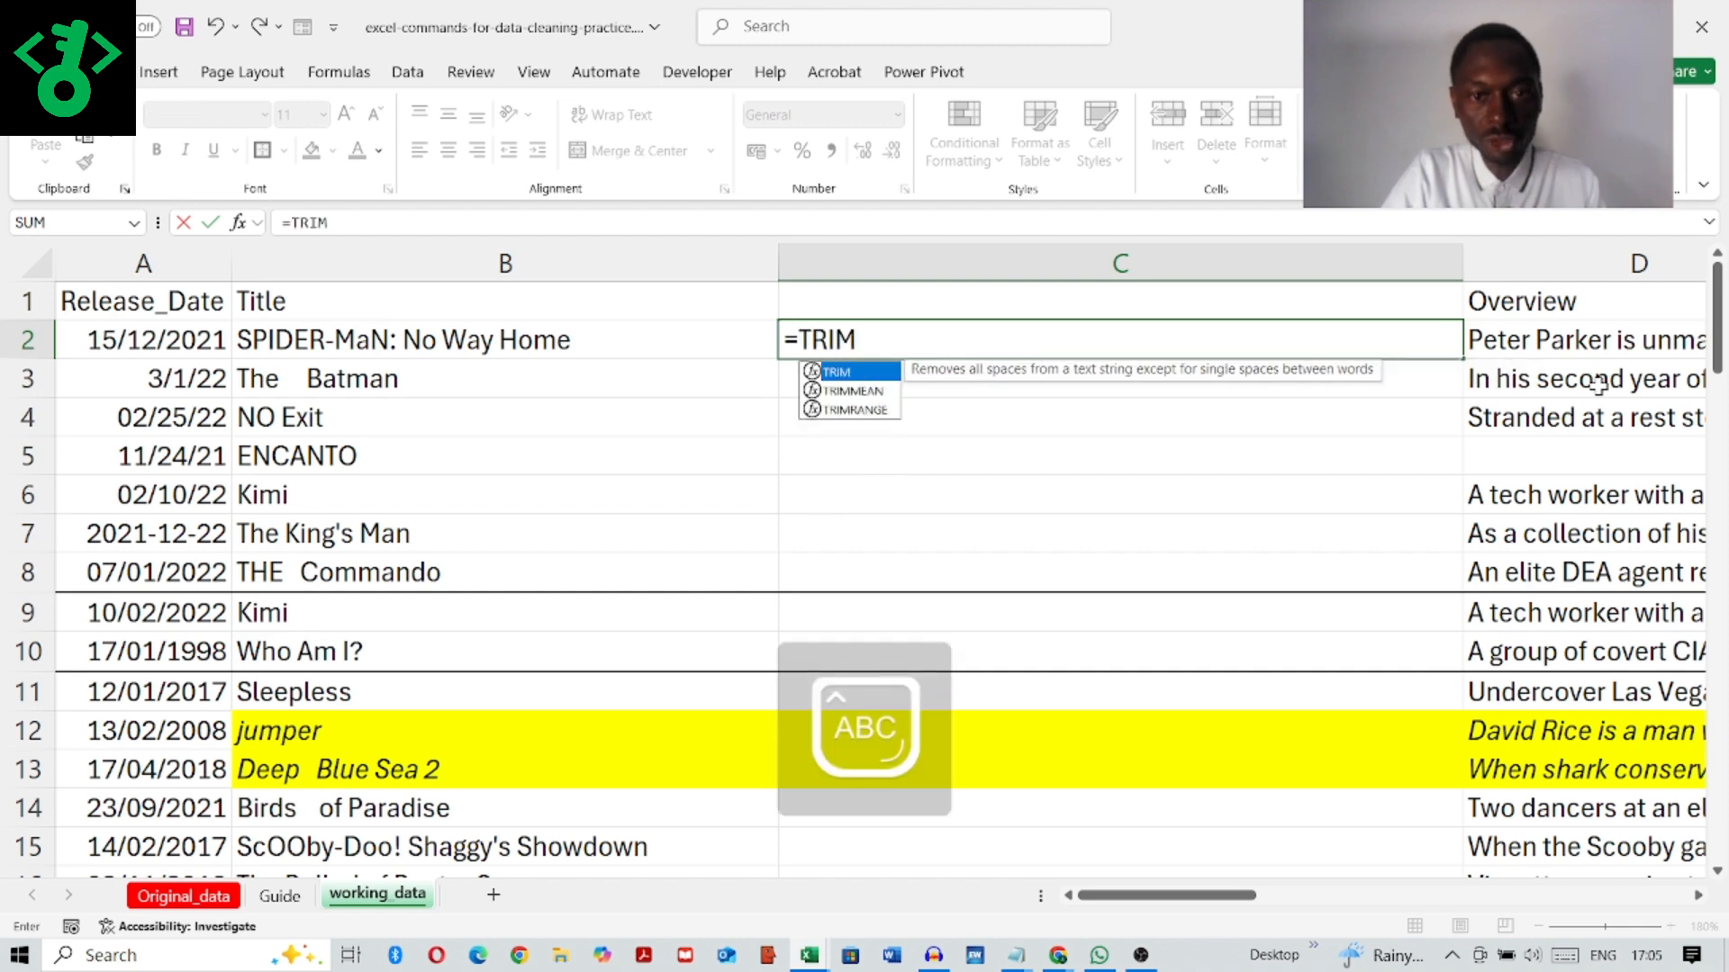
text(()
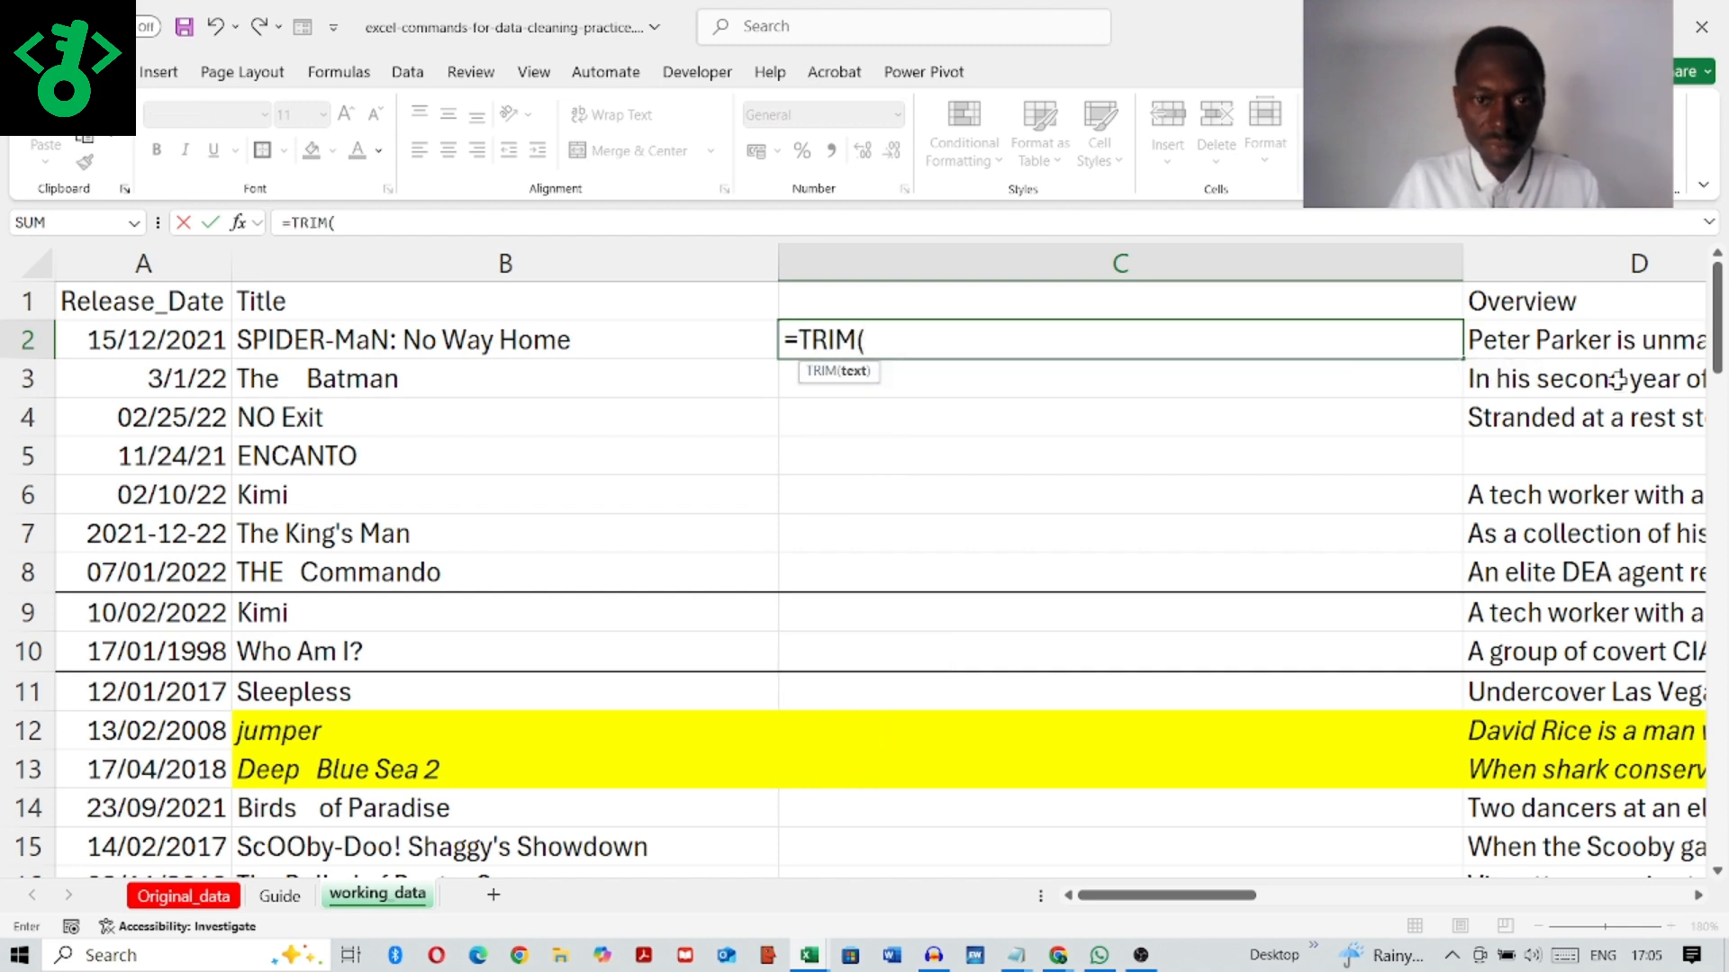
click(360, 340)
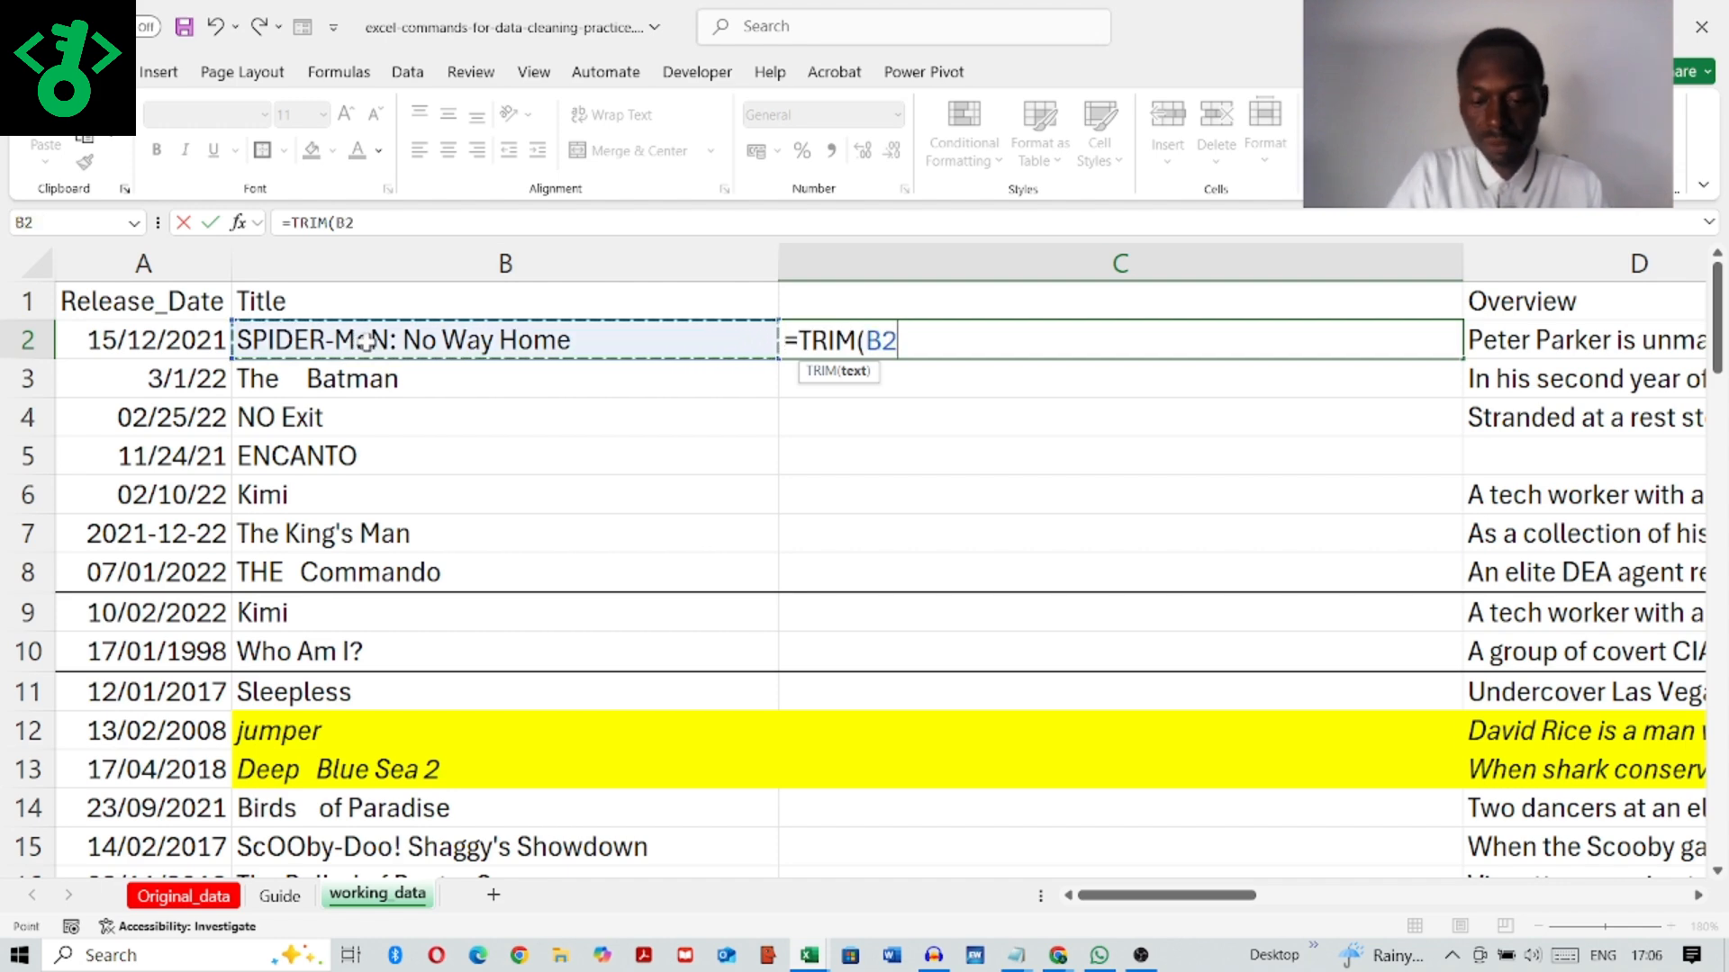
text())
key(Return)
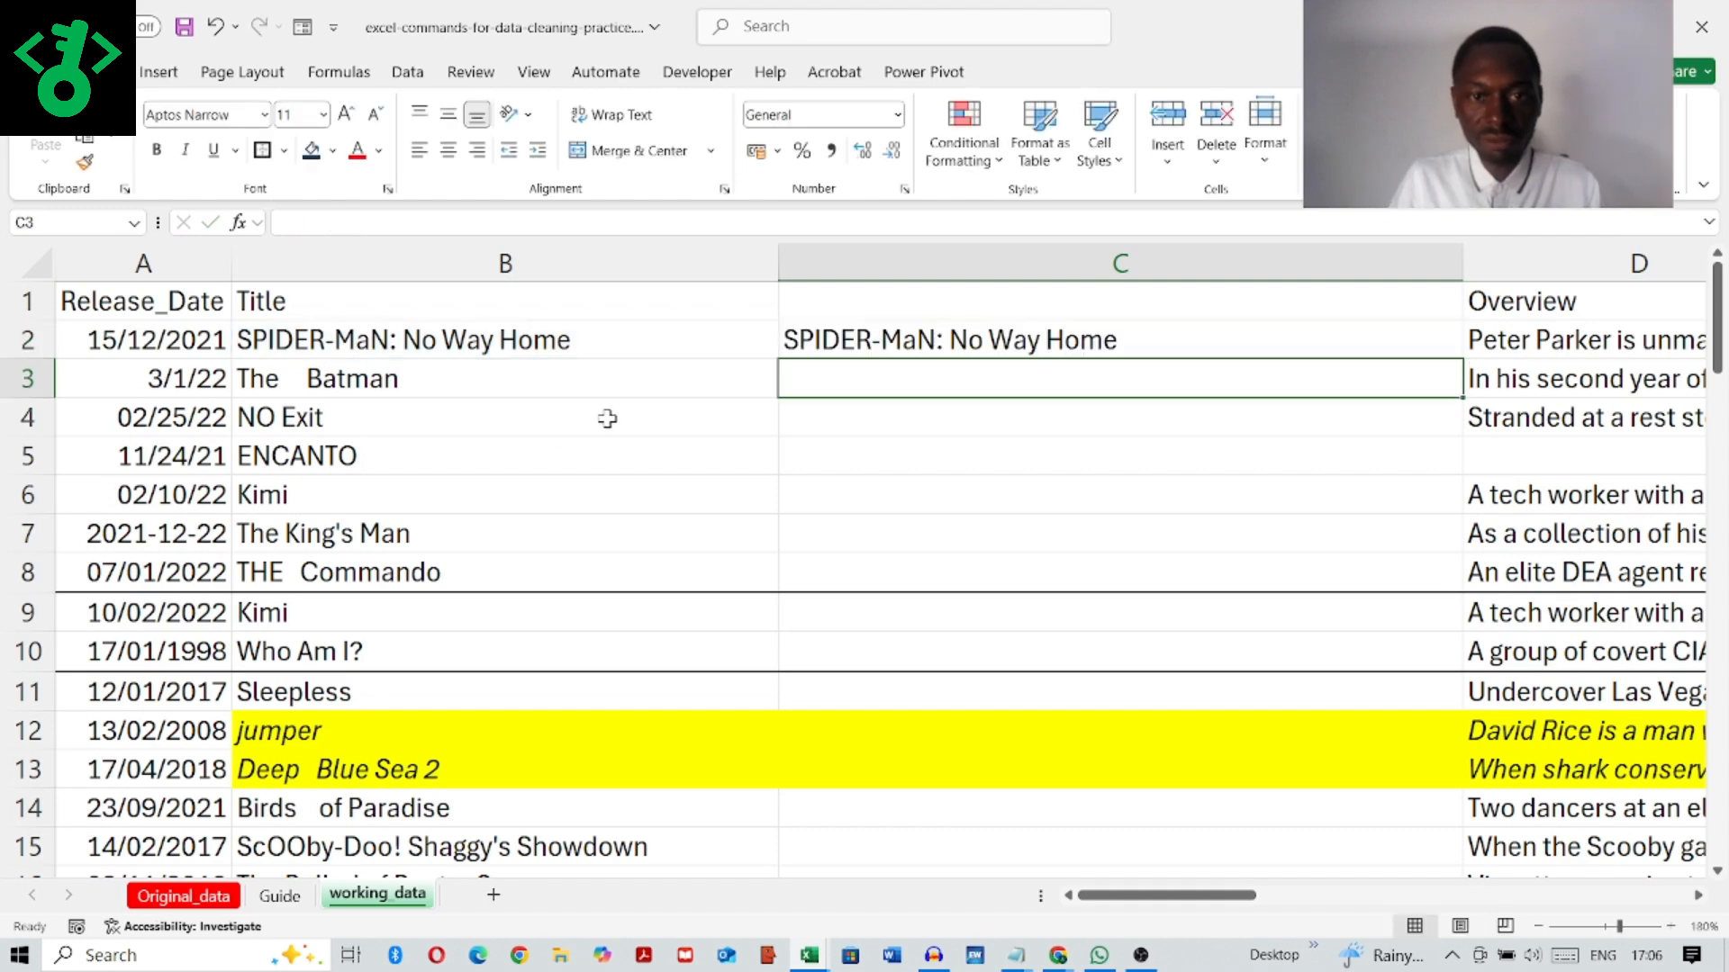
Step: Fill the TRIM formula from C2 down column C to row 76, the last data row
click(936, 332)
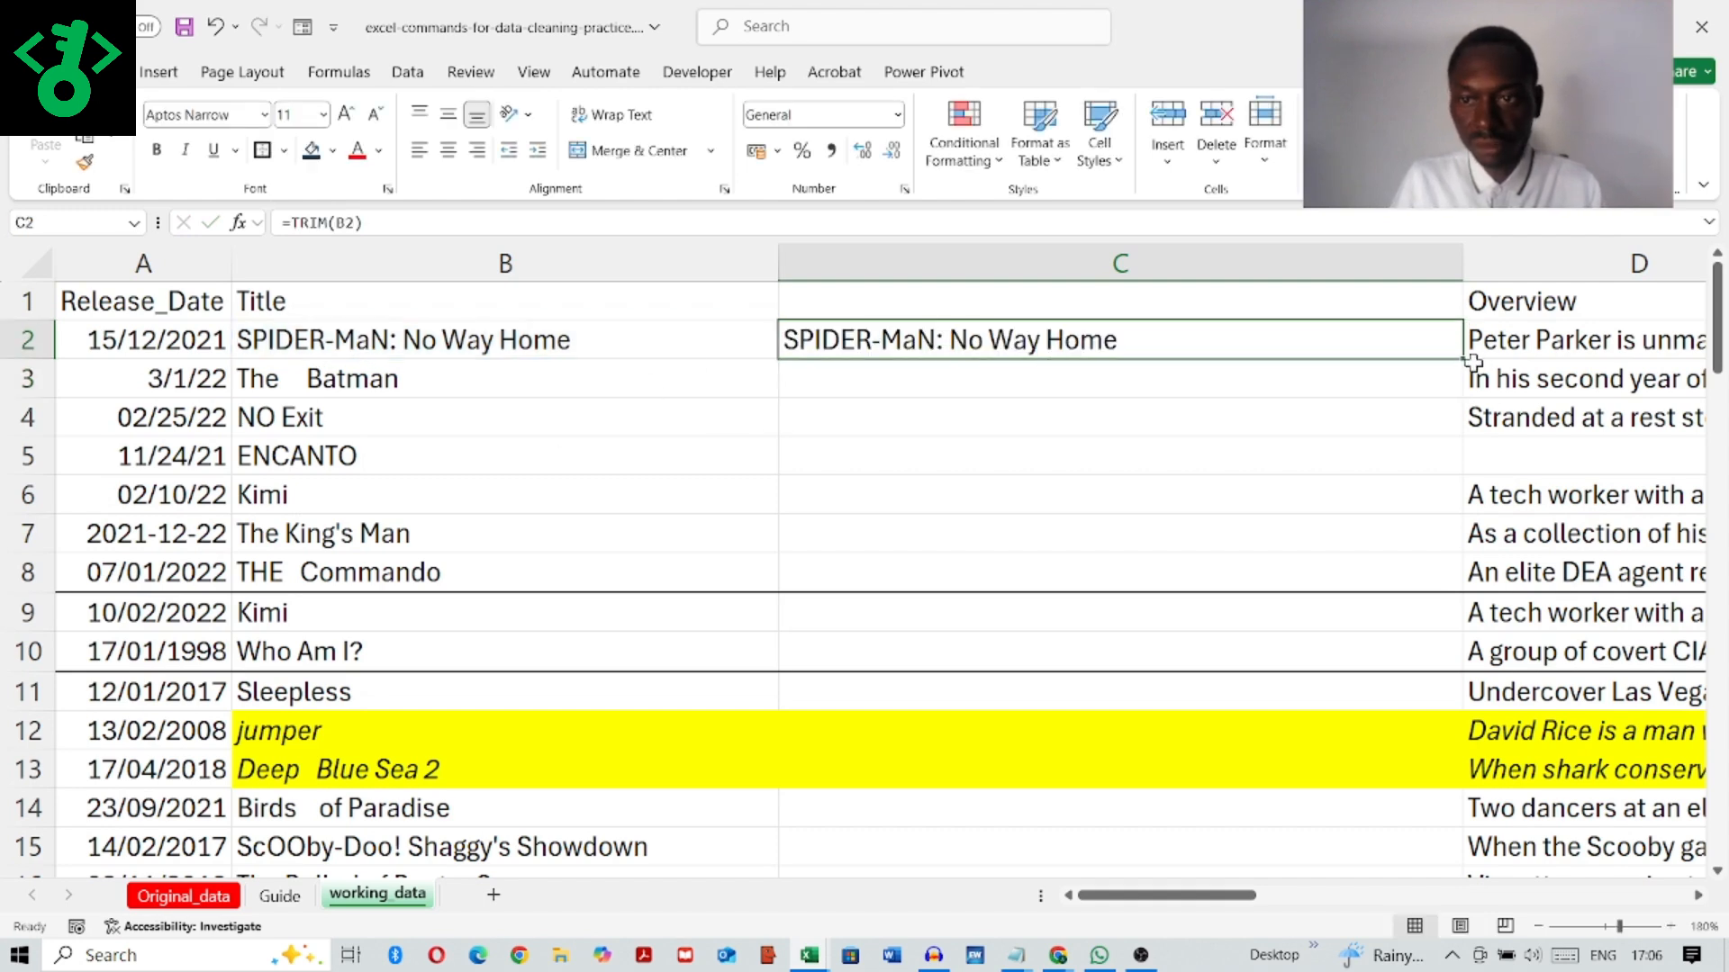
drag(1467, 361, 1419, 788)
drag(1373, 968, 1341, 770)
scroll(1241, 574, up, 4)
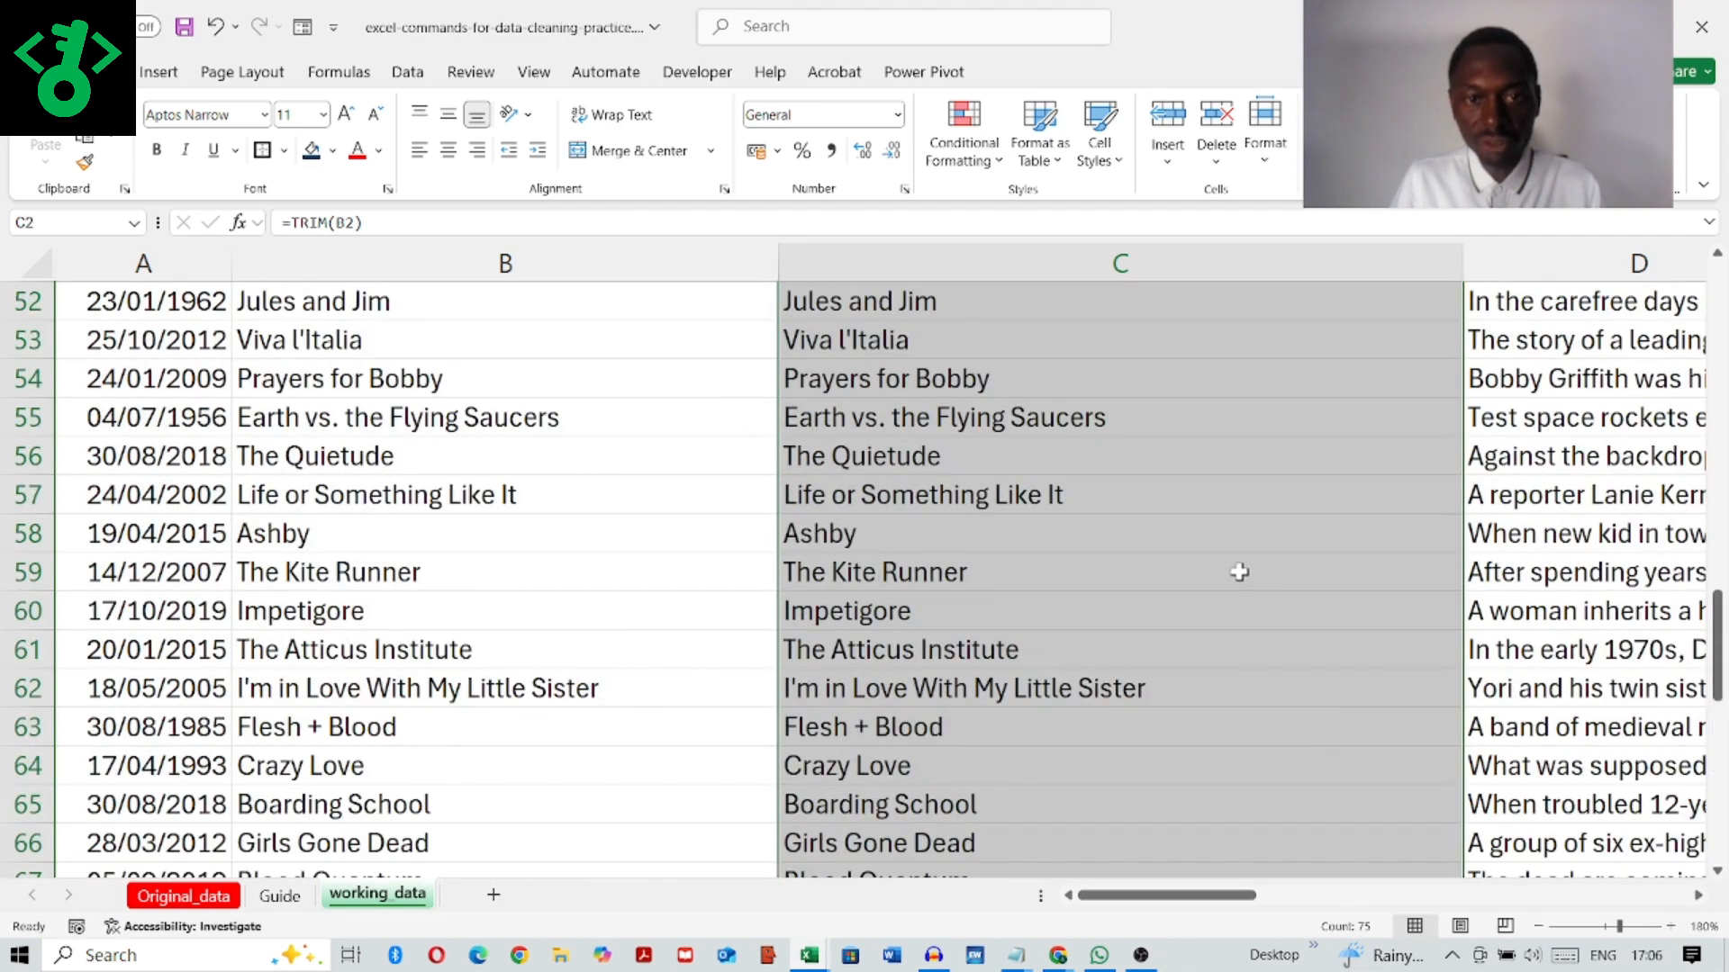
scroll(1239, 573, up, 17)
Step: Compare the spacing of the Batman title in B3 with its trimmed version in C3
click(426, 492)
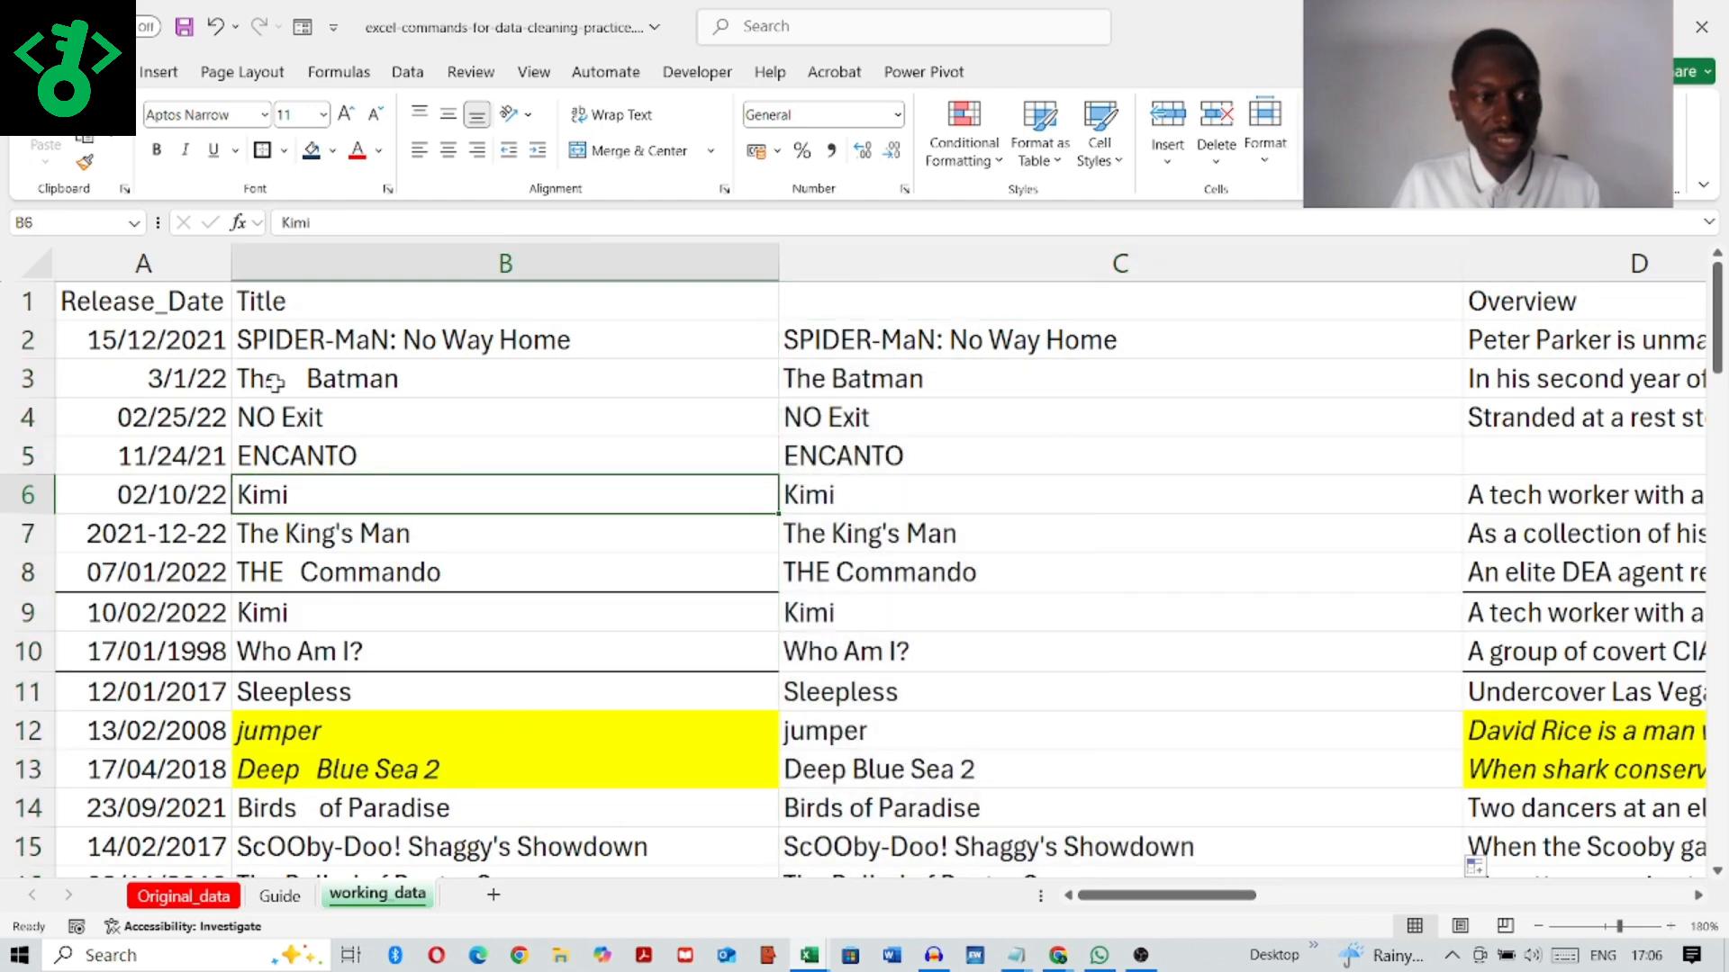
click(277, 380)
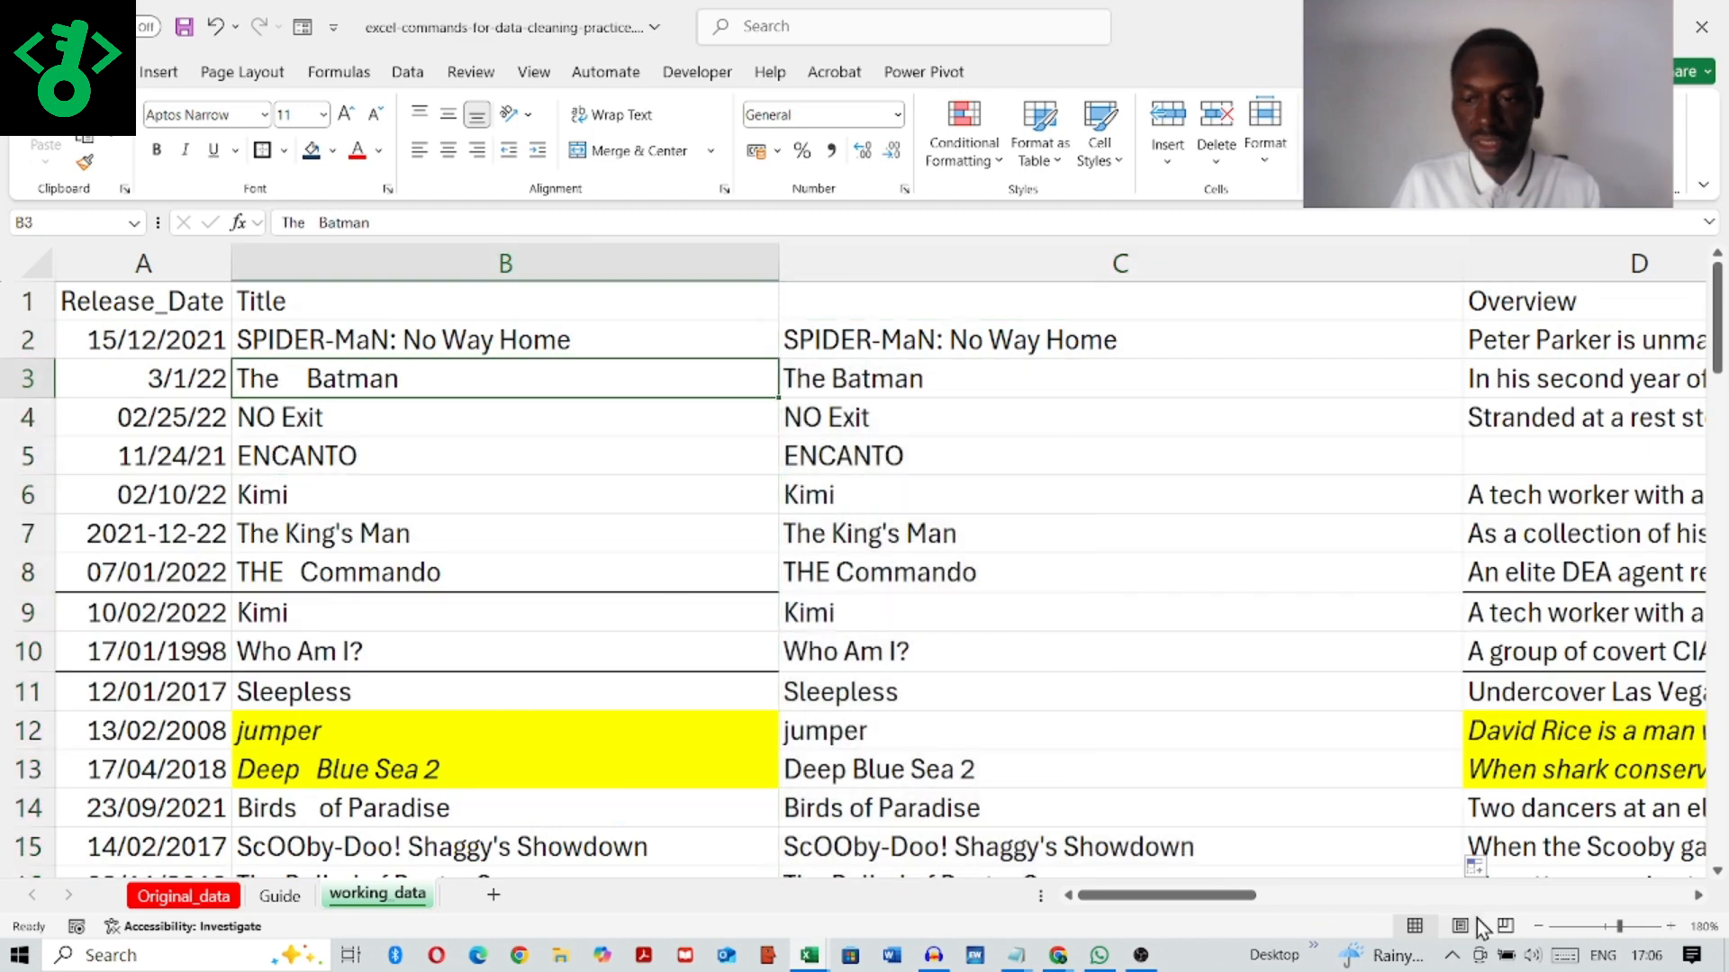
scroll(1051, 455, up, 4)
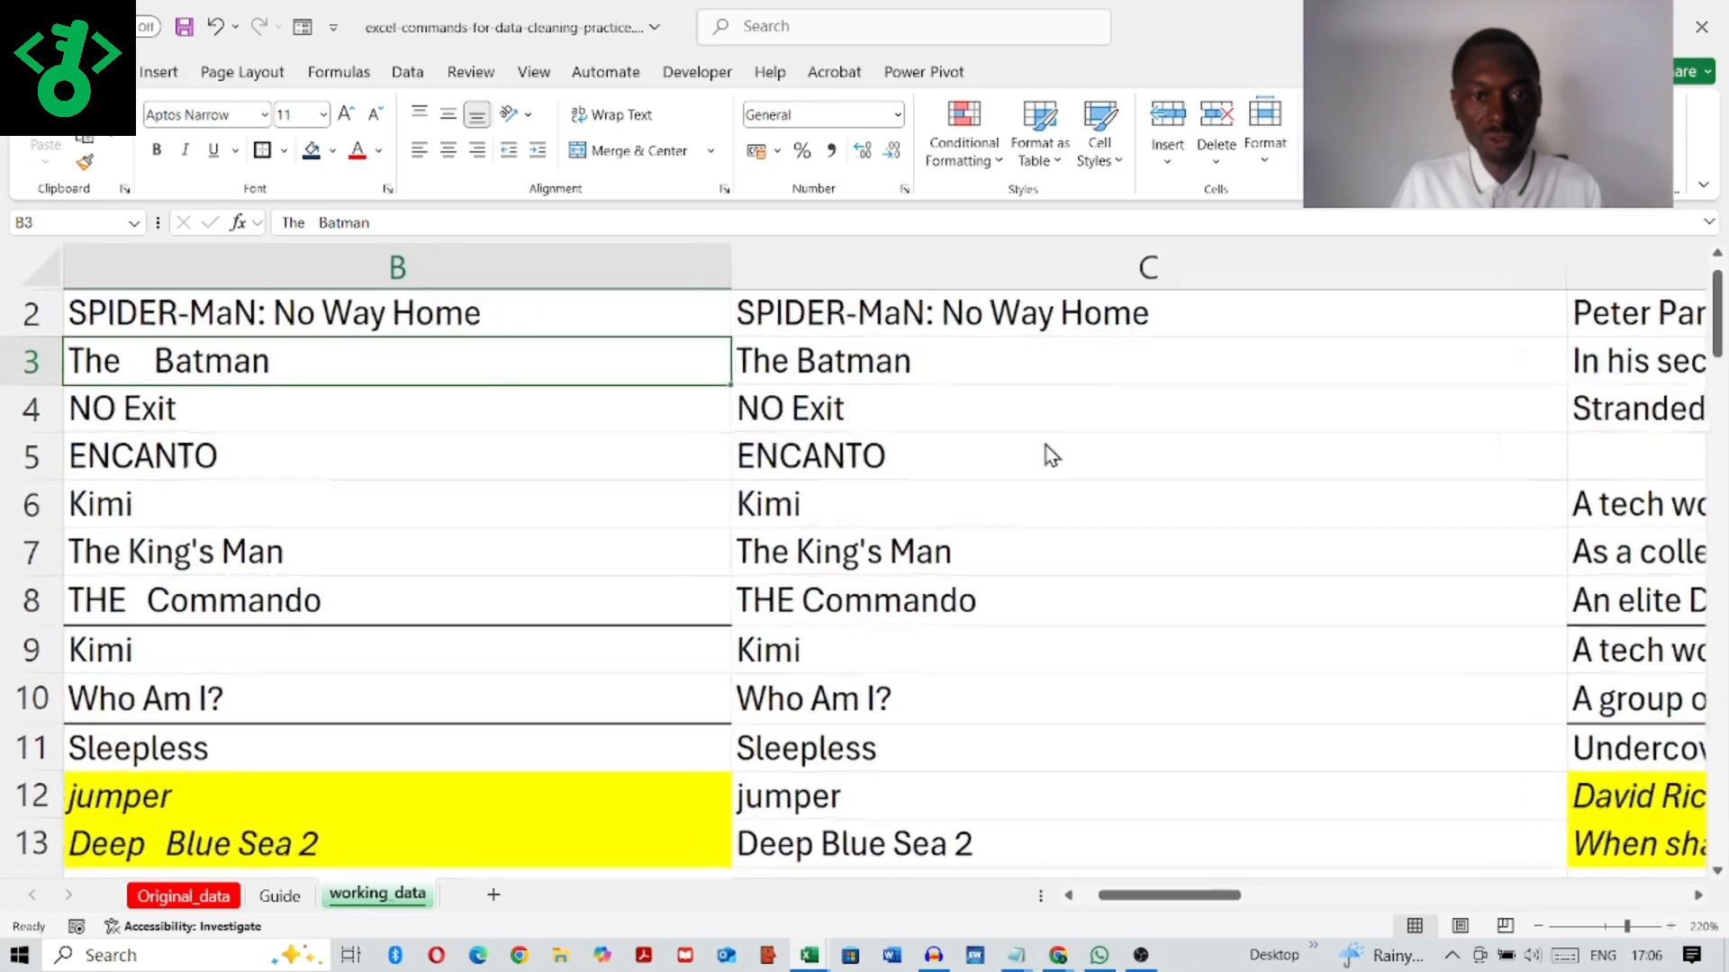
drag(1208, 896, 1187, 896)
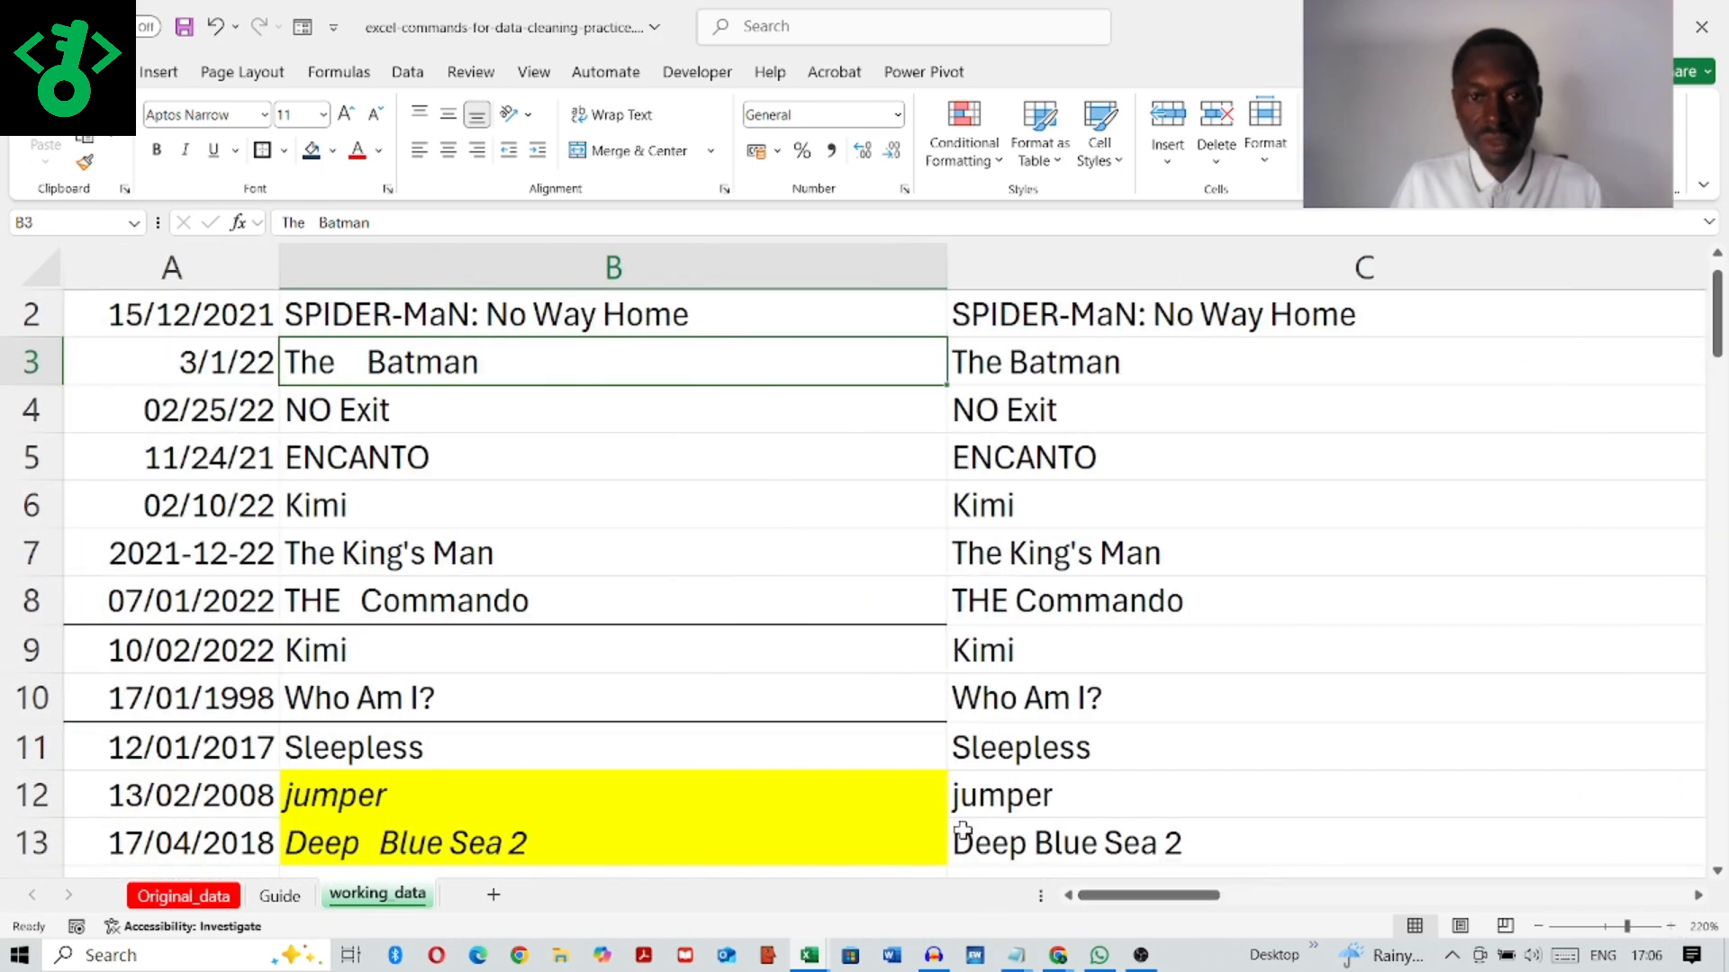
click(1098, 368)
scroll(693, 455, up, 1)
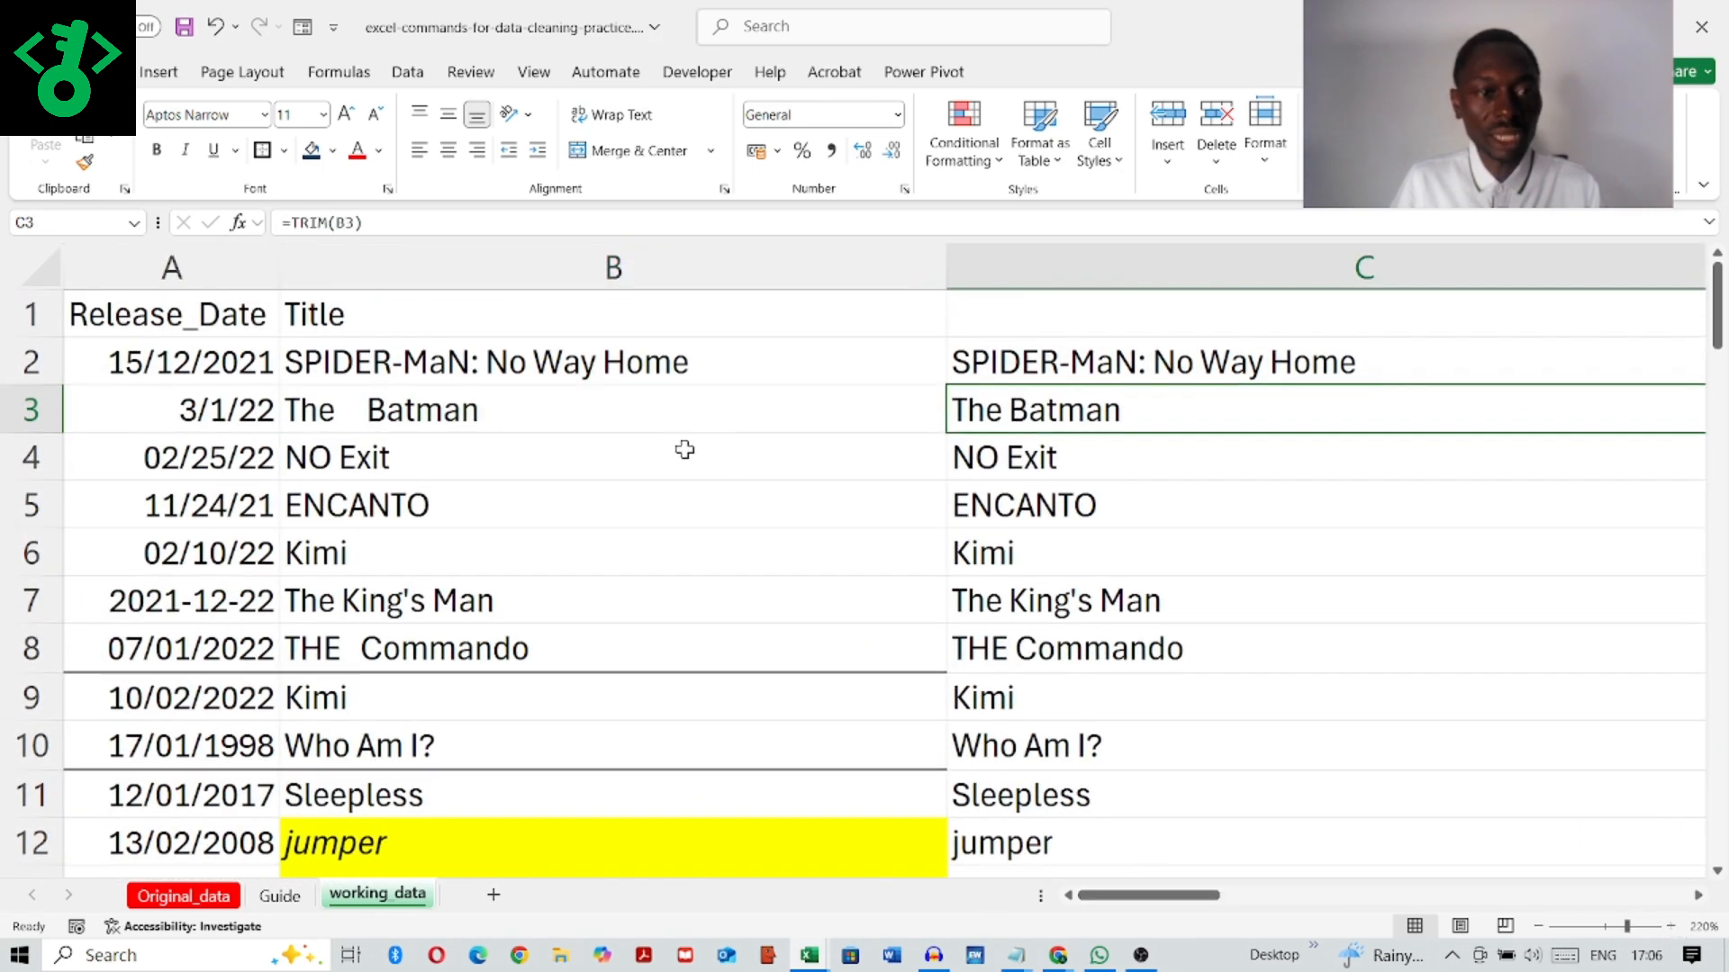
Step: Copy the trimmed titles in C2:C76 and paste them as values over the original titles starting at B2
drag(1234, 364, 1211, 788)
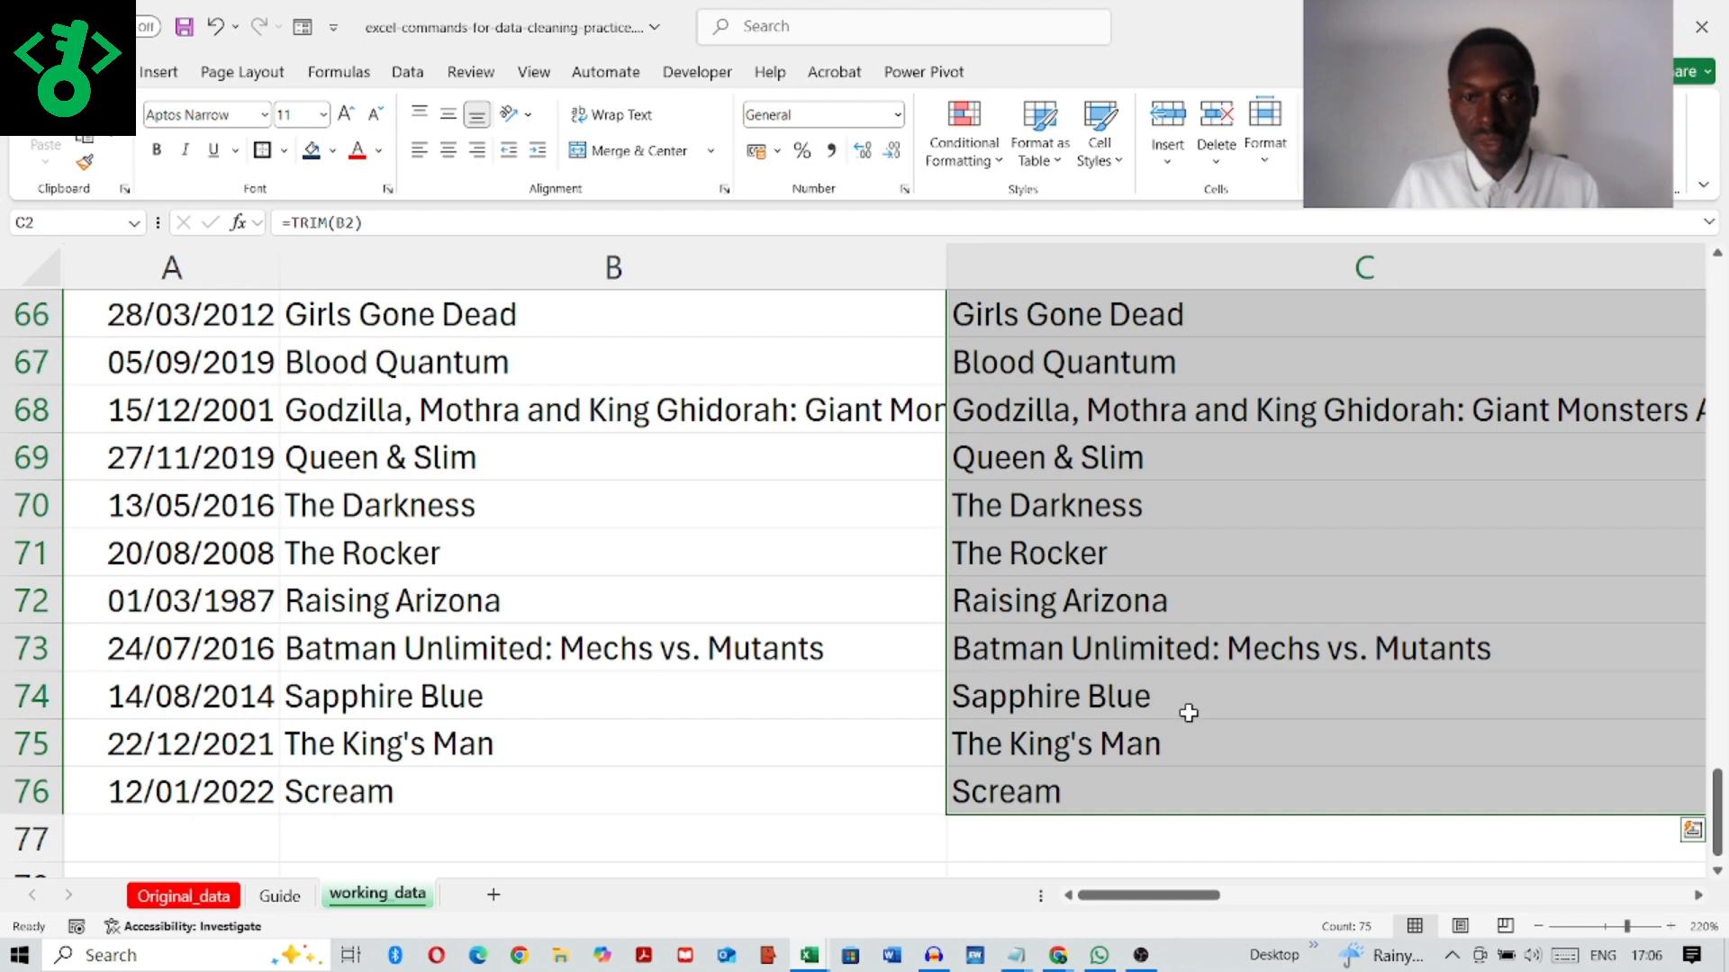
scroll(1188, 713, up, 20)
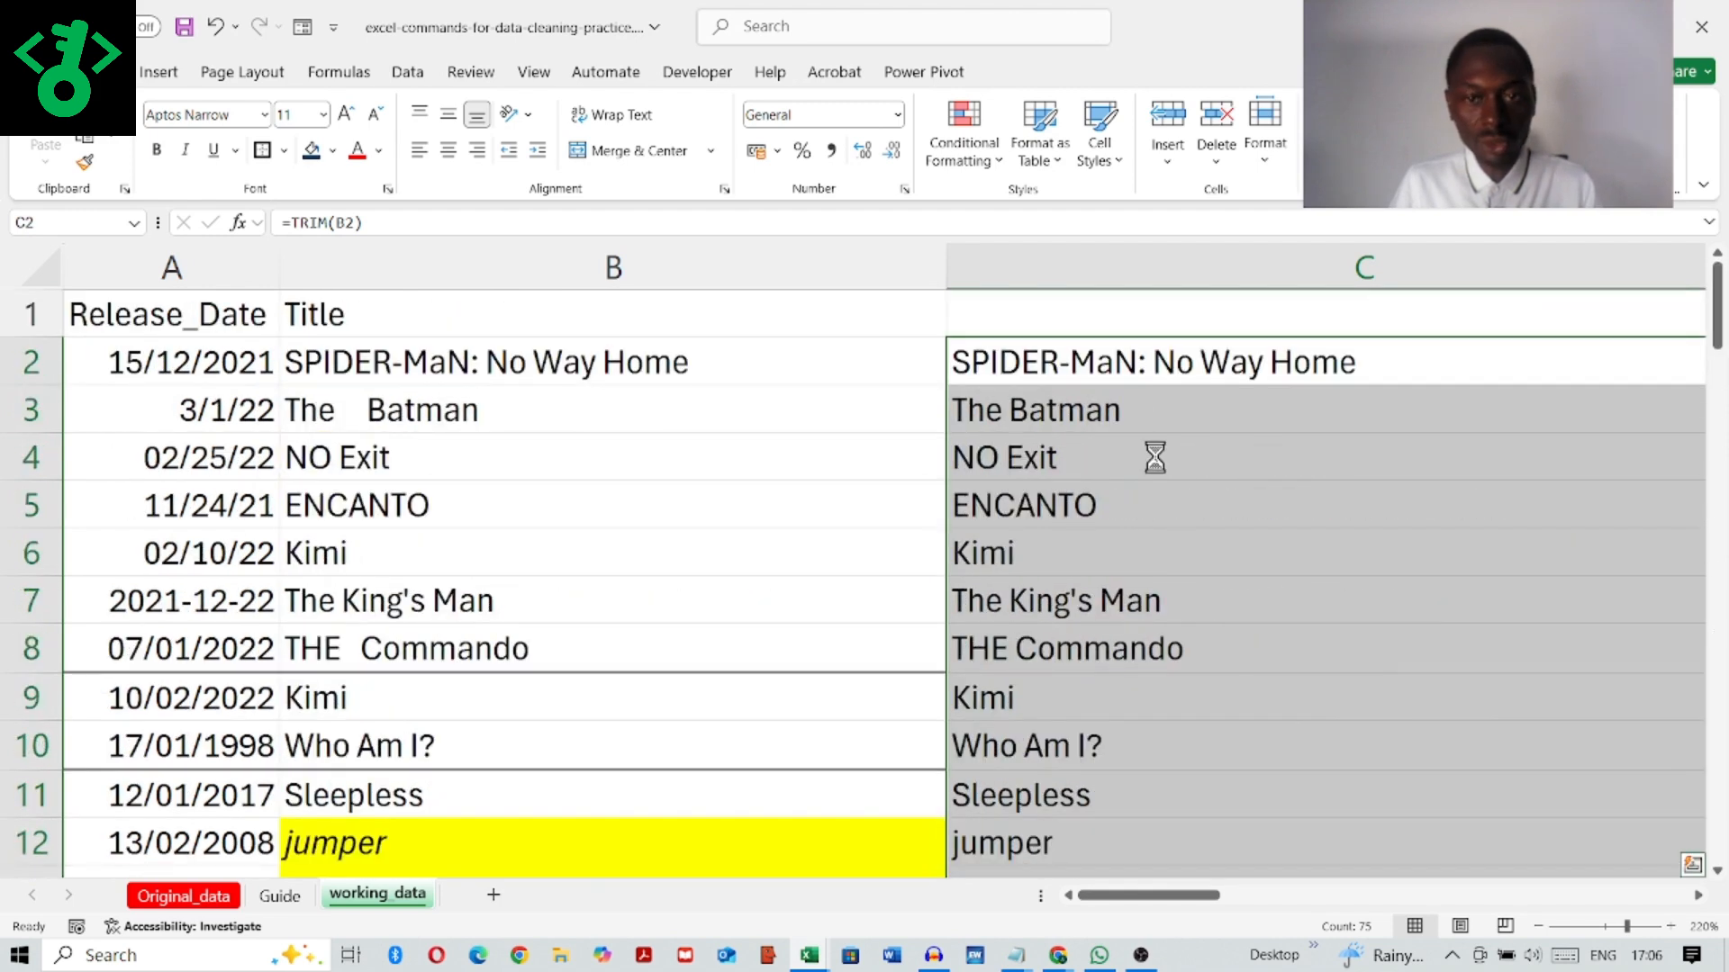
key(ctrl+c)
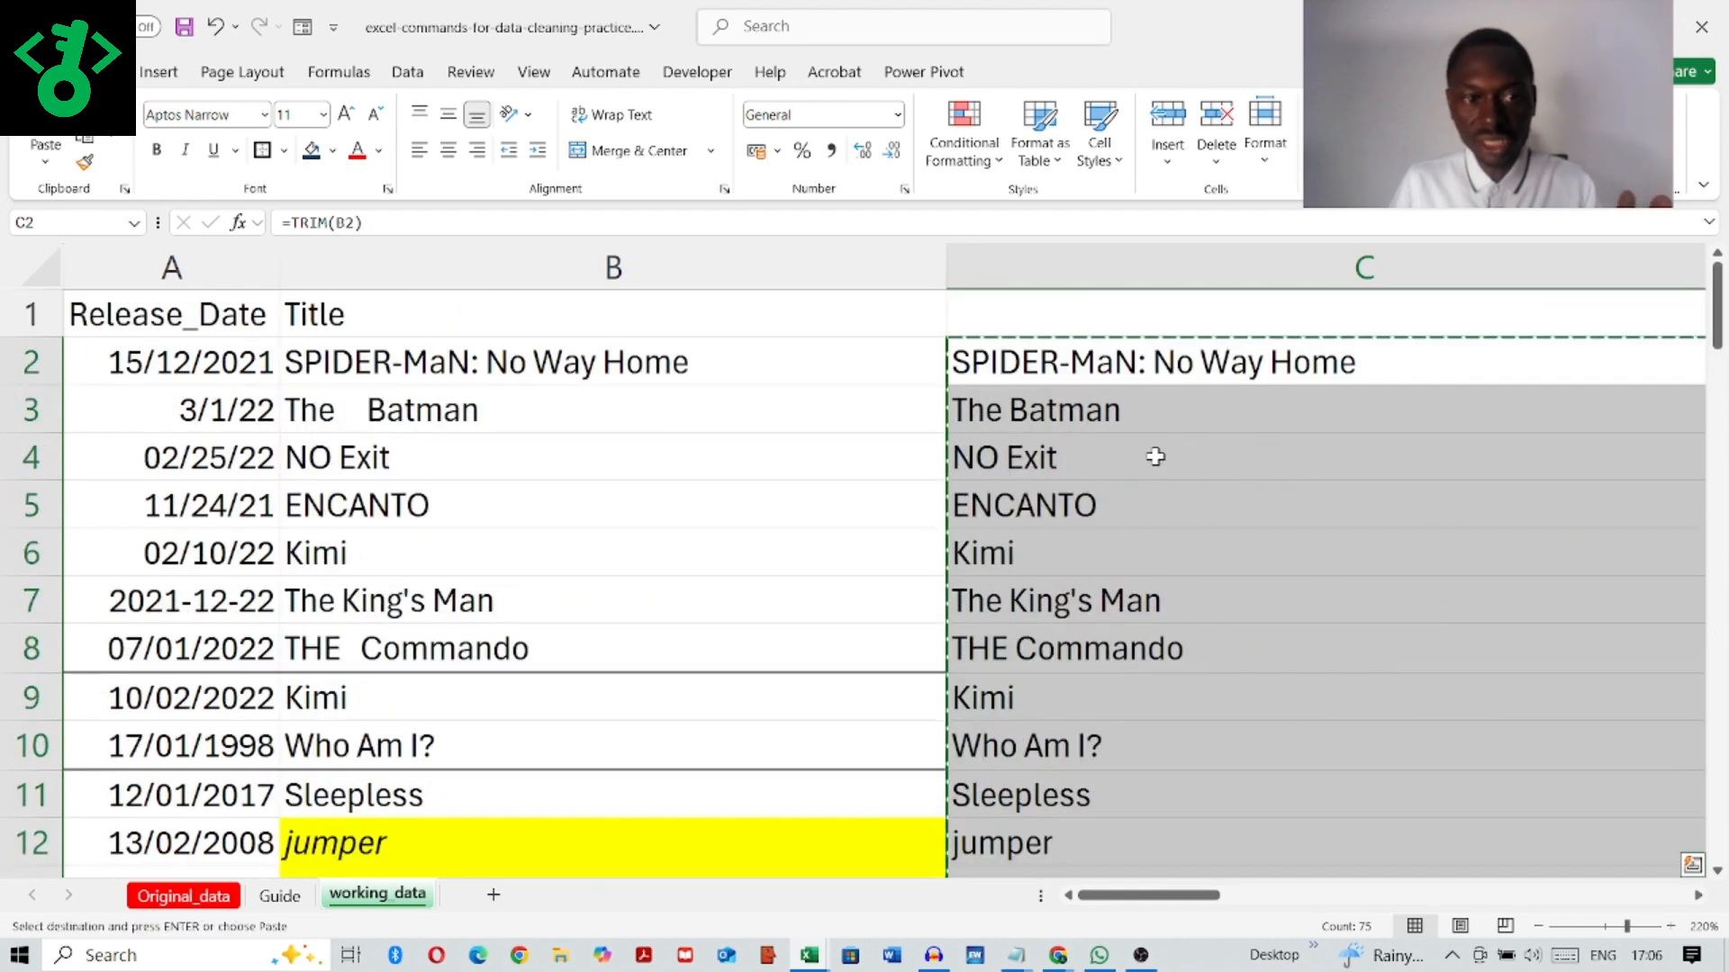
click(453, 360)
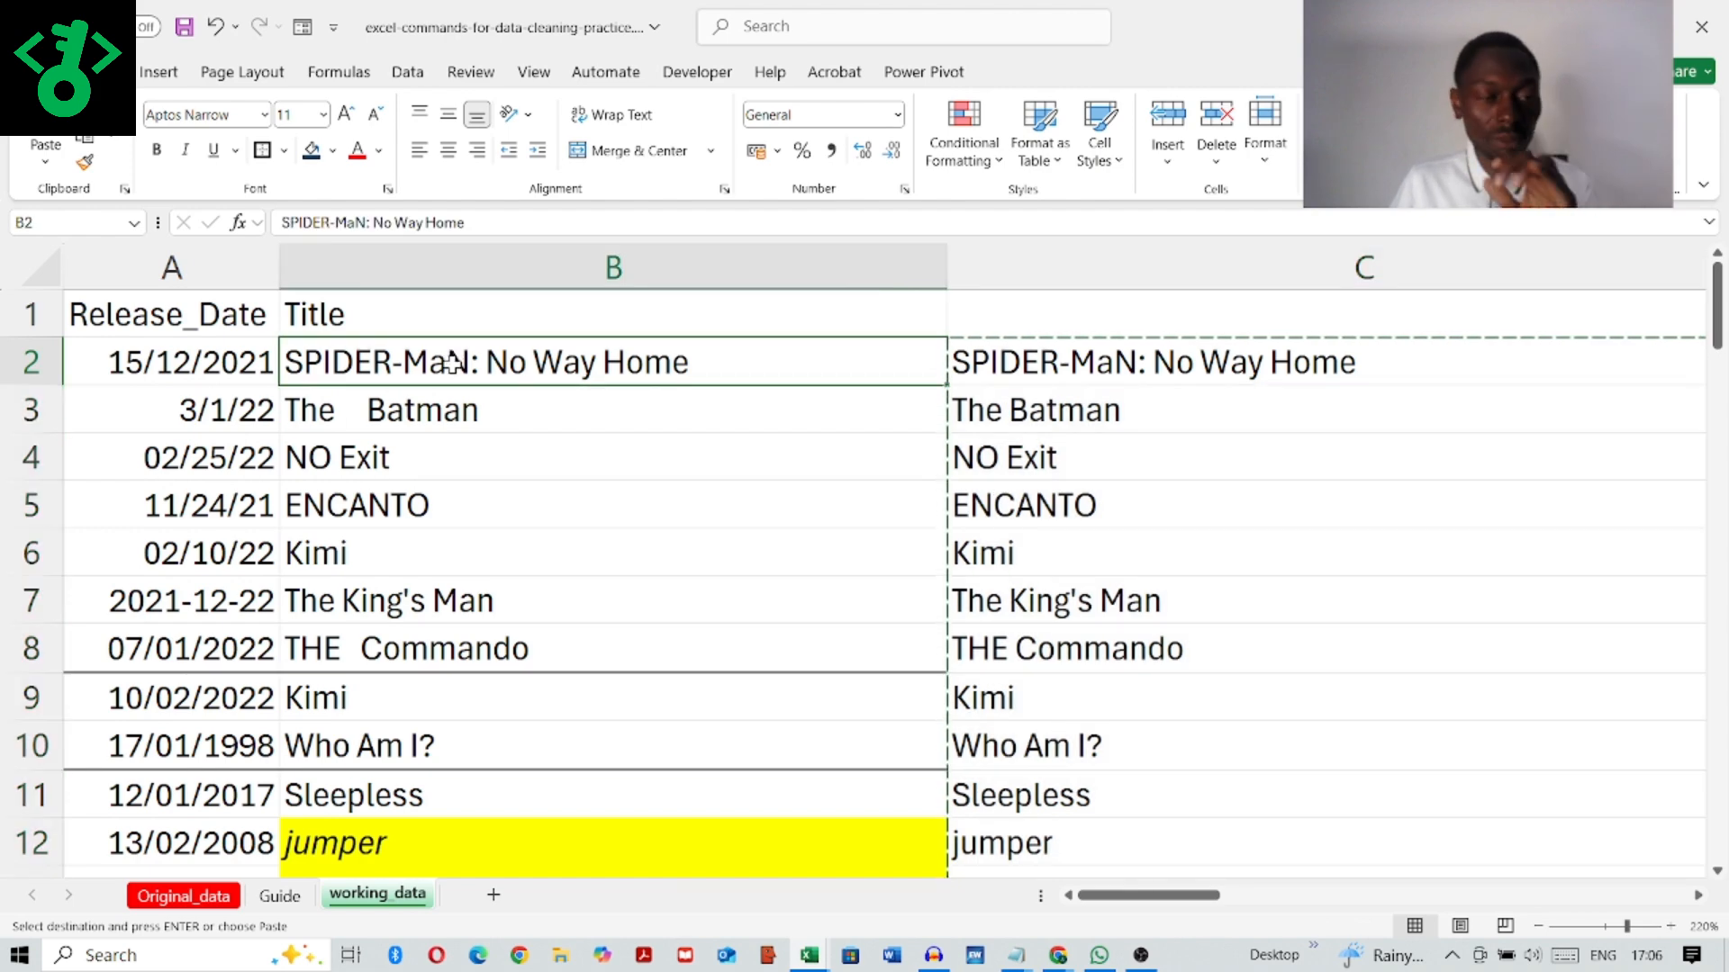
click(47, 164)
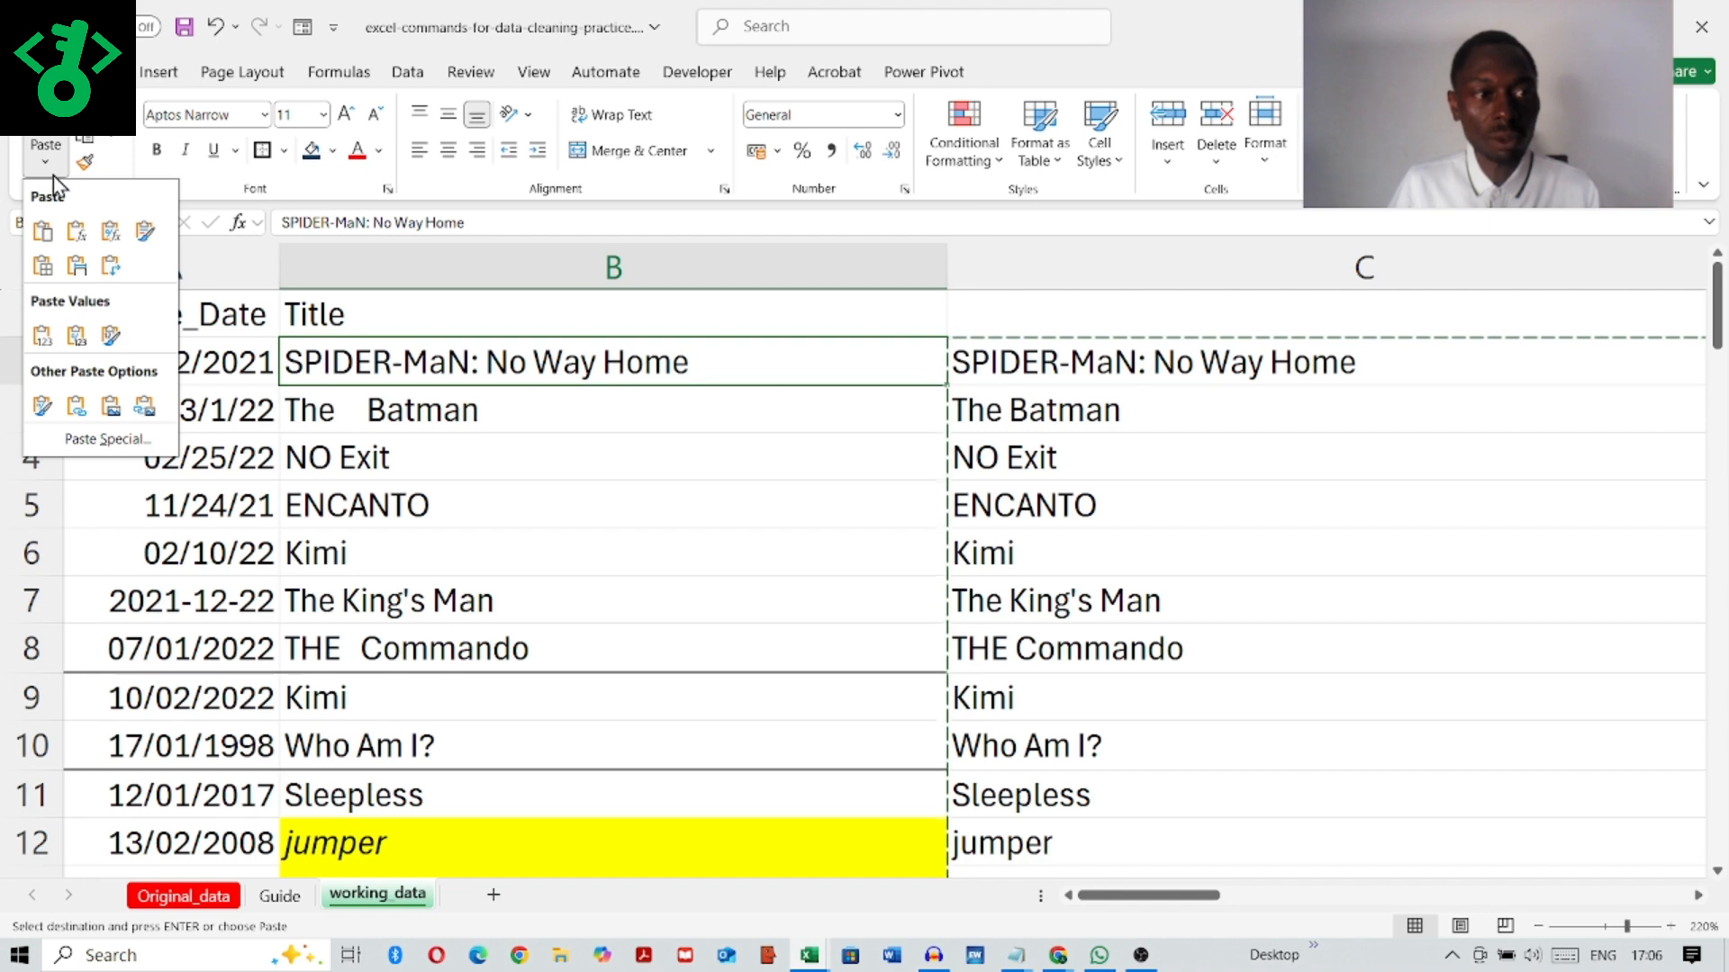
click(44, 337)
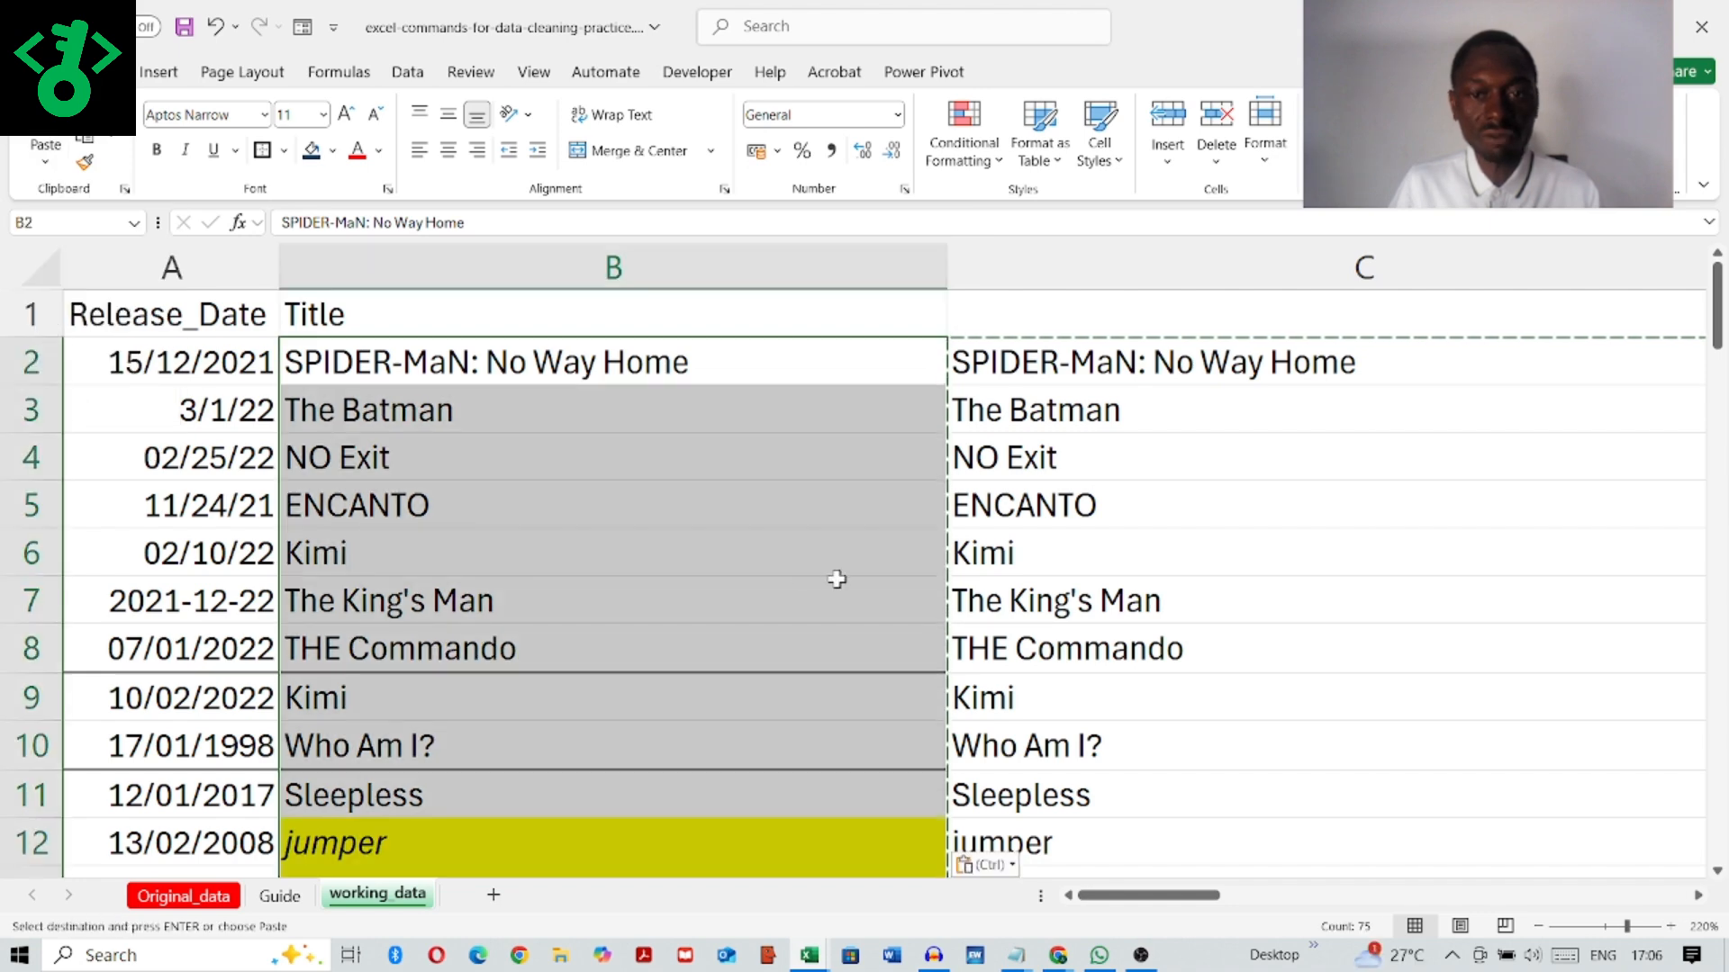
key(Escape)
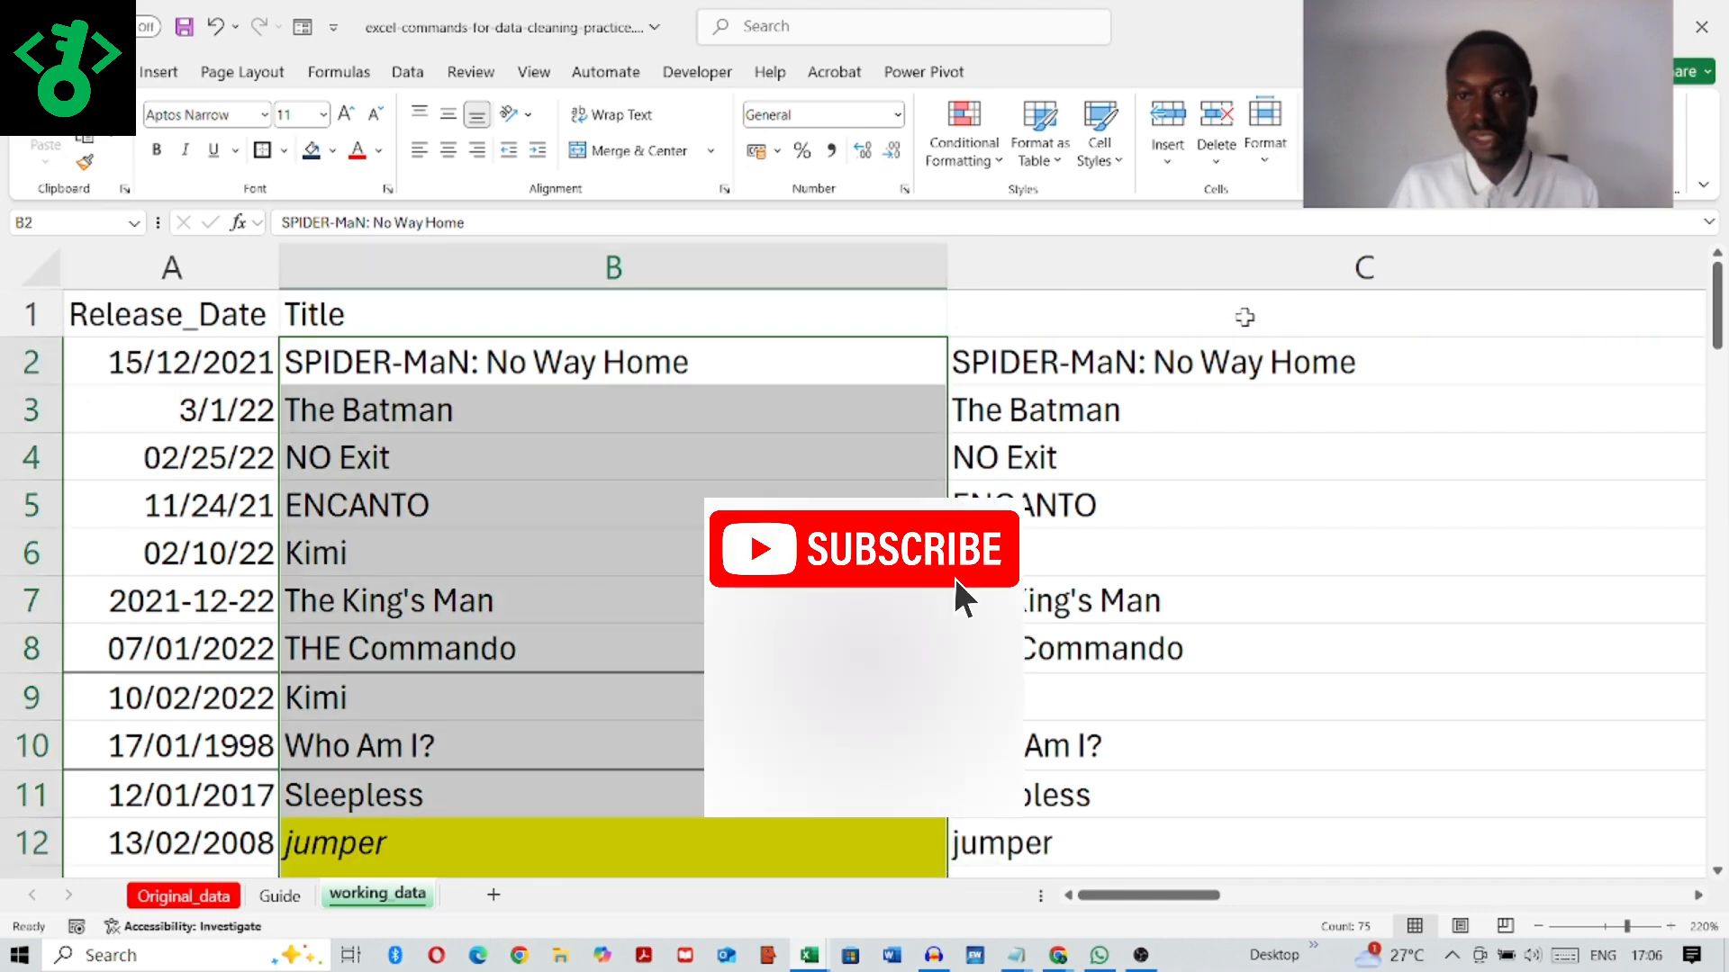
Step: Delete the helper column C that holds the TRIM formulas
click(1058, 263)
right_click(1059, 268)
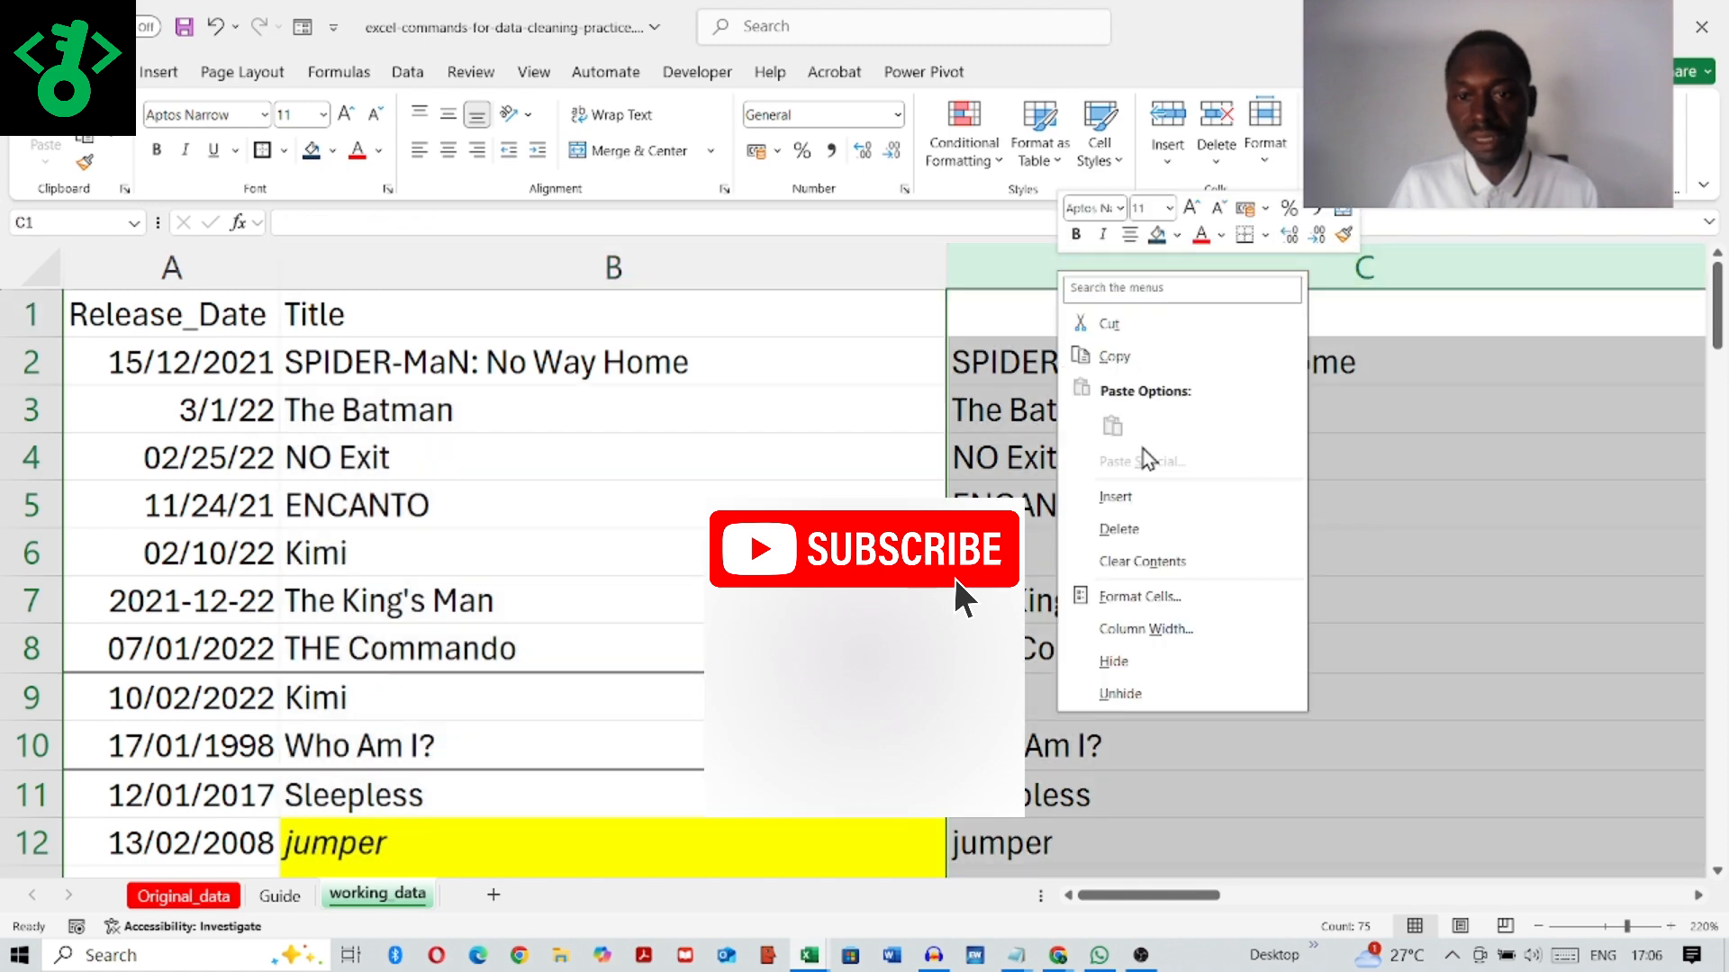
click(1121, 531)
scroll(991, 450, right, 2)
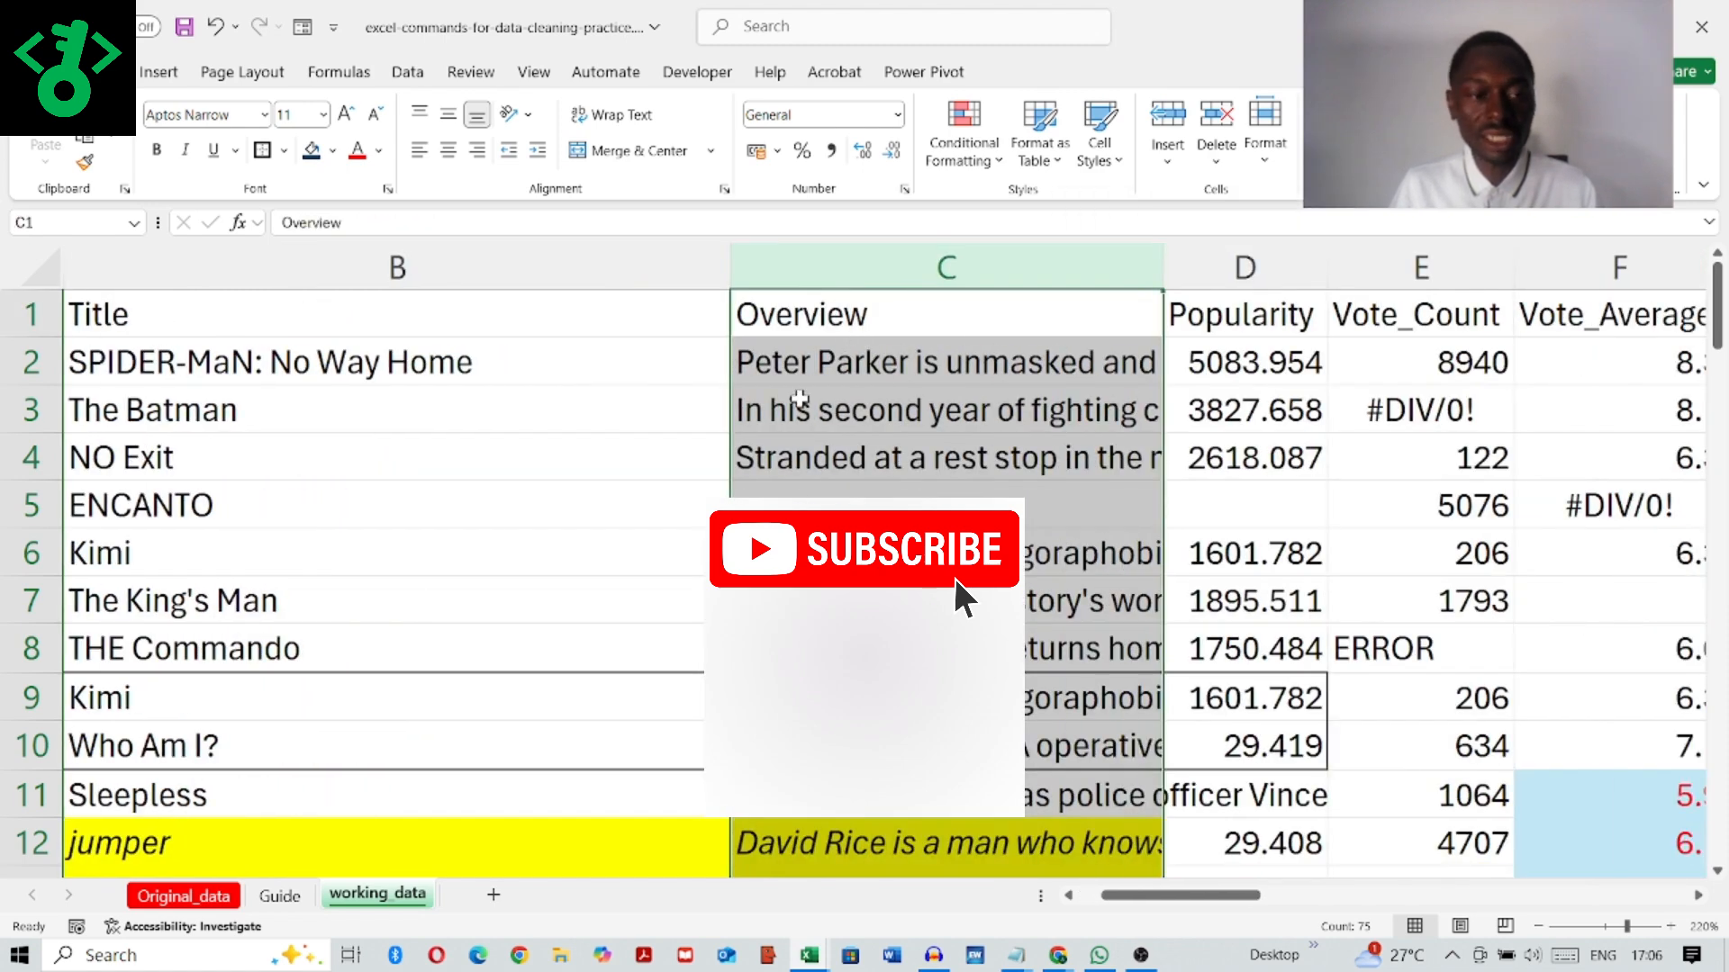
drag(1227, 898, 1121, 906)
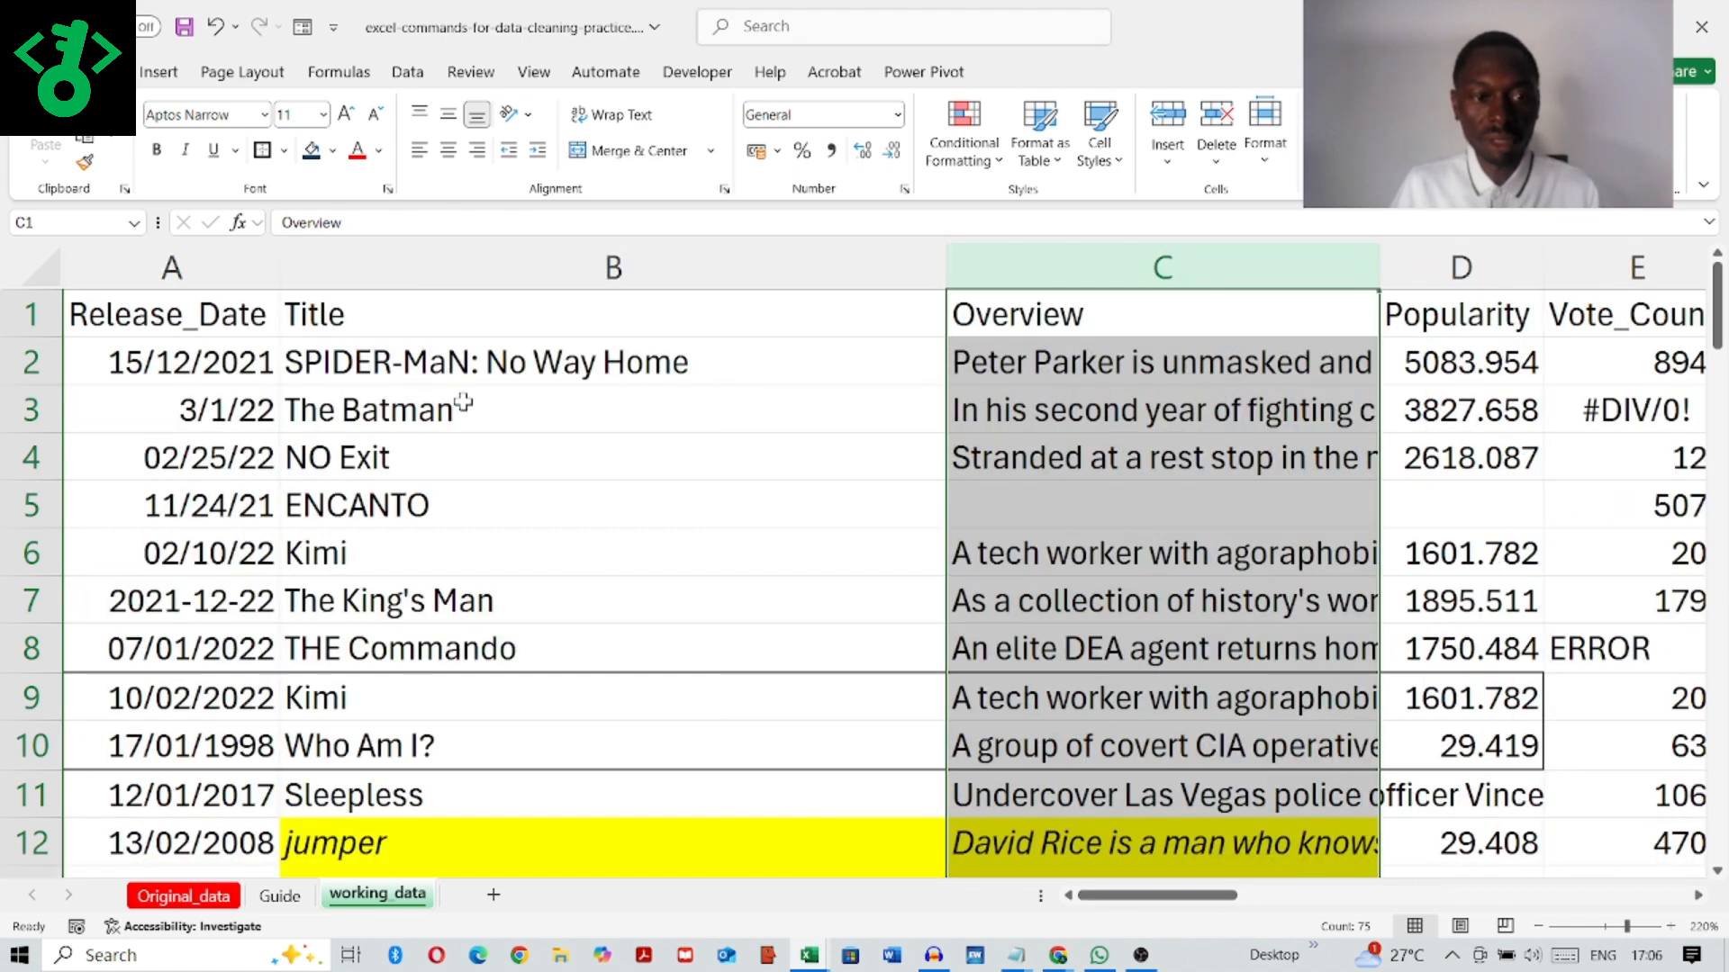
Step: Show the E. Format as Table instructions on the Guide sheet and return to the working_data sheet
click(276, 897)
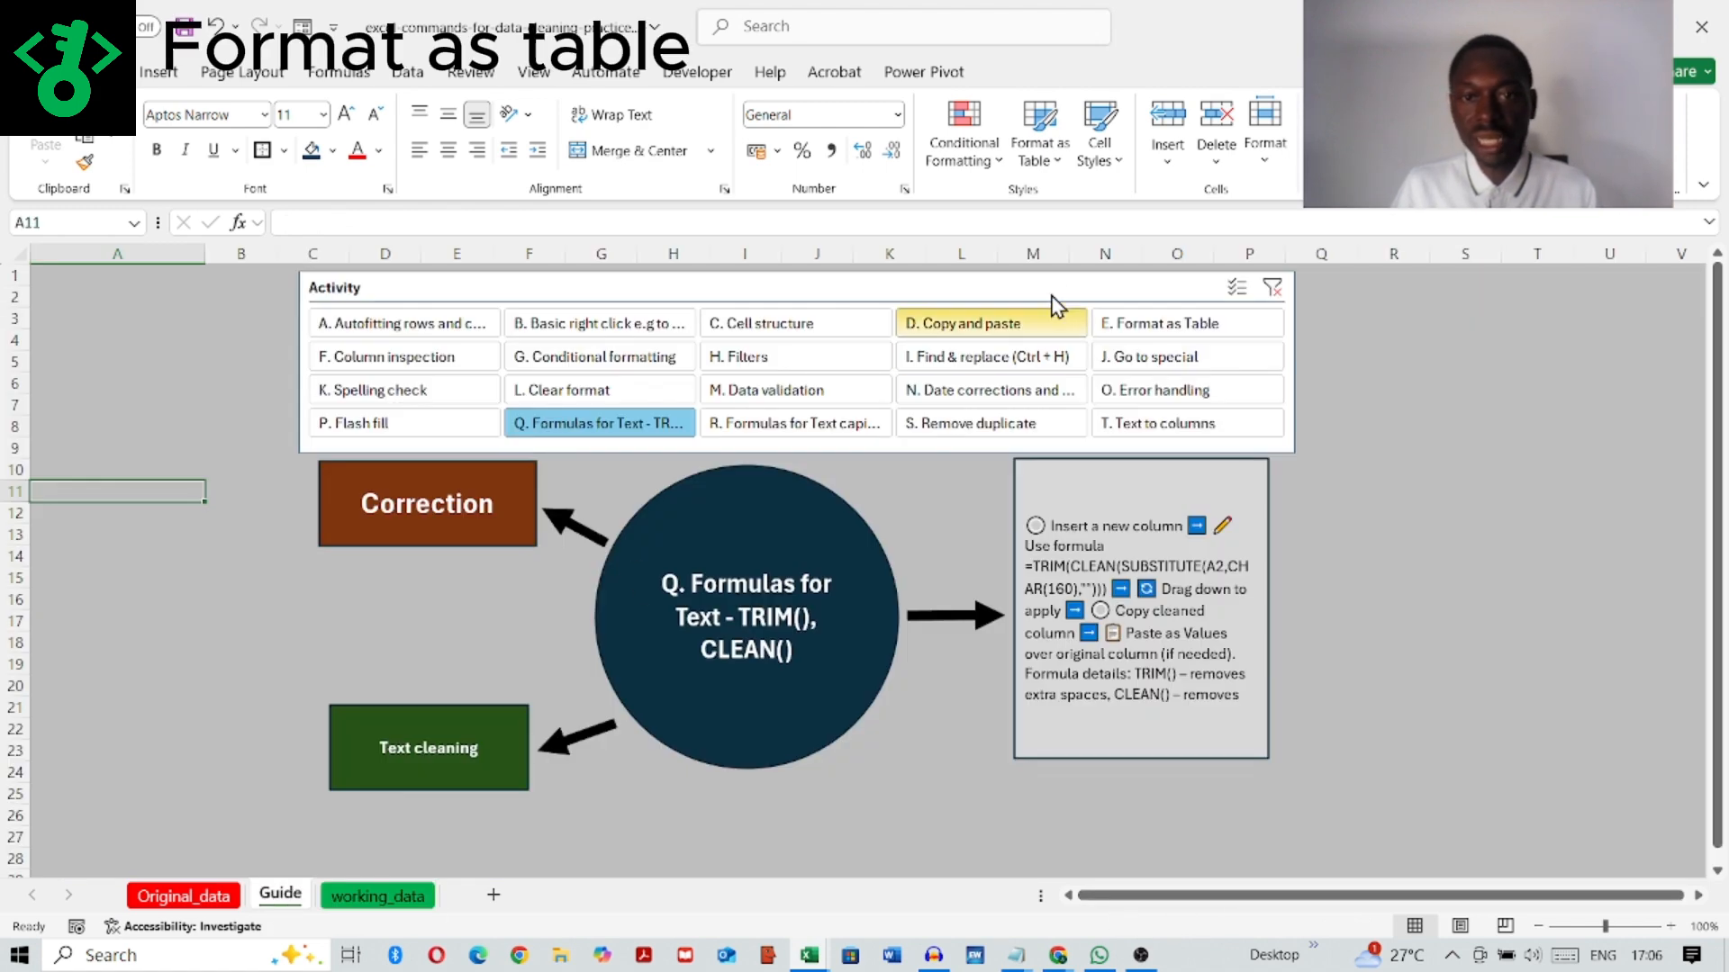
click(1142, 336)
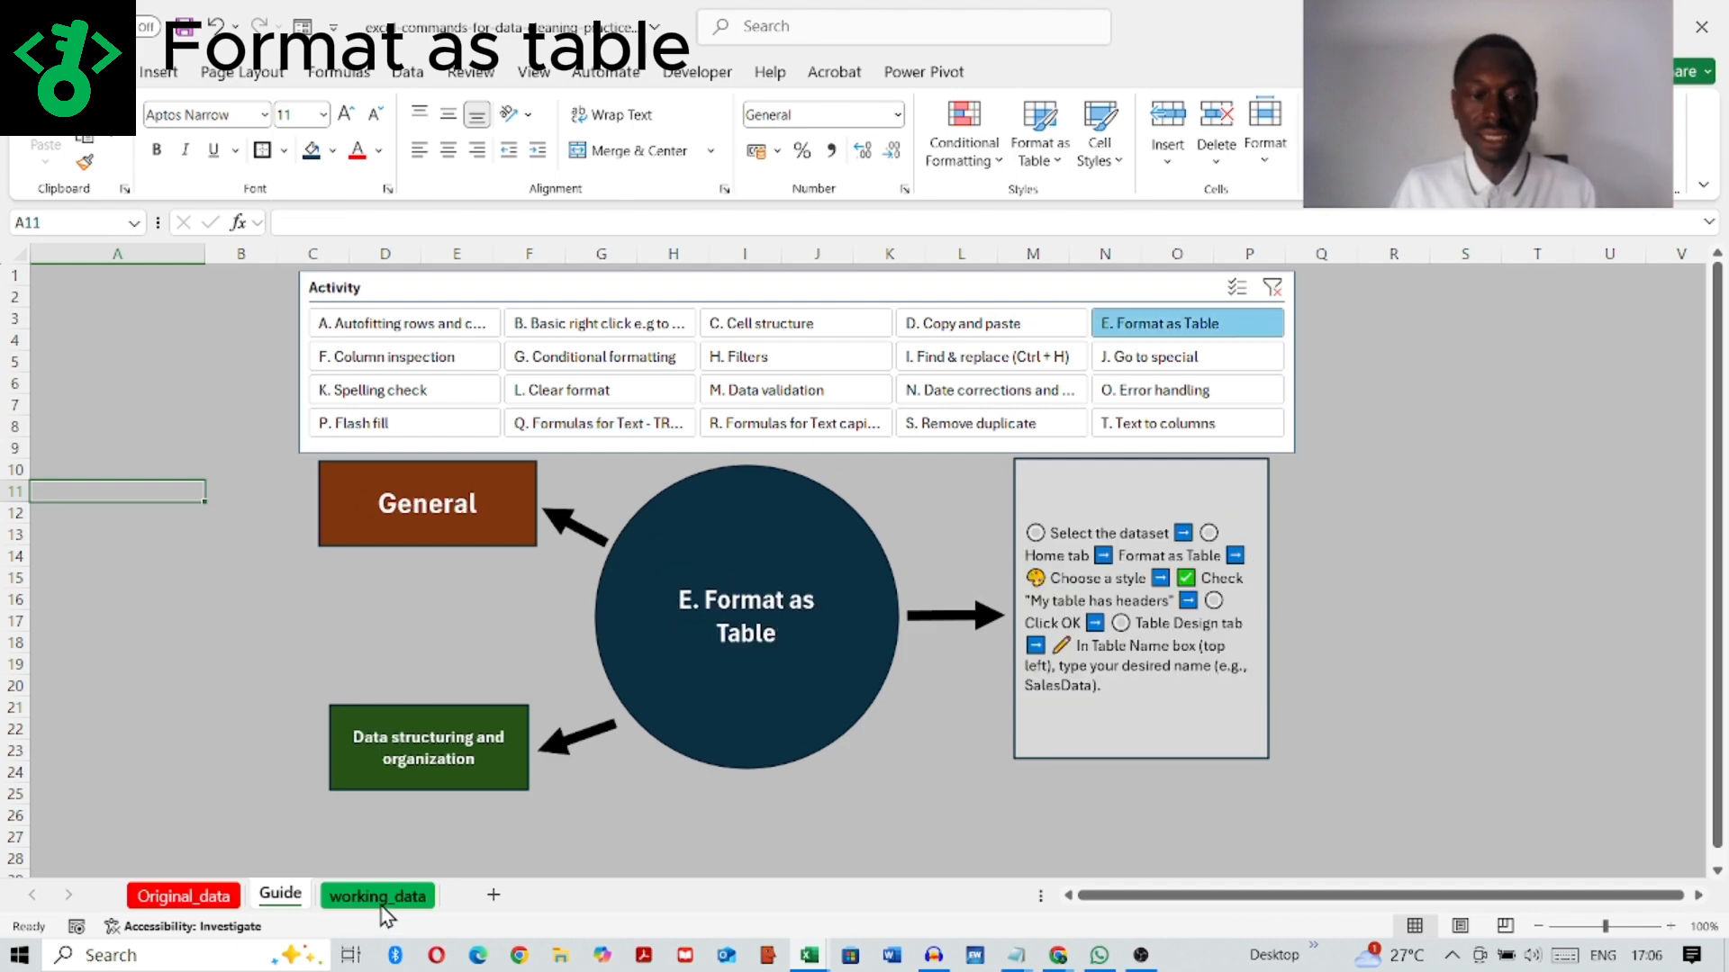
click(350, 904)
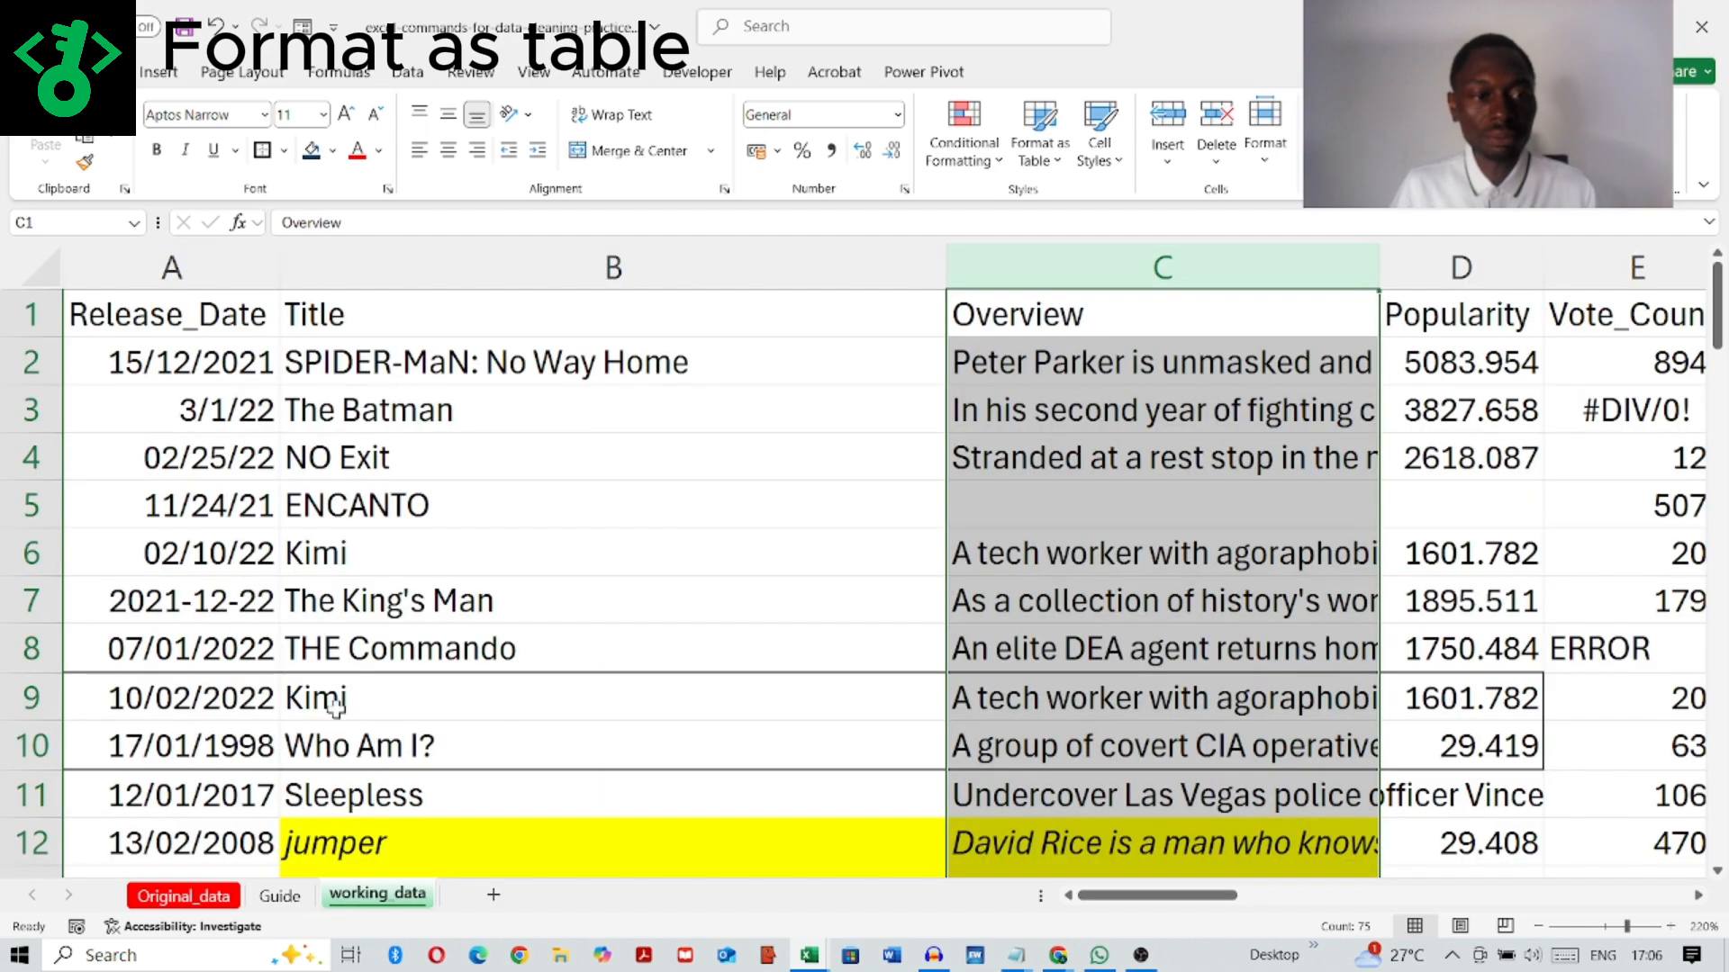
Step: Format the whole dataset A1:I76 as a table with headers, using the light style with a dark blue header row
click(1542, 931)
click(1541, 931)
click(1542, 931)
click(1542, 931)
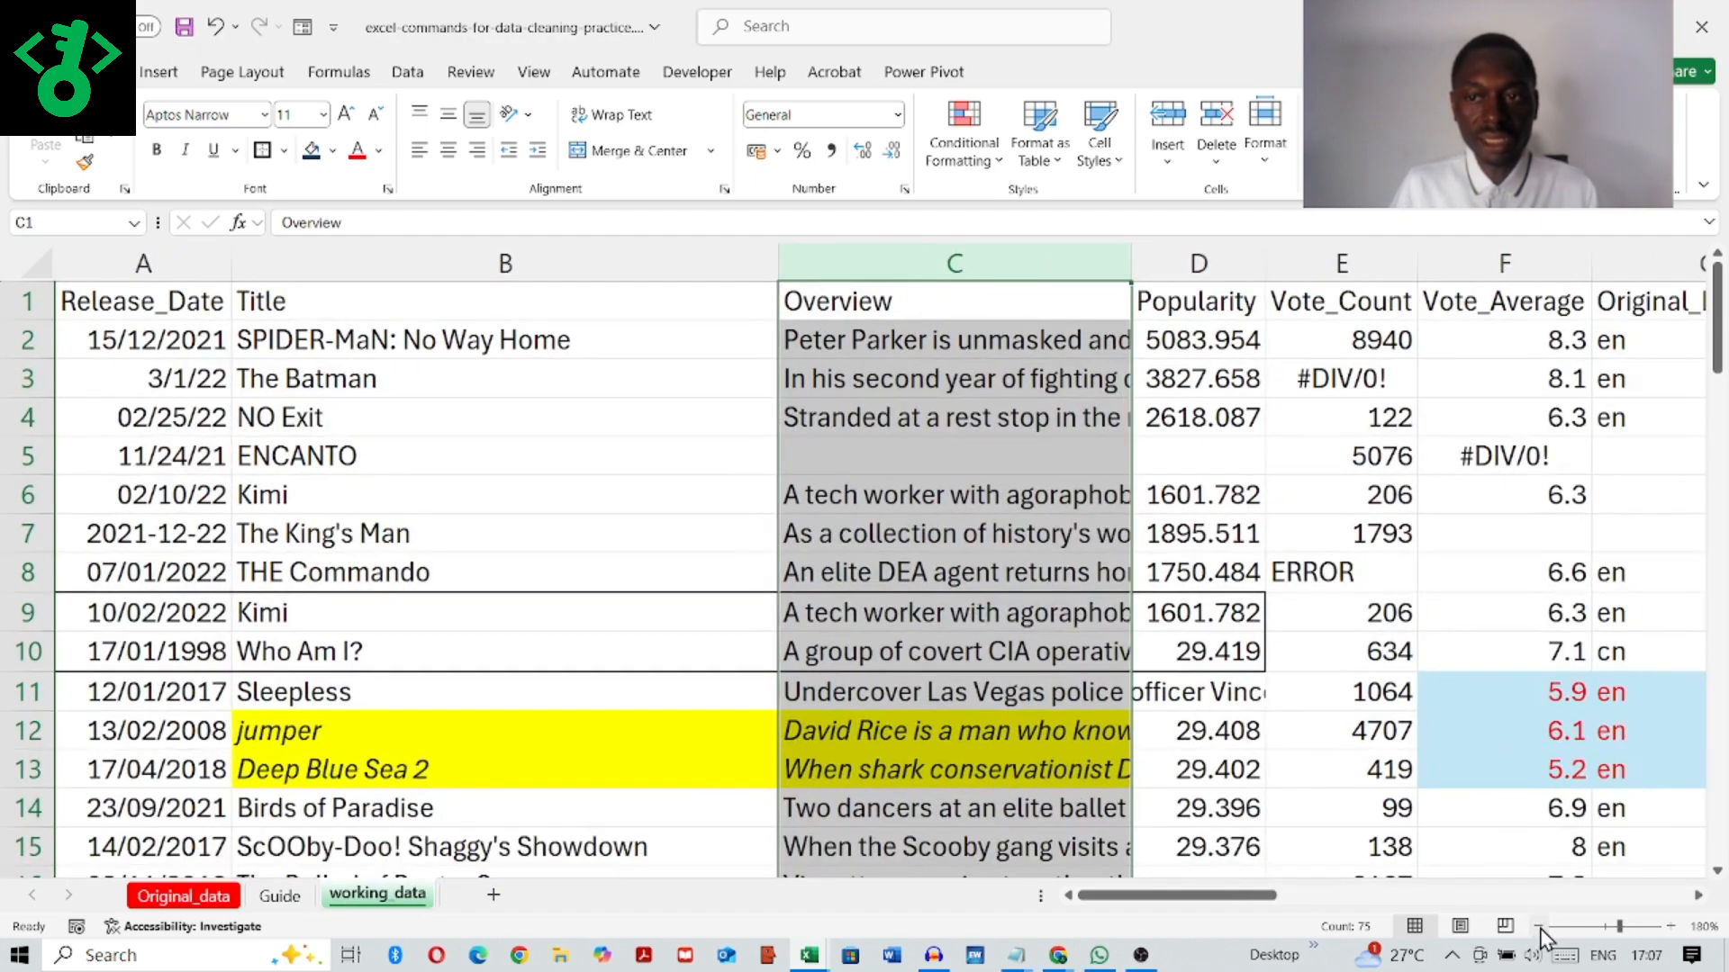
click(1541, 931)
click(114, 304)
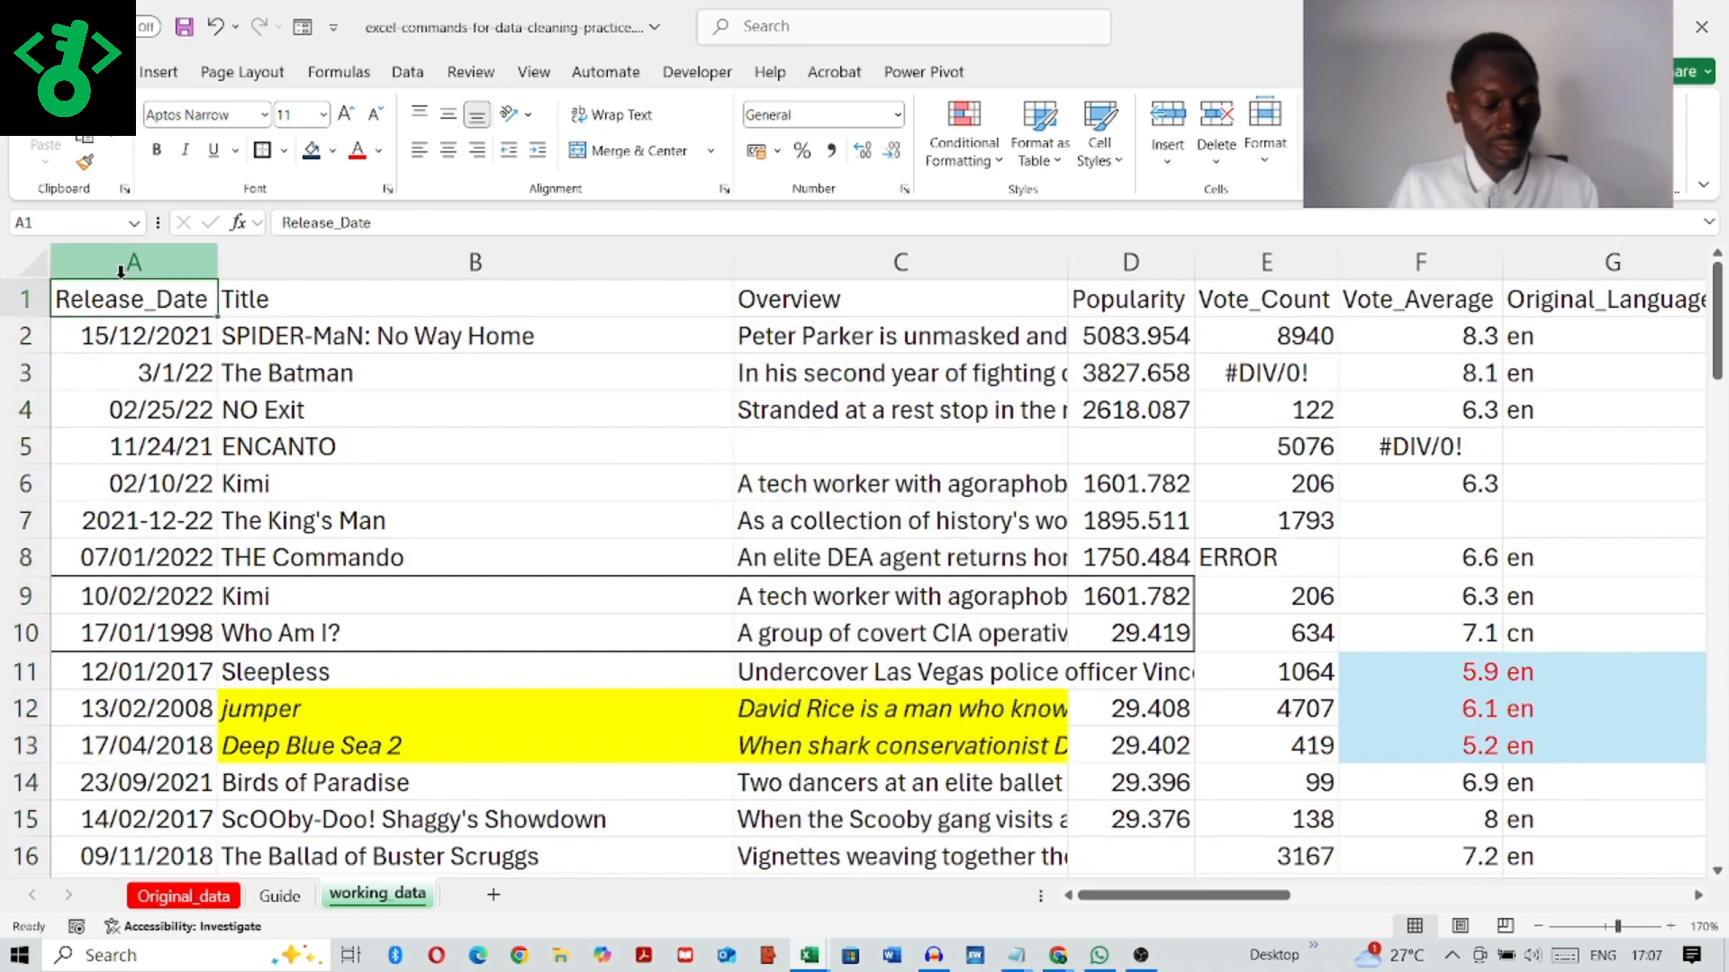
key(ctrl+shift+End)
scroll(982, 558, down, 7)
scroll(975, 557, up, 7)
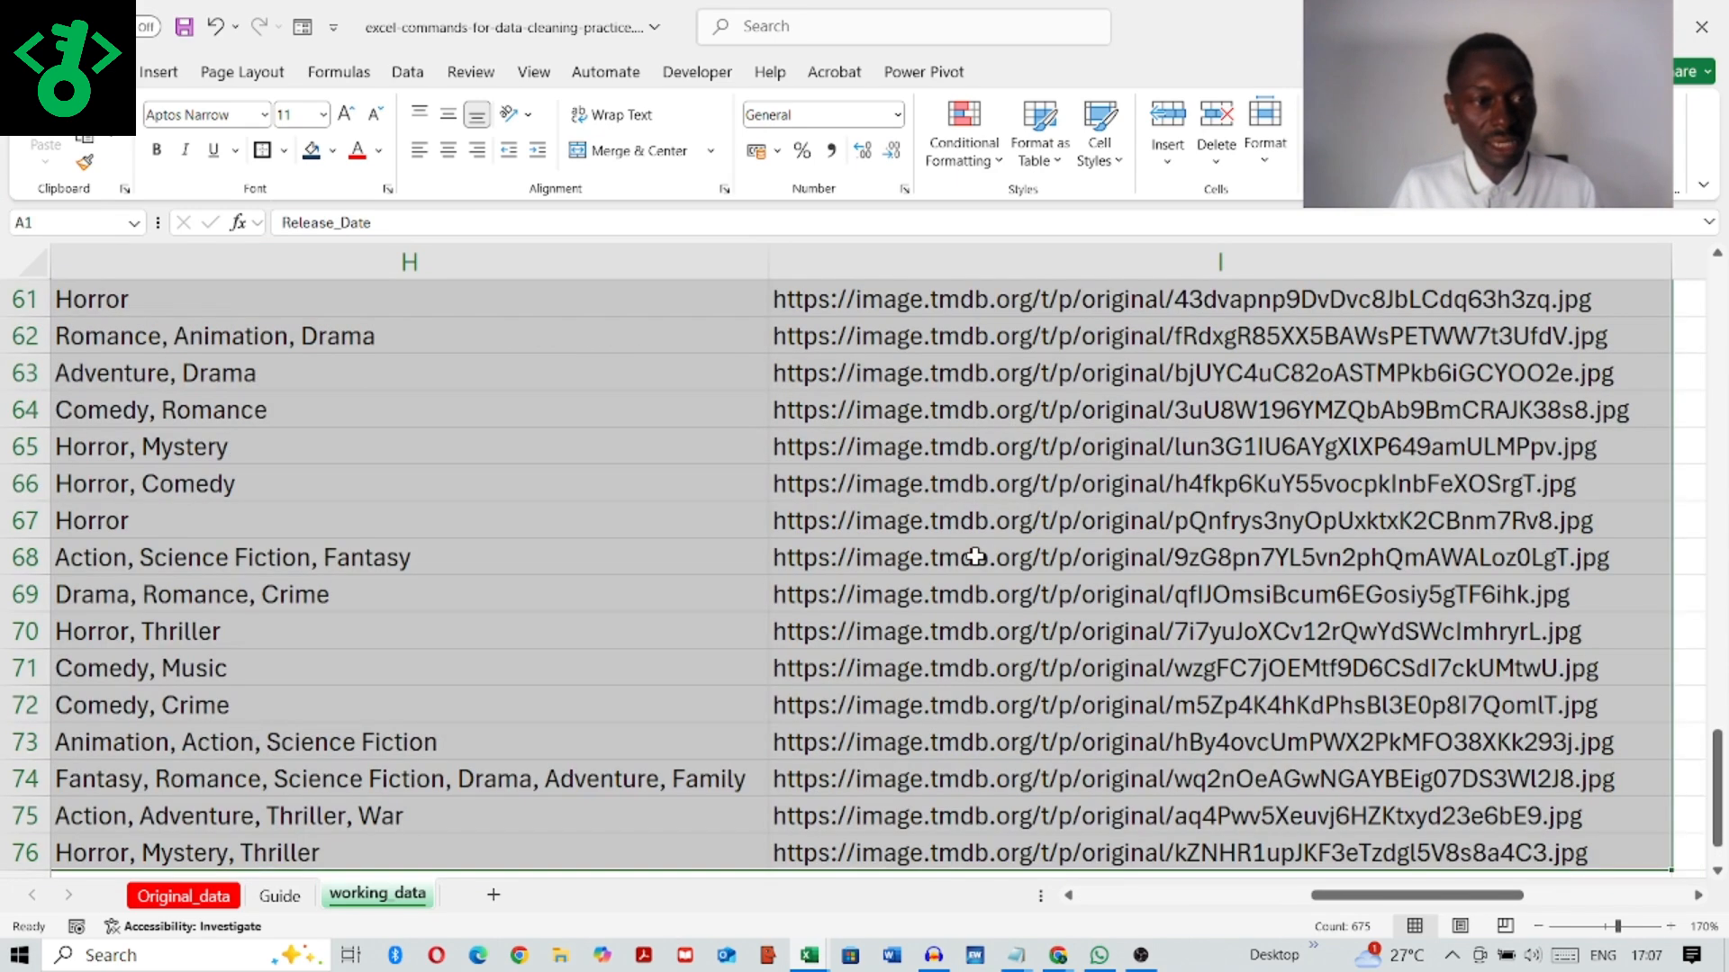
scroll(975, 556, up, 20)
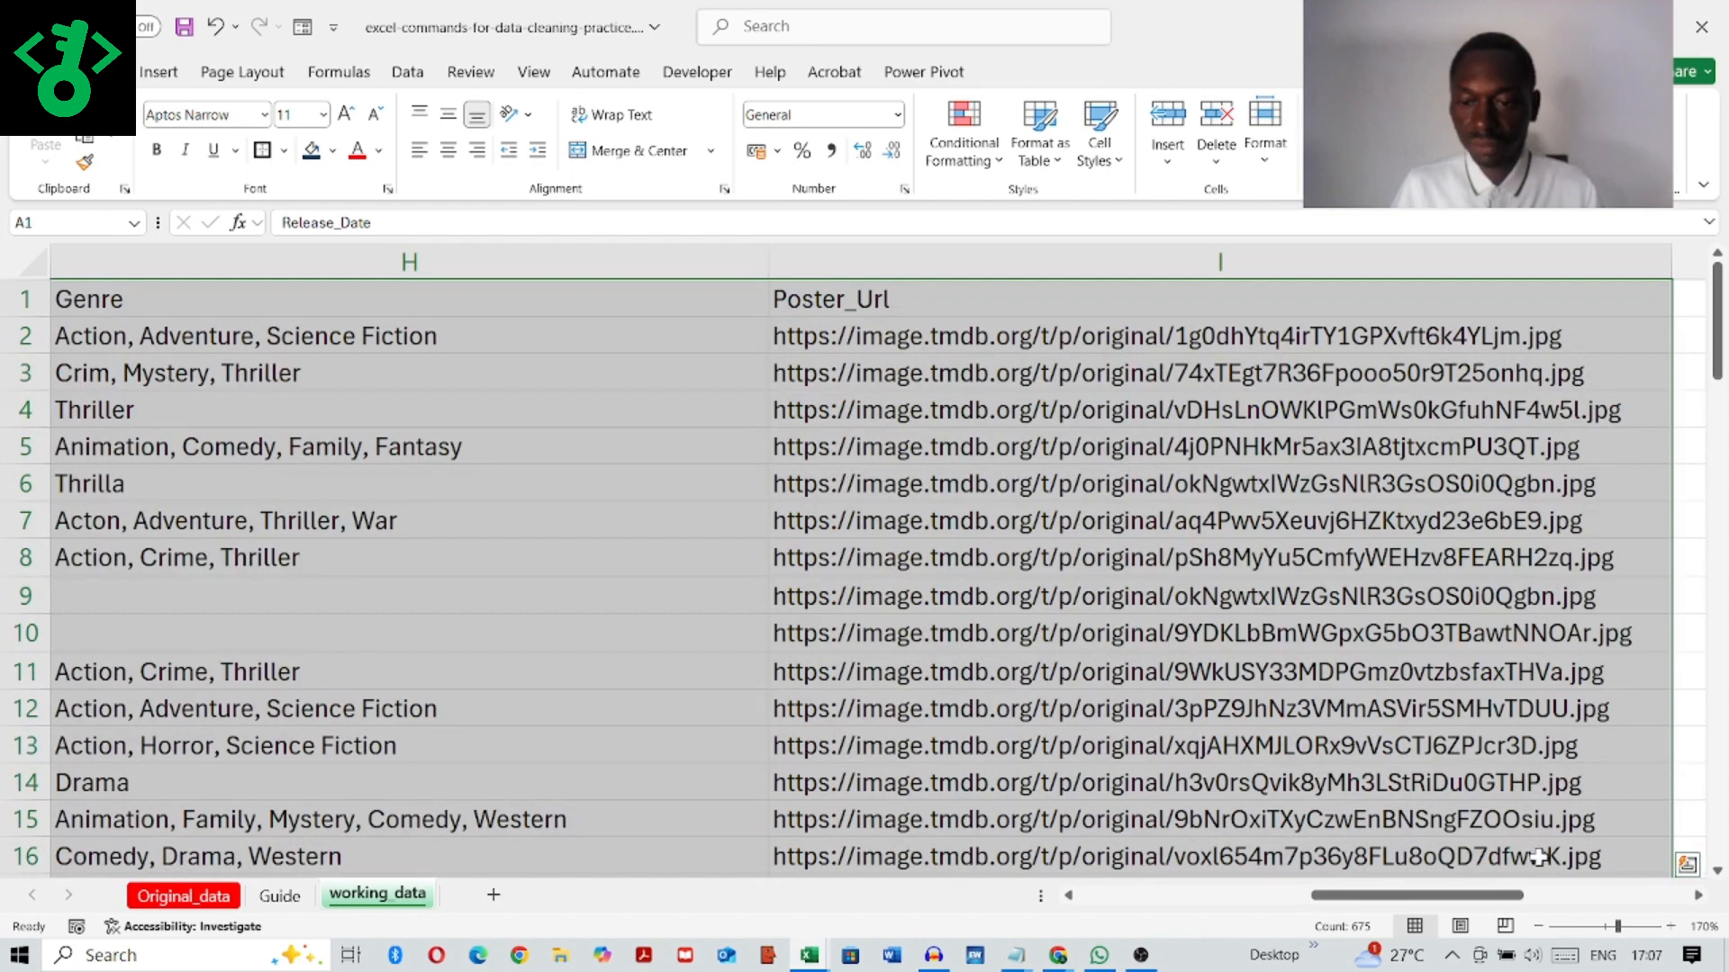
drag(1400, 895, 1019, 911)
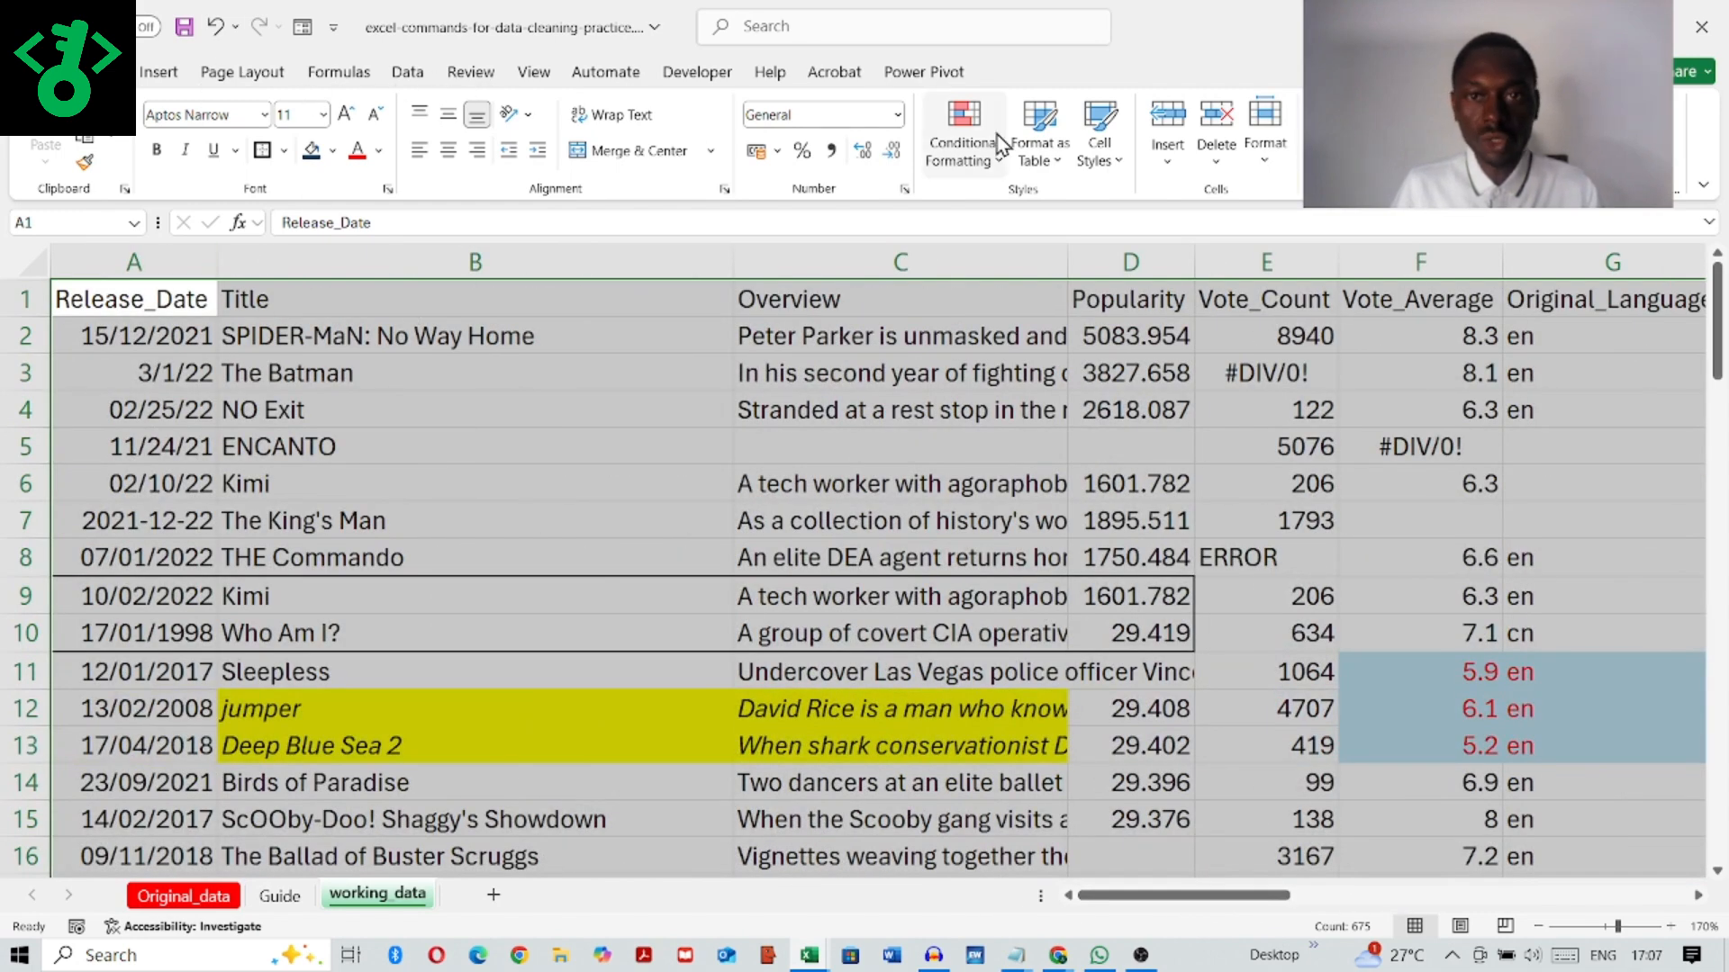
click(1035, 162)
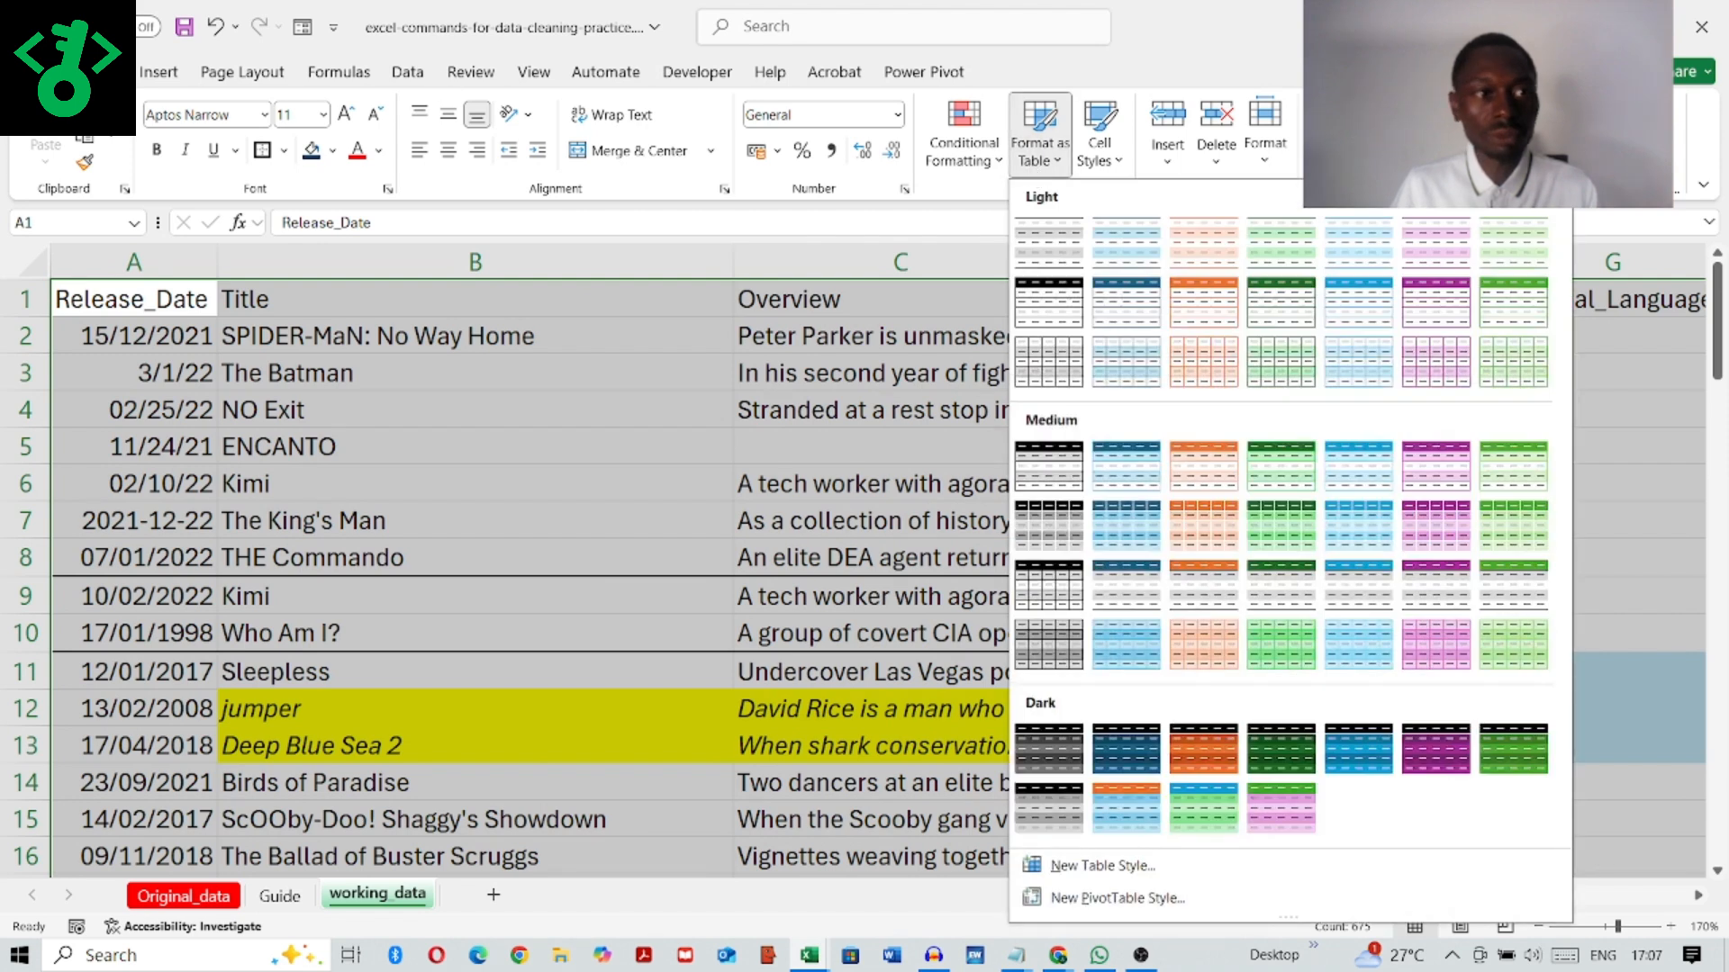
click(1121, 306)
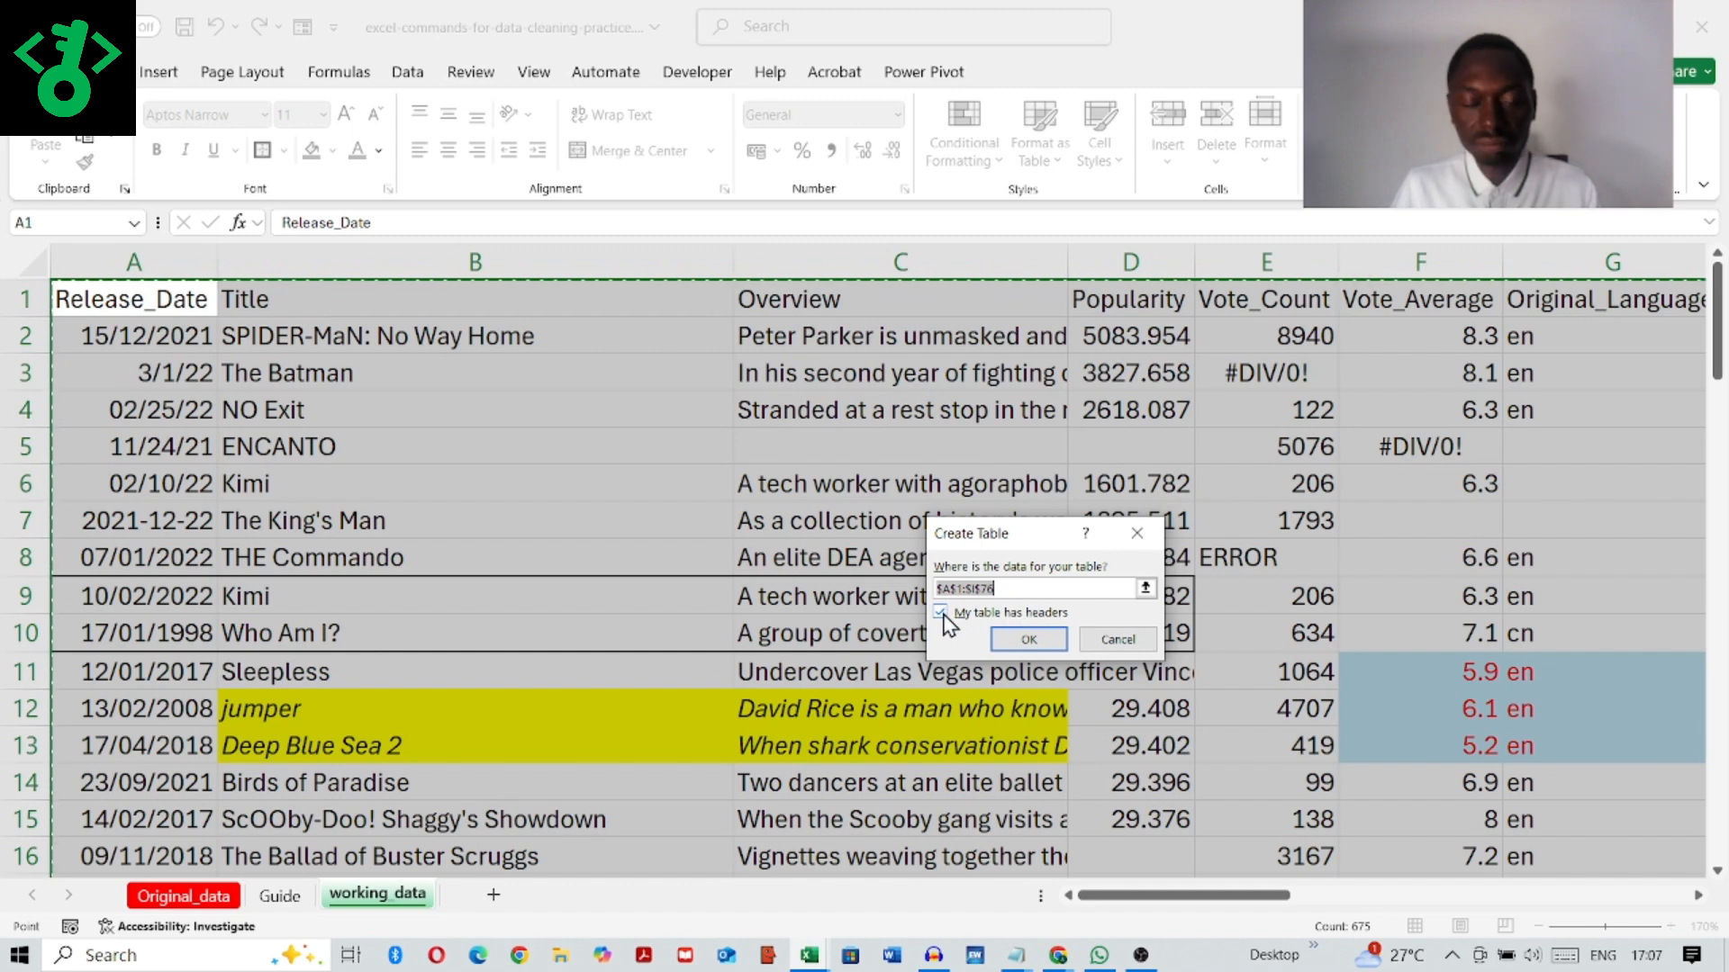
click(1026, 642)
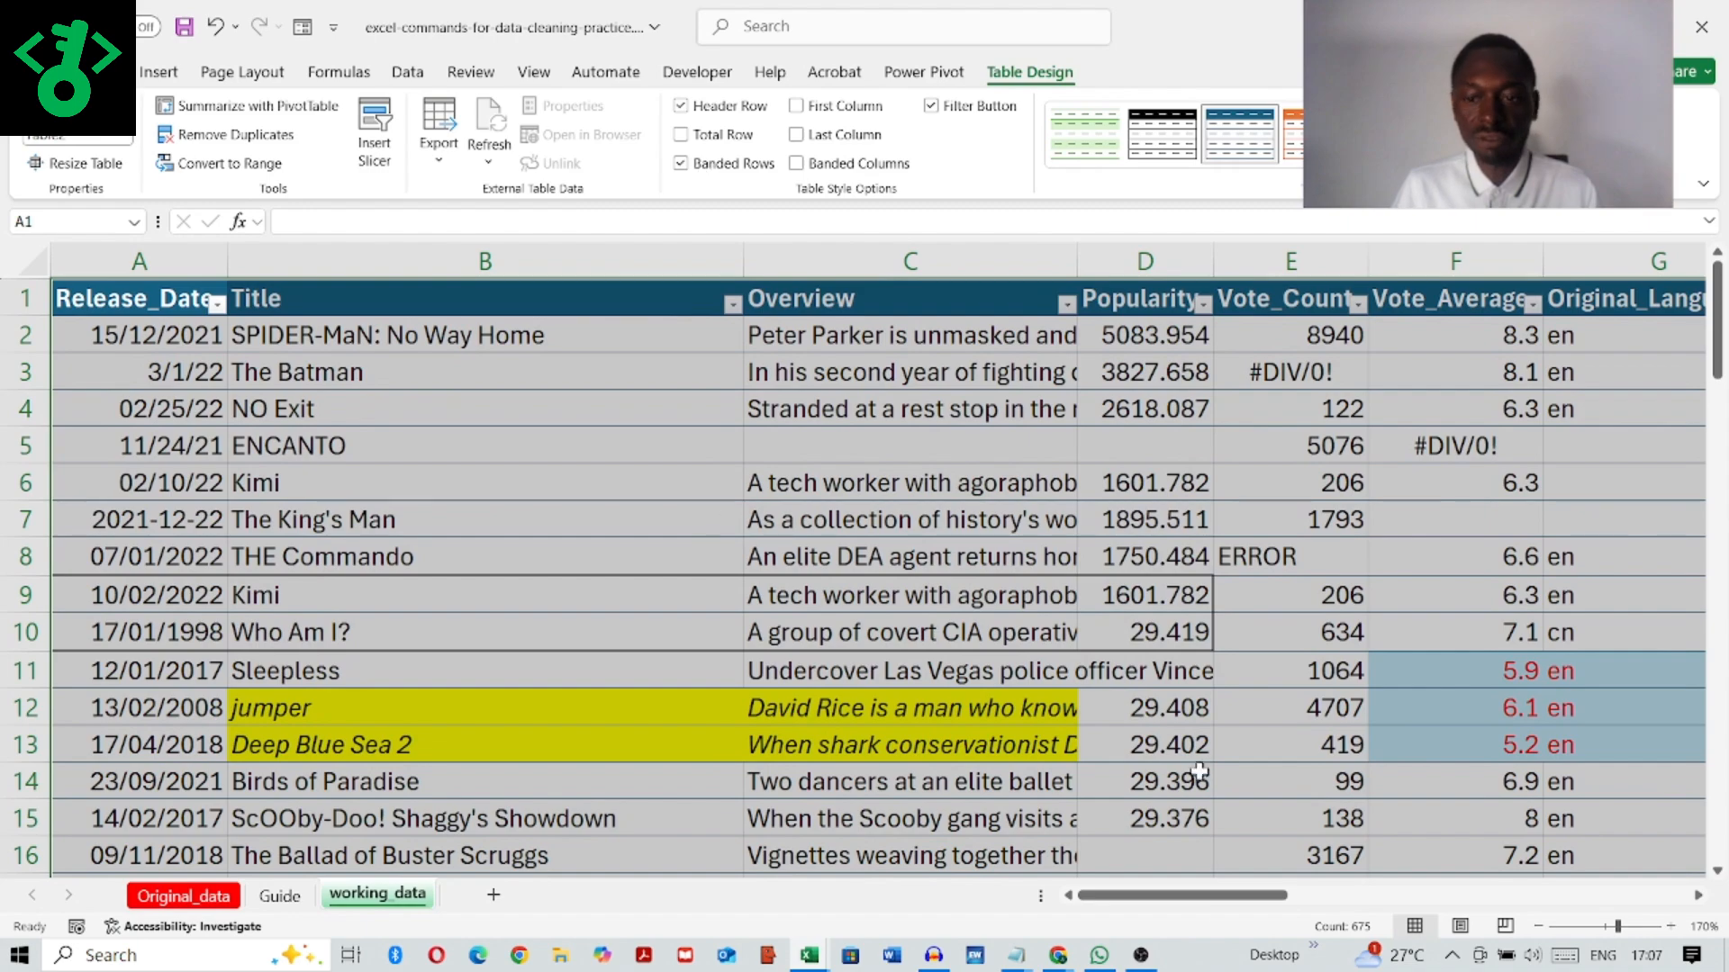
Step: Examine the formatted table at a smaller zoom, from the header row down to the last data row
click(1540, 927)
click(1539, 928)
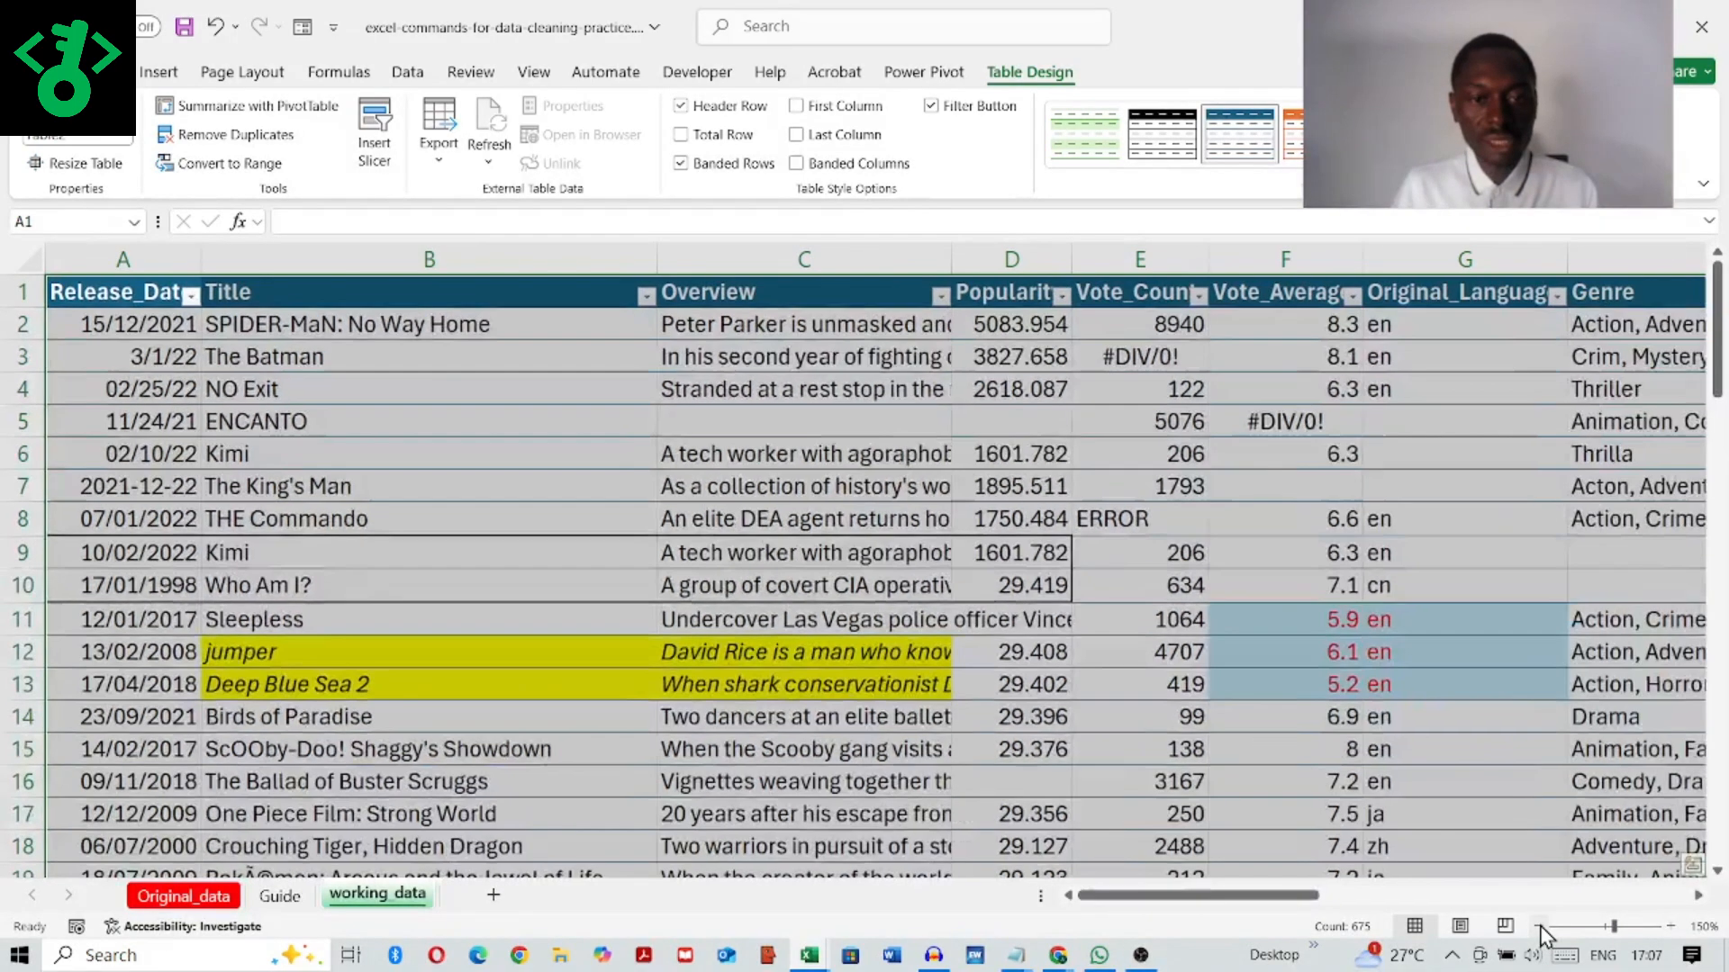
click(1537, 927)
click(1538, 928)
click(1538, 928)
click(1538, 927)
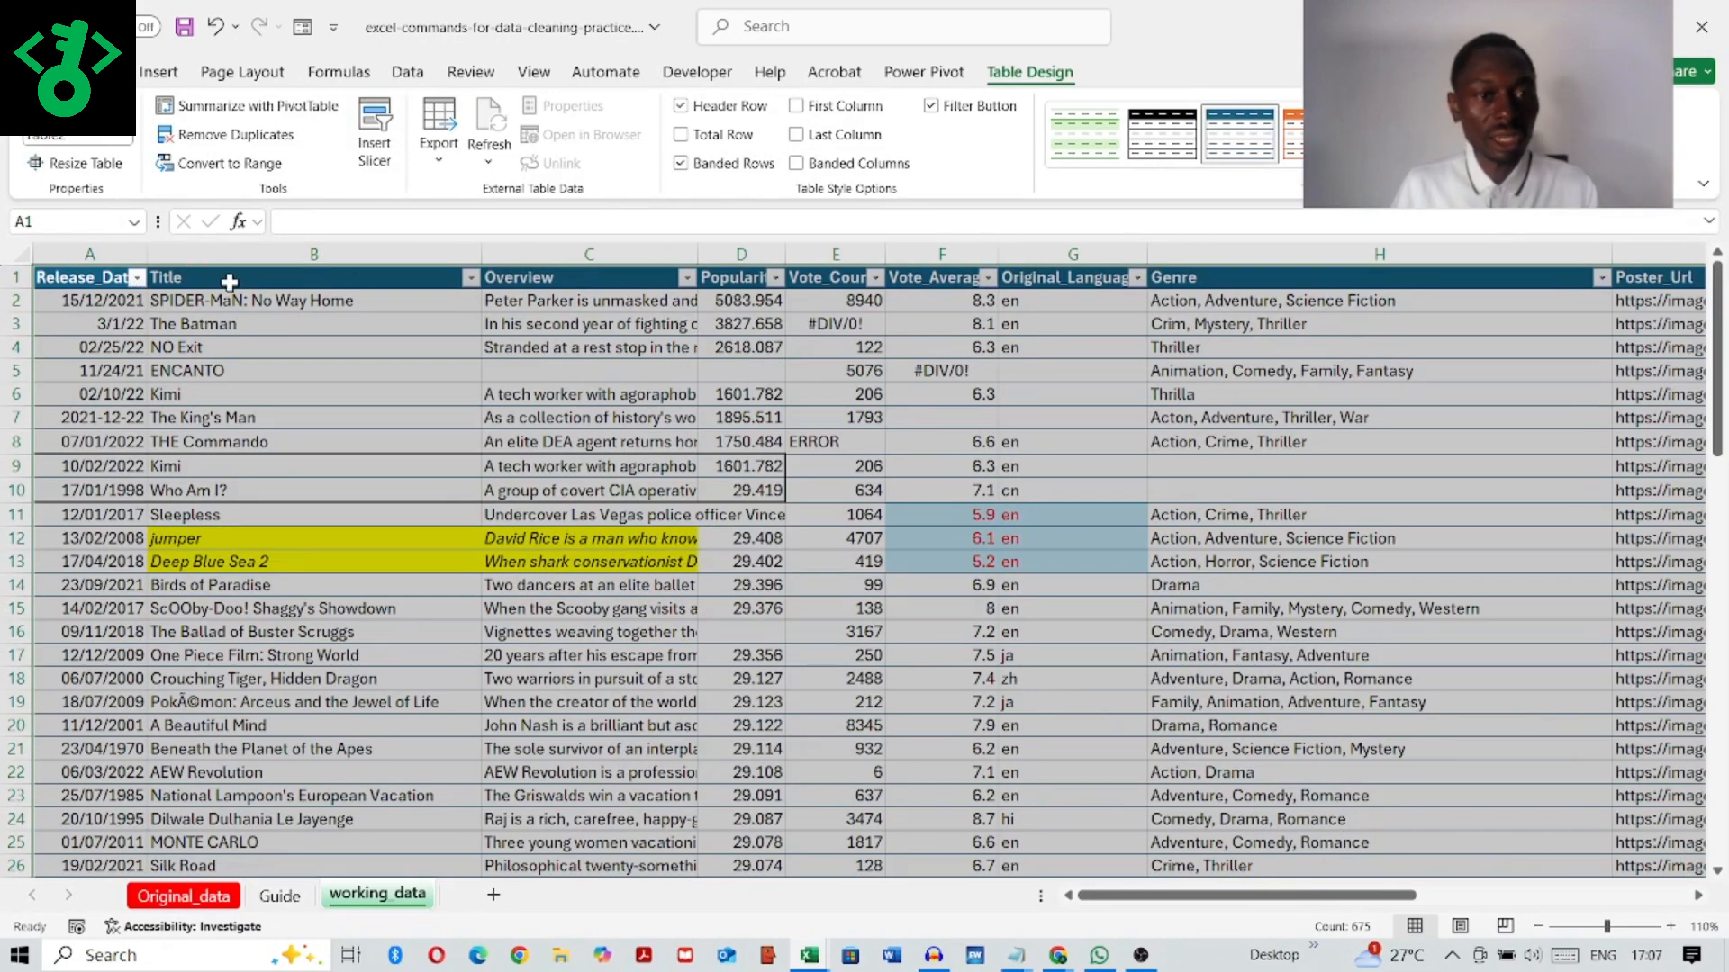
scroll(919, 452, down, 20)
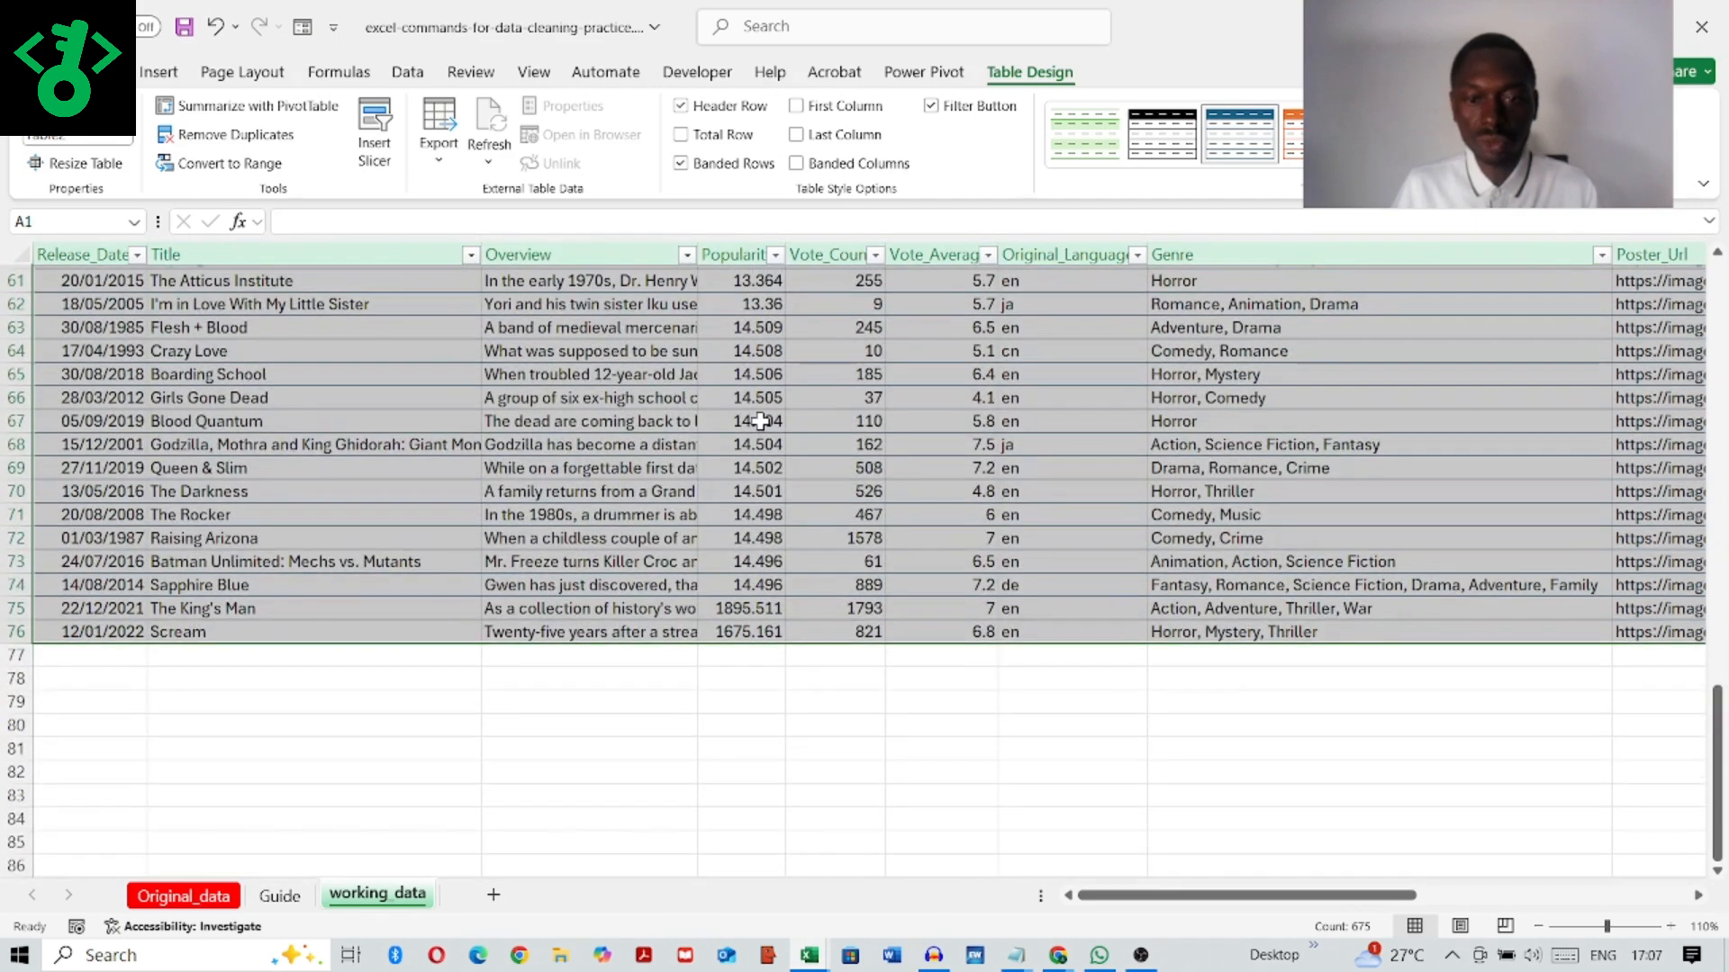
scroll(761, 421, up, 20)
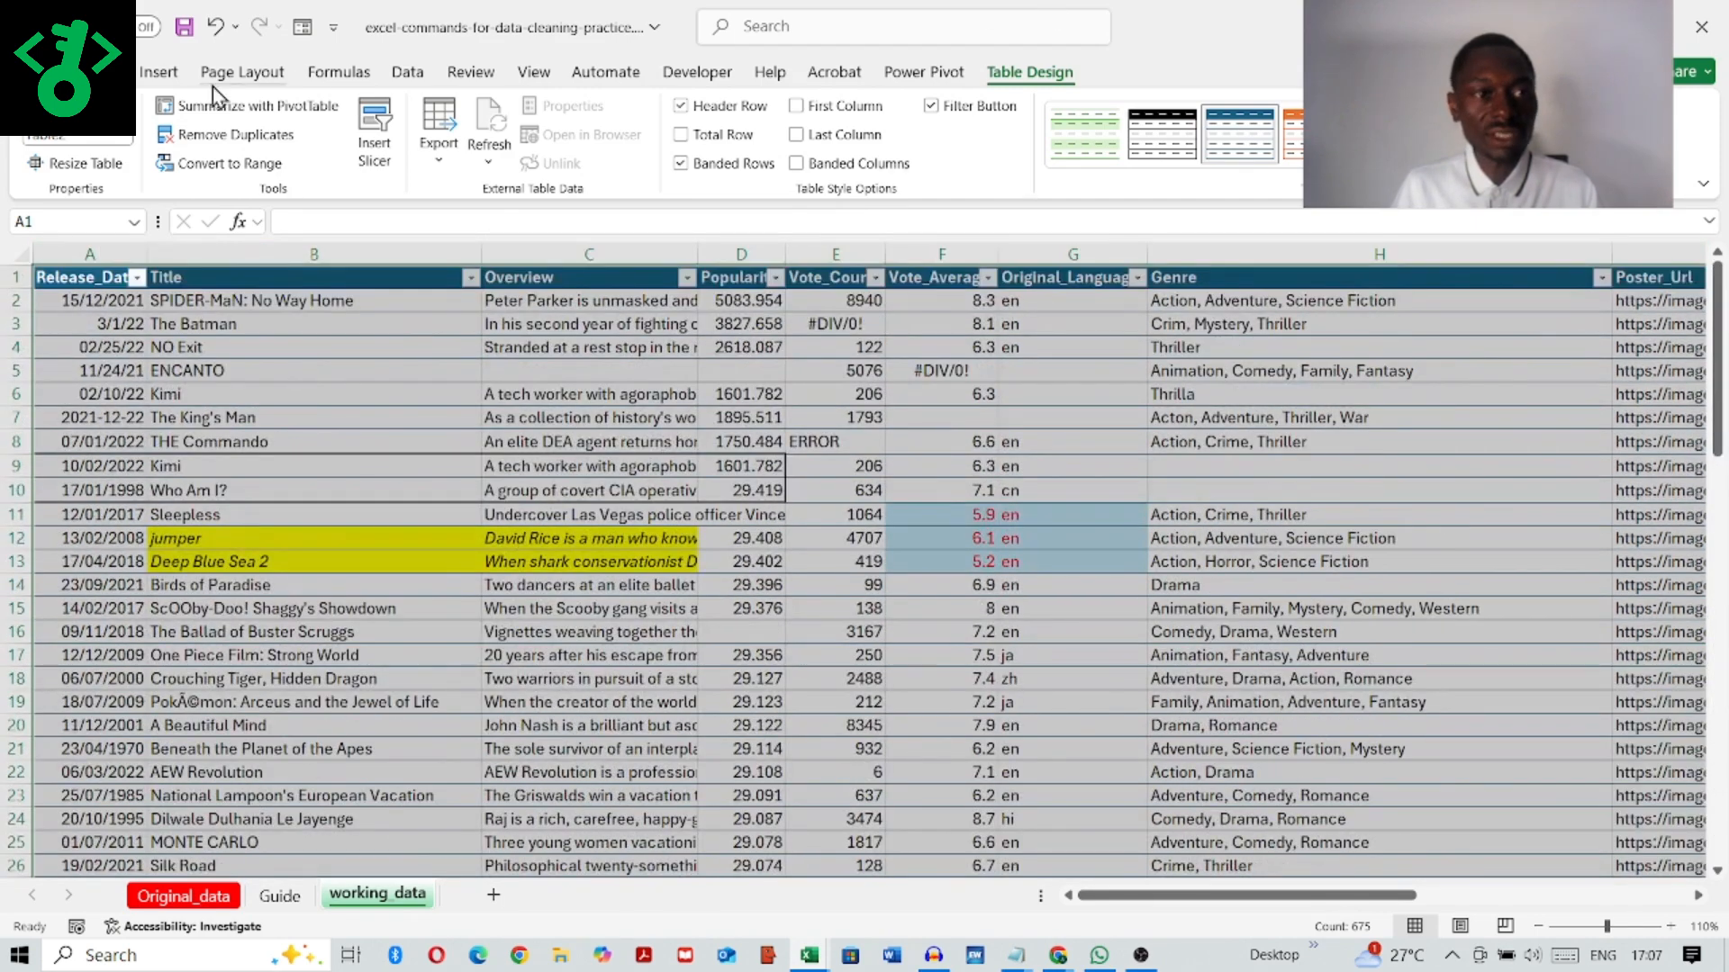
Step: Add a total row beneath the last record of the movie table
click(681, 135)
scroll(948, 541, down, 20)
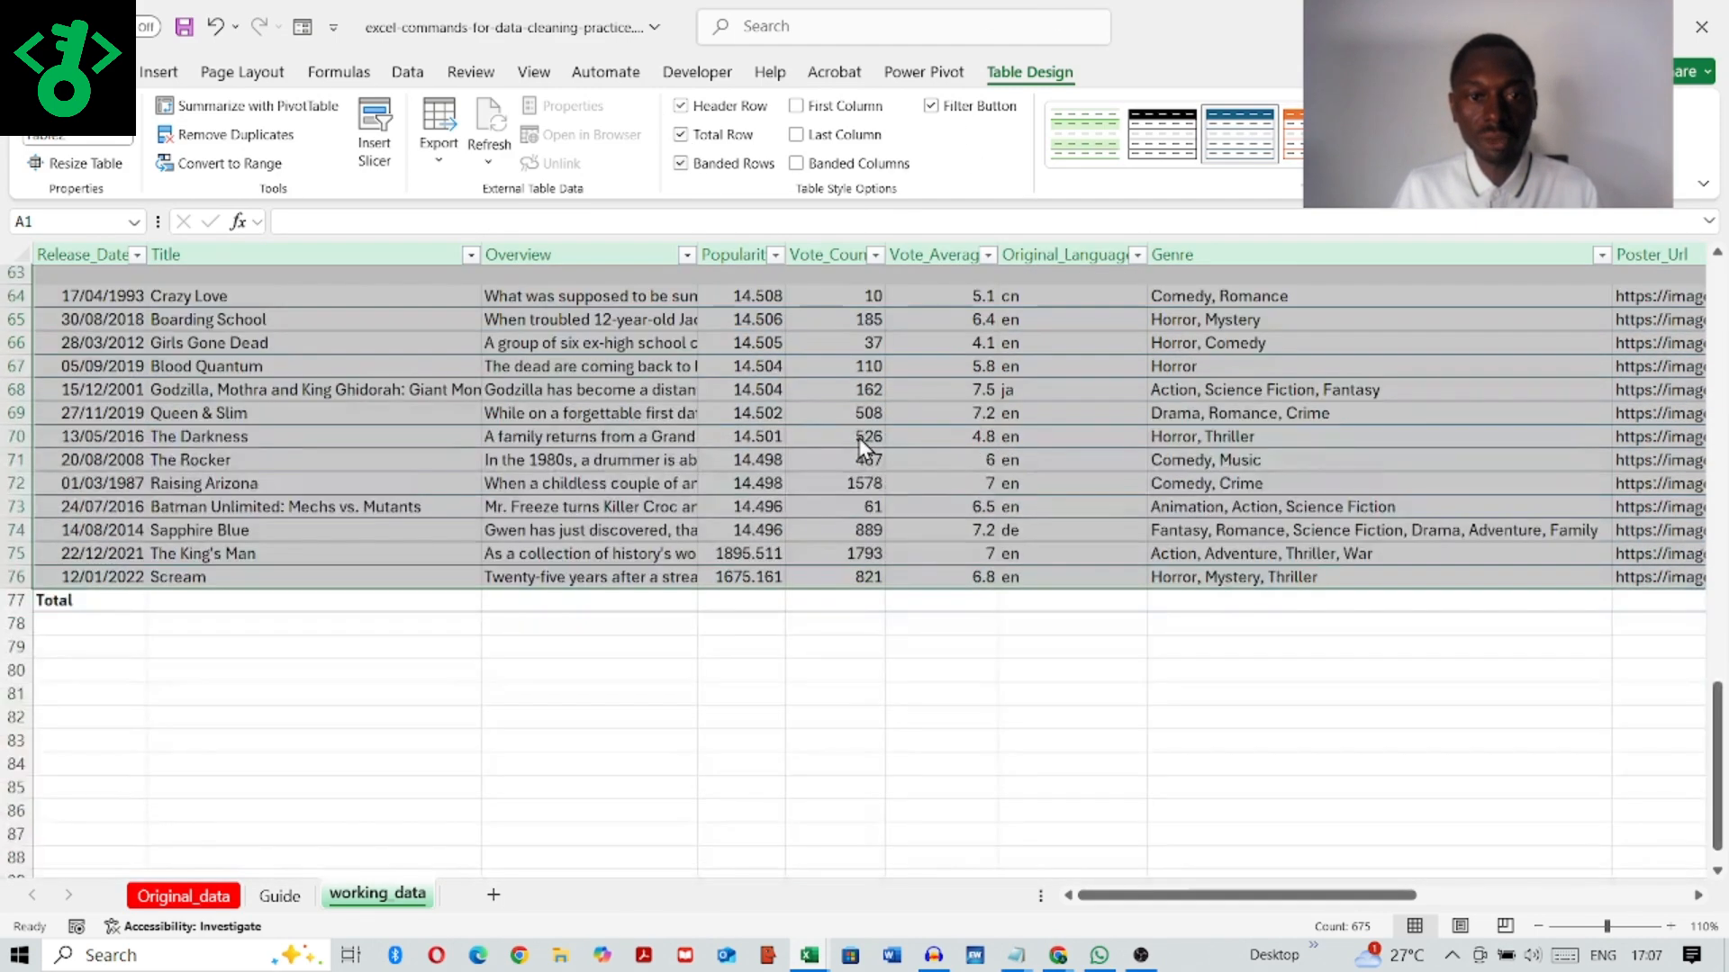
scroll(917, 401, up, 3)
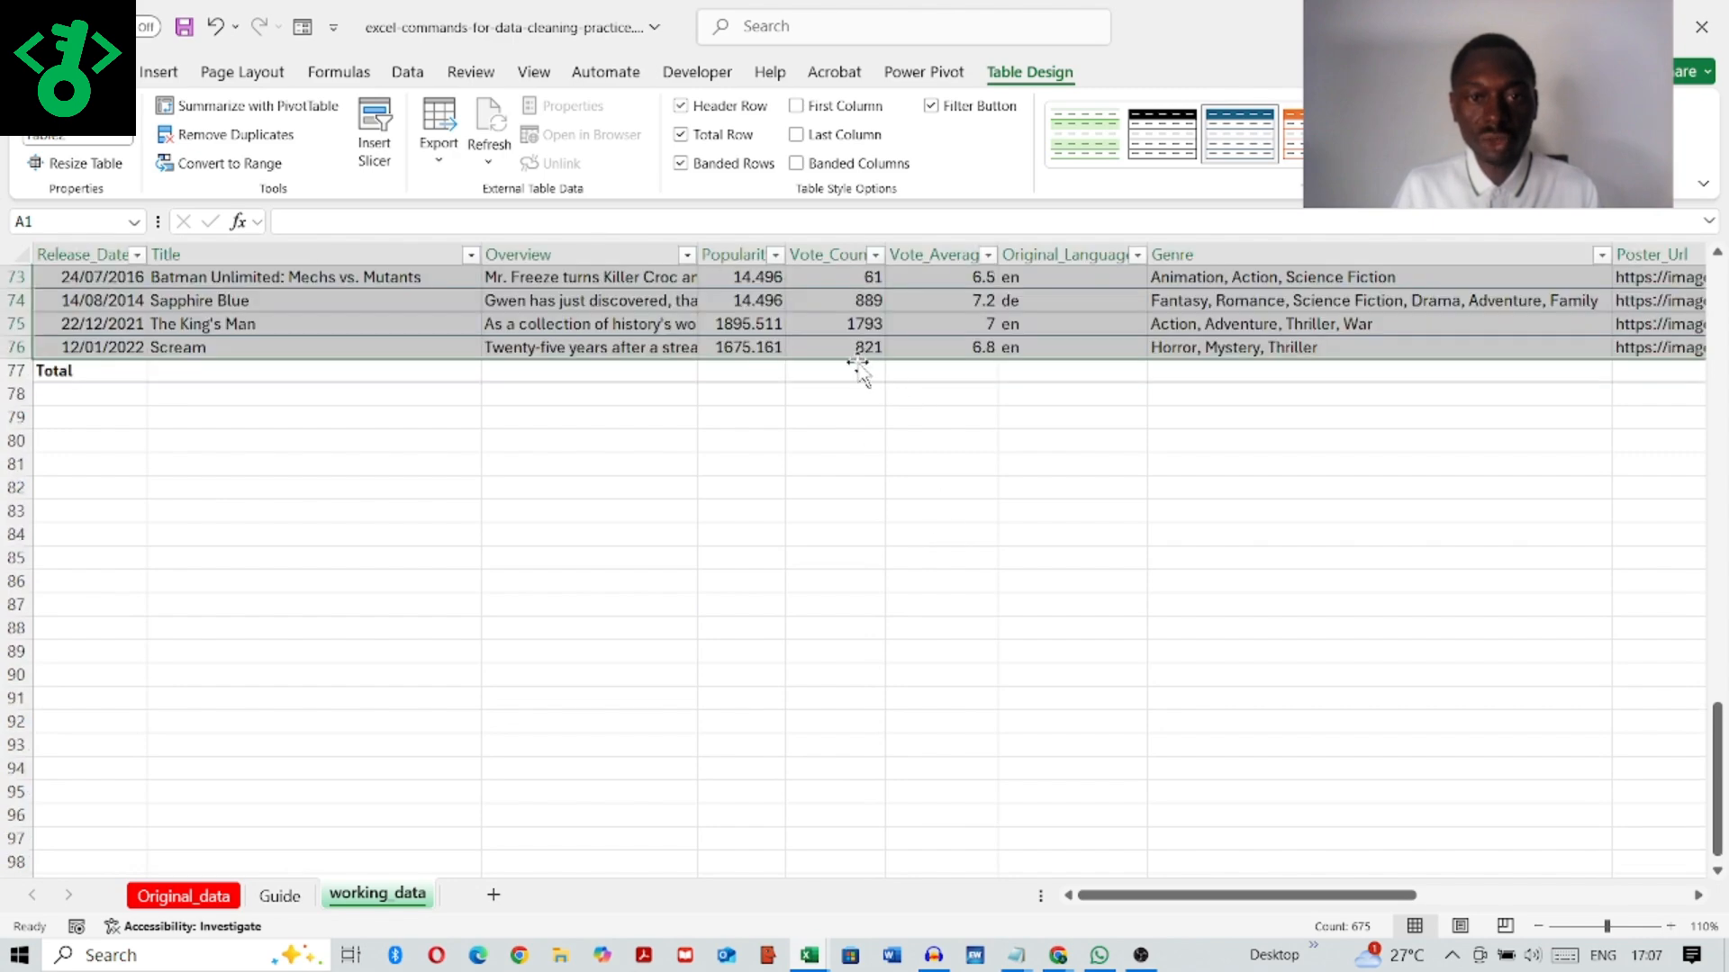
Step: Try the Average and Max functions for Popularity in total-row cell D77, and remove the total row
click(862, 370)
click(899, 373)
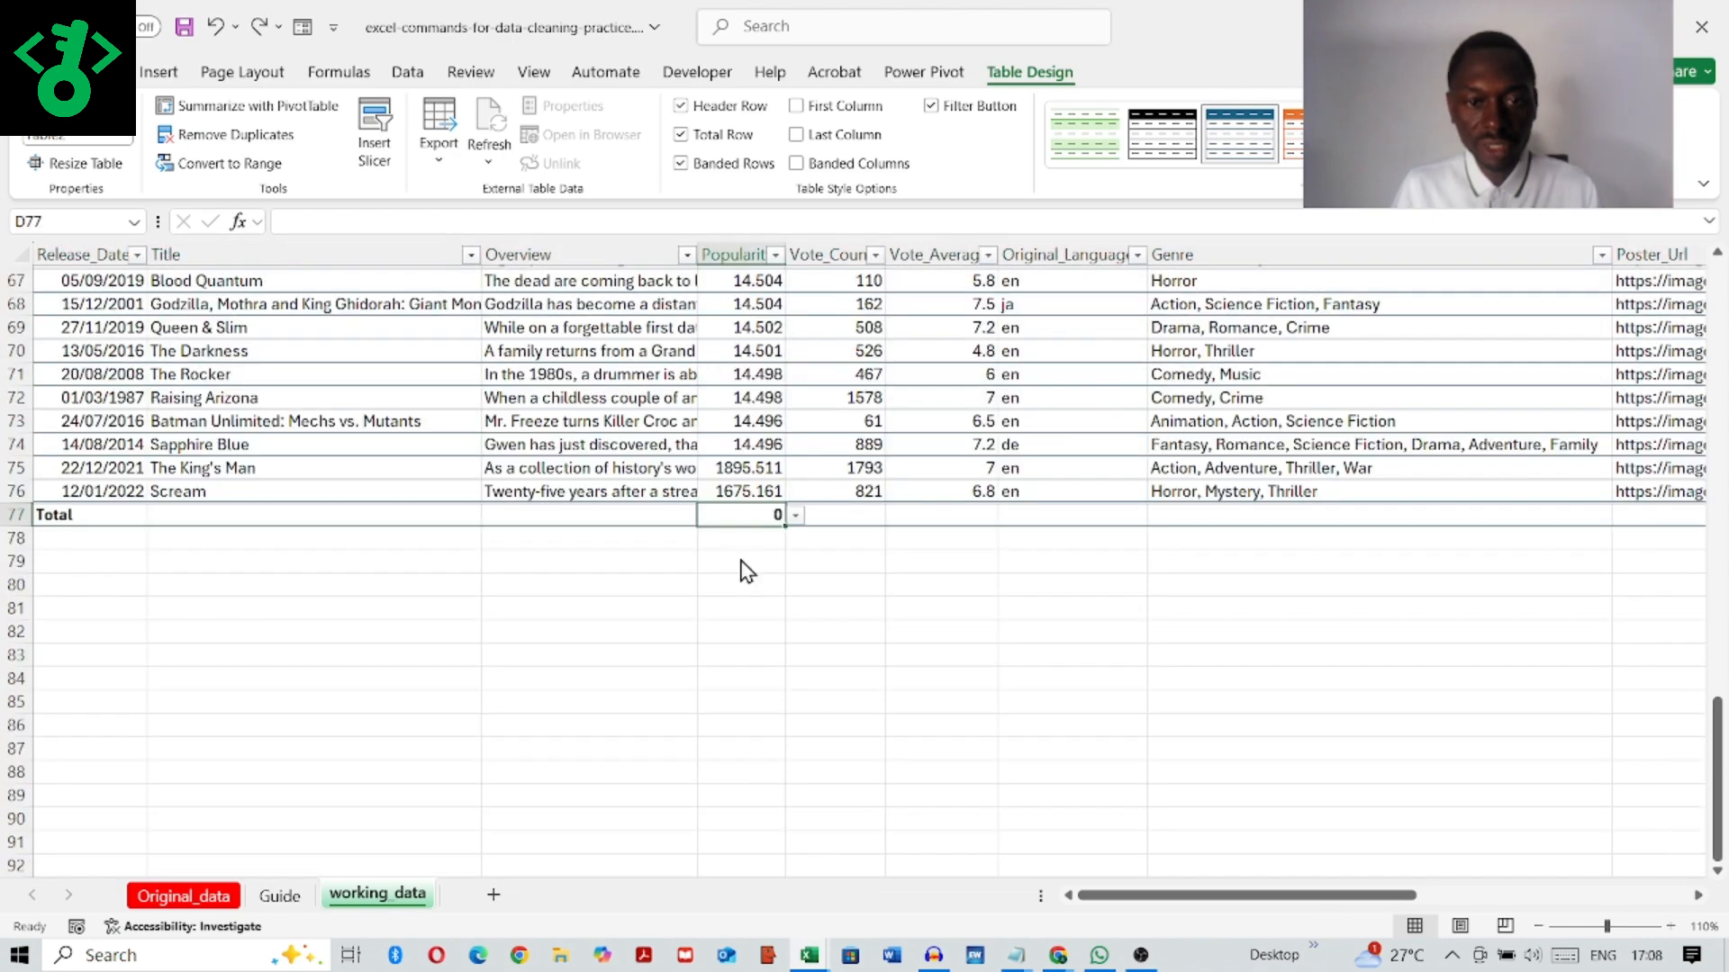
click(797, 522)
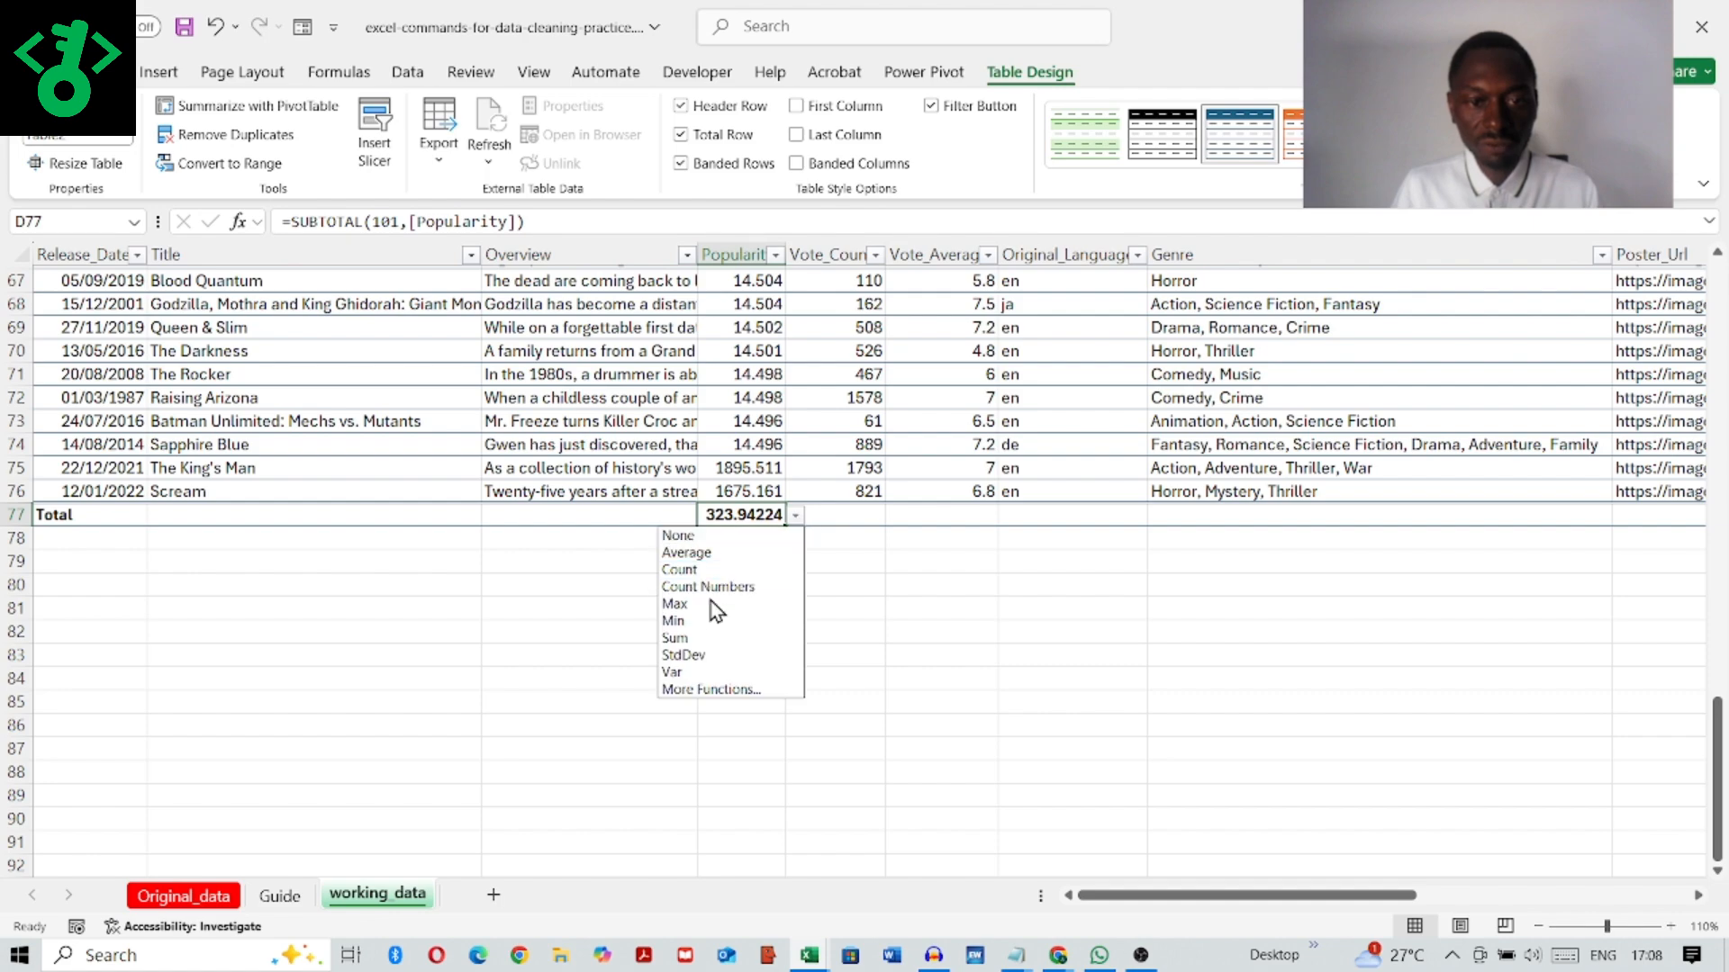
click(712, 604)
scroll(837, 531, up, 8)
scroll(863, 494, up, 8)
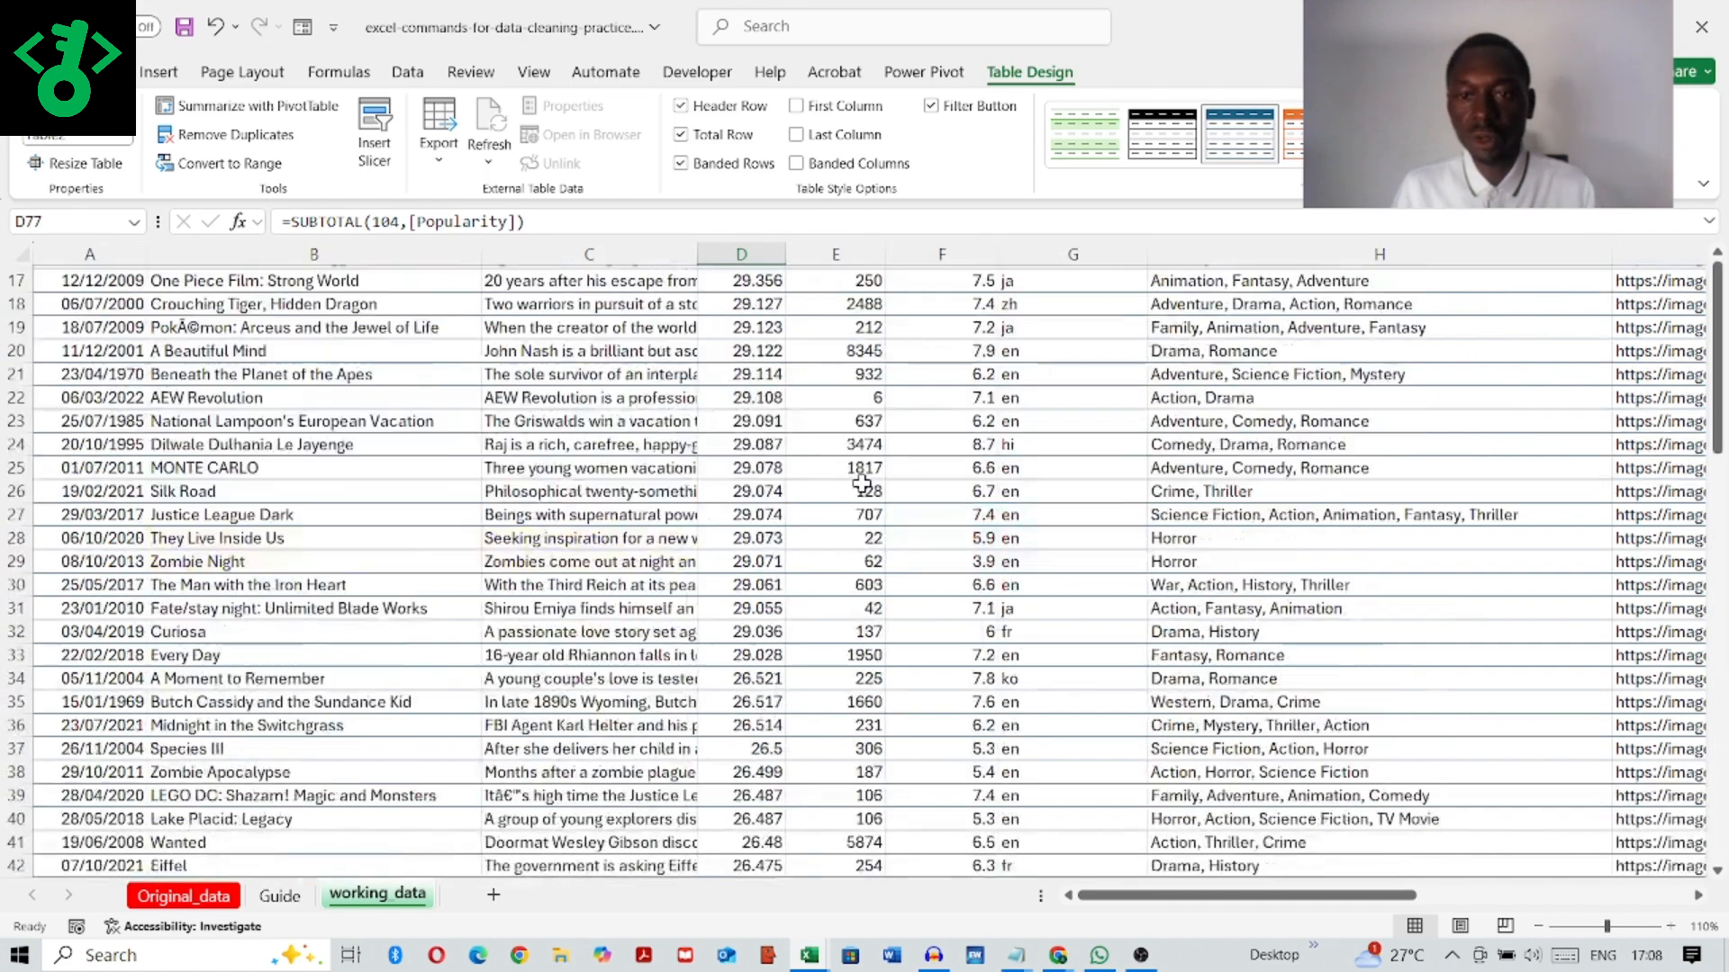
scroll(862, 494, down, 1)
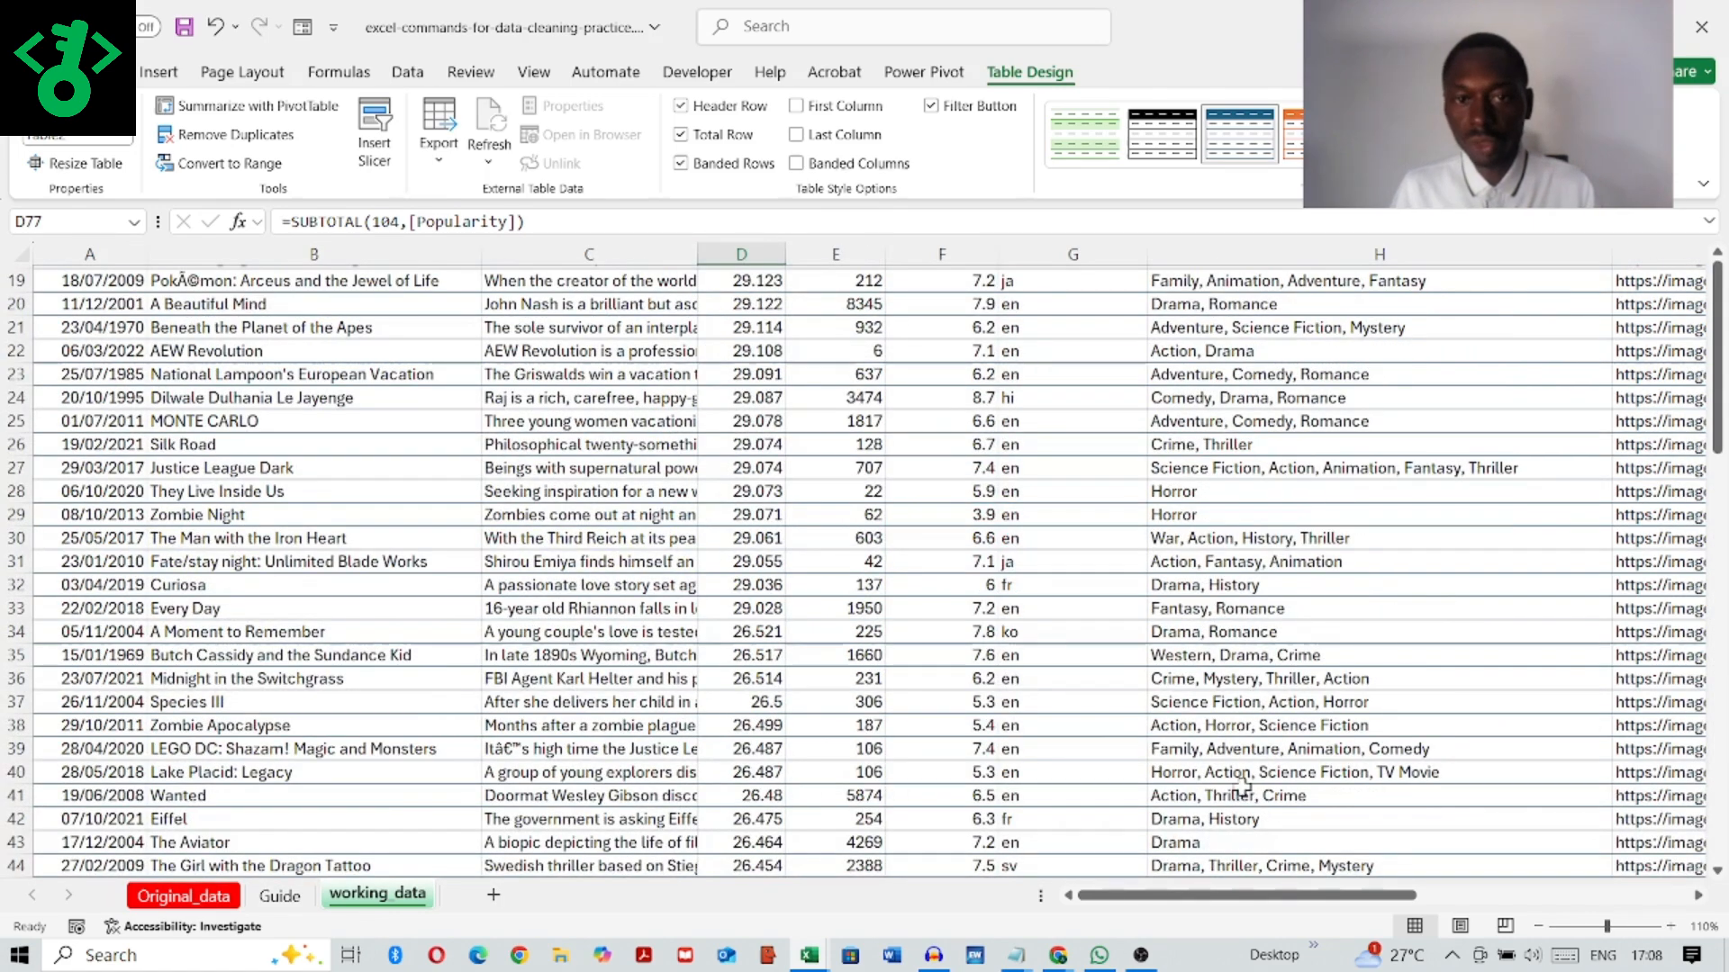
click(682, 134)
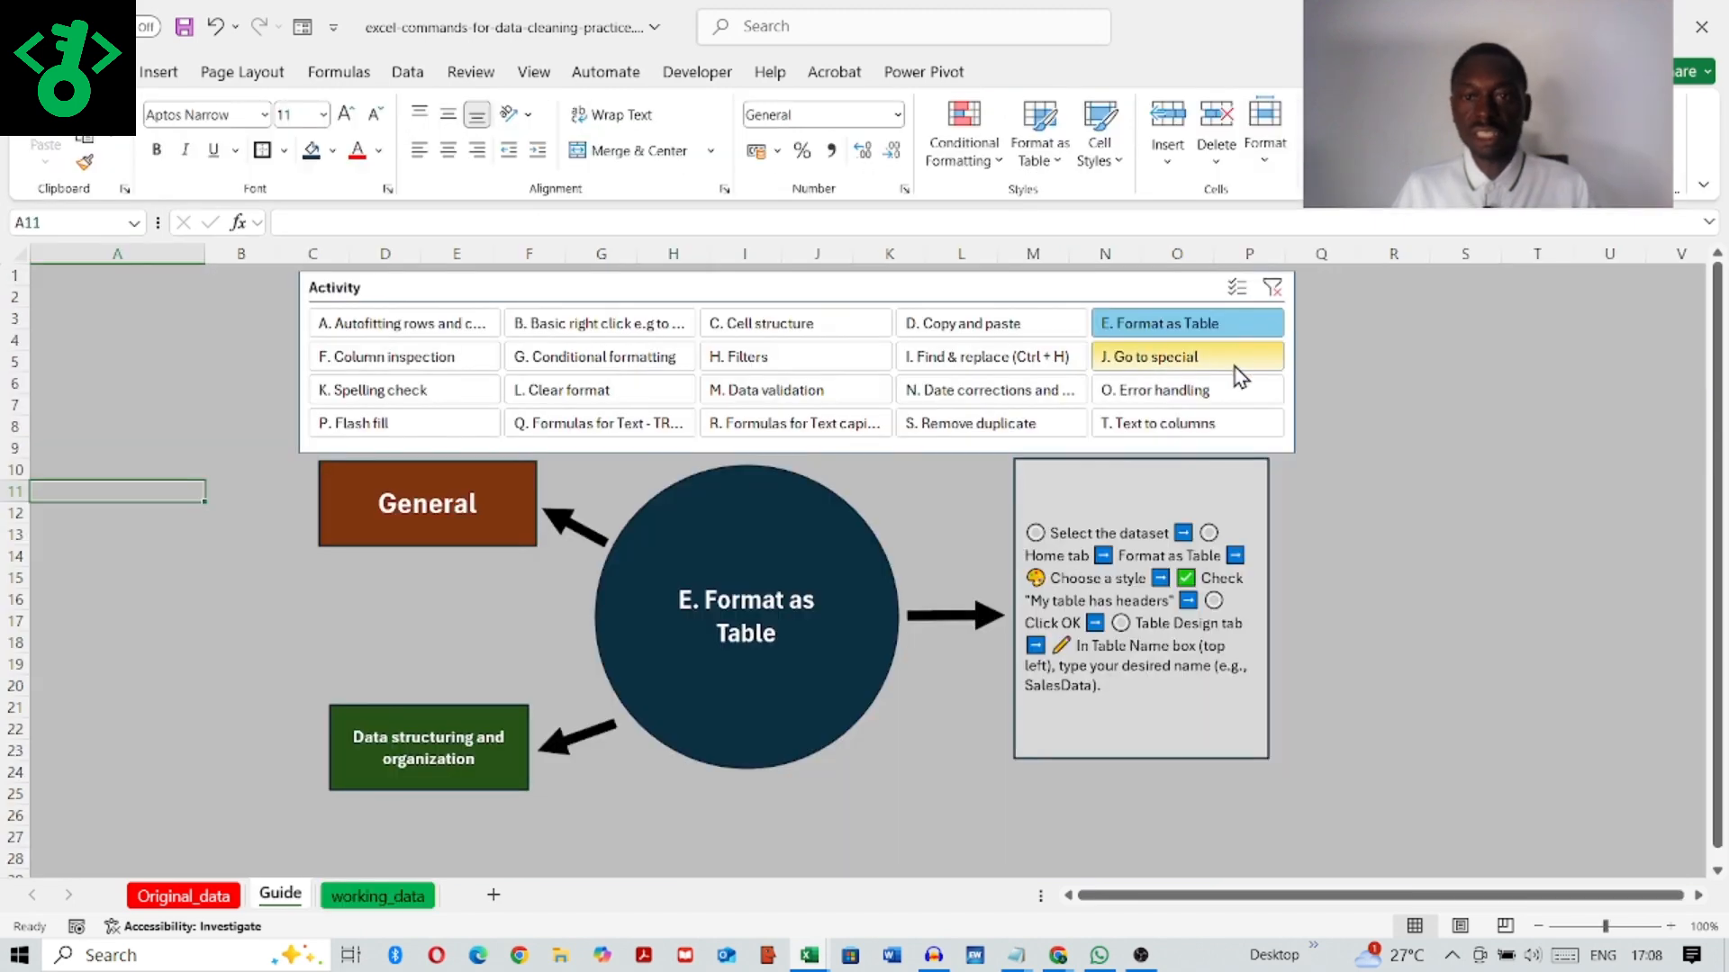
Step: Show the F. Column inspection instructions on the Guide sheet and return to the working_data sheet
click(424, 356)
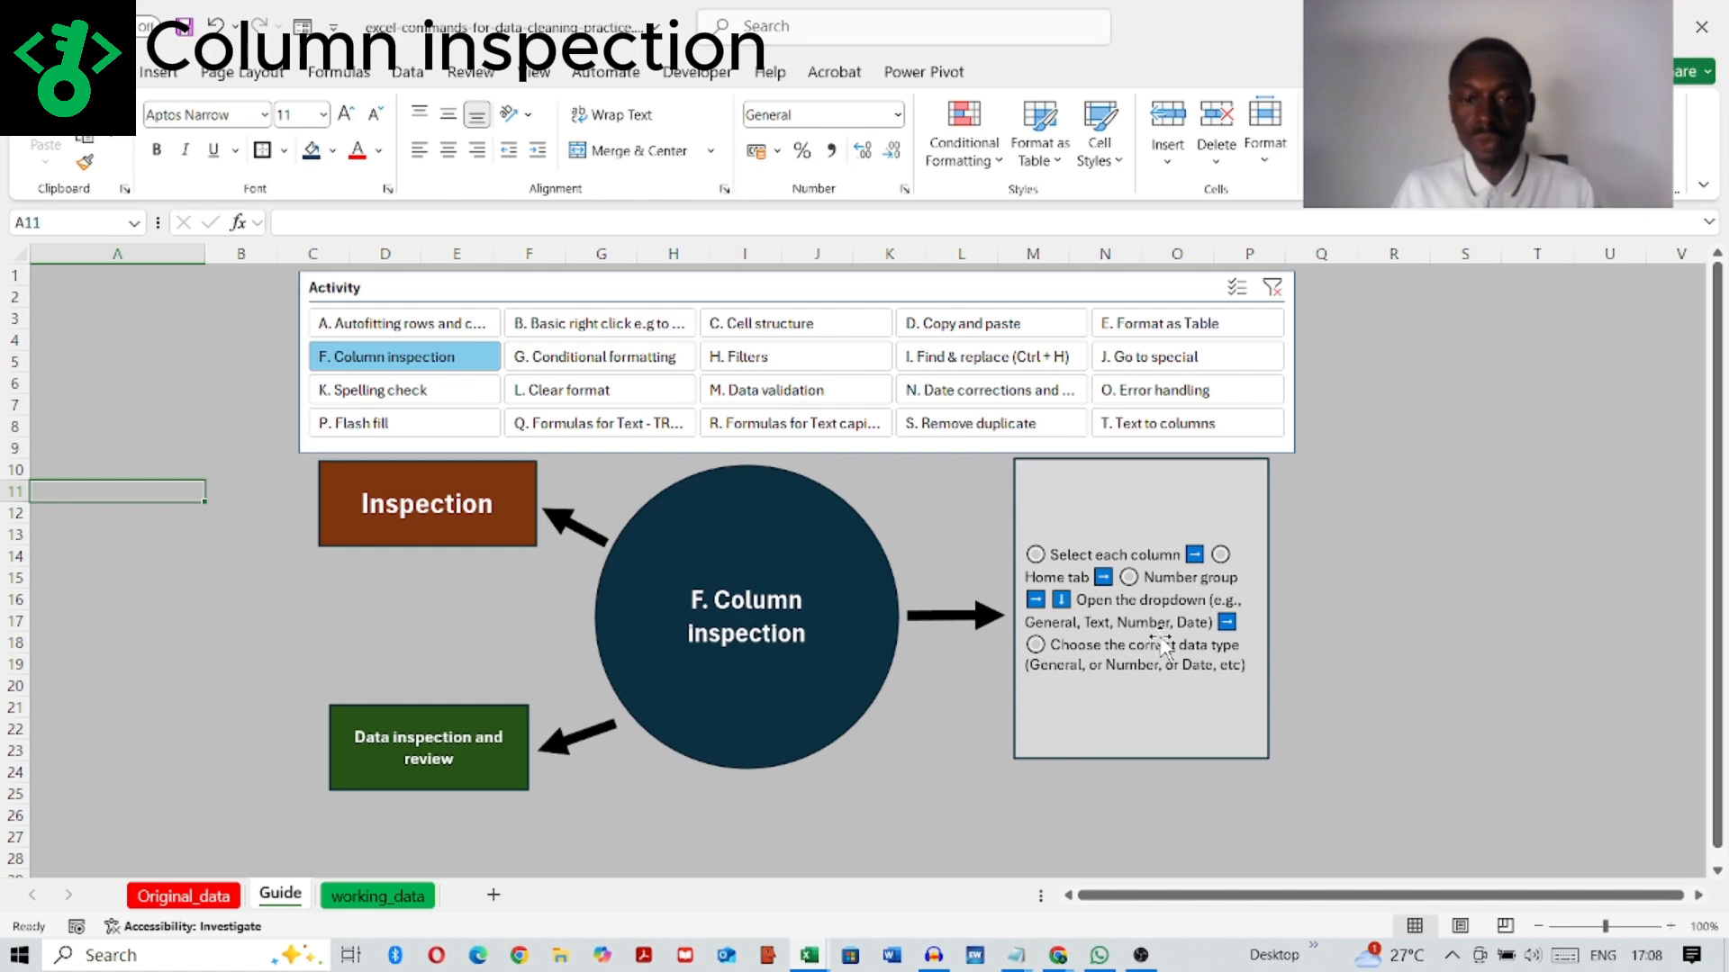
click(378, 896)
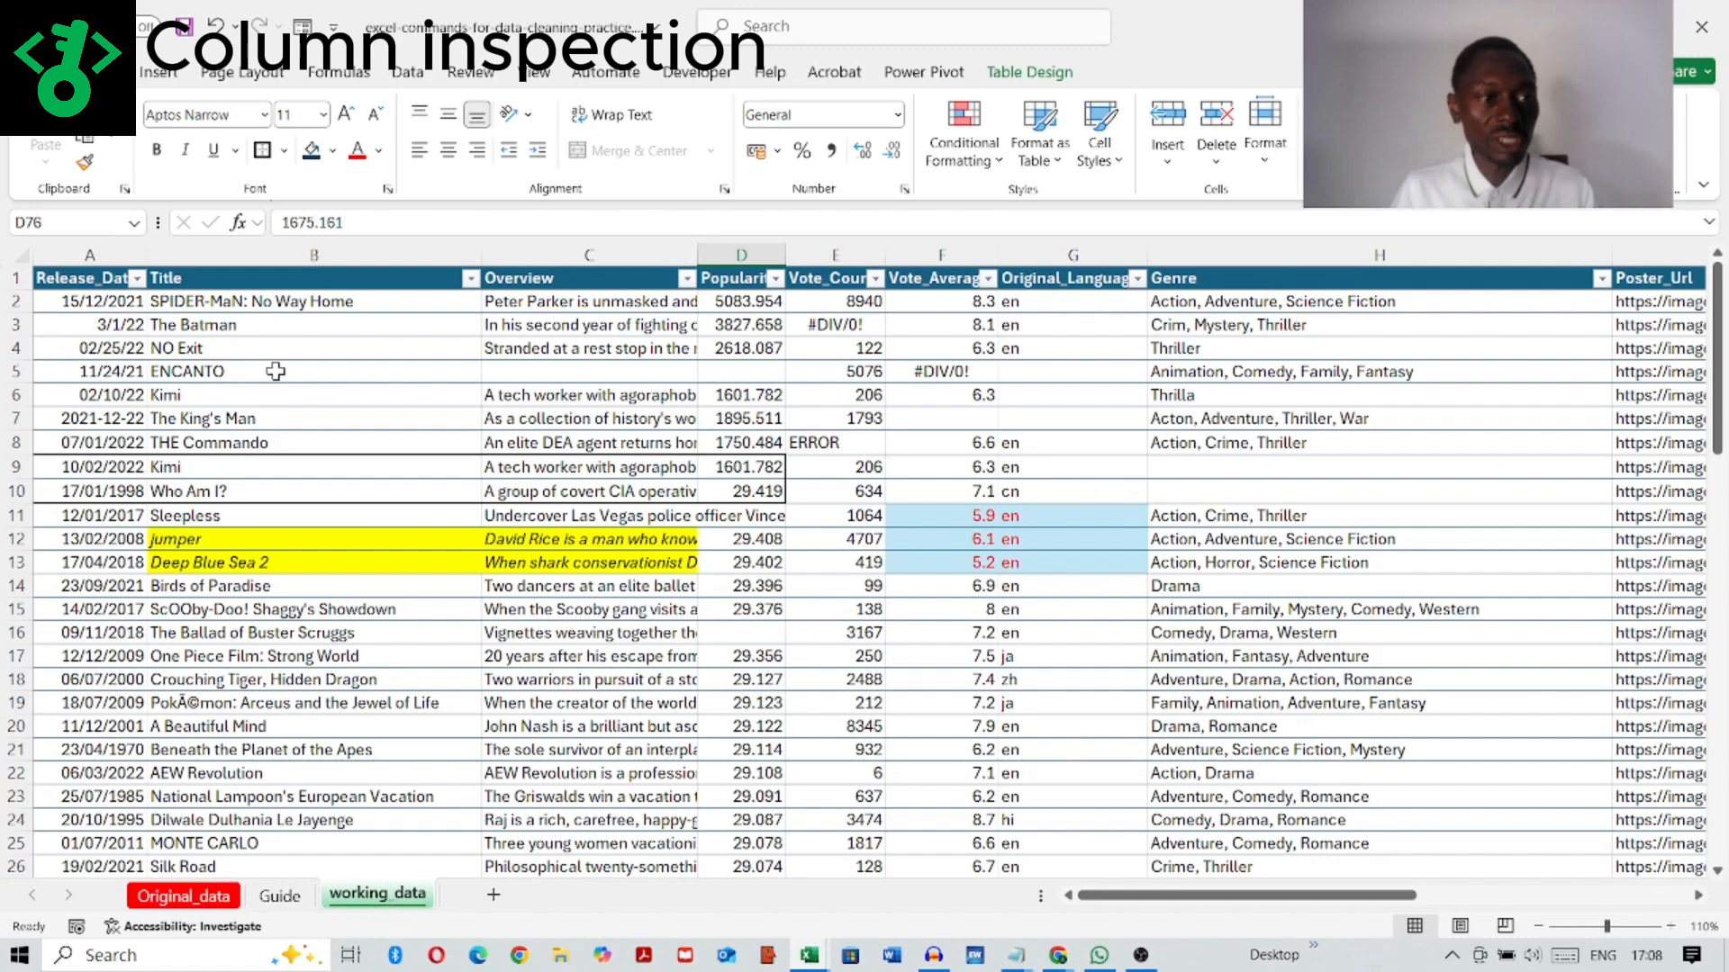
Step: Format the whole Release_Date column as Date using the *14/03/2012 type with the English (United Kingdom) locale
click(91, 254)
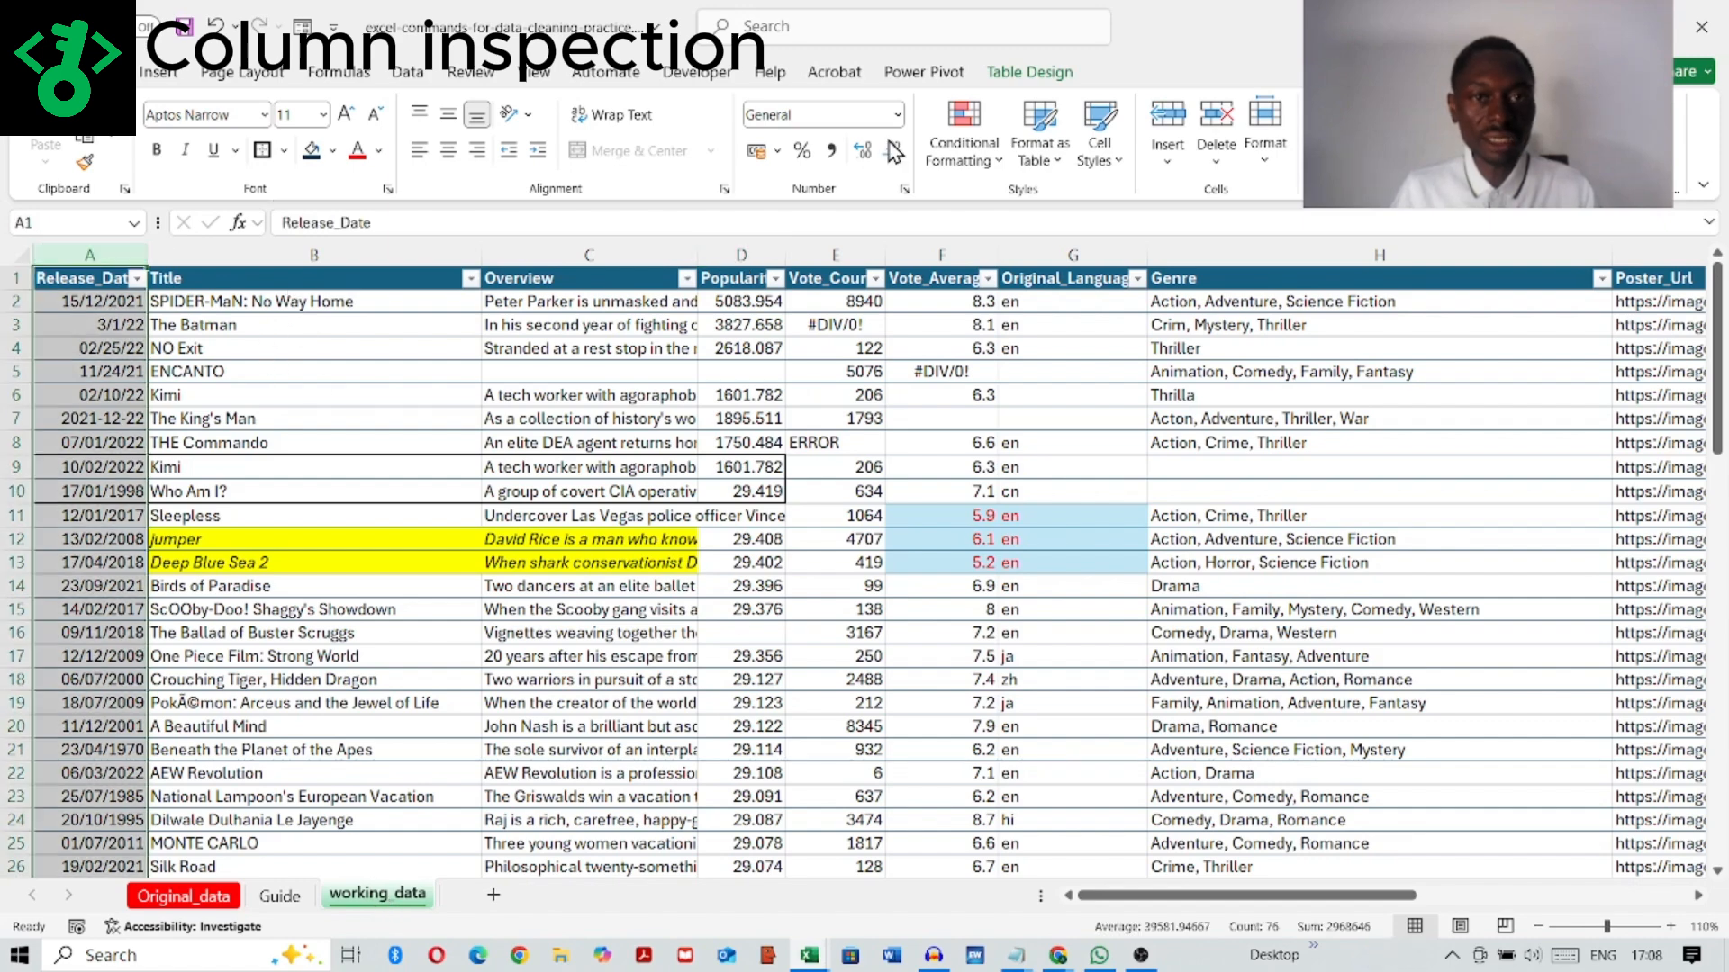
right_click(86, 255)
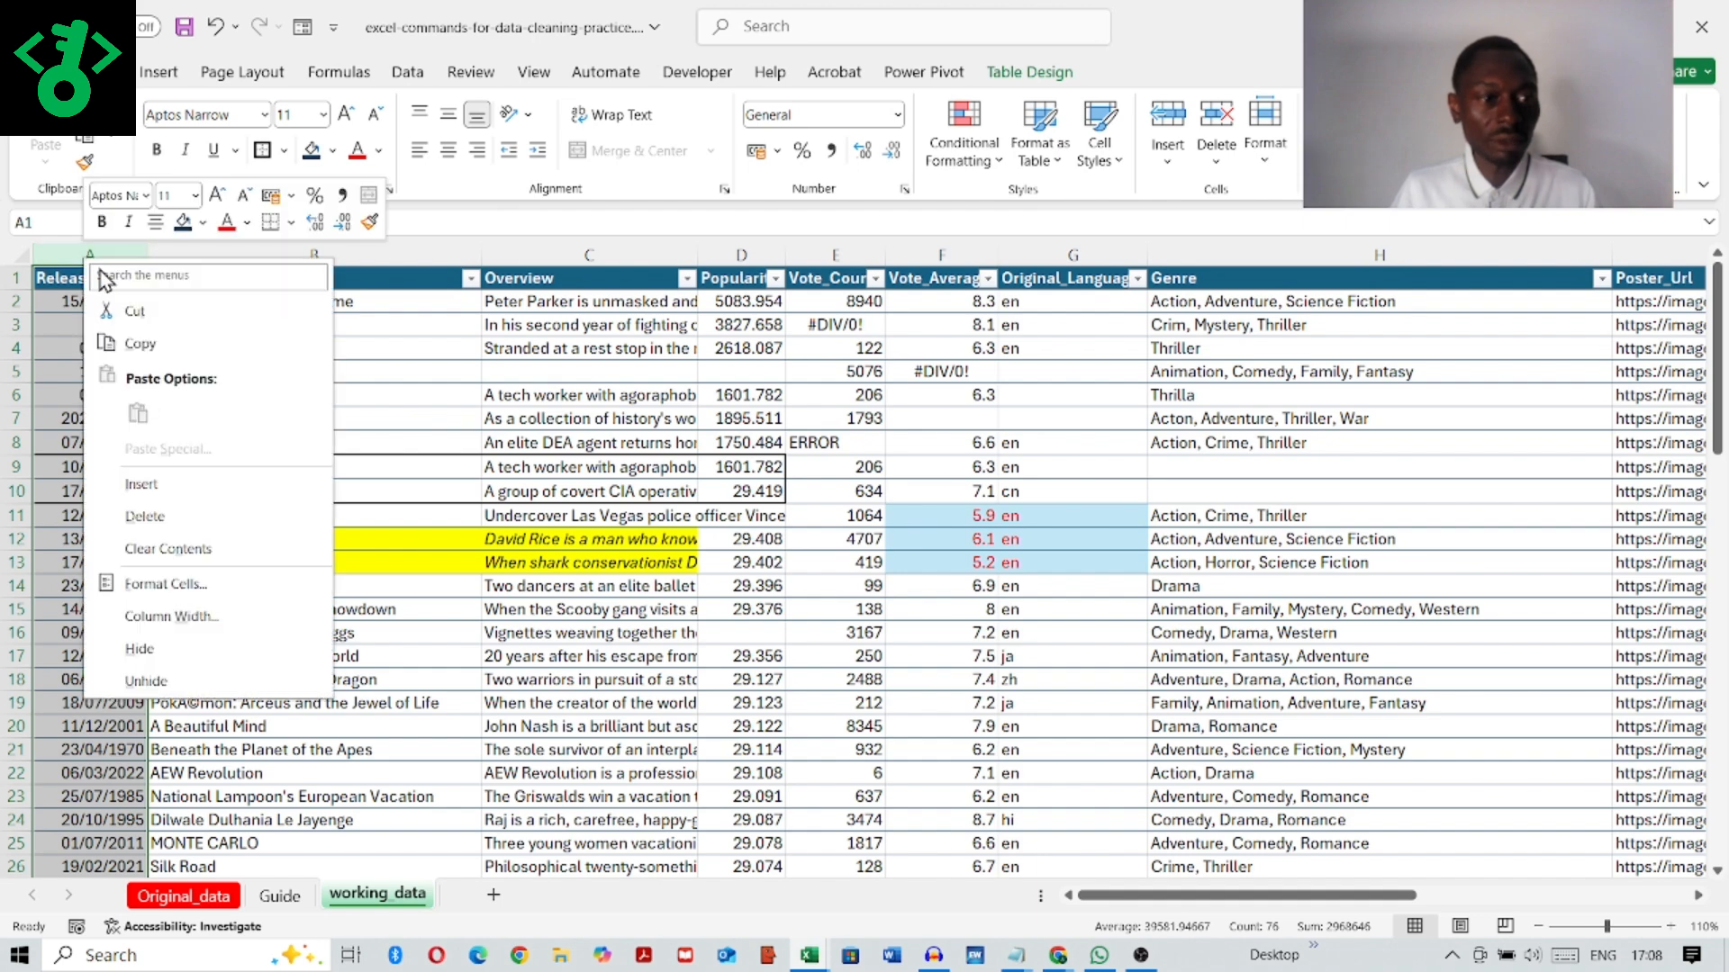
click(166, 579)
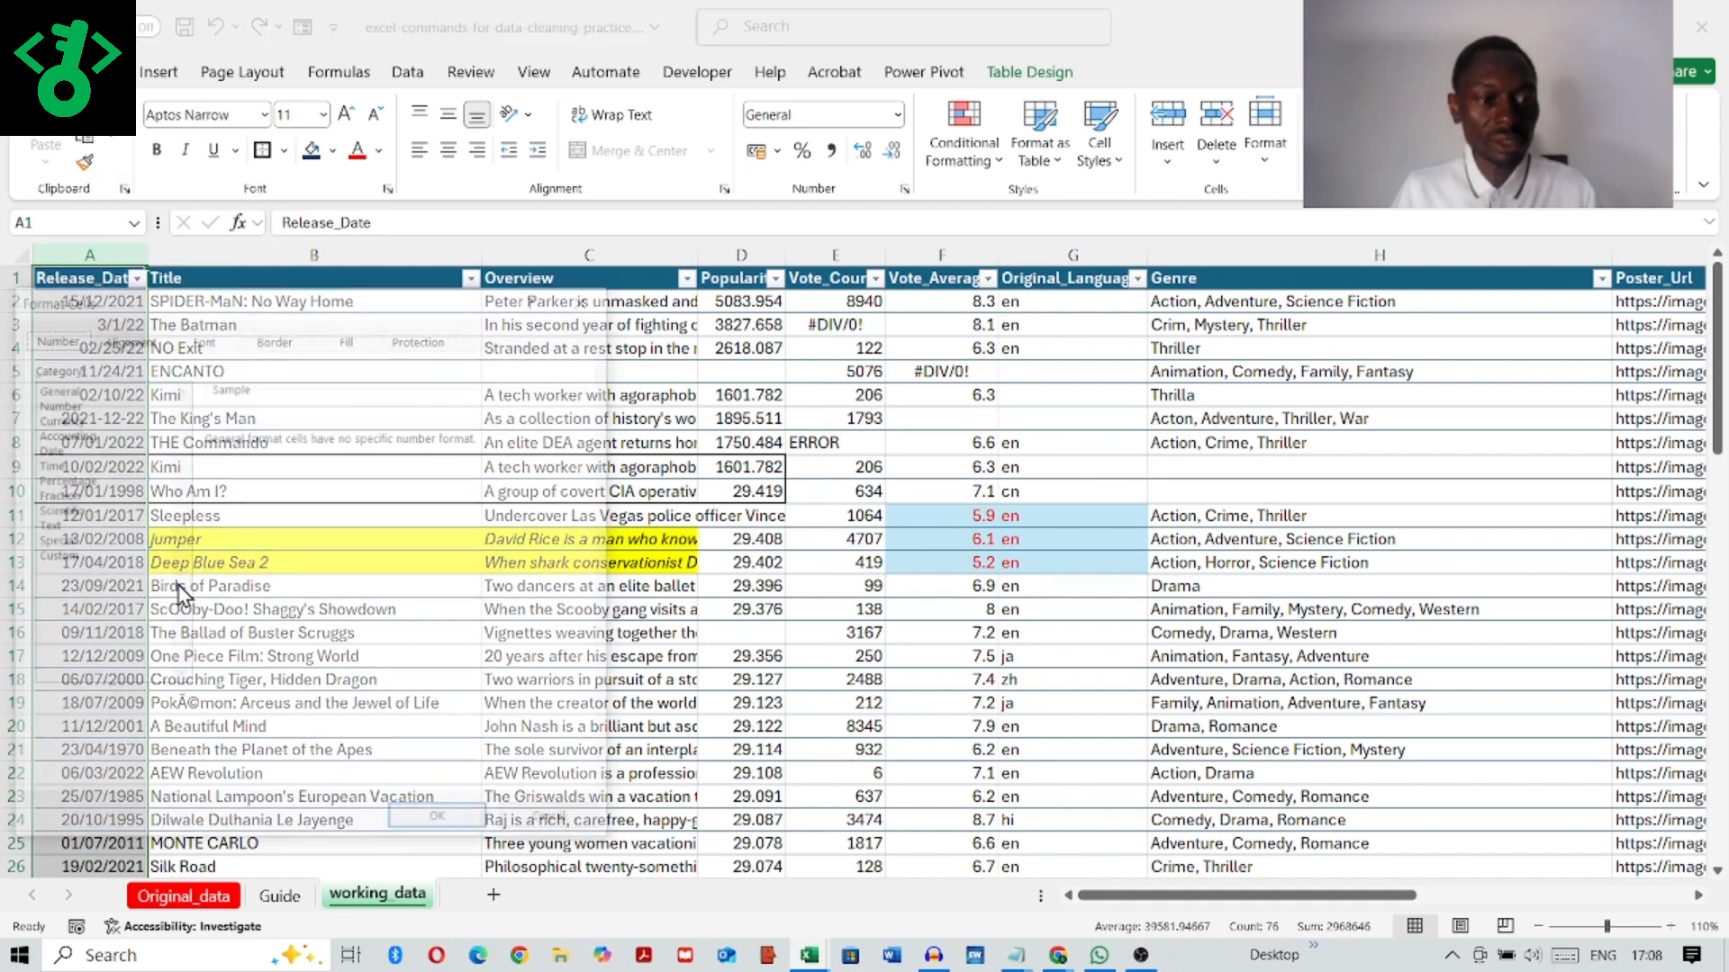
click(45, 448)
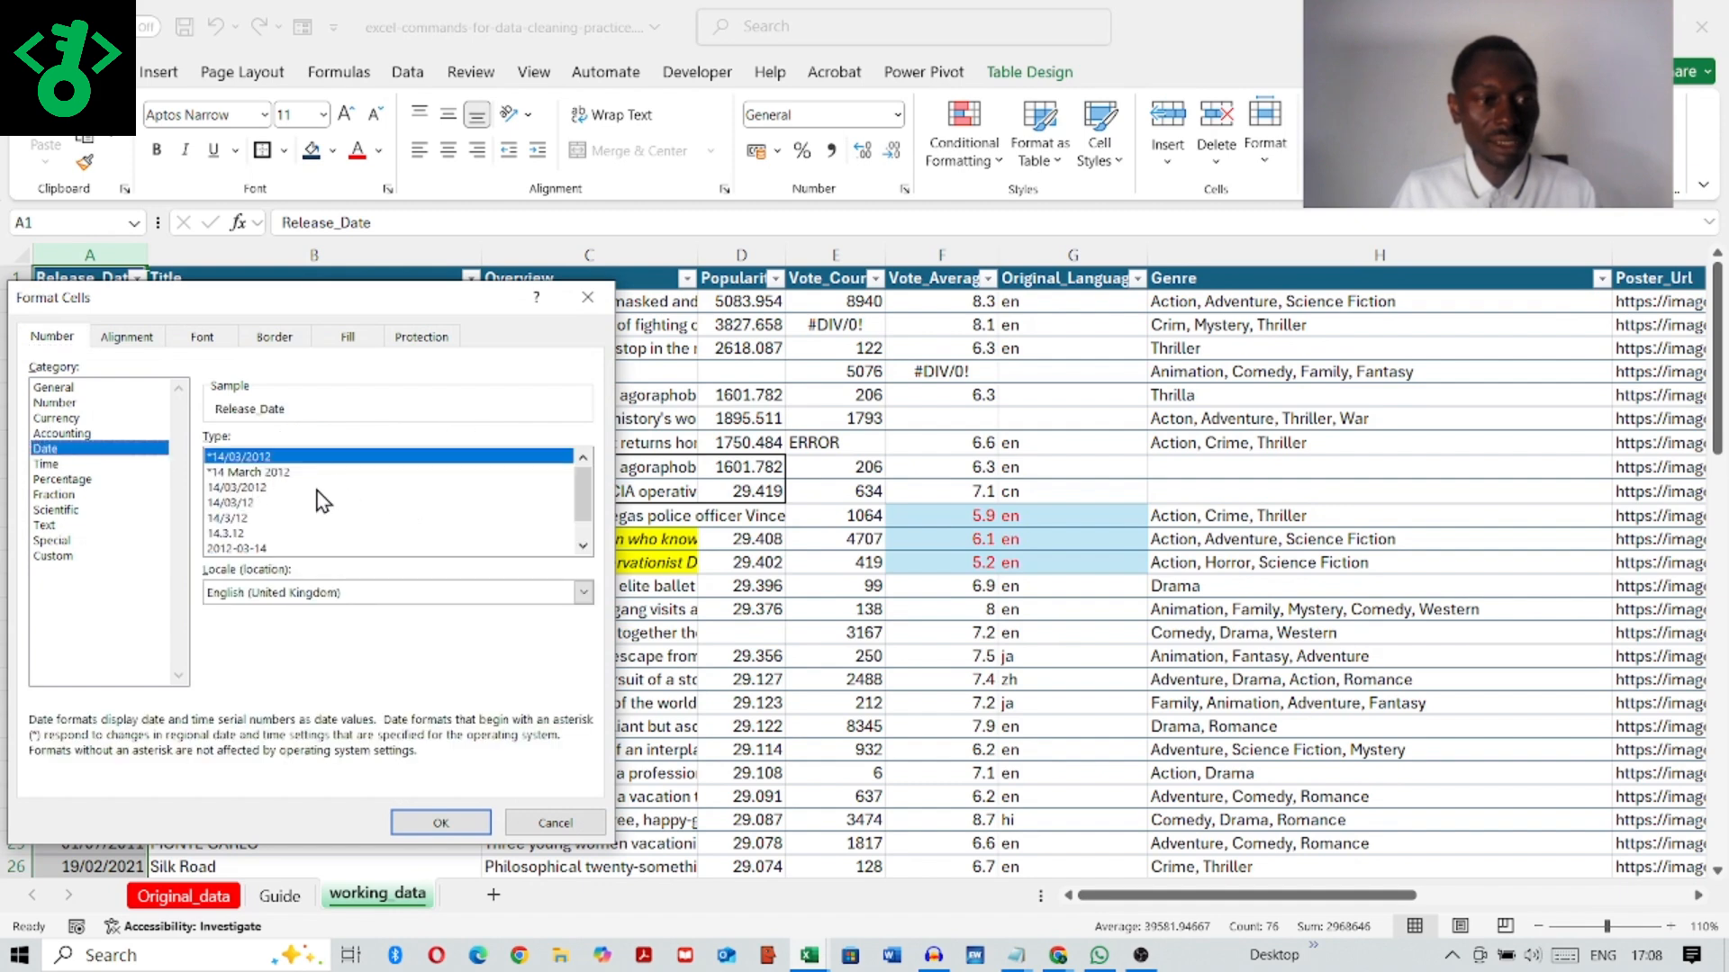
click(442, 822)
click(127, 510)
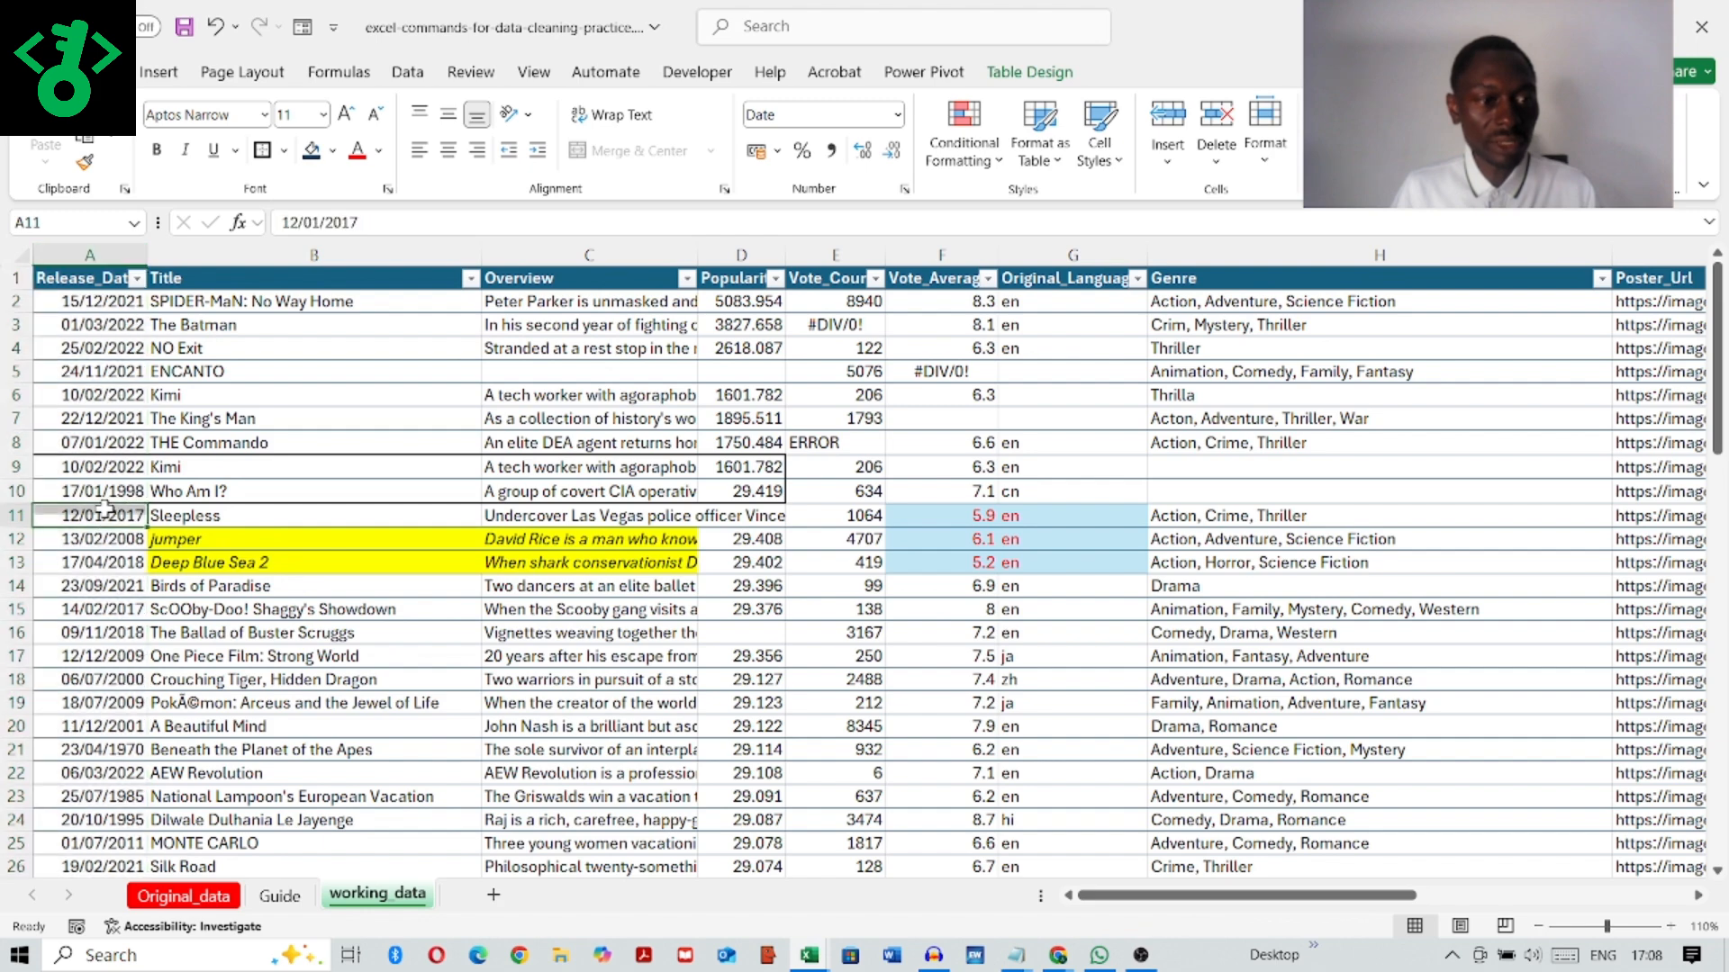
Step: Check the Title and Overview columns, and format the Popularity column as Number with 2 decimal places and a thousands separator
click(345, 254)
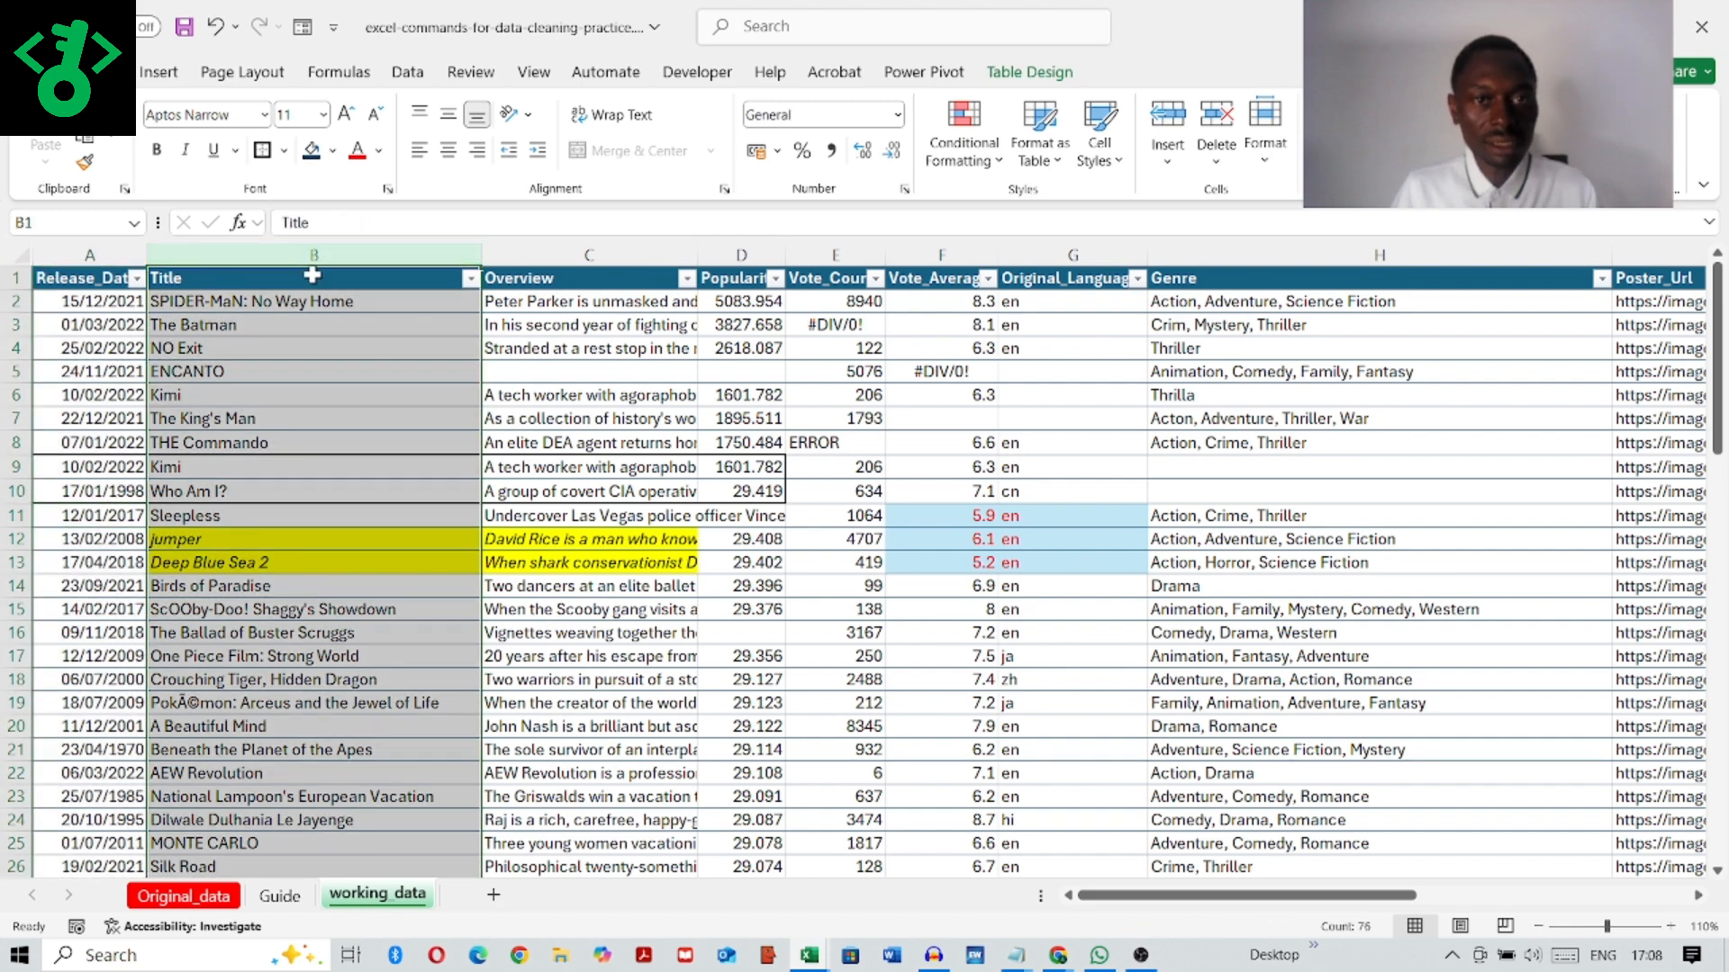
click(536, 252)
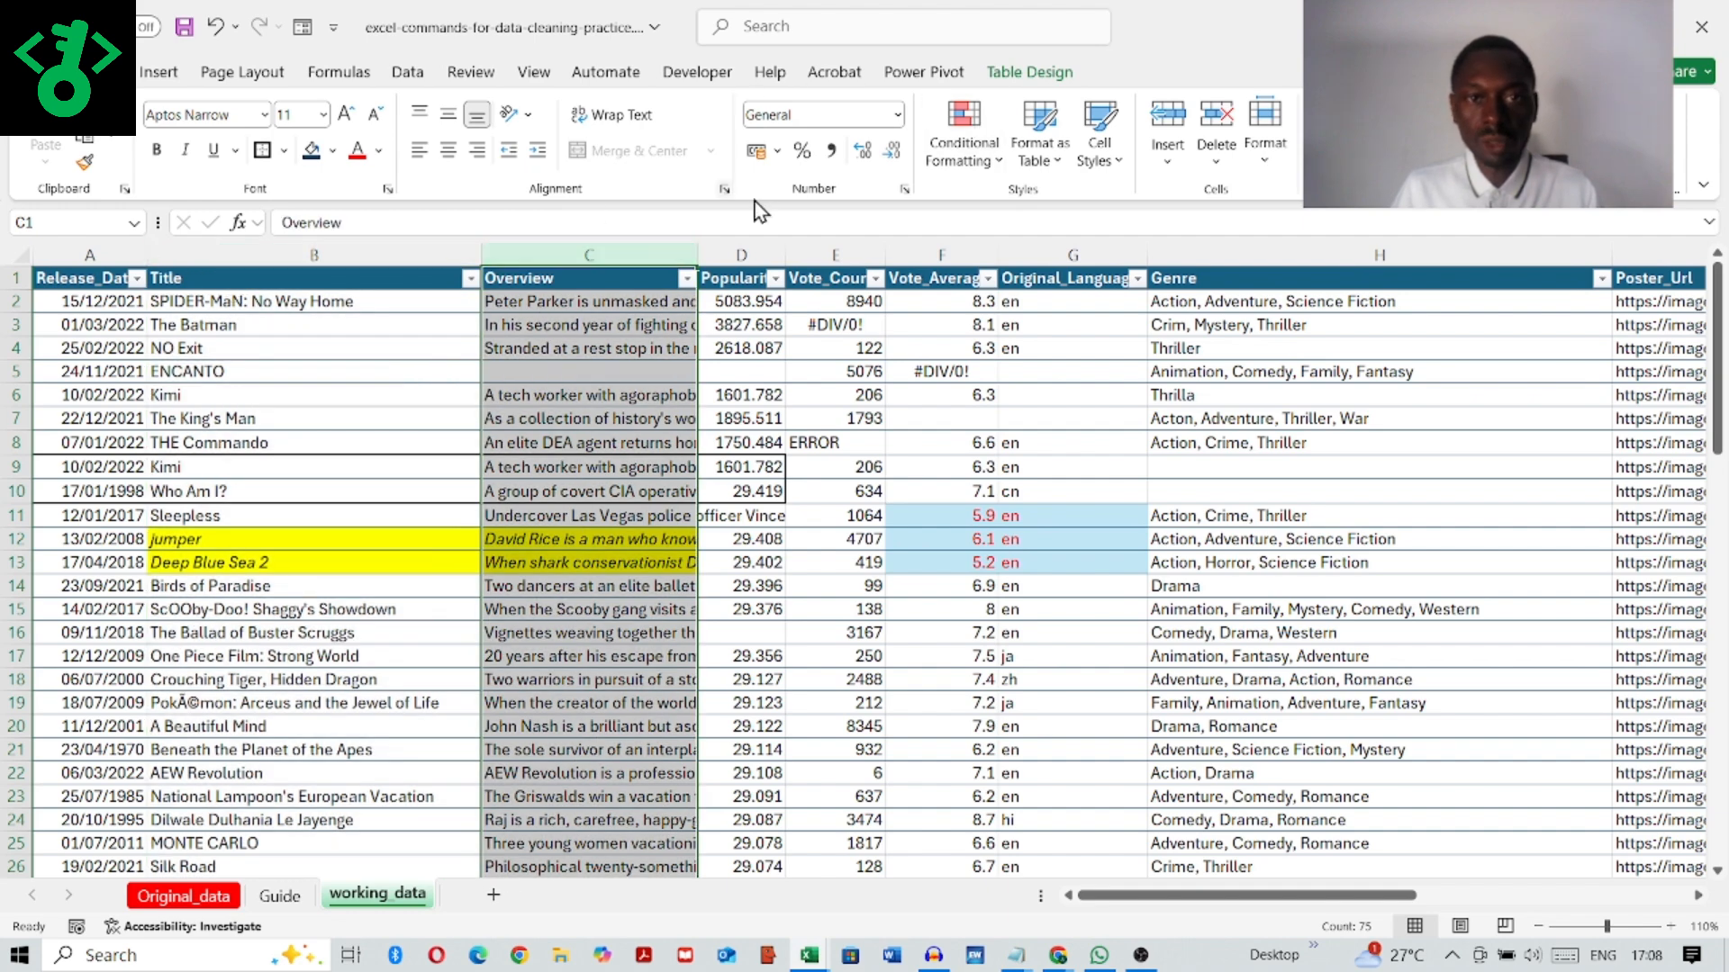
click(721, 252)
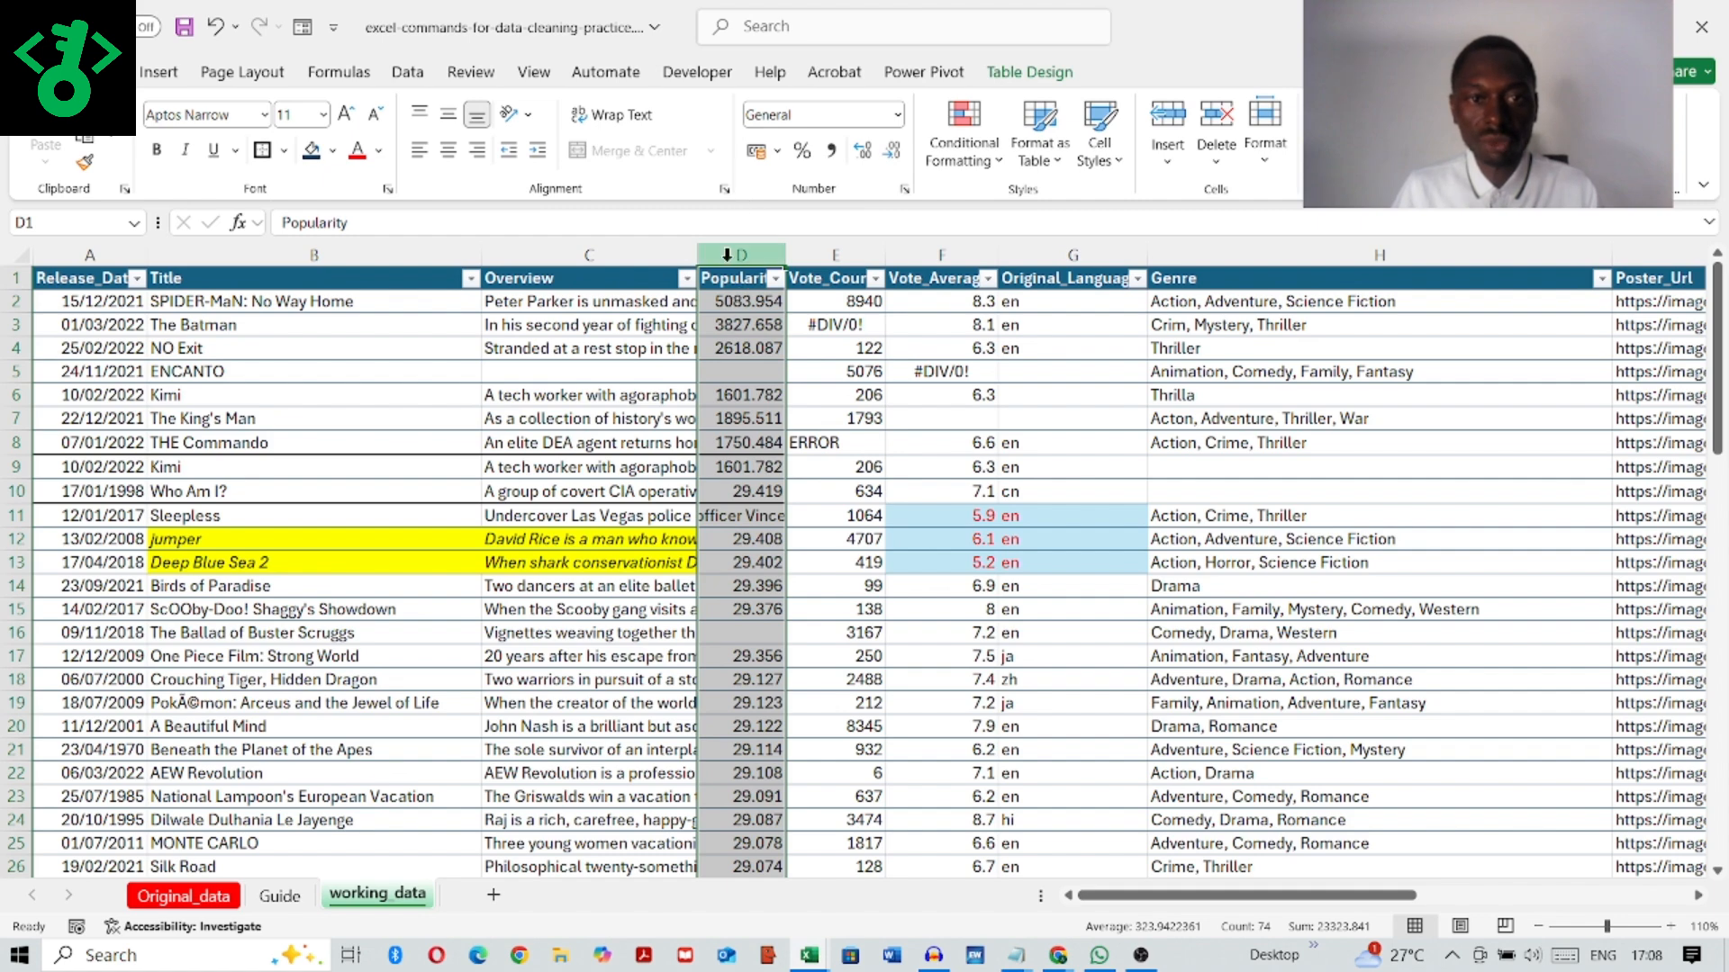
right_click(727, 255)
click(789, 596)
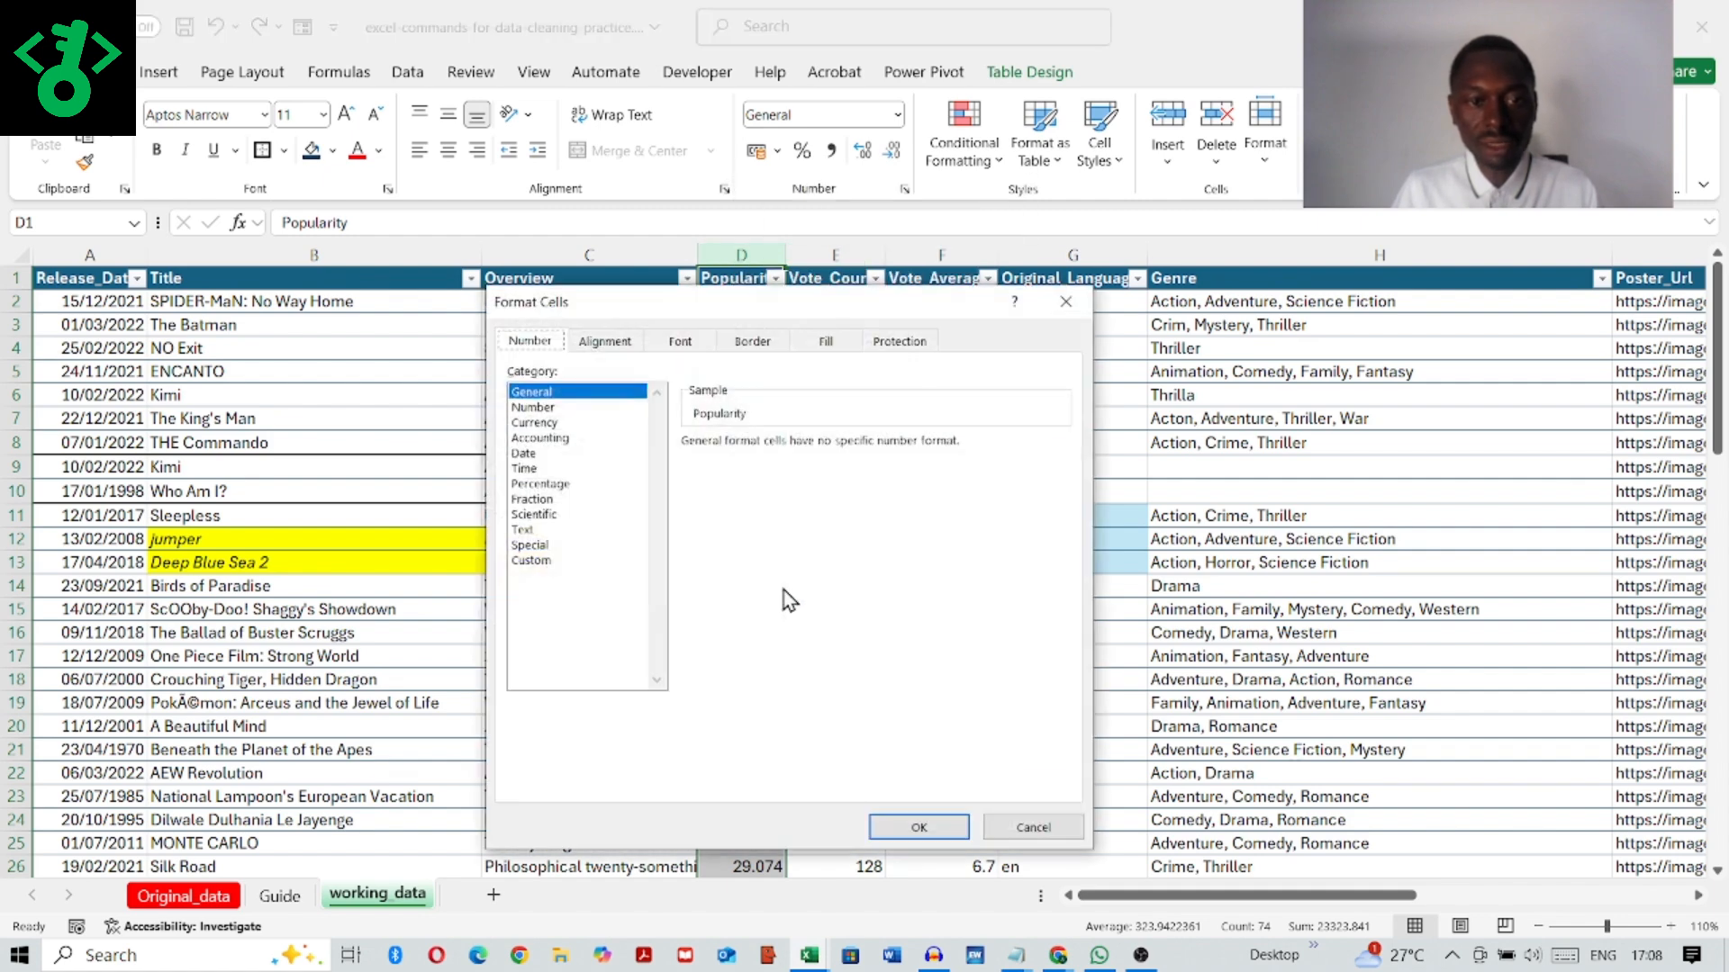
click(537, 408)
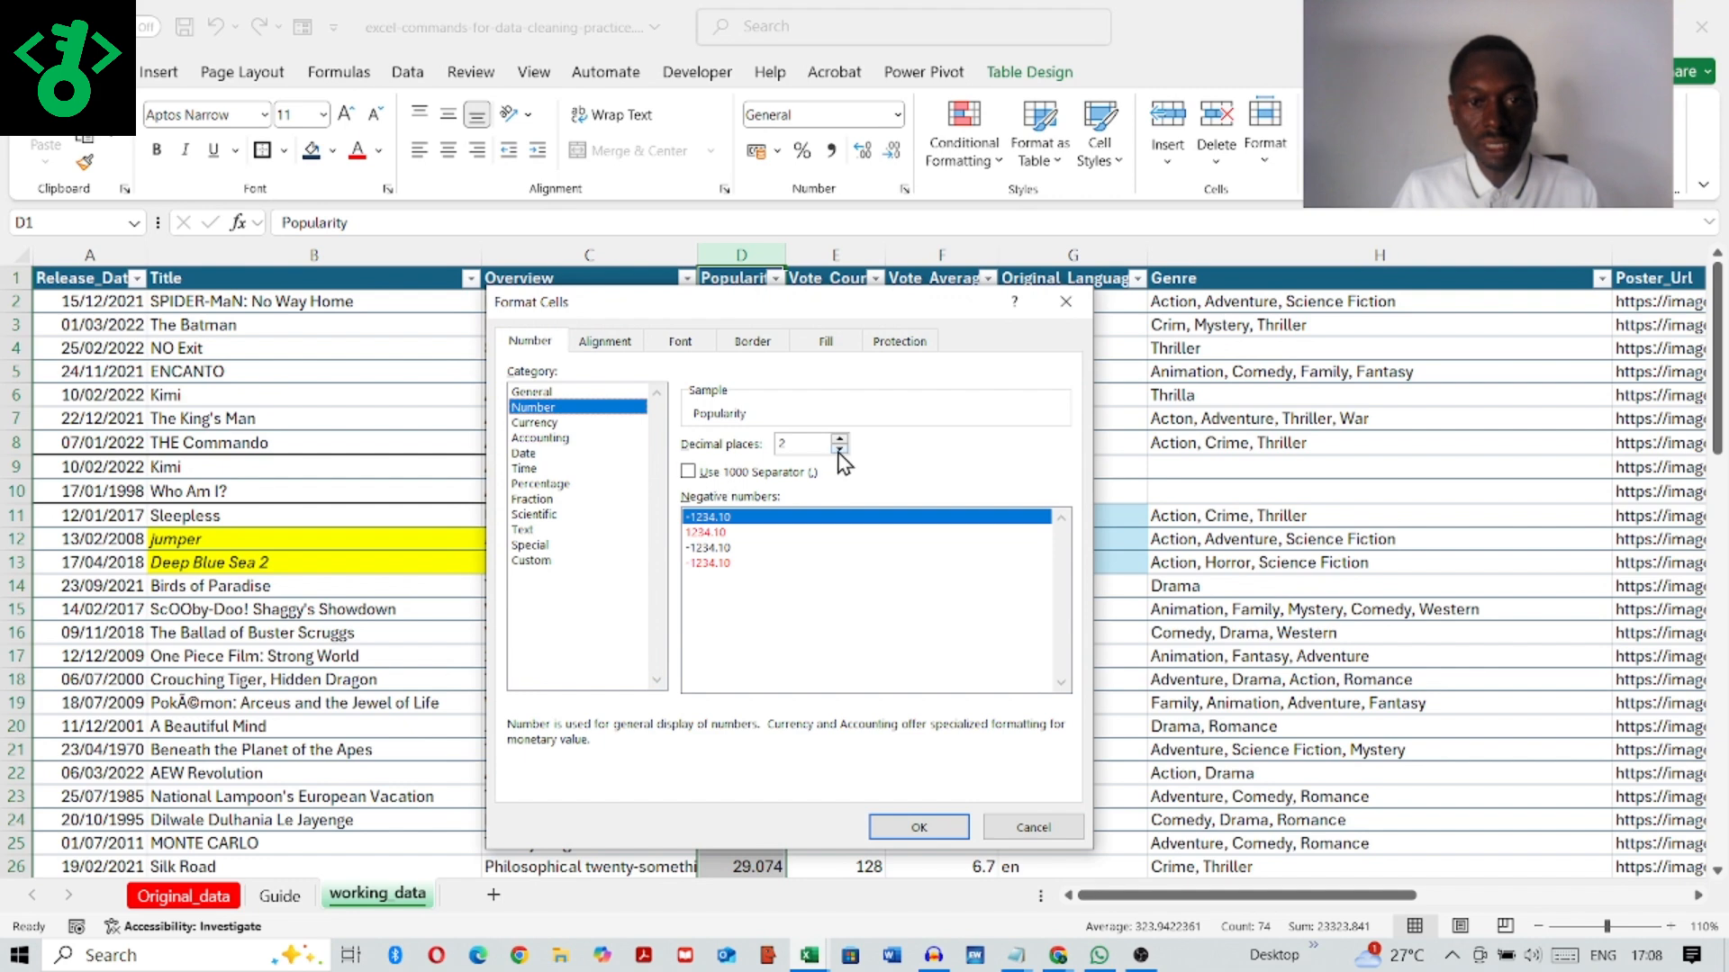
click(689, 472)
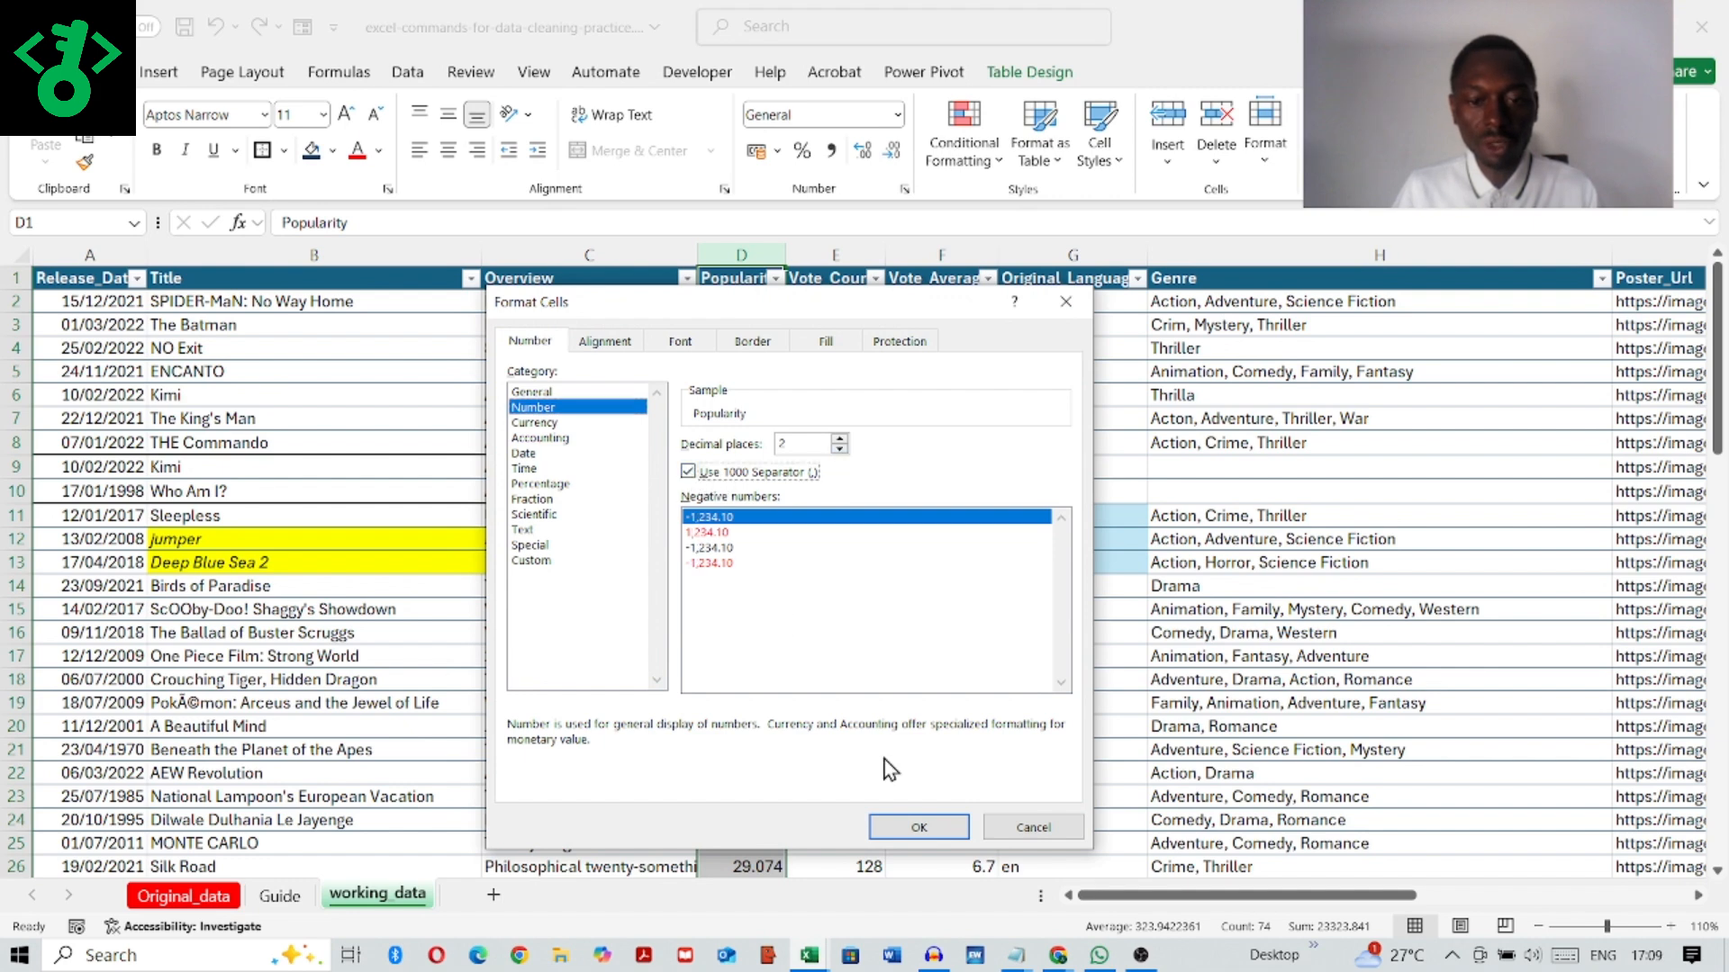
click(910, 826)
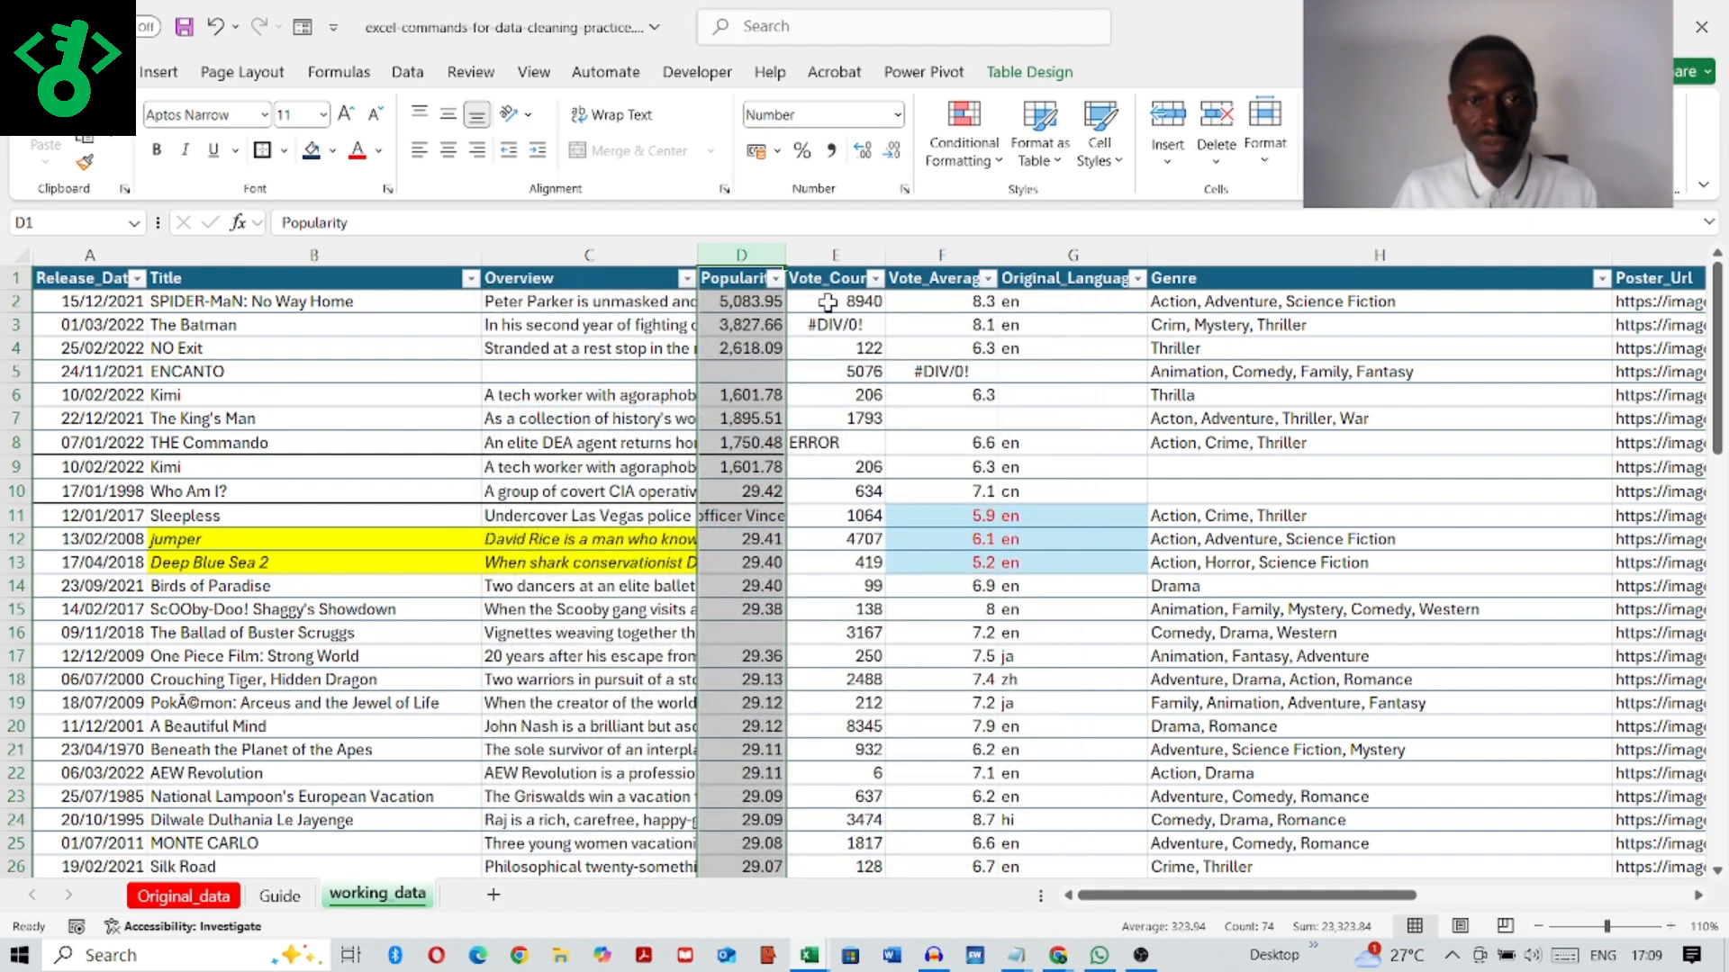
Step: Review the Vote_Count filter values, and format that column as Number with 0 decimal places and a thousands separator
click(834, 250)
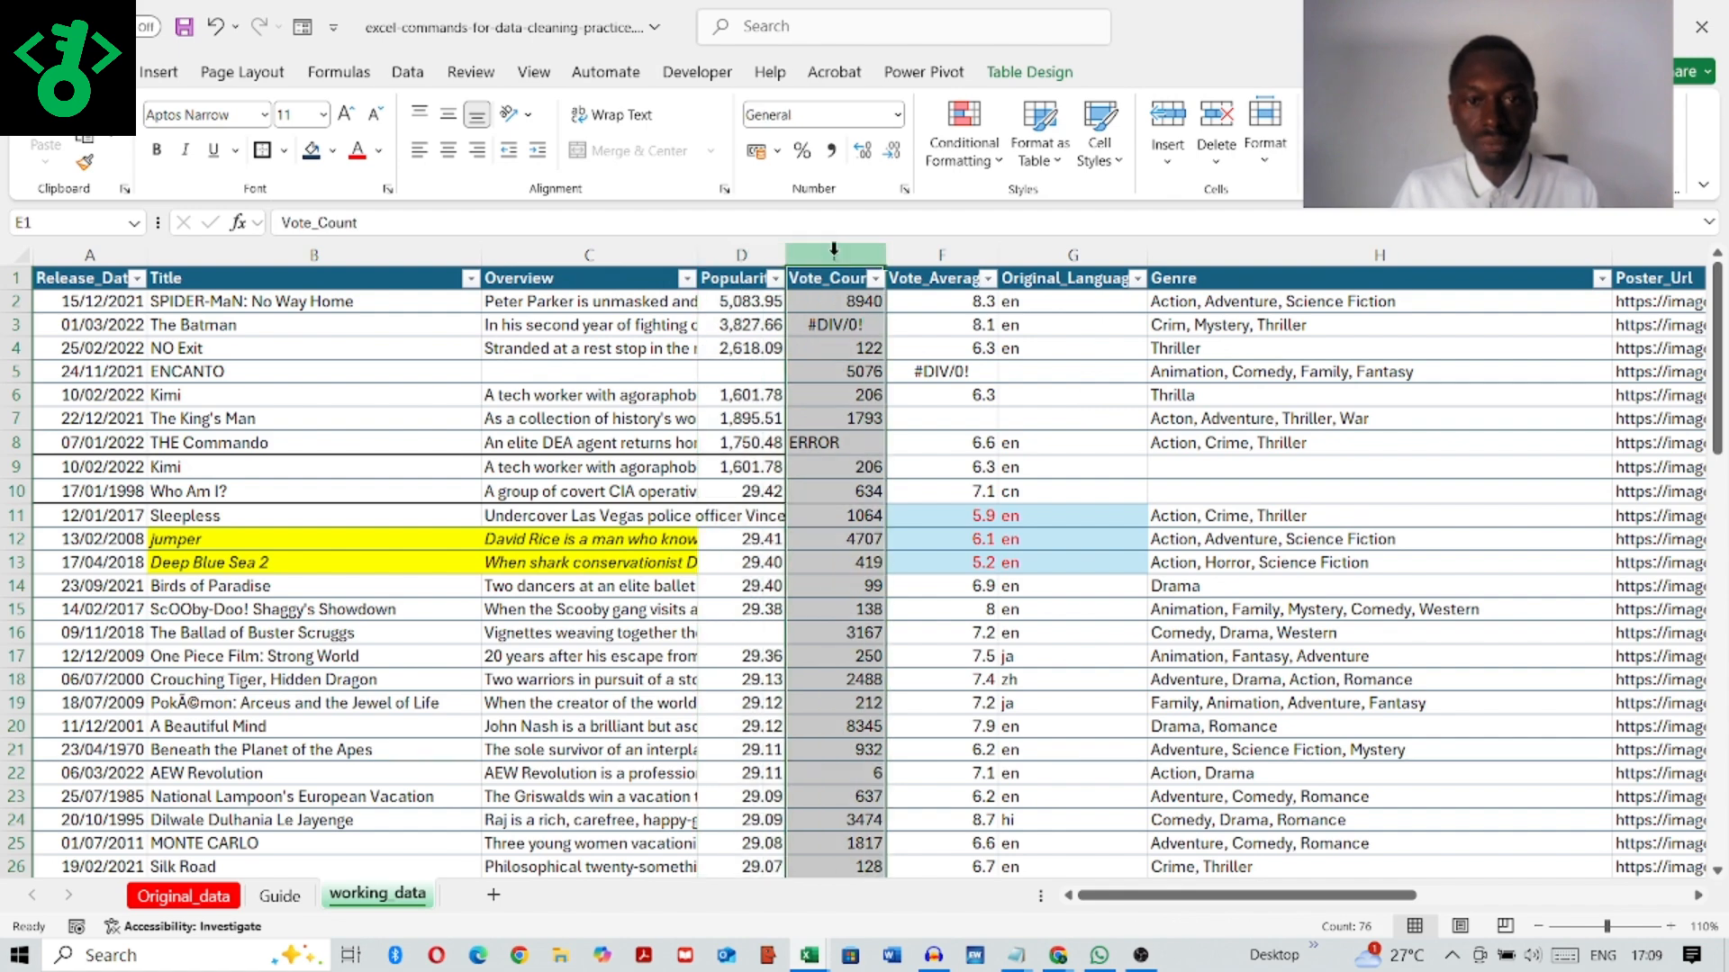
click(875, 280)
scroll(1043, 630, down, 5)
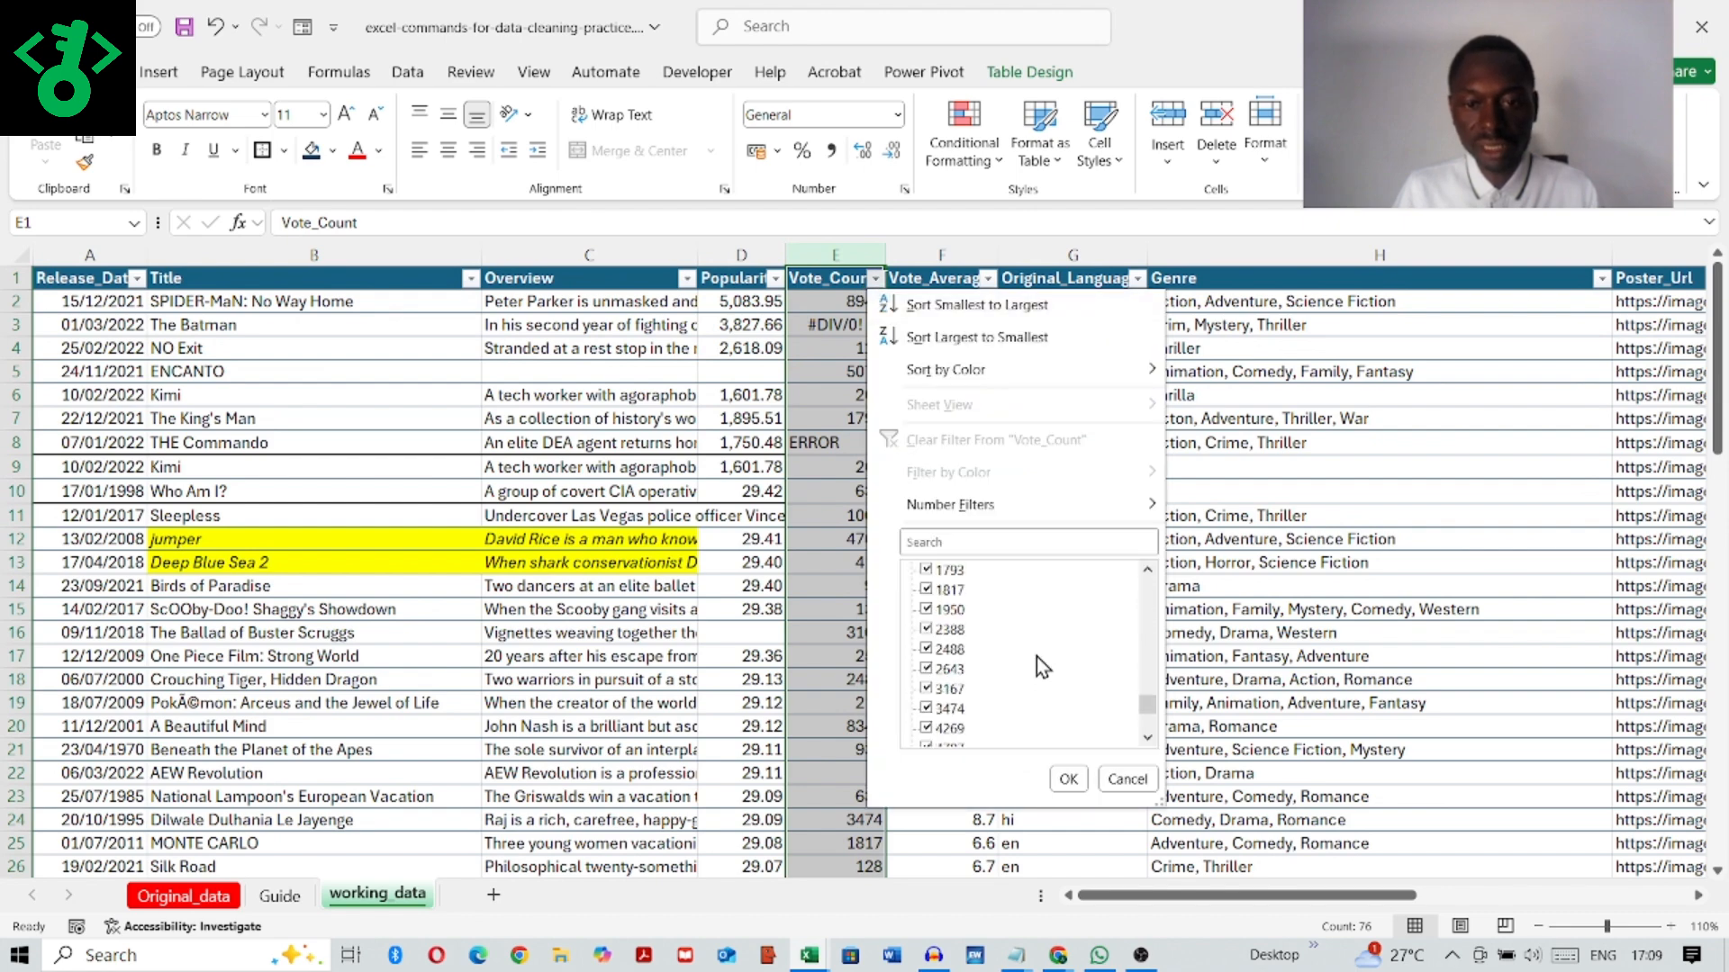
click(1125, 780)
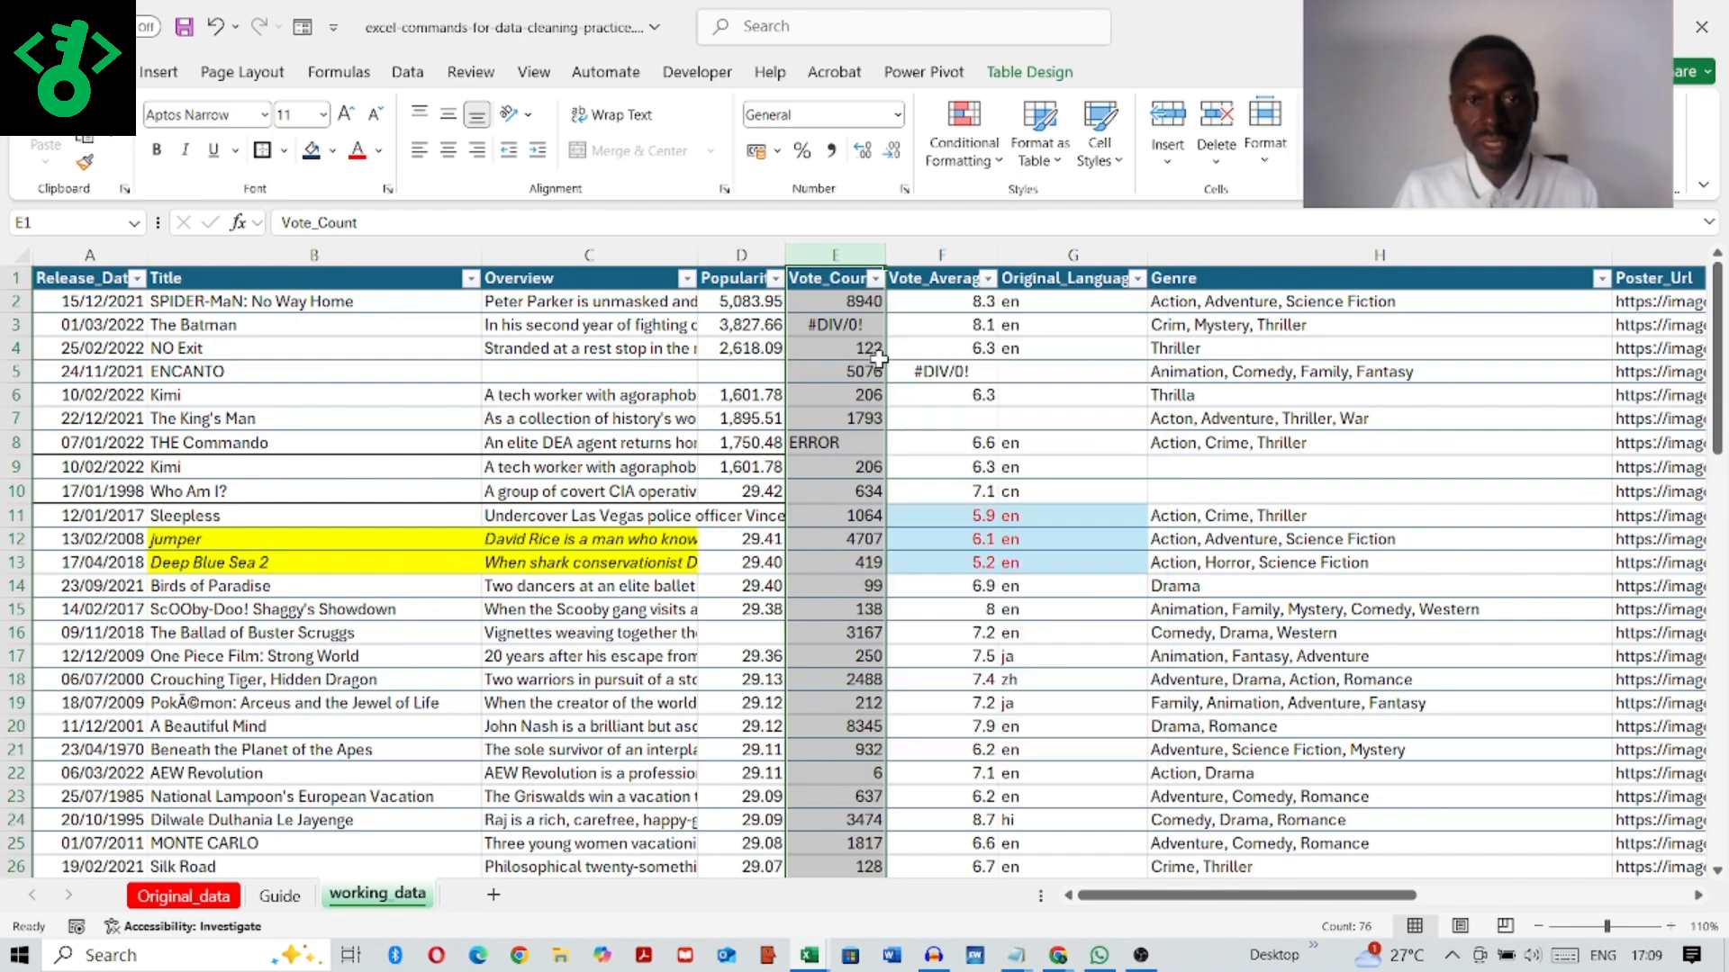
right_click(825, 255)
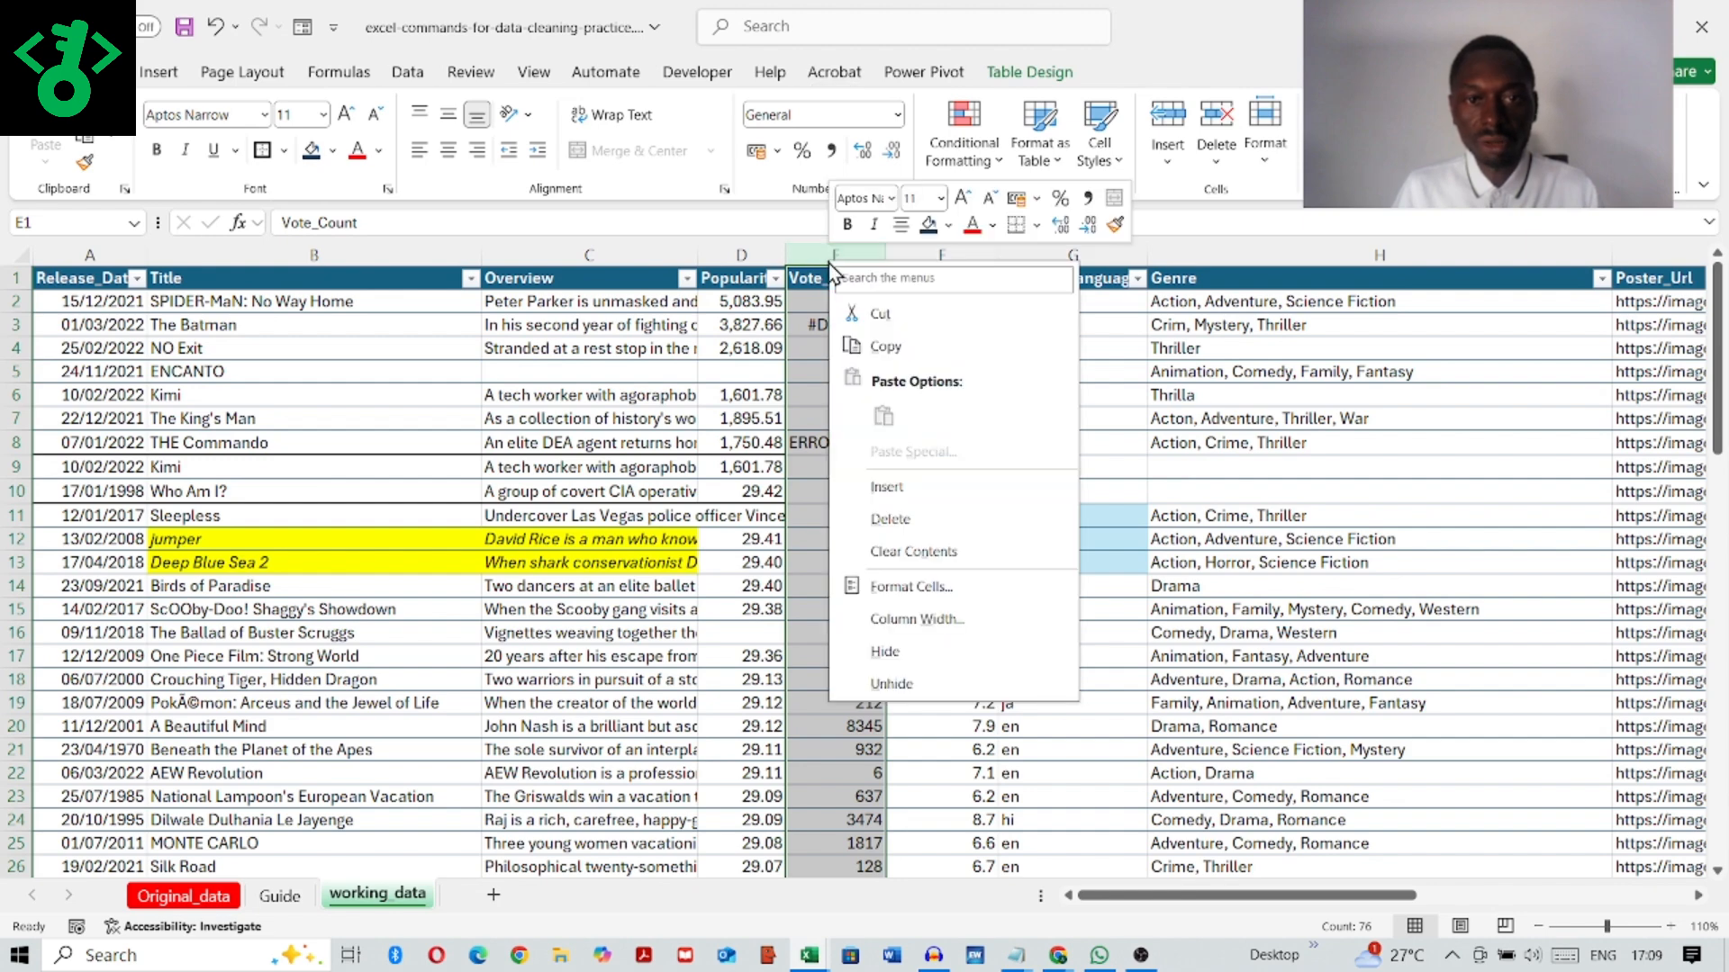
click(911, 587)
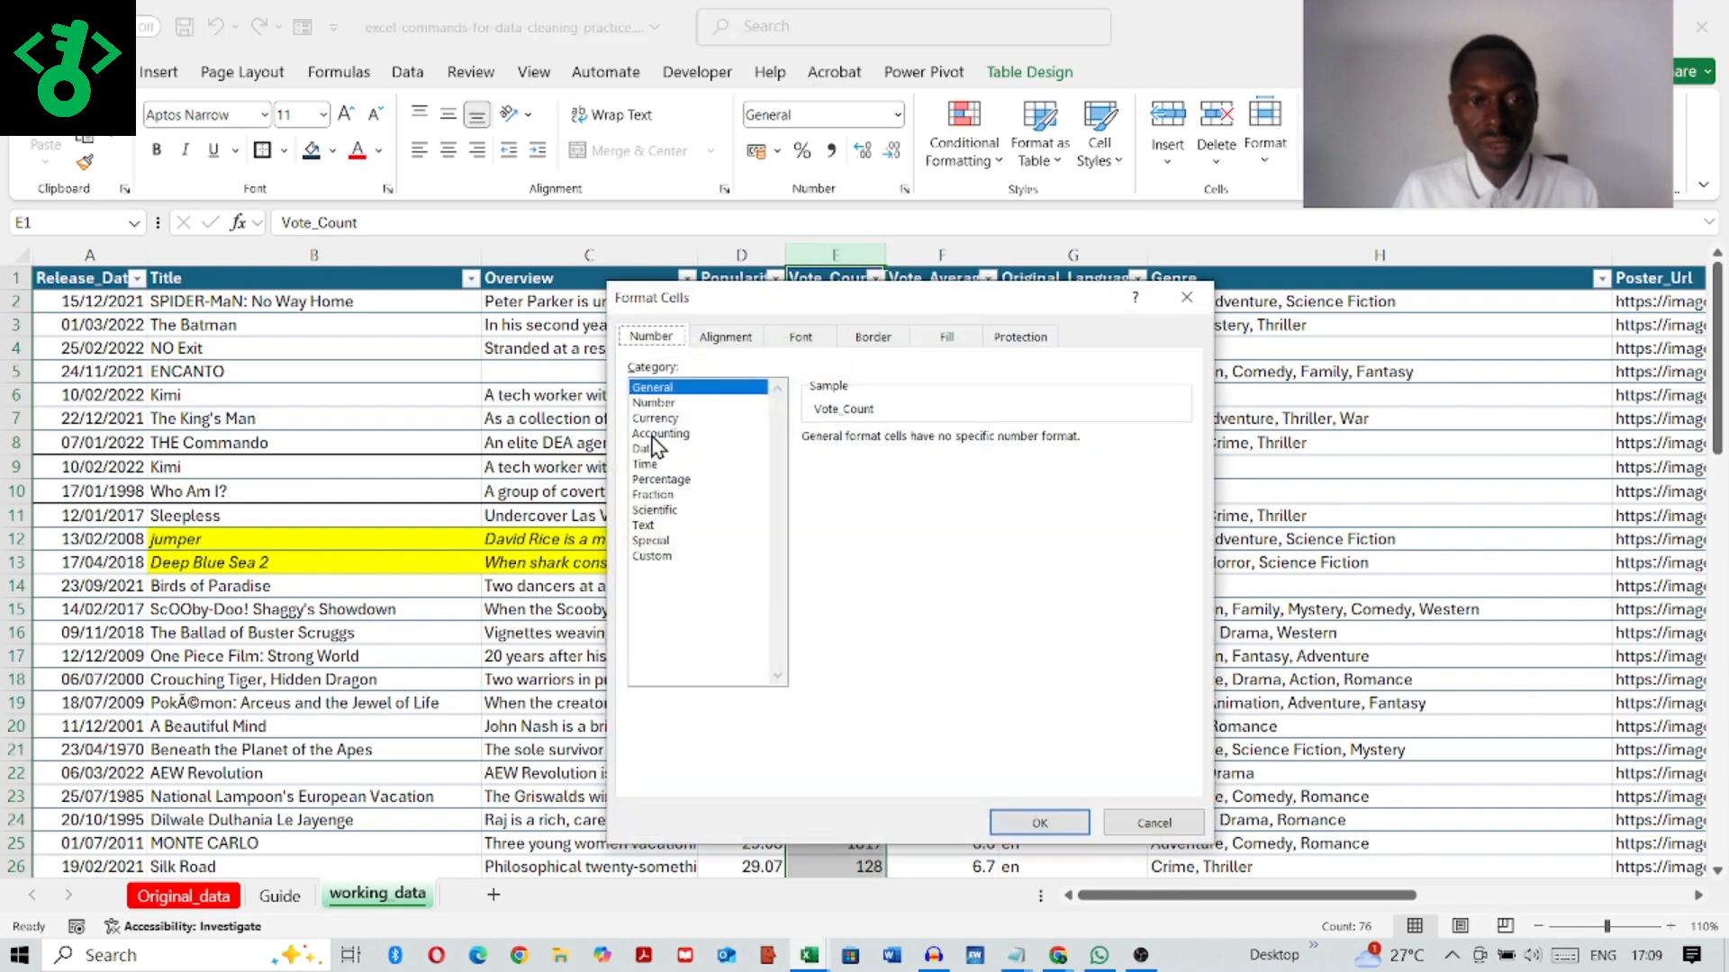
click(654, 403)
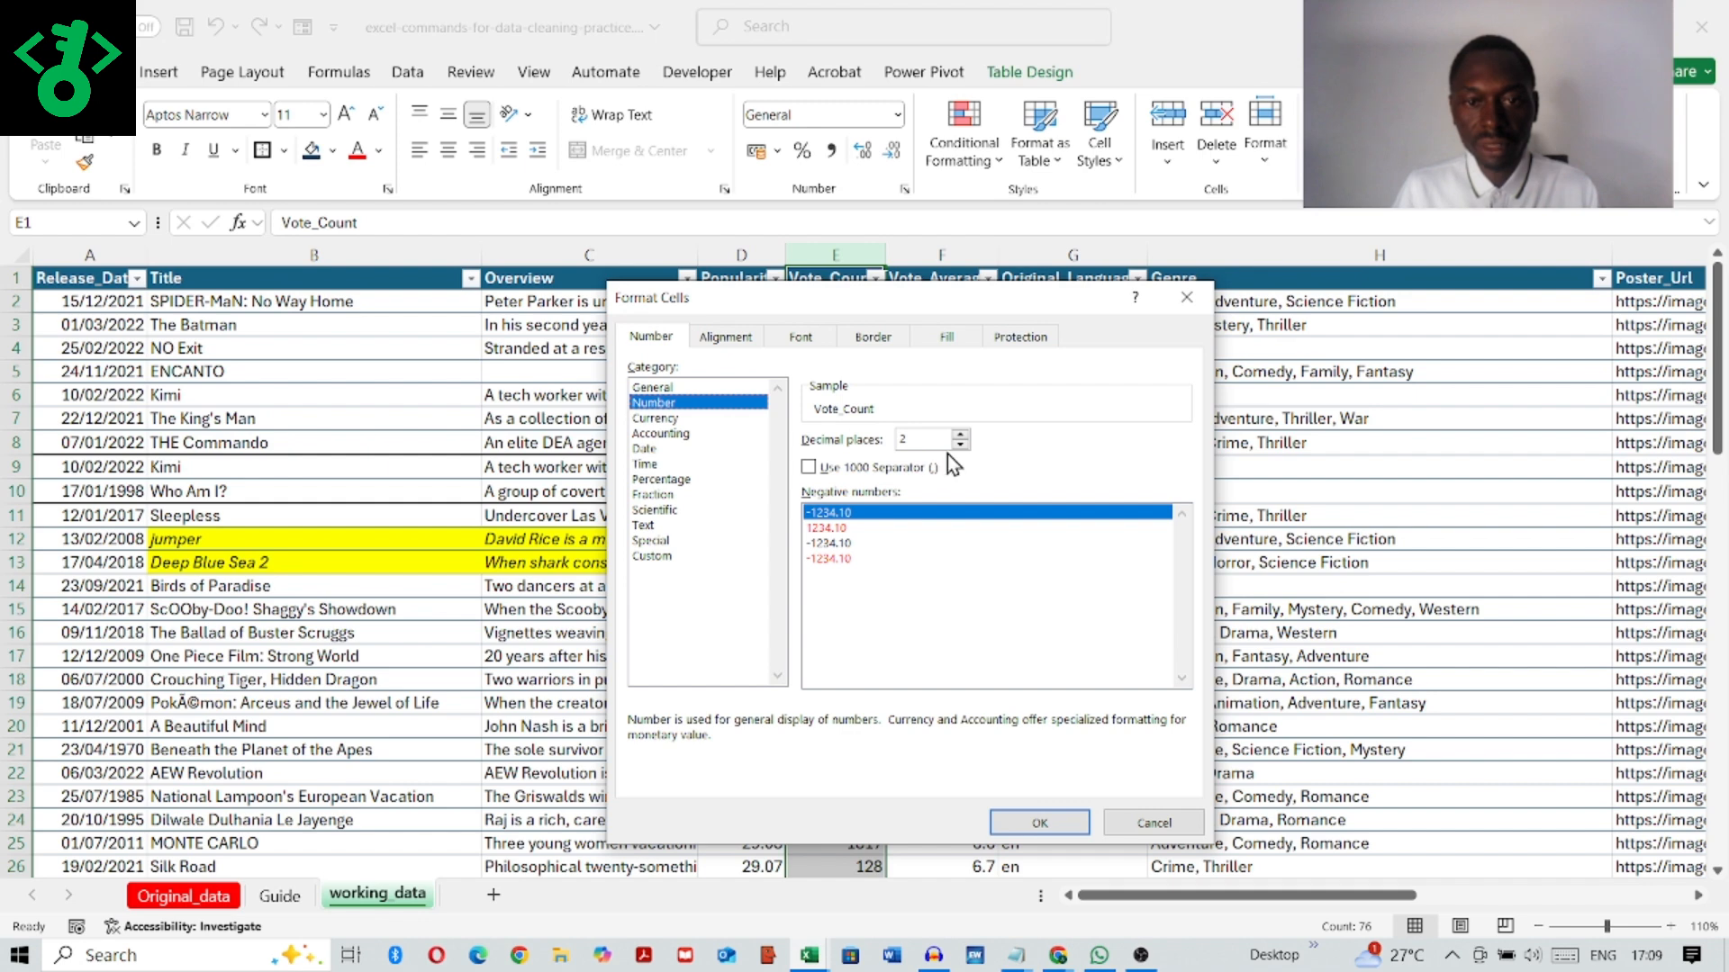
click(960, 445)
click(809, 467)
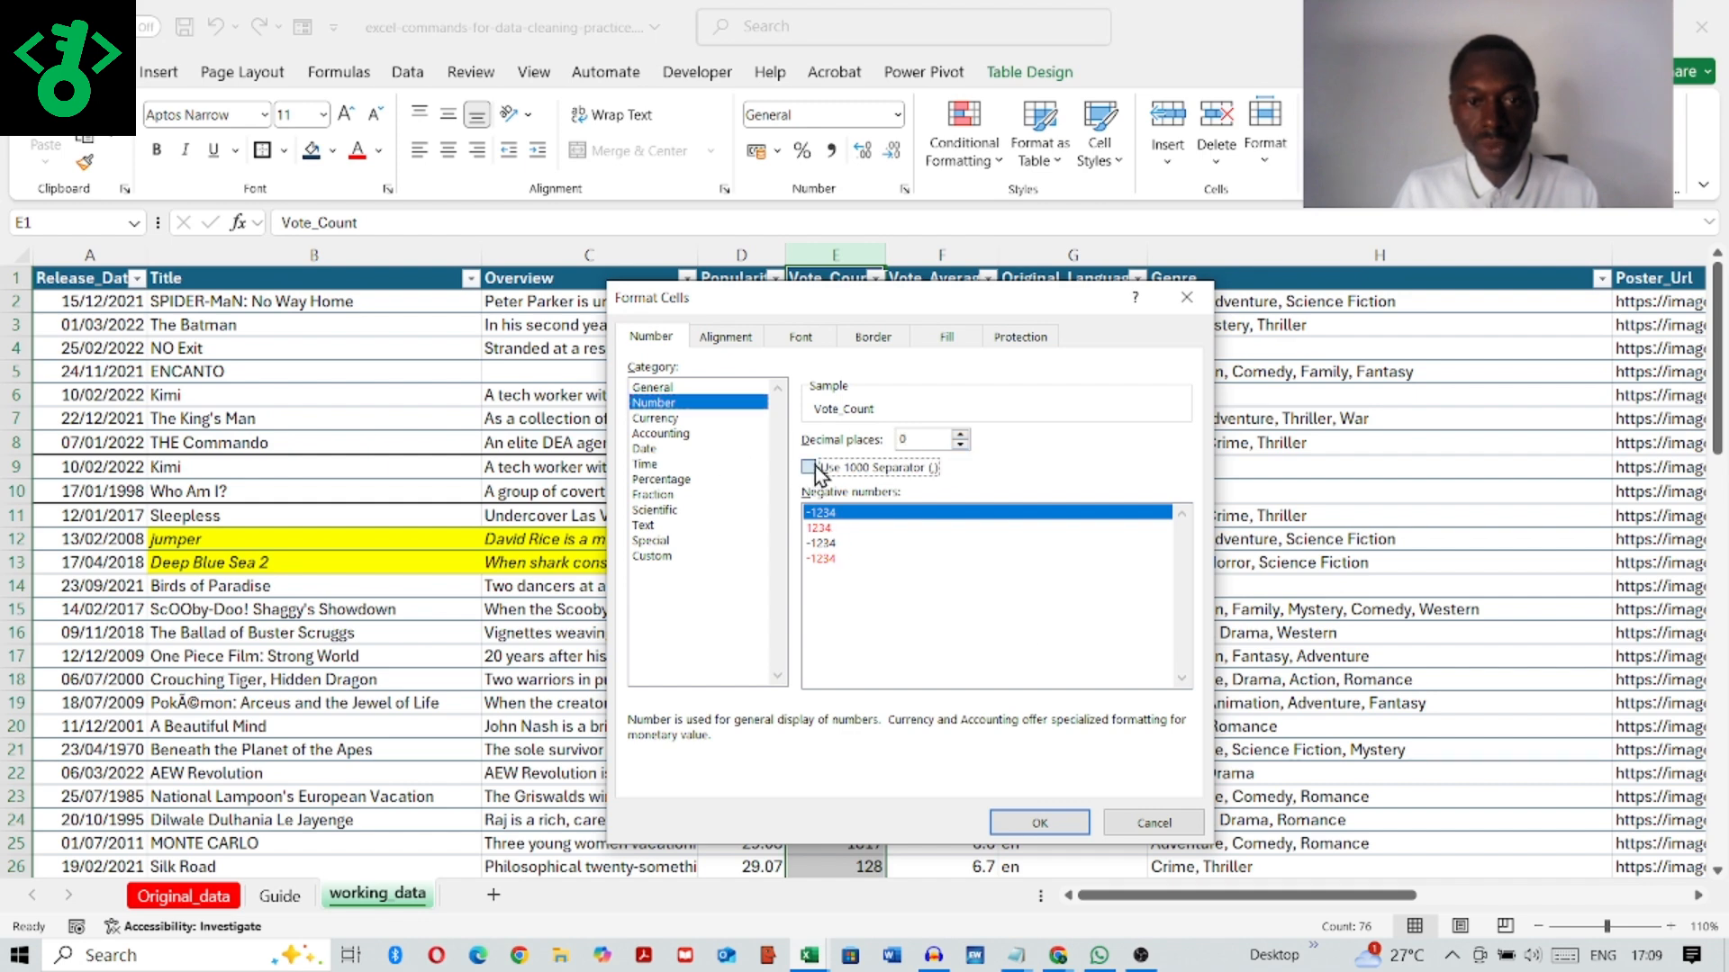
click(1023, 830)
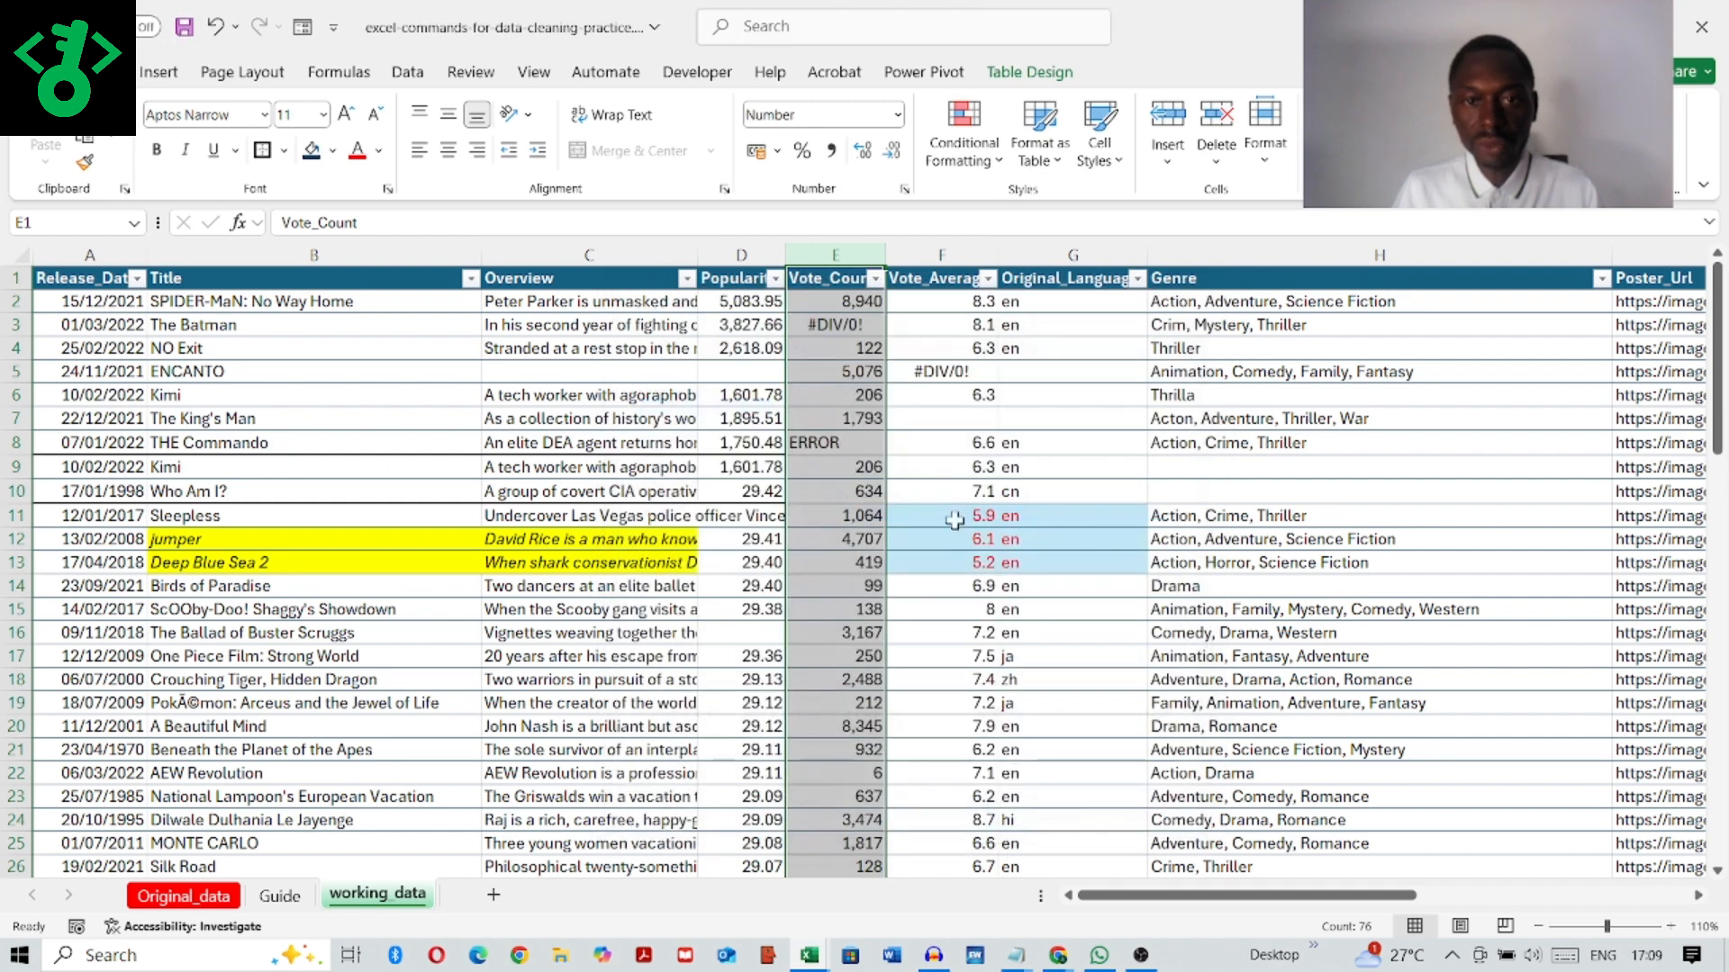
Step: Format the Vote_Average column as Number with 1 decimal place and a thousands separator
click(943, 253)
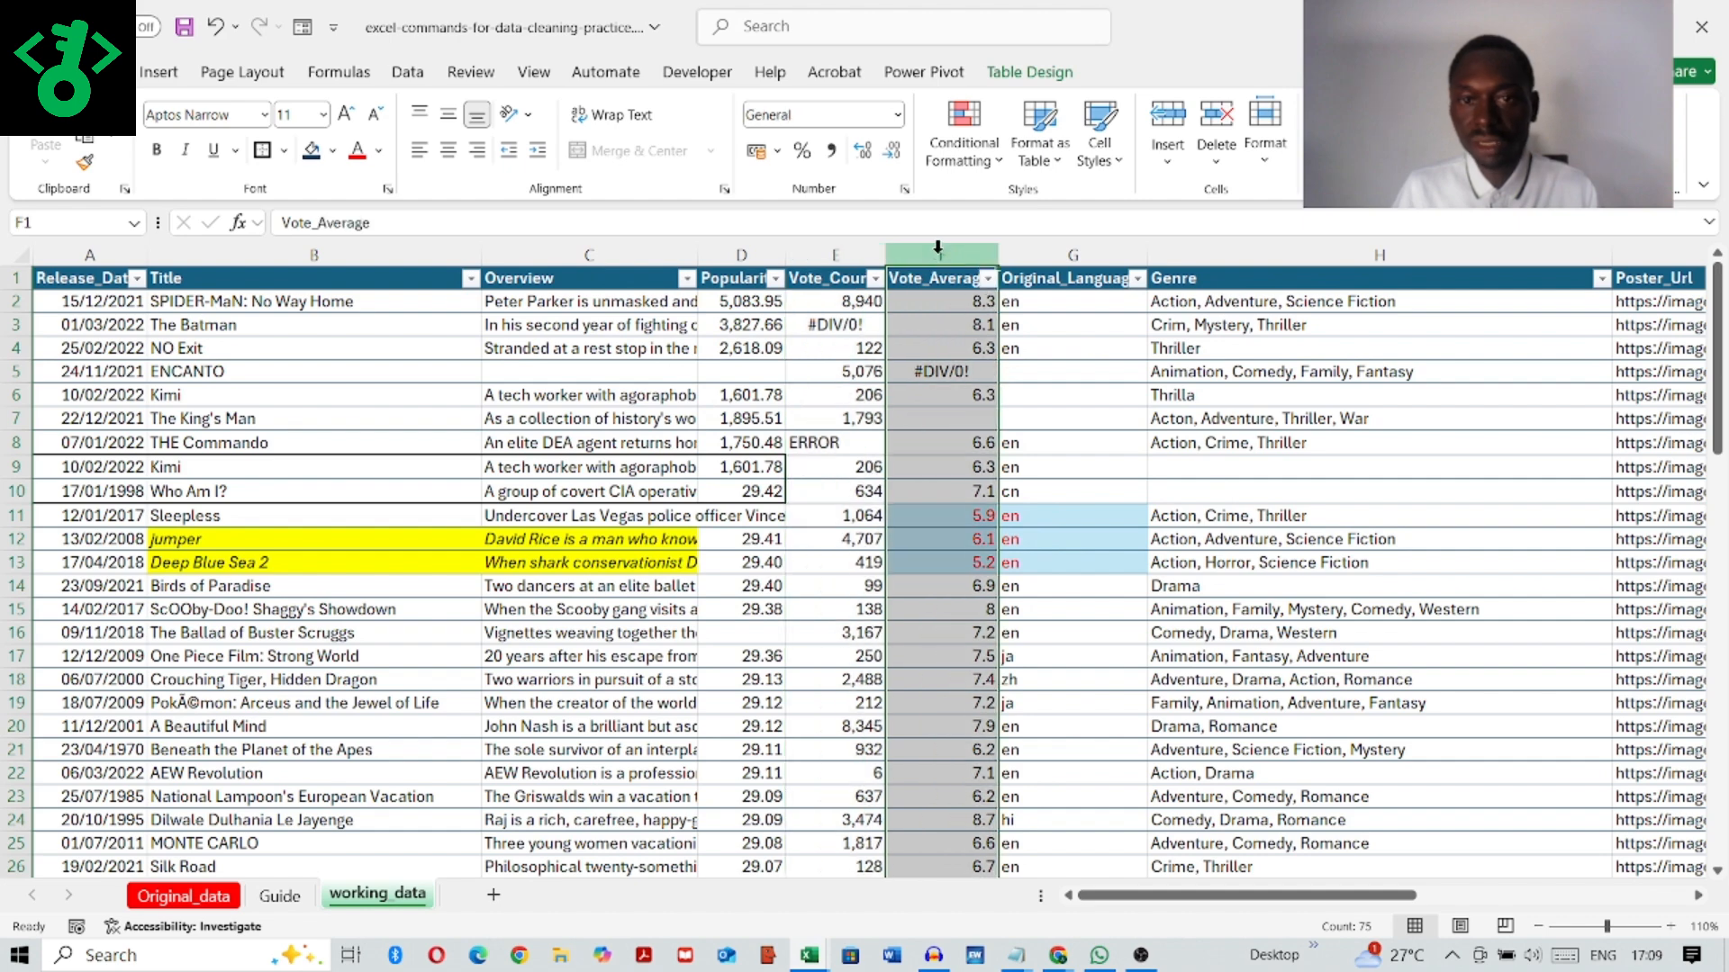
right_click(938, 249)
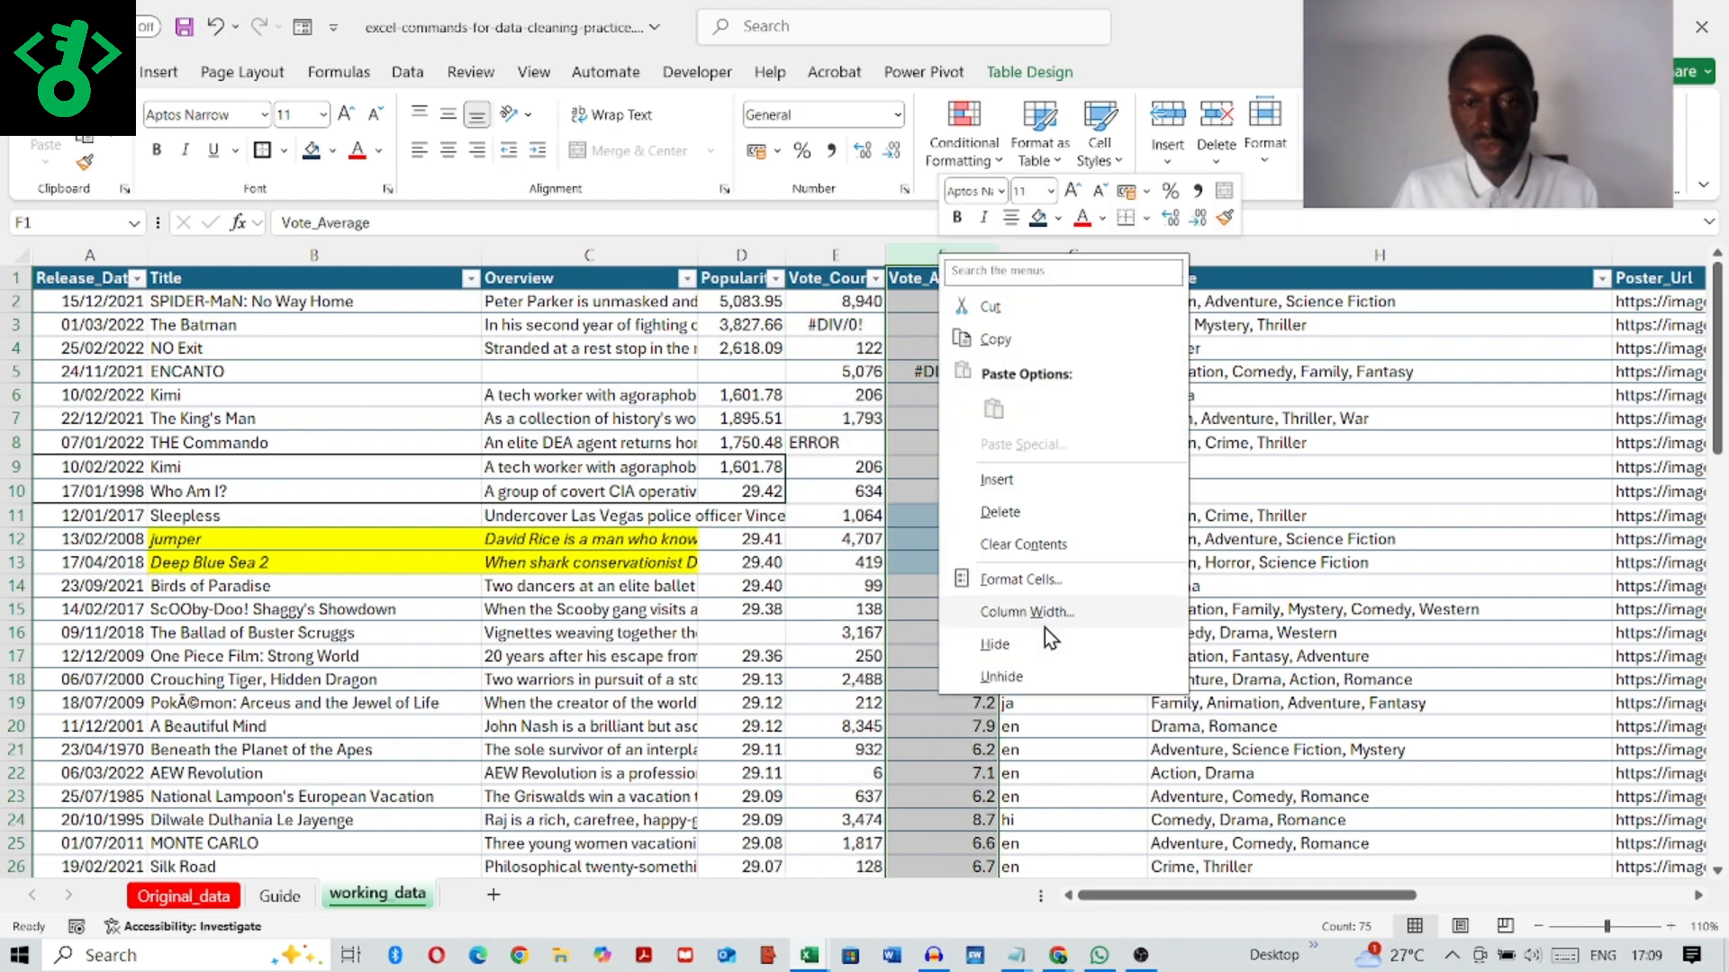
click(1023, 579)
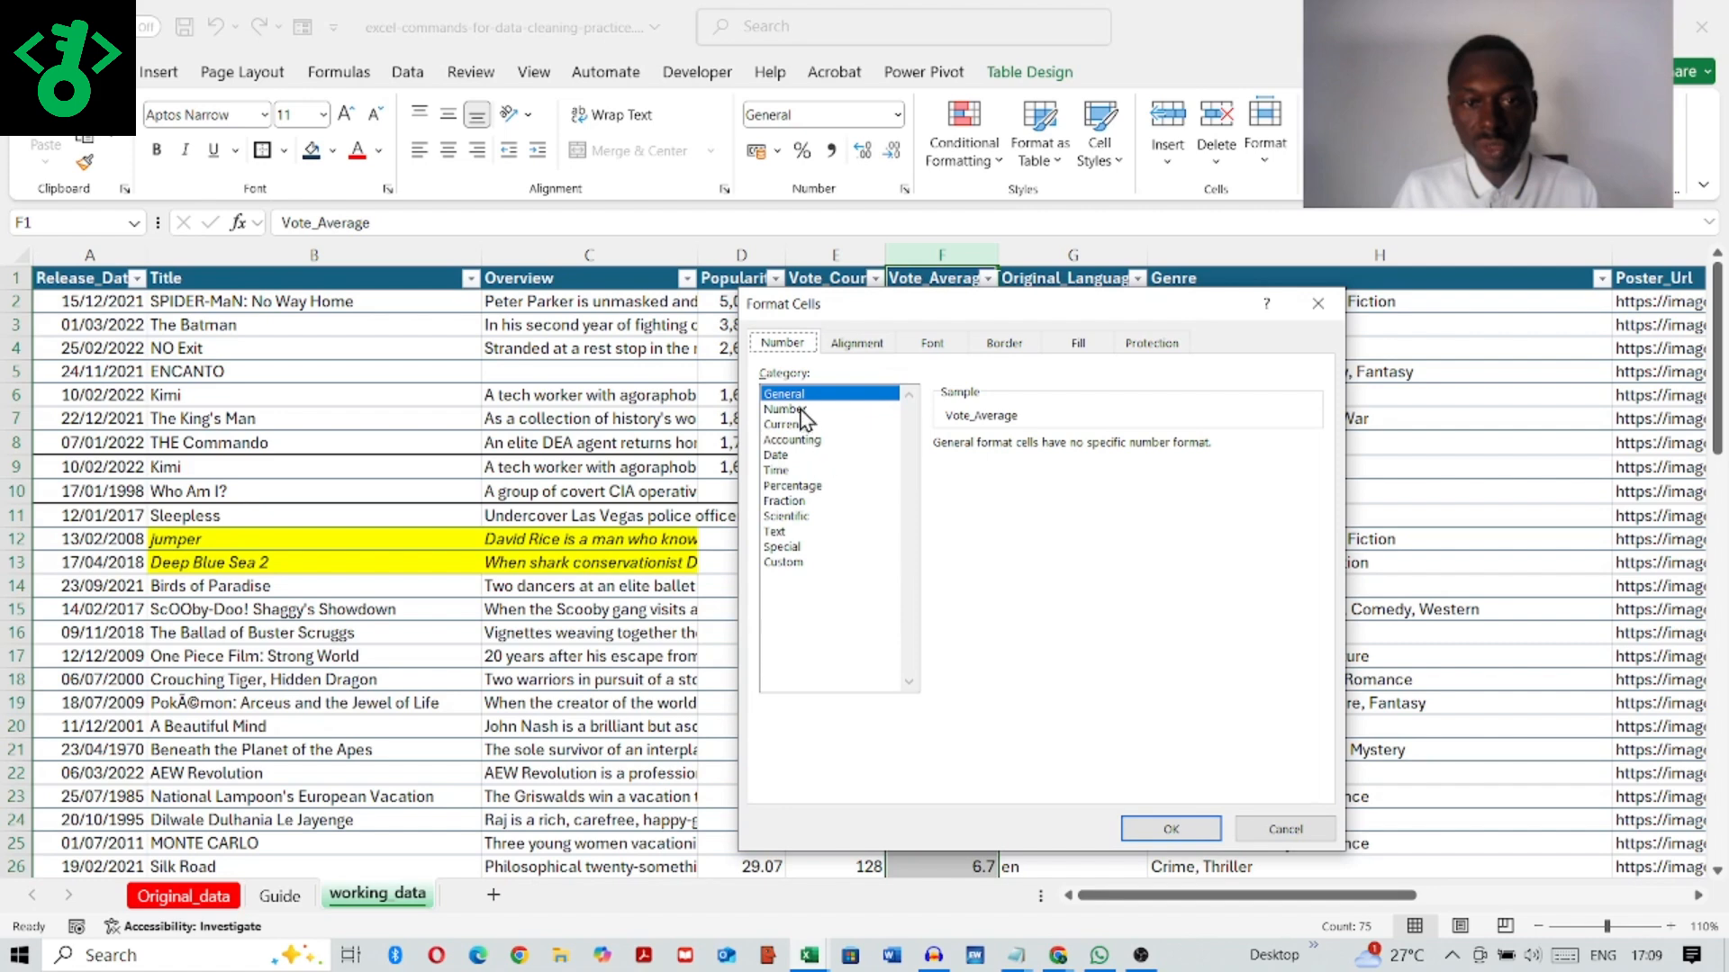
click(785, 409)
click(1090, 452)
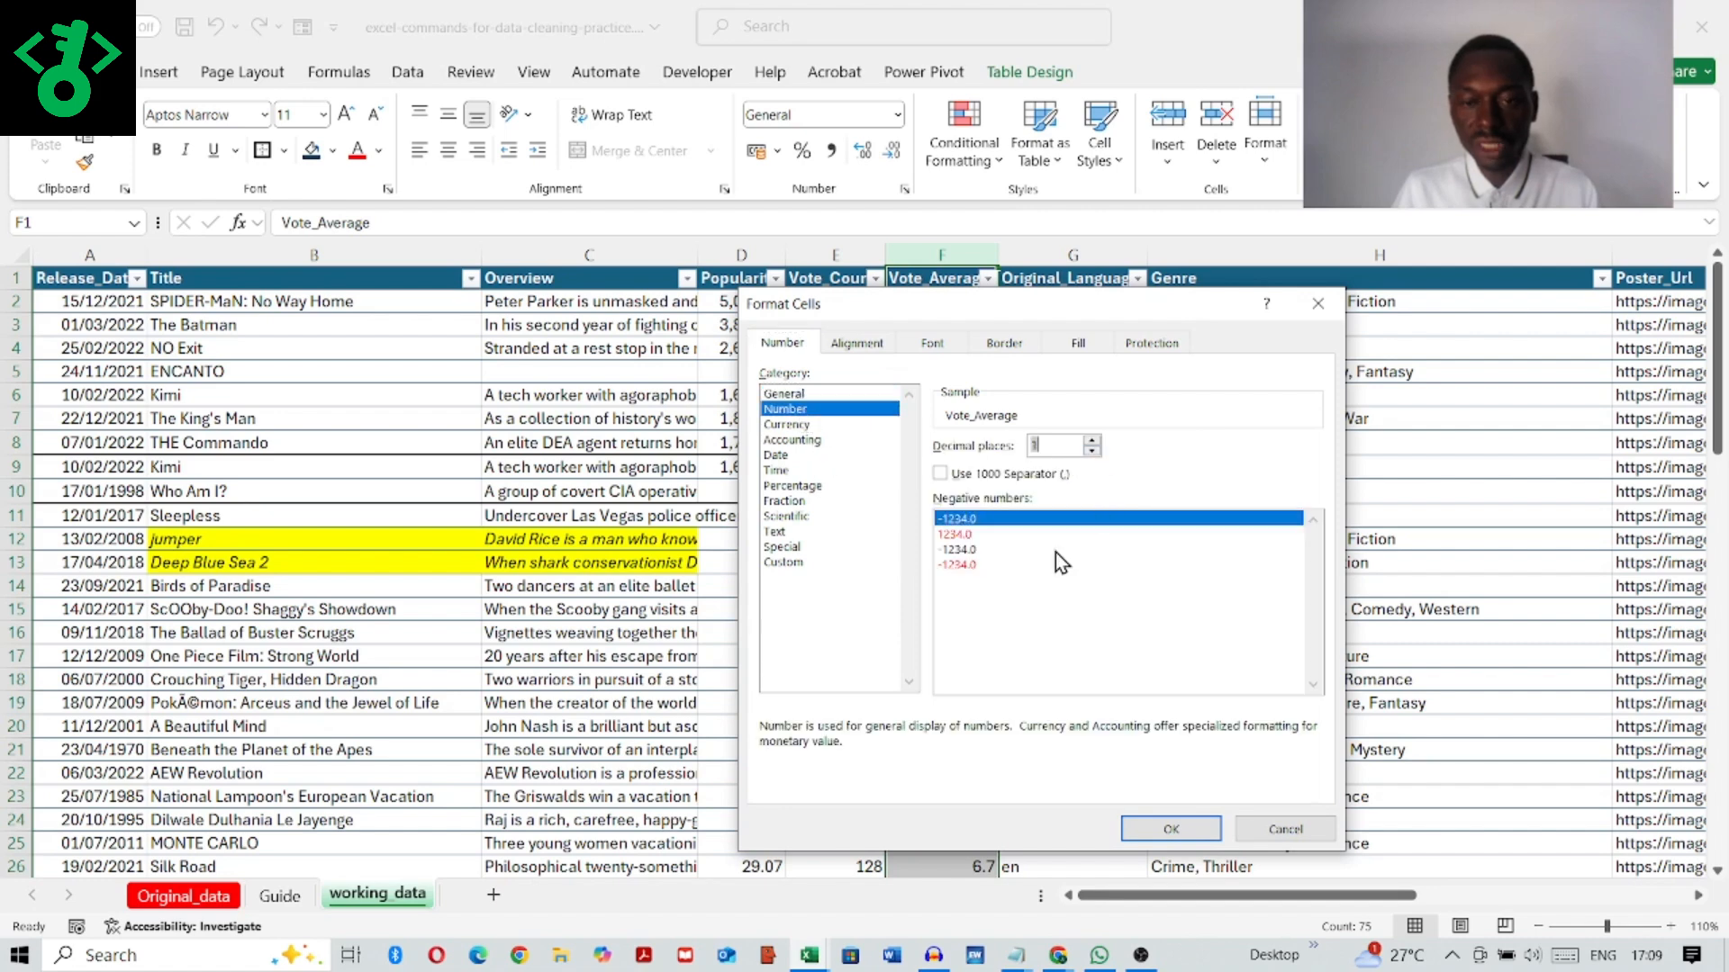
click(1184, 833)
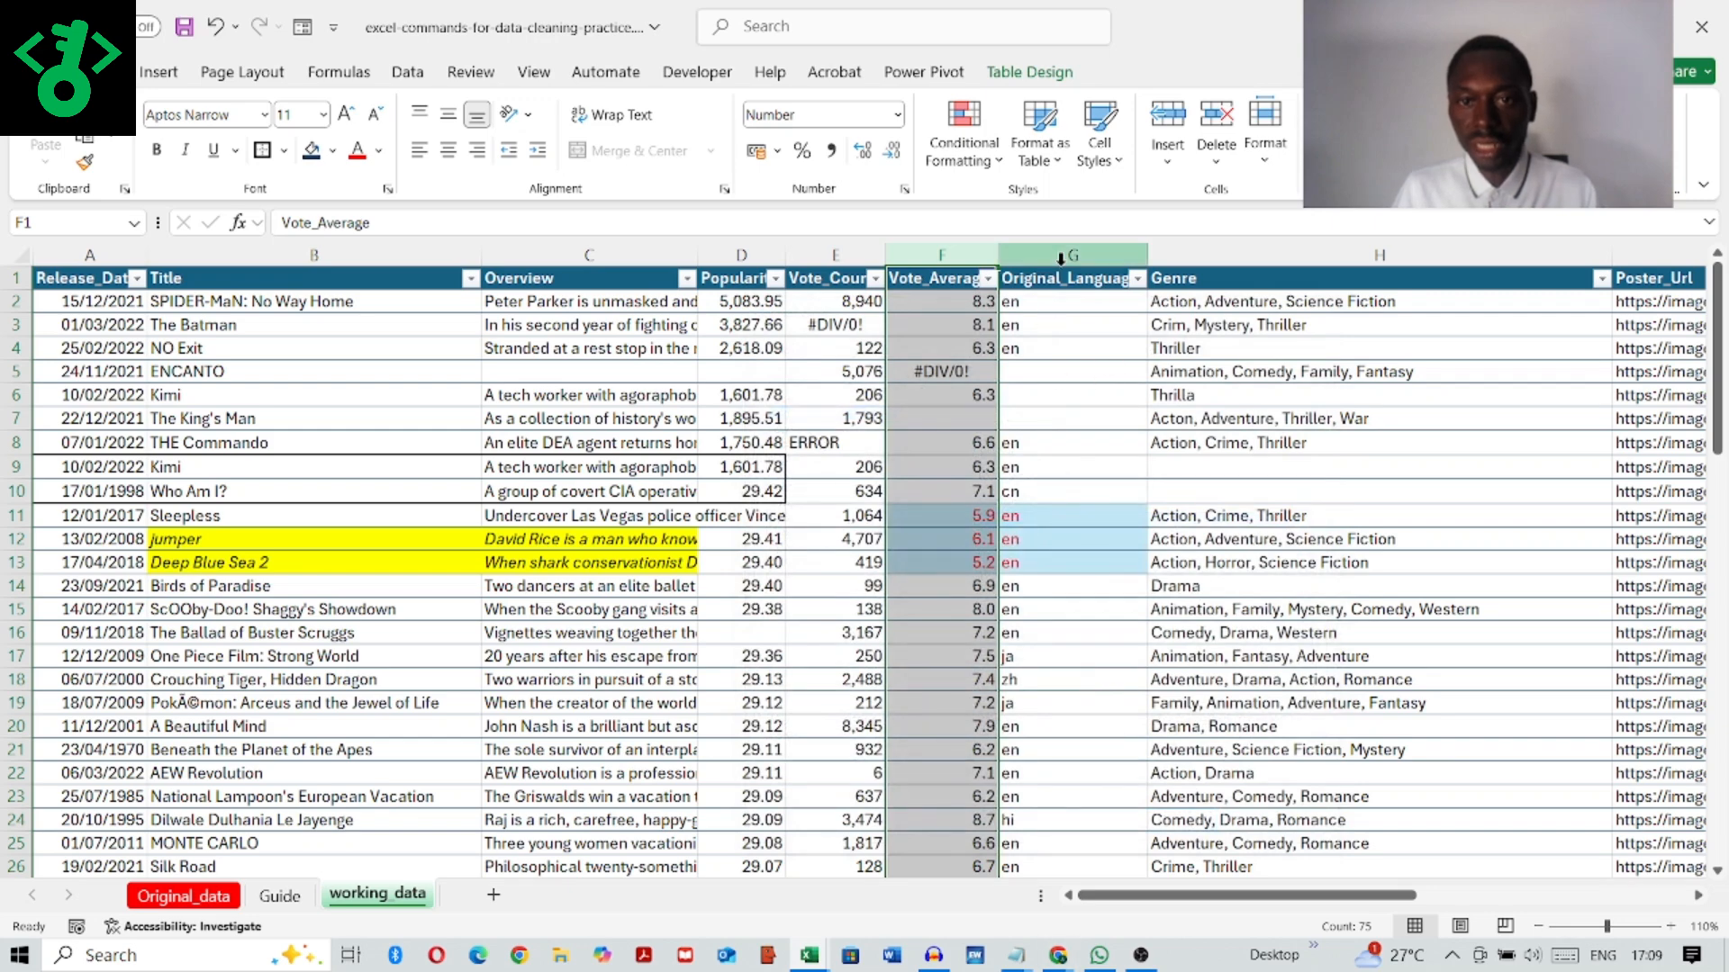
Step: Inspect the Original_Language, Genre and Poster_Url columns and look through the table's rows
click(1061, 256)
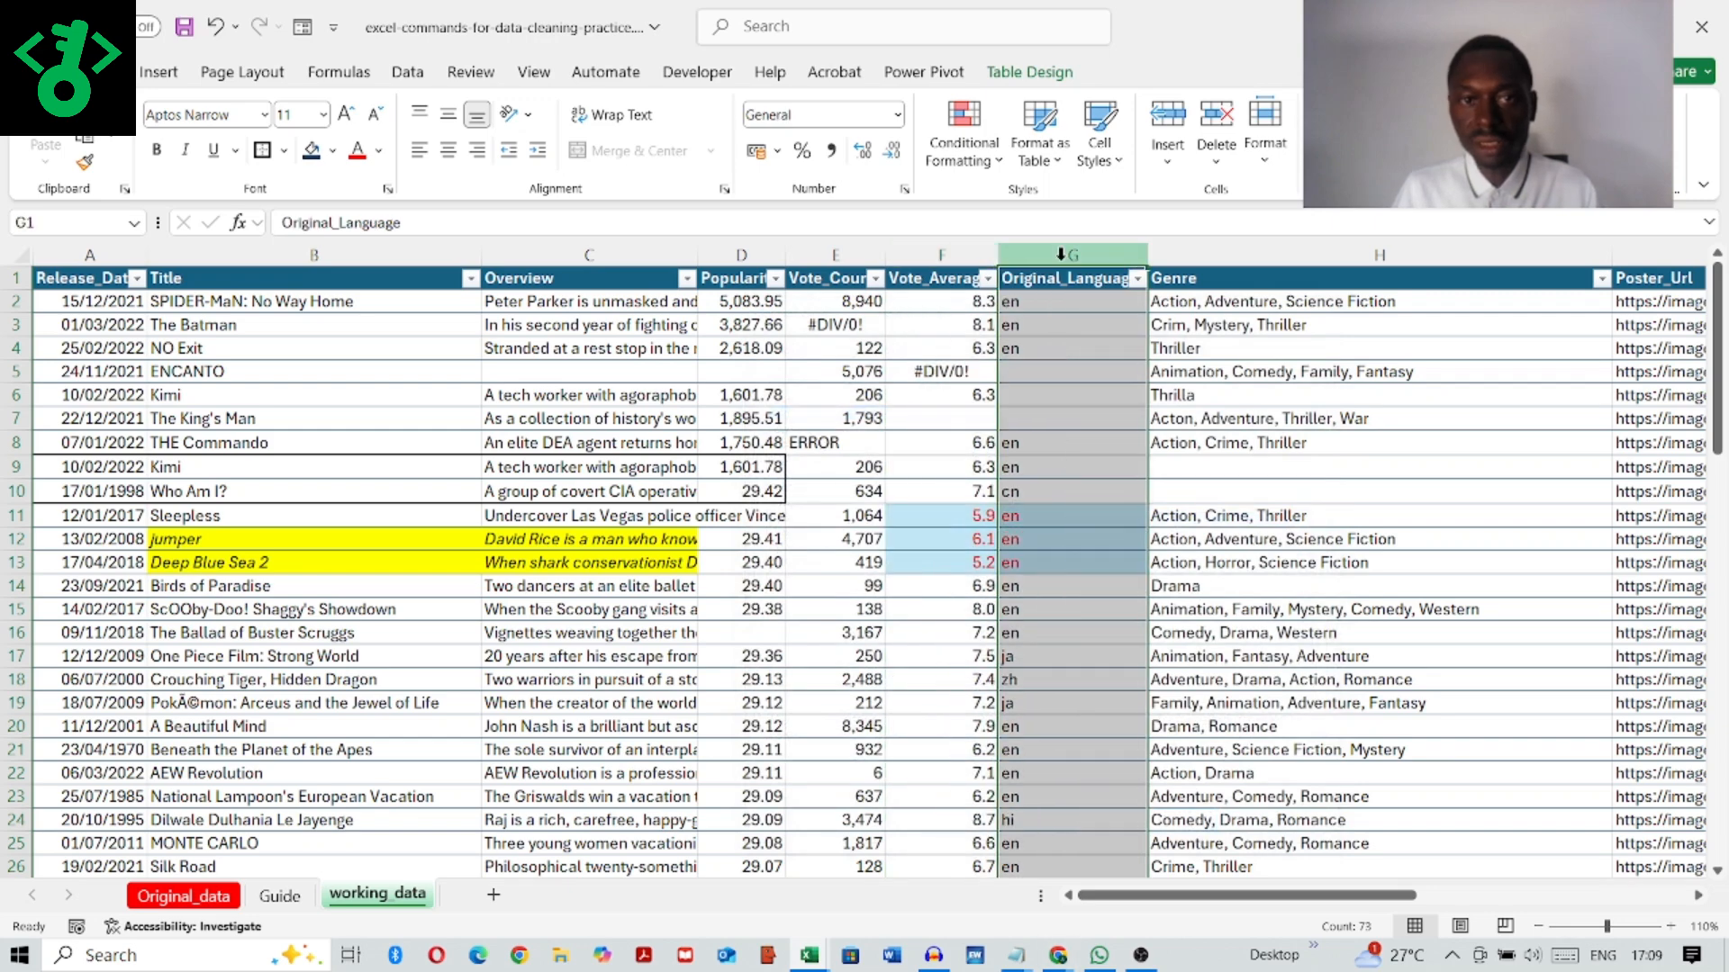
click(1300, 251)
click(1655, 253)
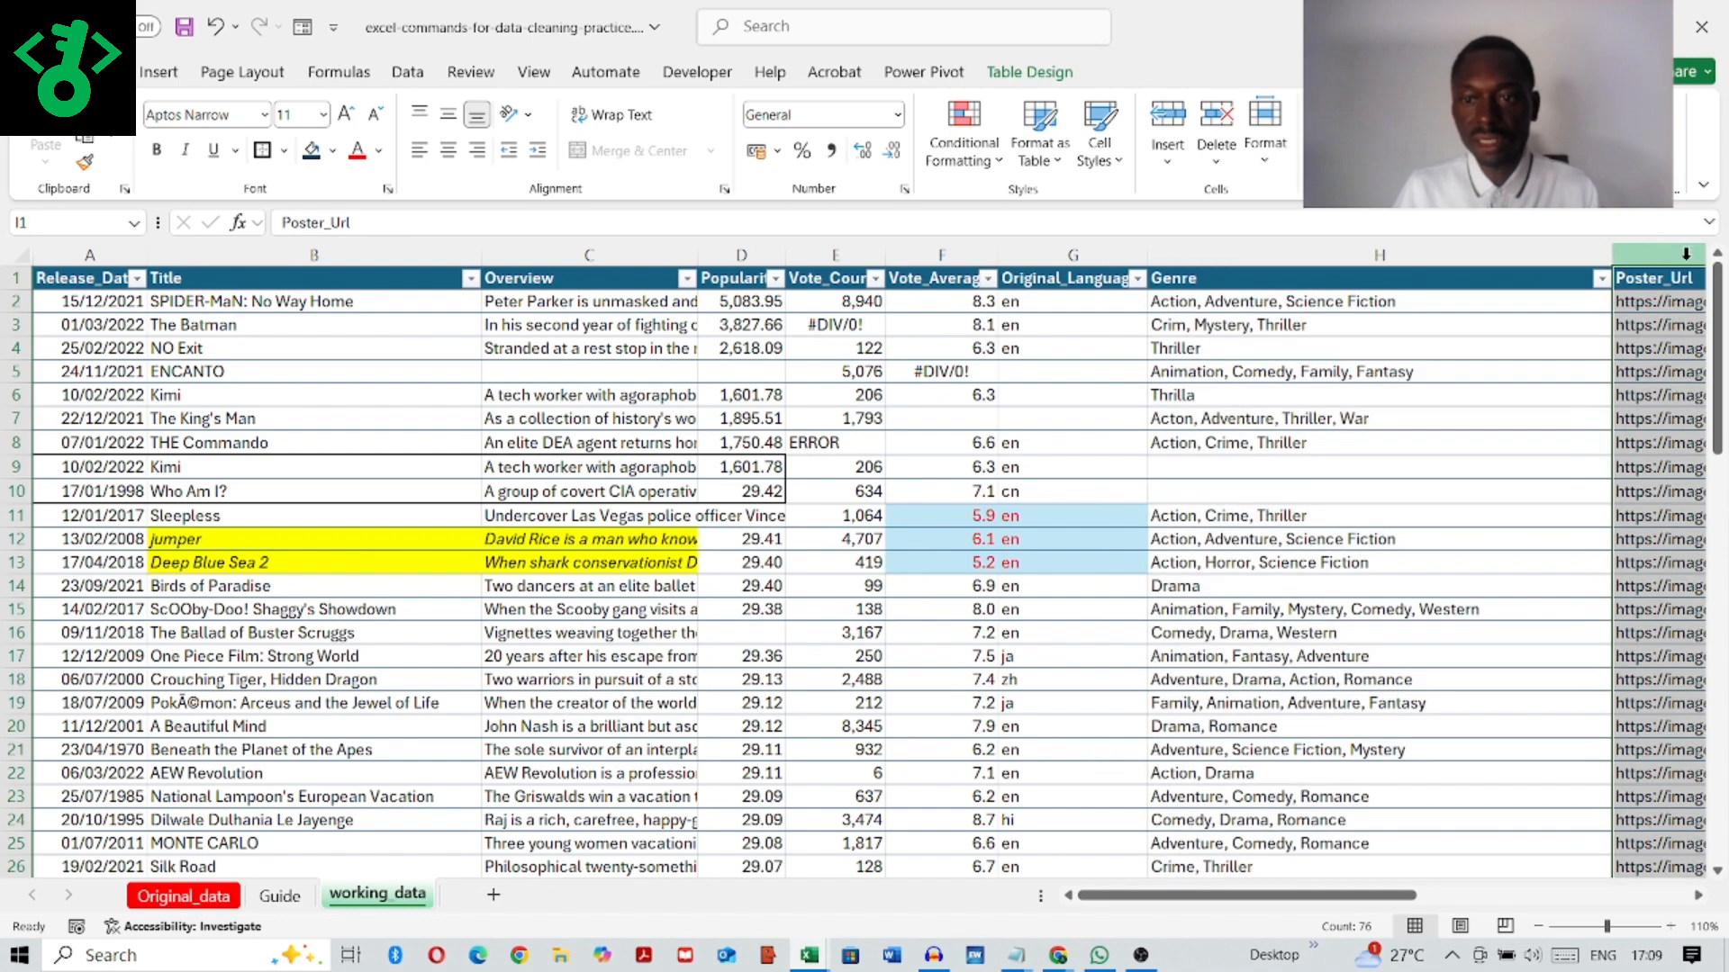
mouse_move(1171, 896)
mouse_down()
mouse_move(1351, 894)
mouse_move(1161, 898)
mouse_up()
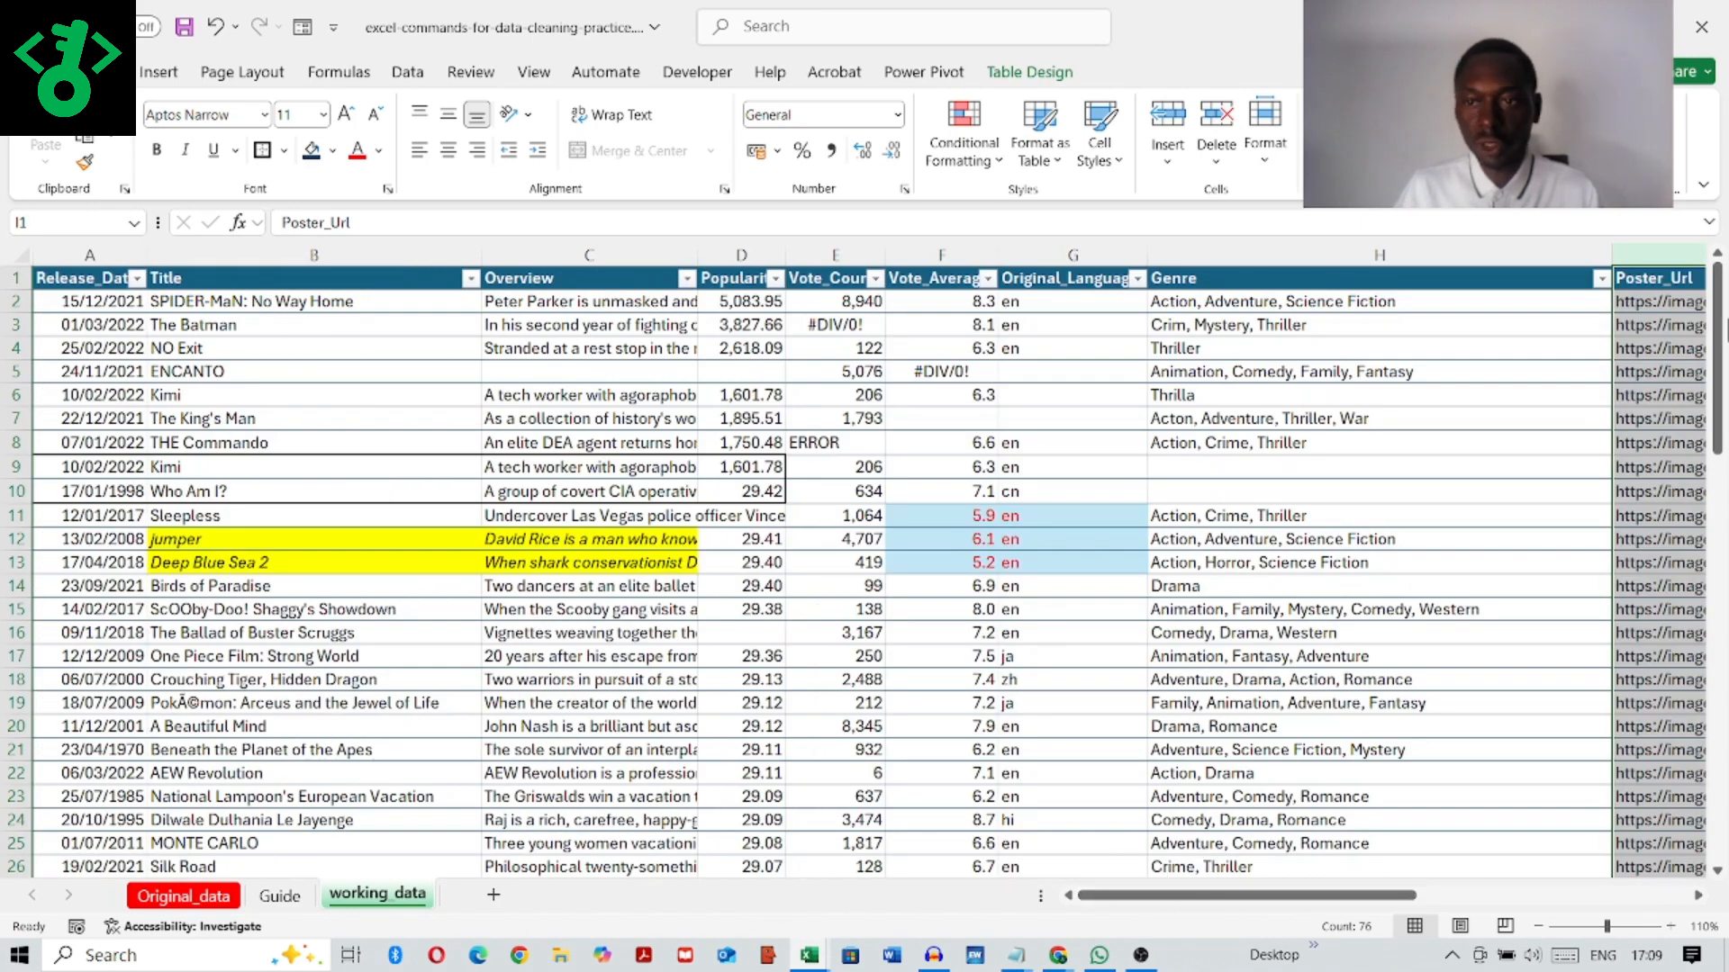
scroll(645, 570, down, 20)
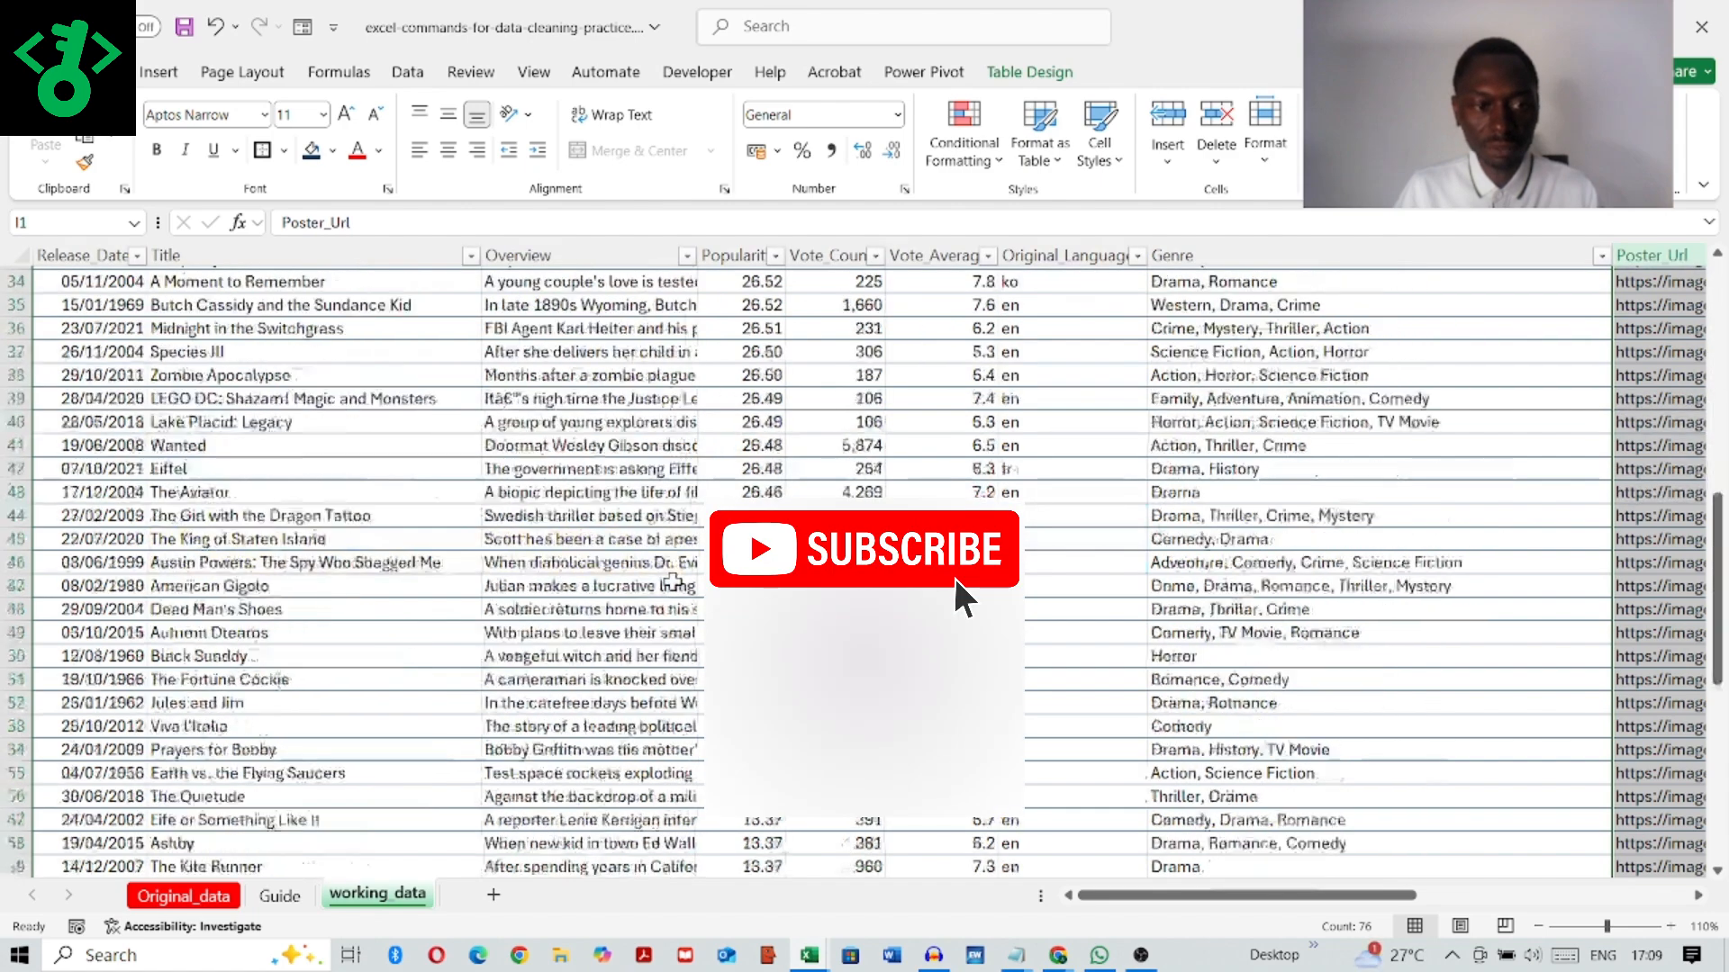
scroll(685, 585, up, 20)
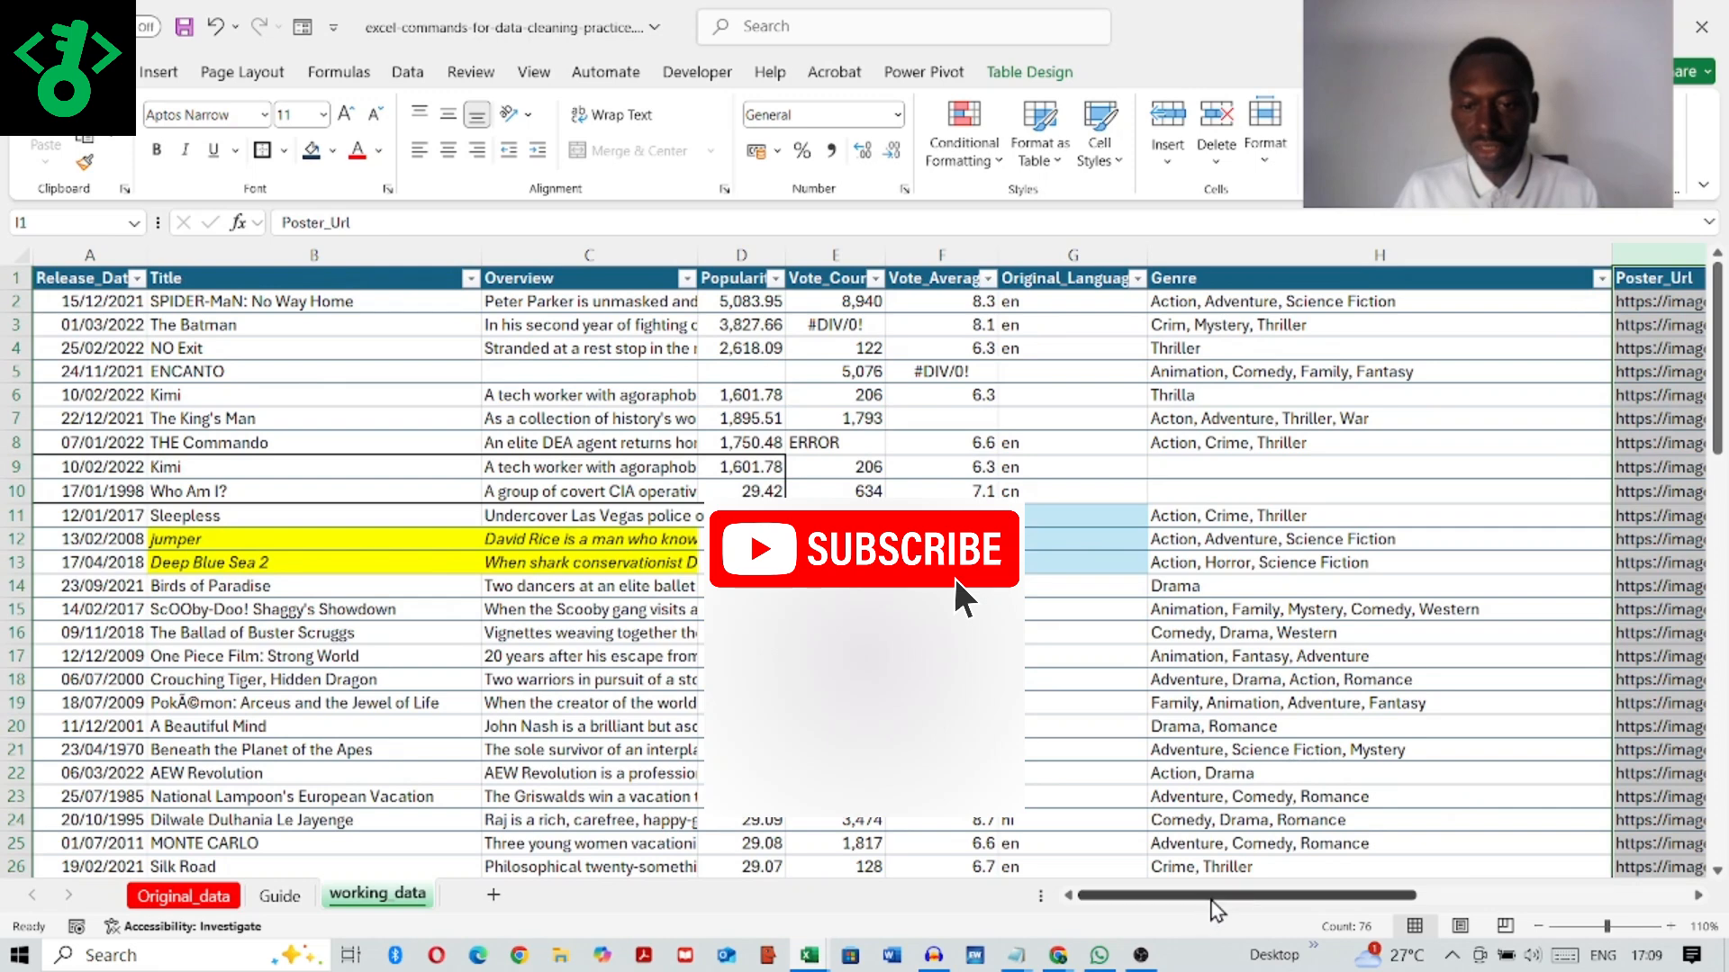
drag(1206, 896, 931, 888)
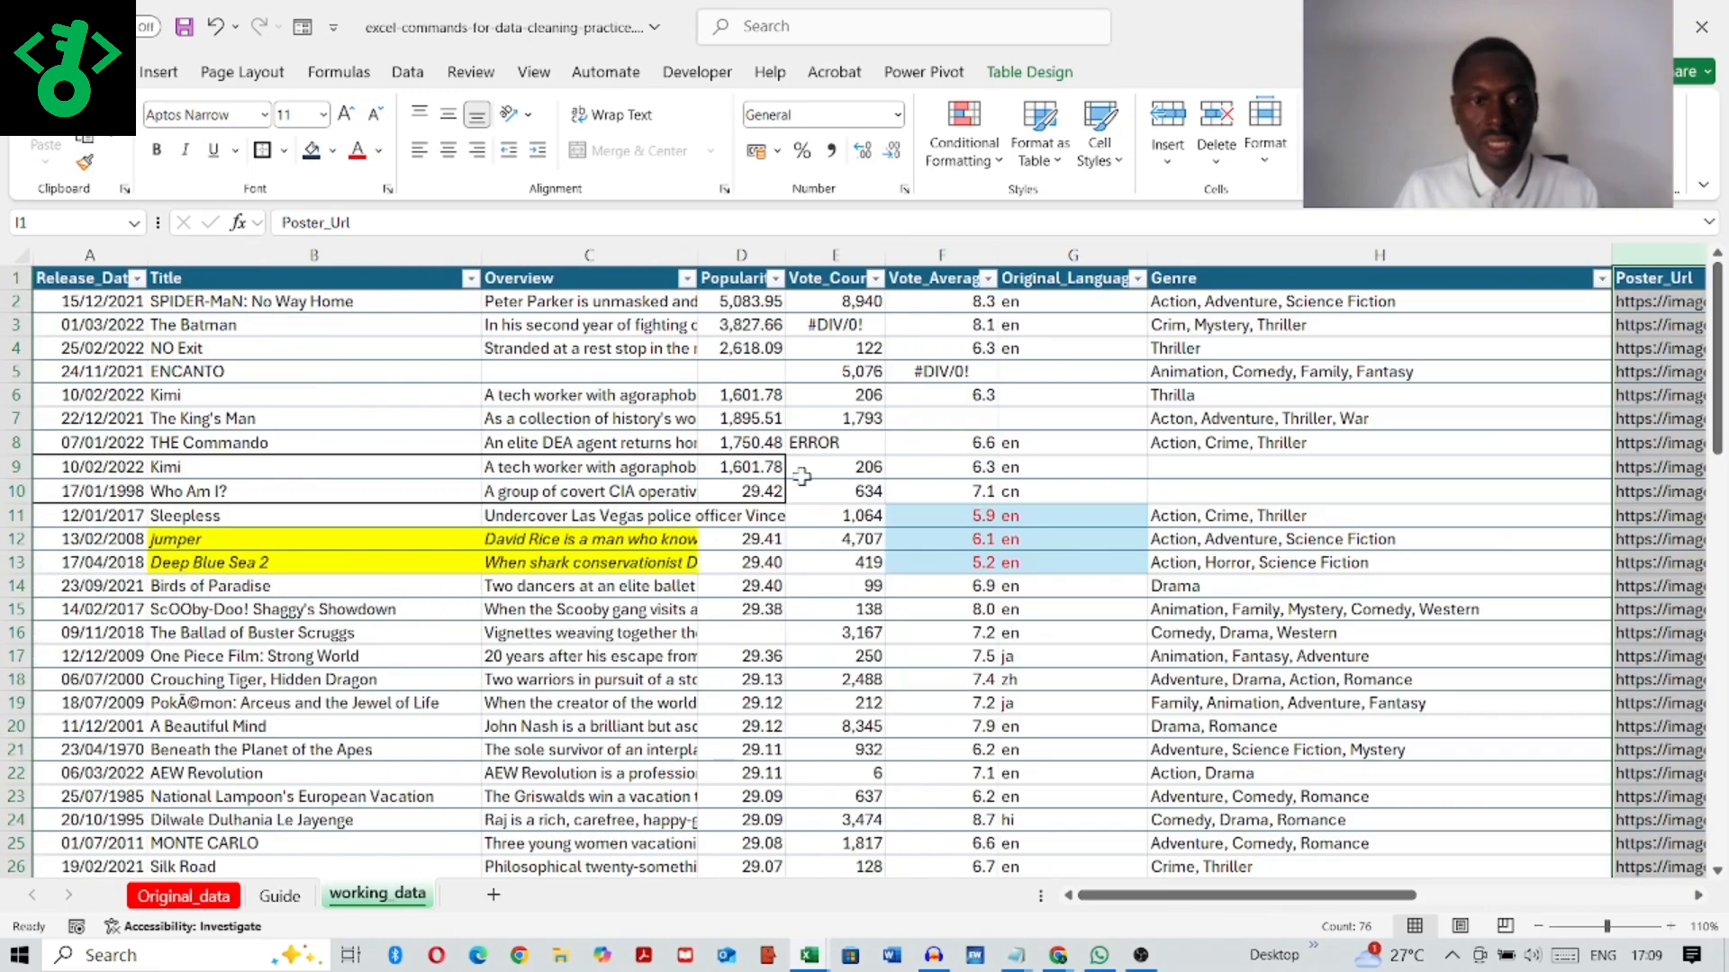
Step: Review the values in the Release_Date column's filter list, leaving the column unfiltered
click(138, 280)
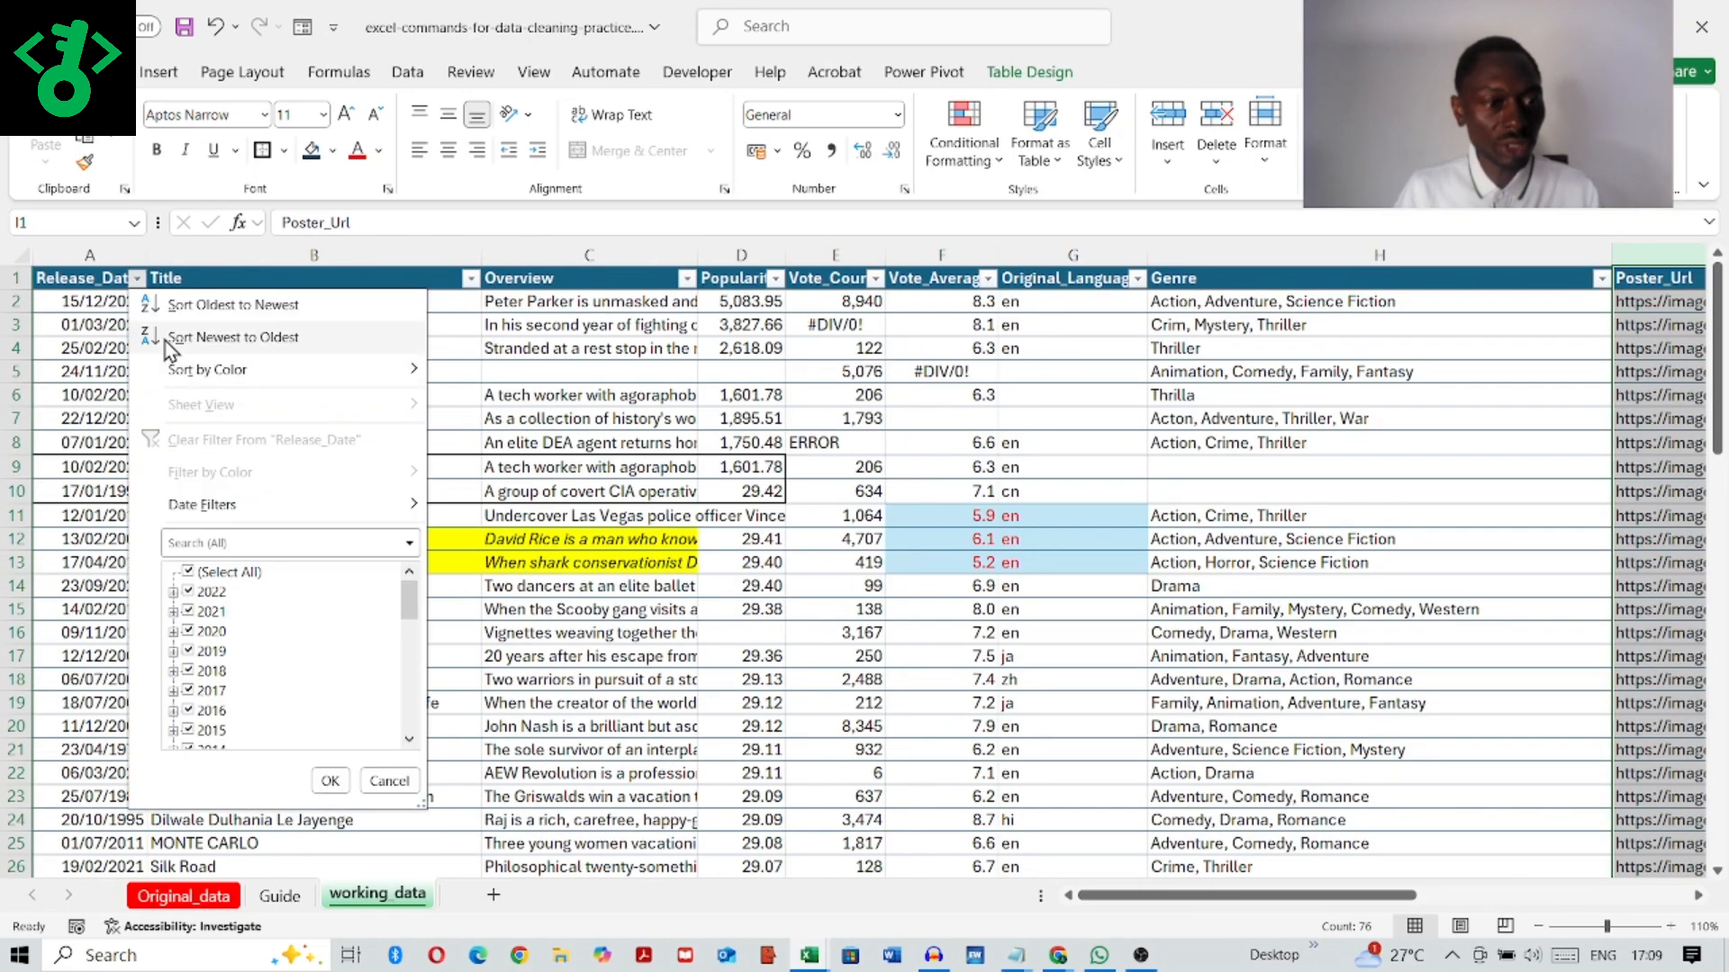
scroll(300, 613, down, 10)
scroll(300, 631, up, 5)
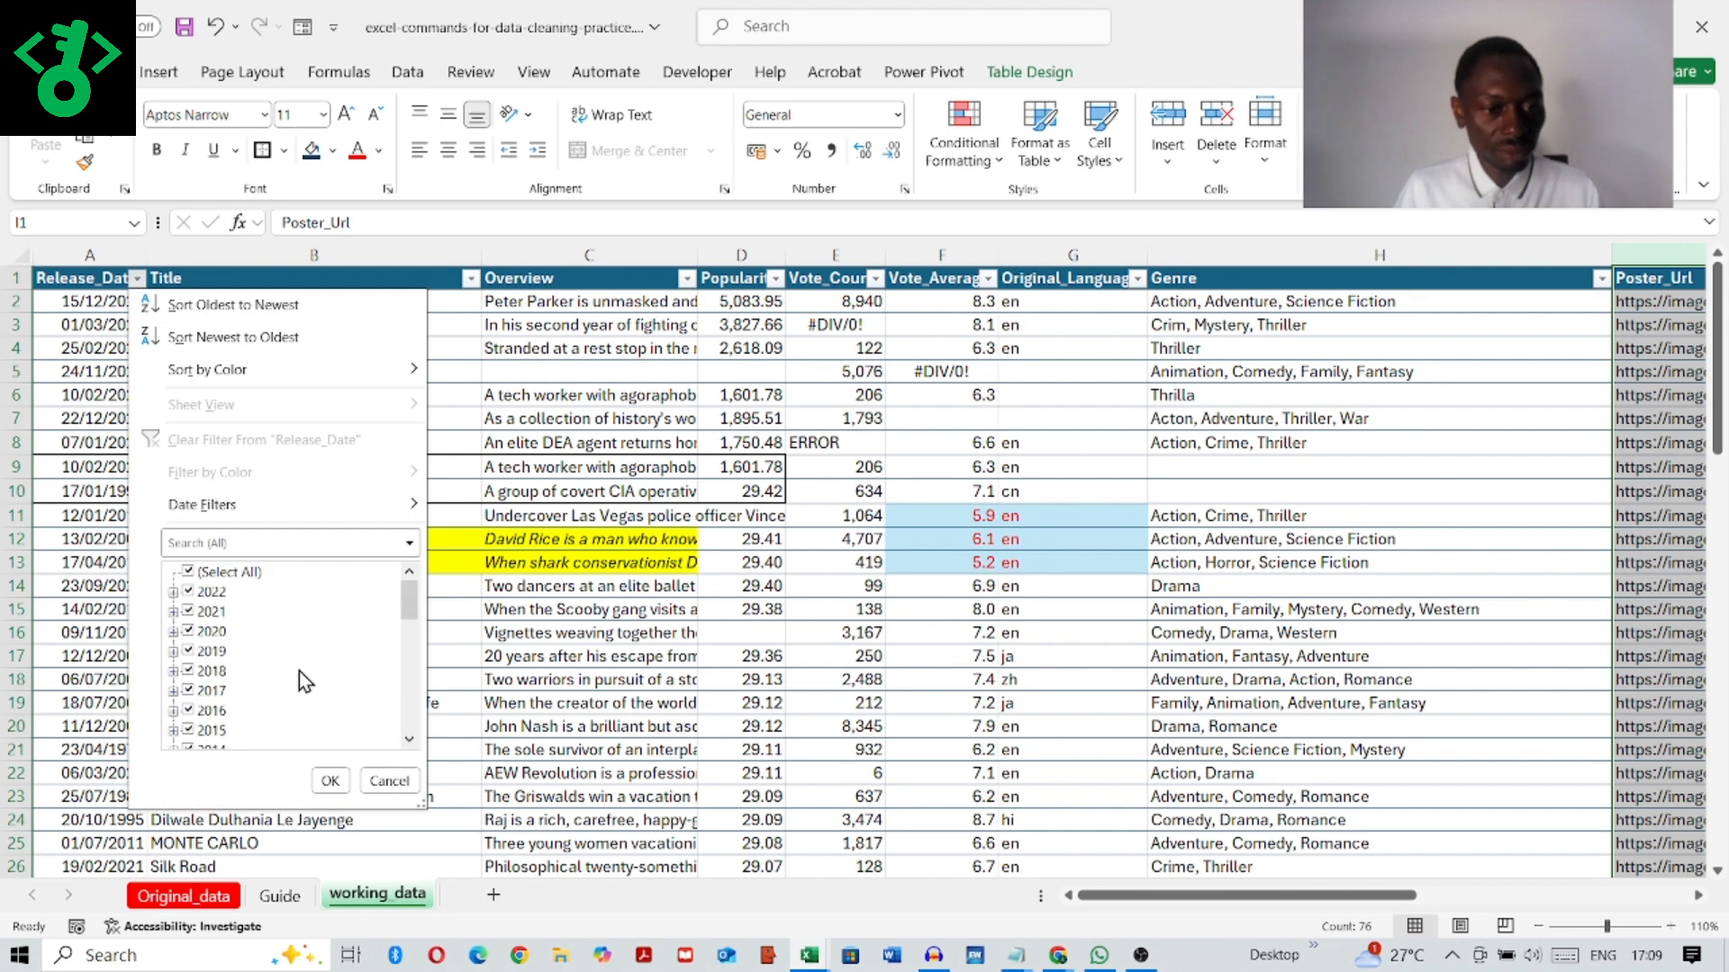
click(387, 780)
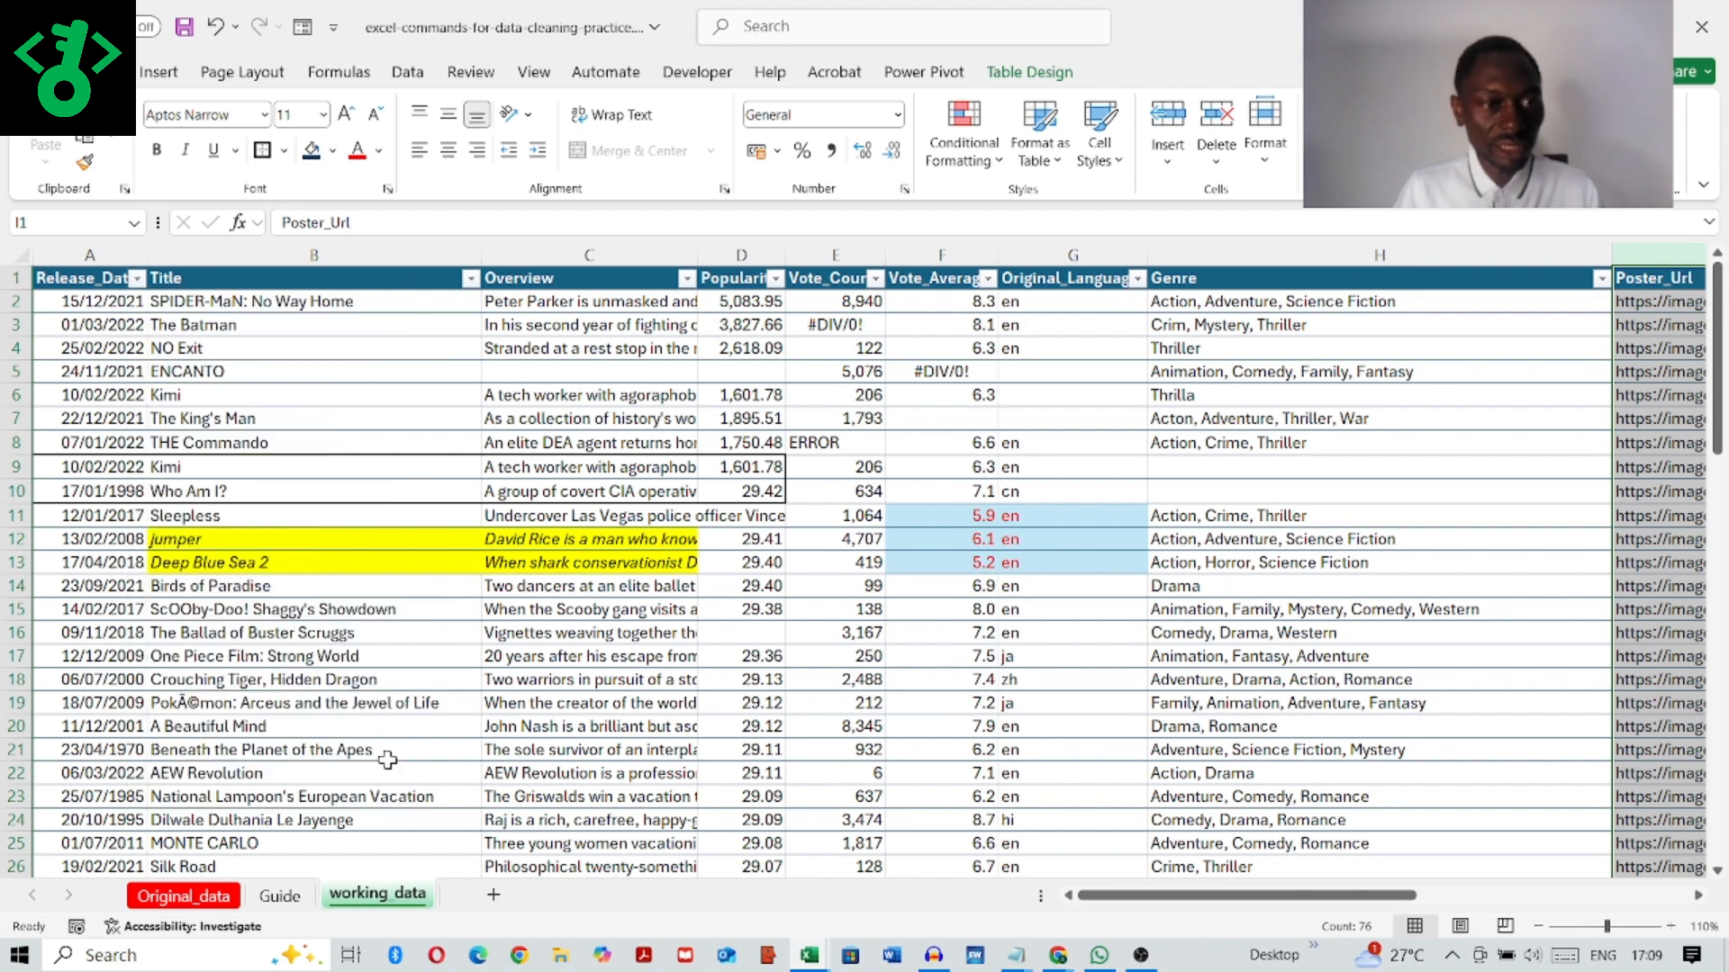
Step: Look through the Title column's filter values for misspelled or garbled movie titles
click(470, 279)
scroll(540, 649, down, 15)
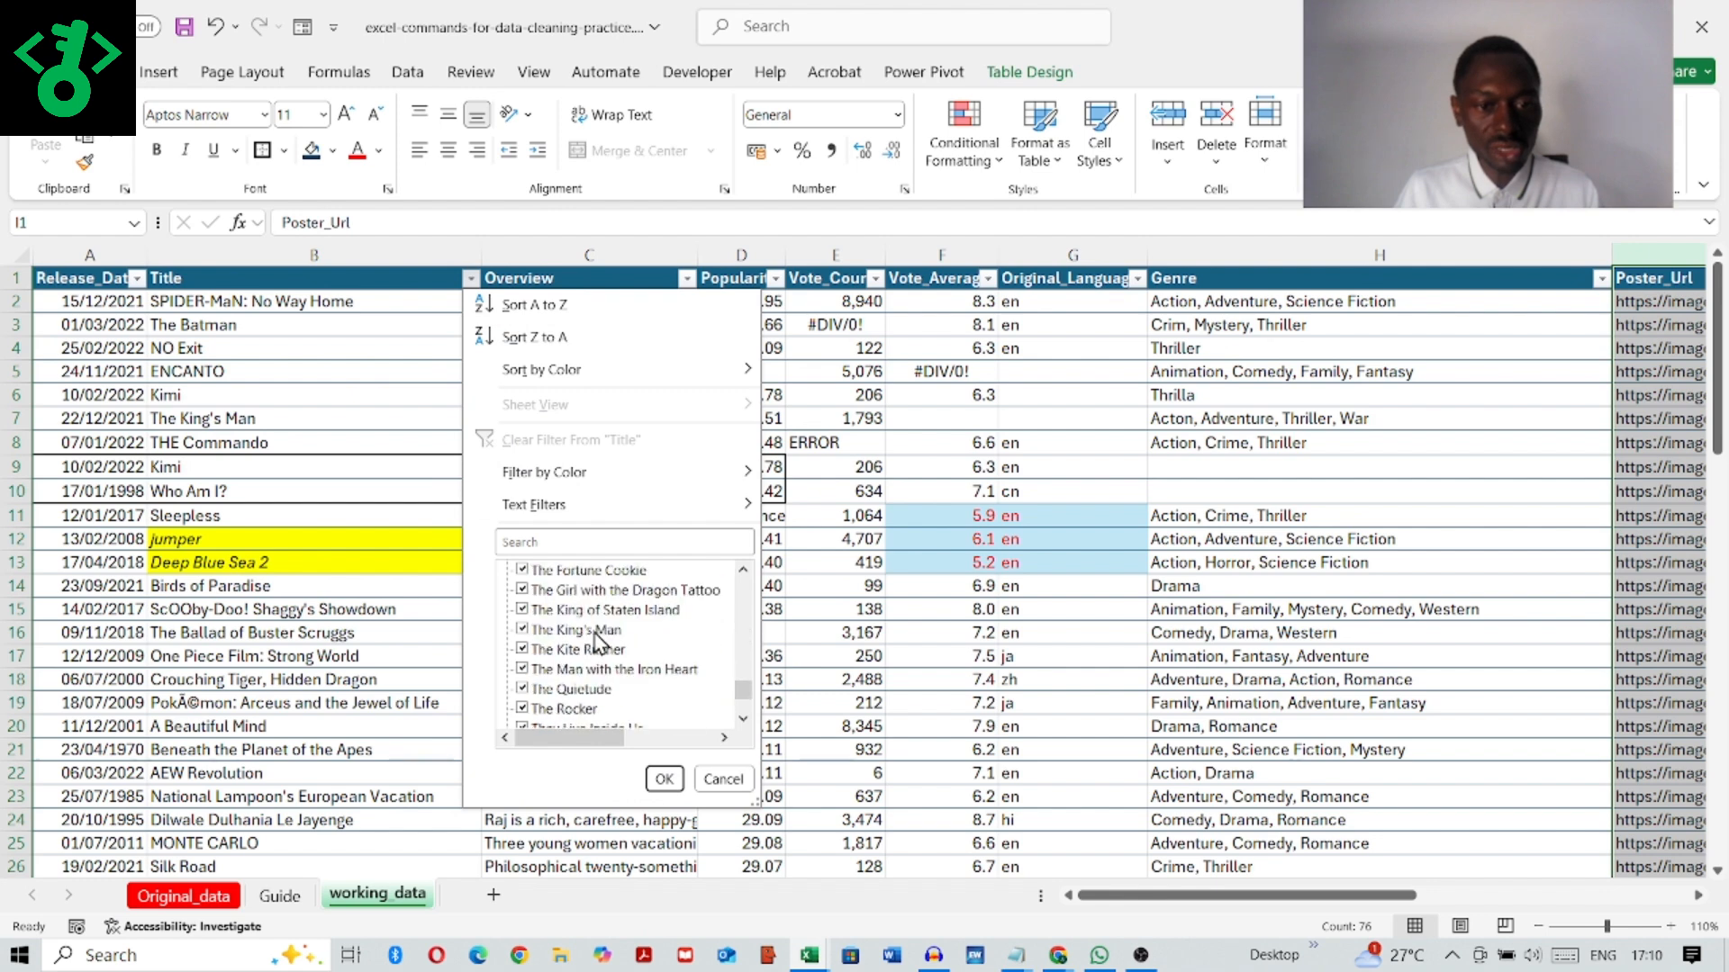
scroll(597, 633, up, 6)
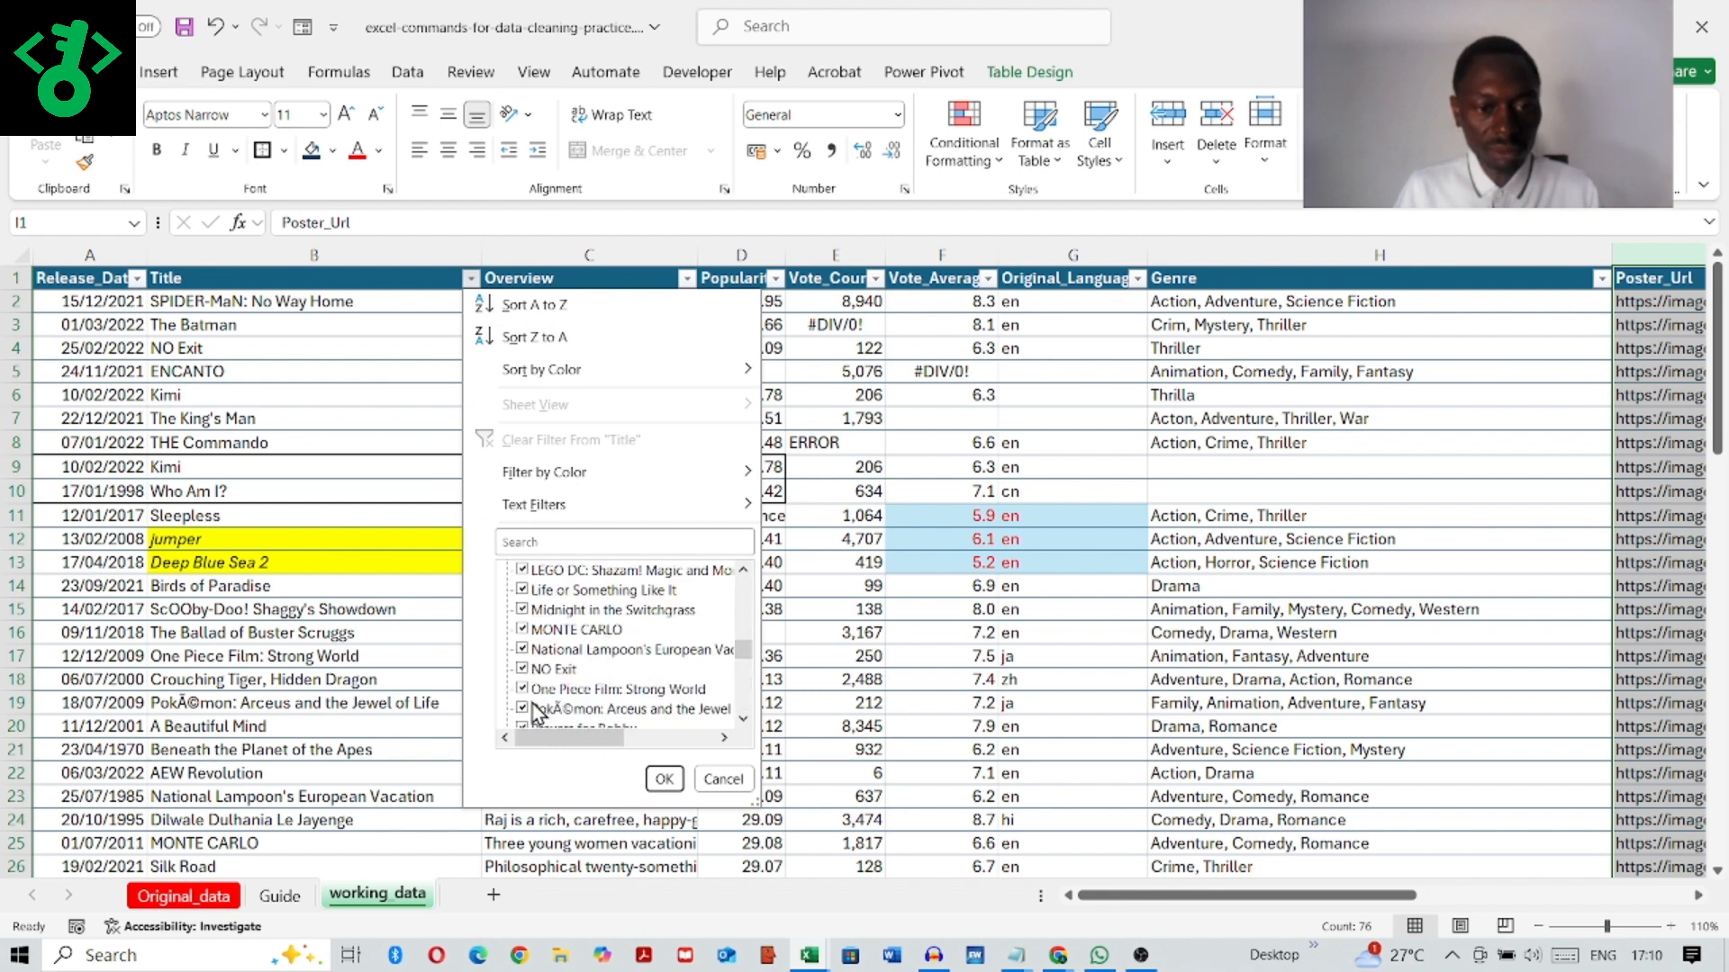
click(663, 779)
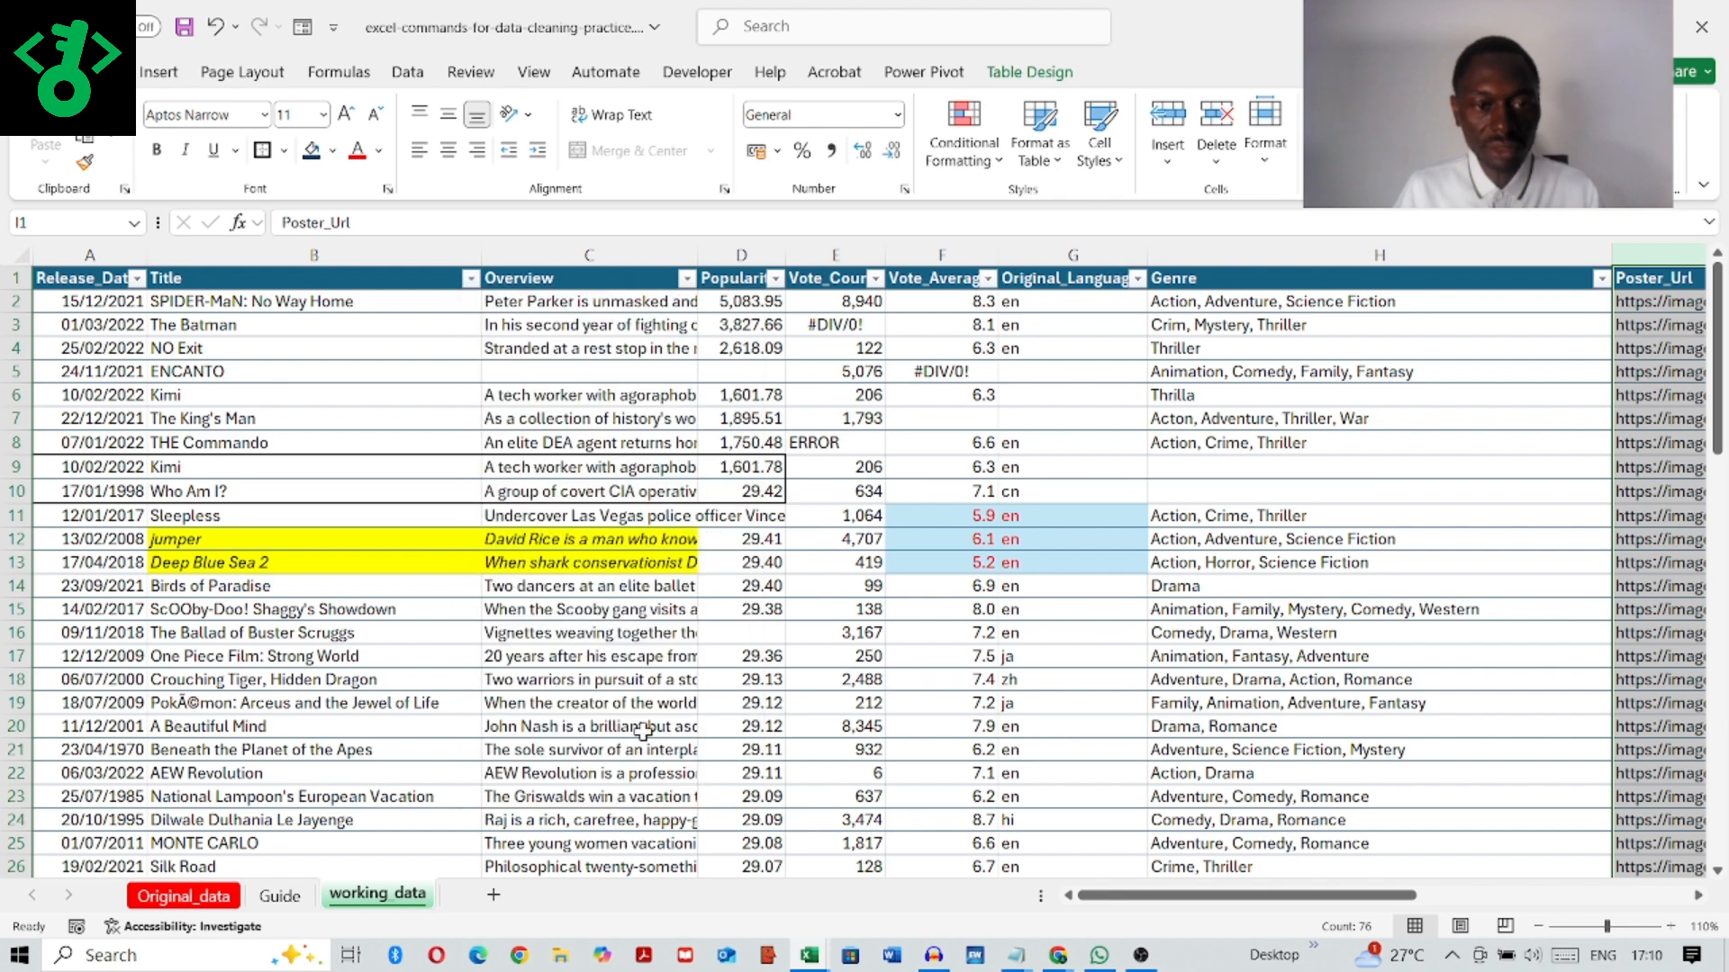
click(470, 279)
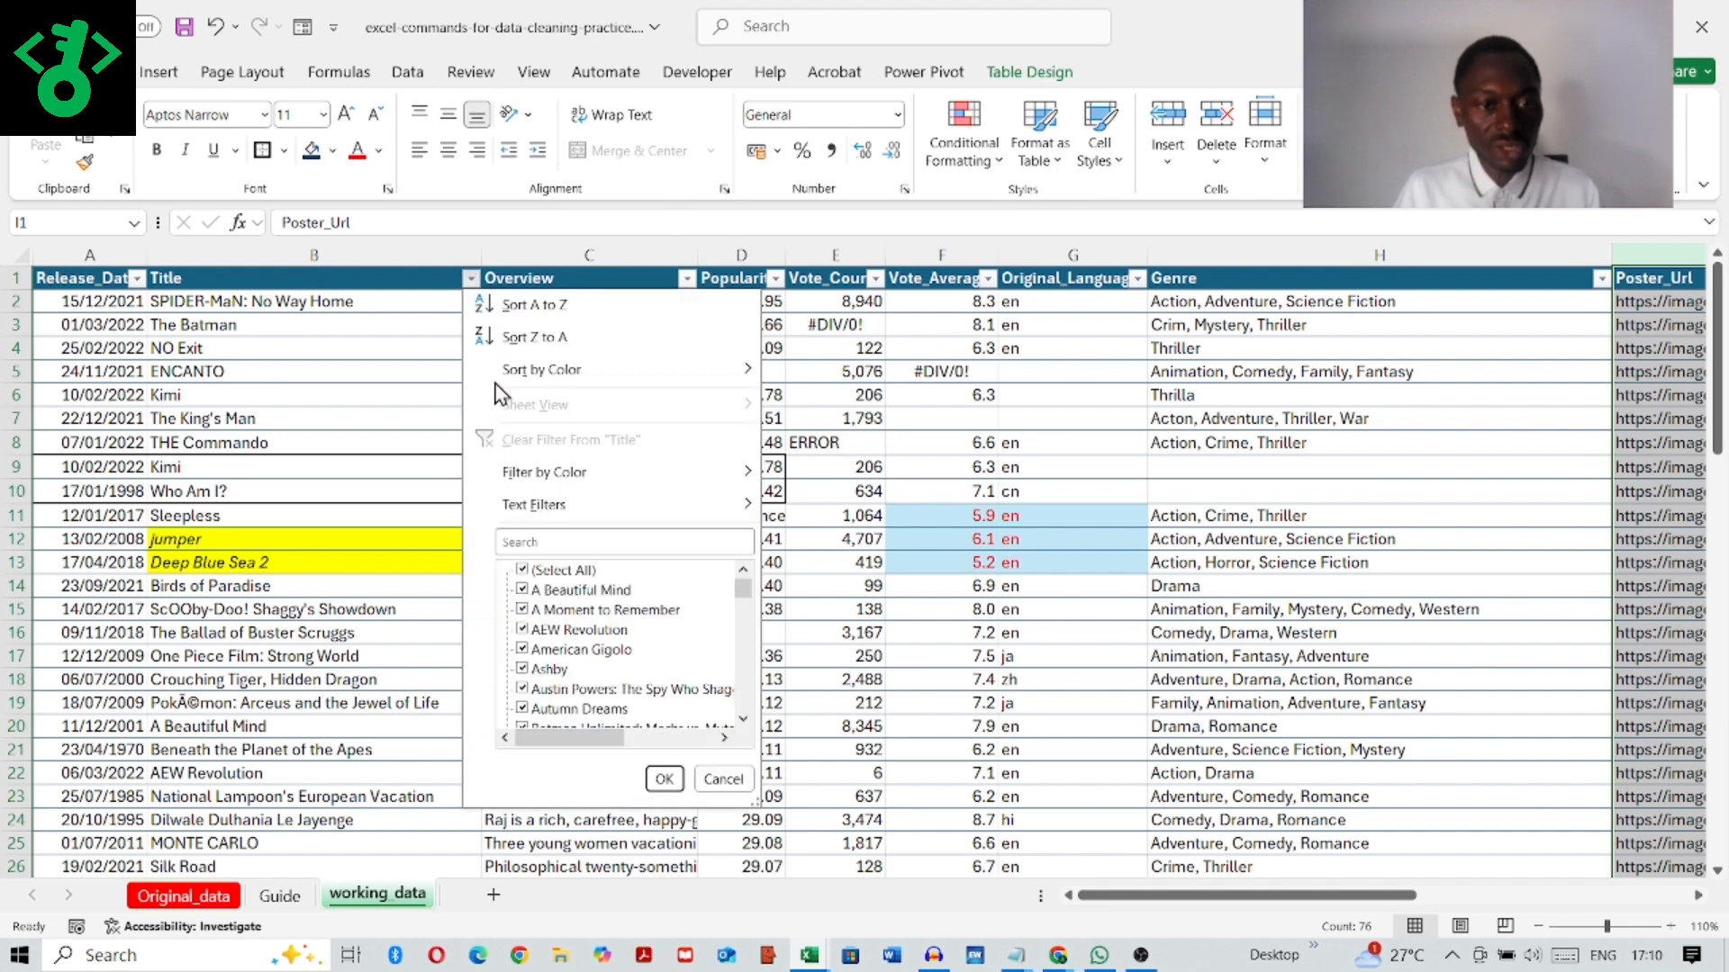
scroll(606, 579, down, 4)
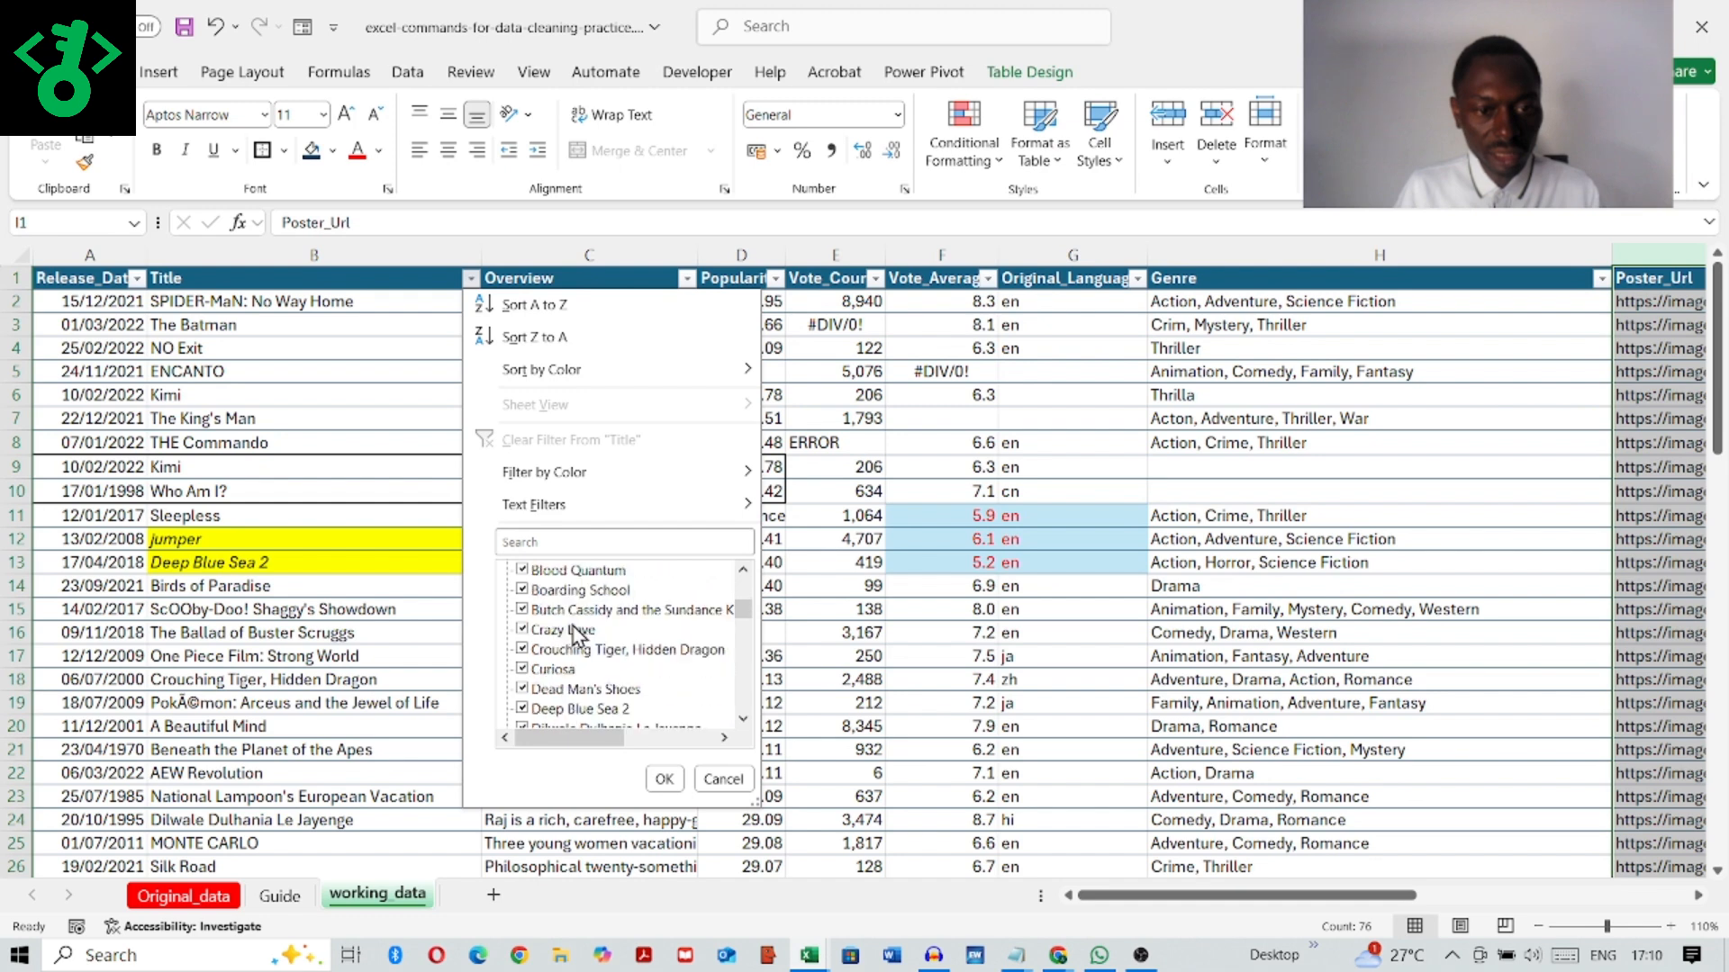
scroll(572, 630, up, 3)
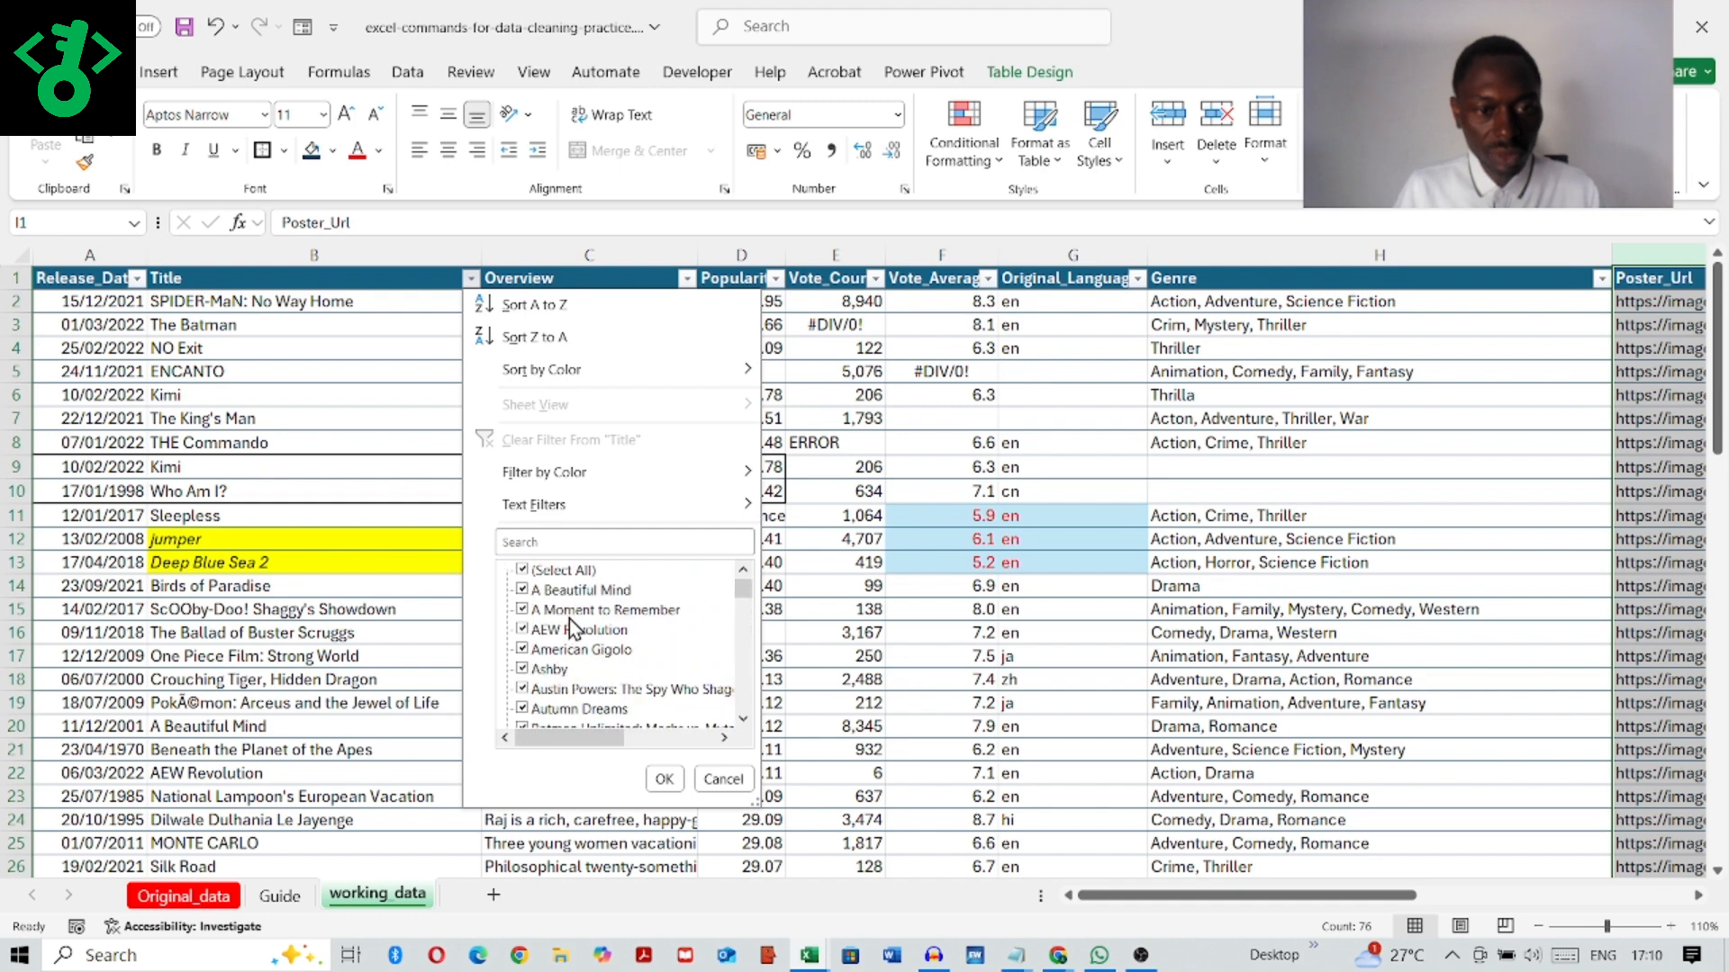
scroll(569, 618, down, 8)
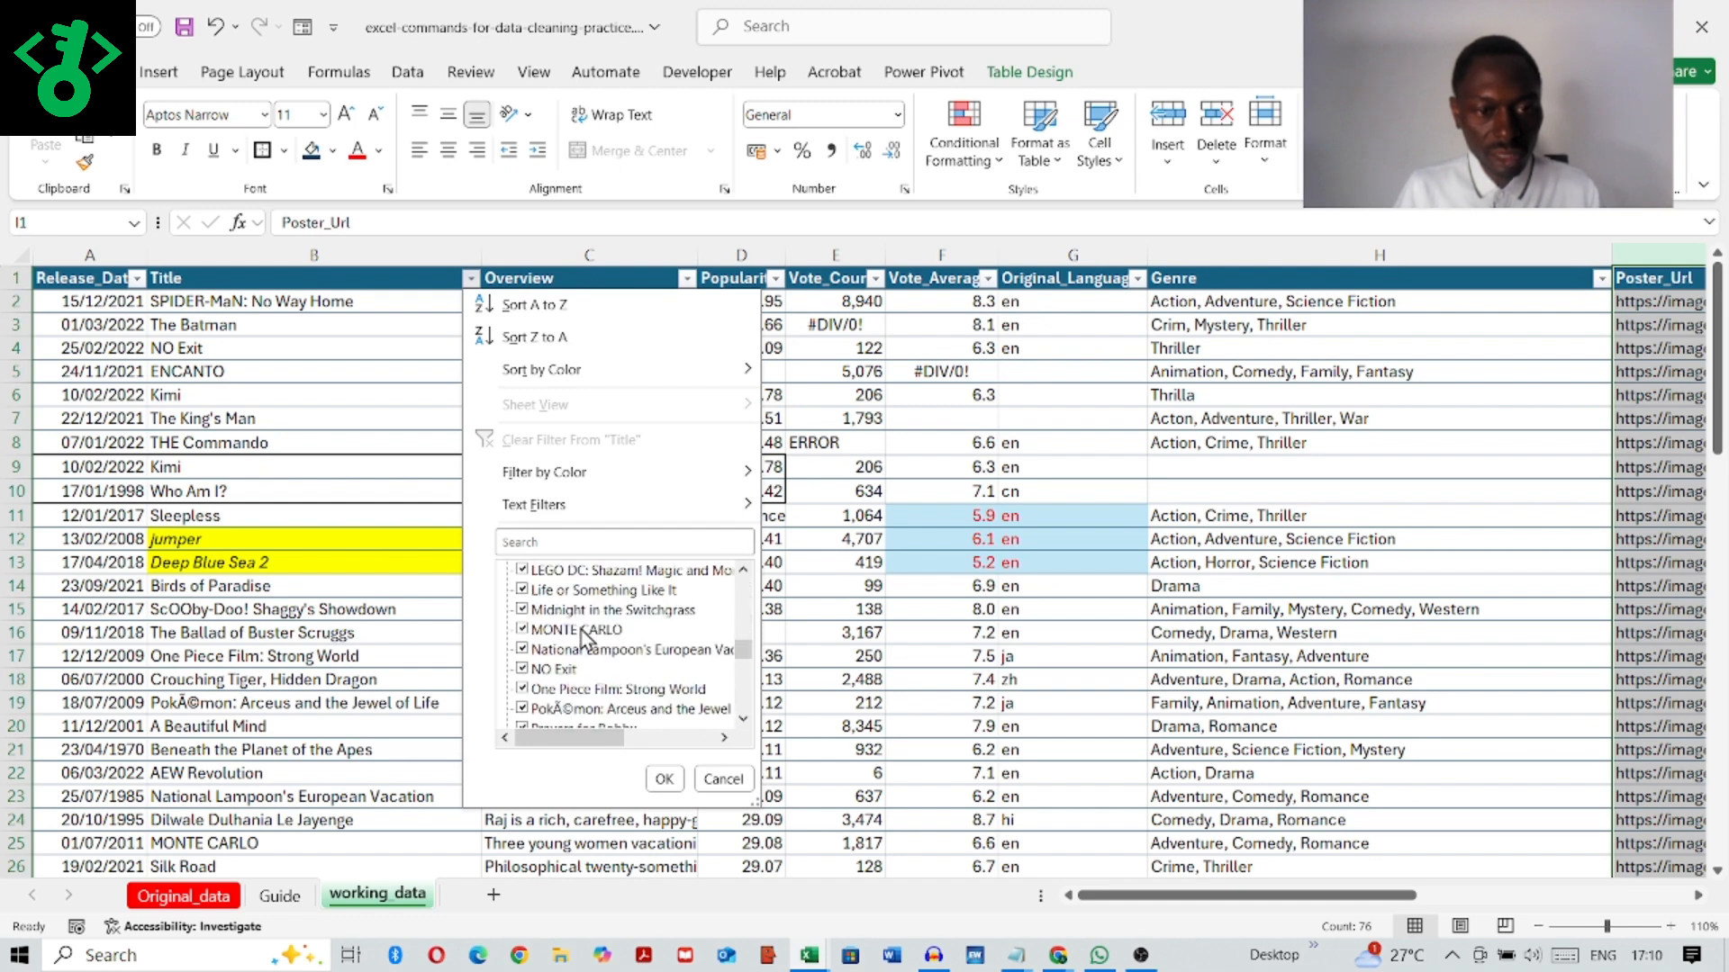
scroll(540, 594, up, 15)
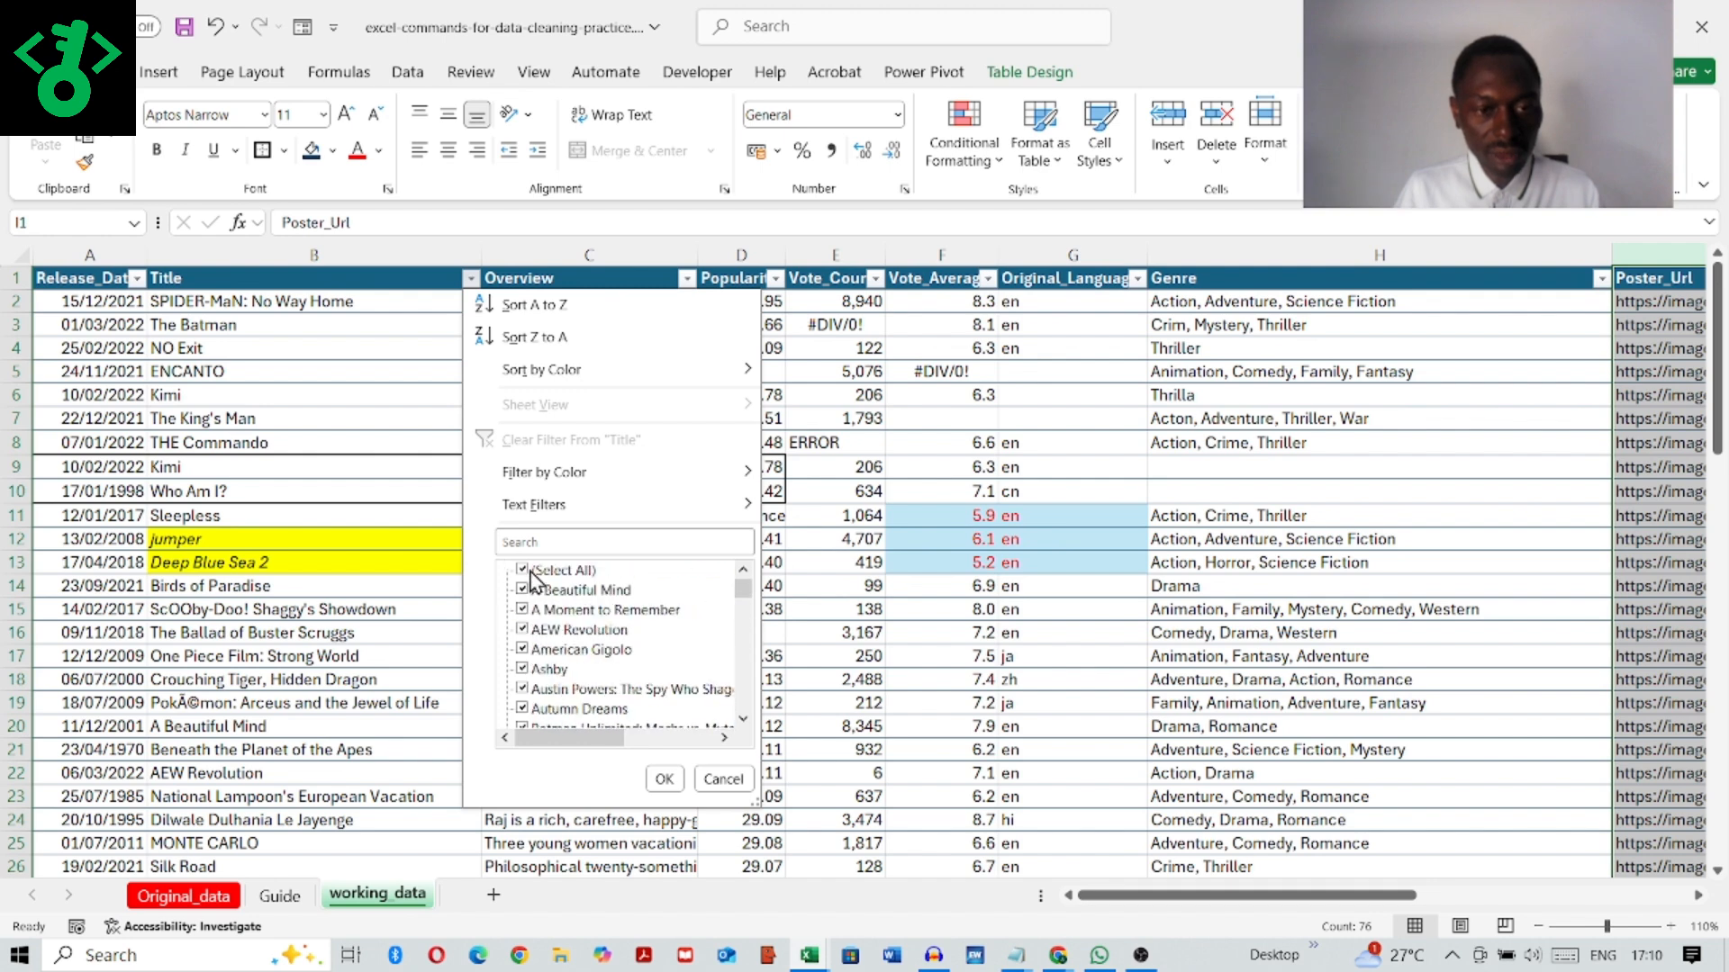
Step: Filter the Title column to show only the garbled title "PokÃ©mon: Arceus and the Jewel of Life"
click(535, 574)
scroll(550, 630, down, 10)
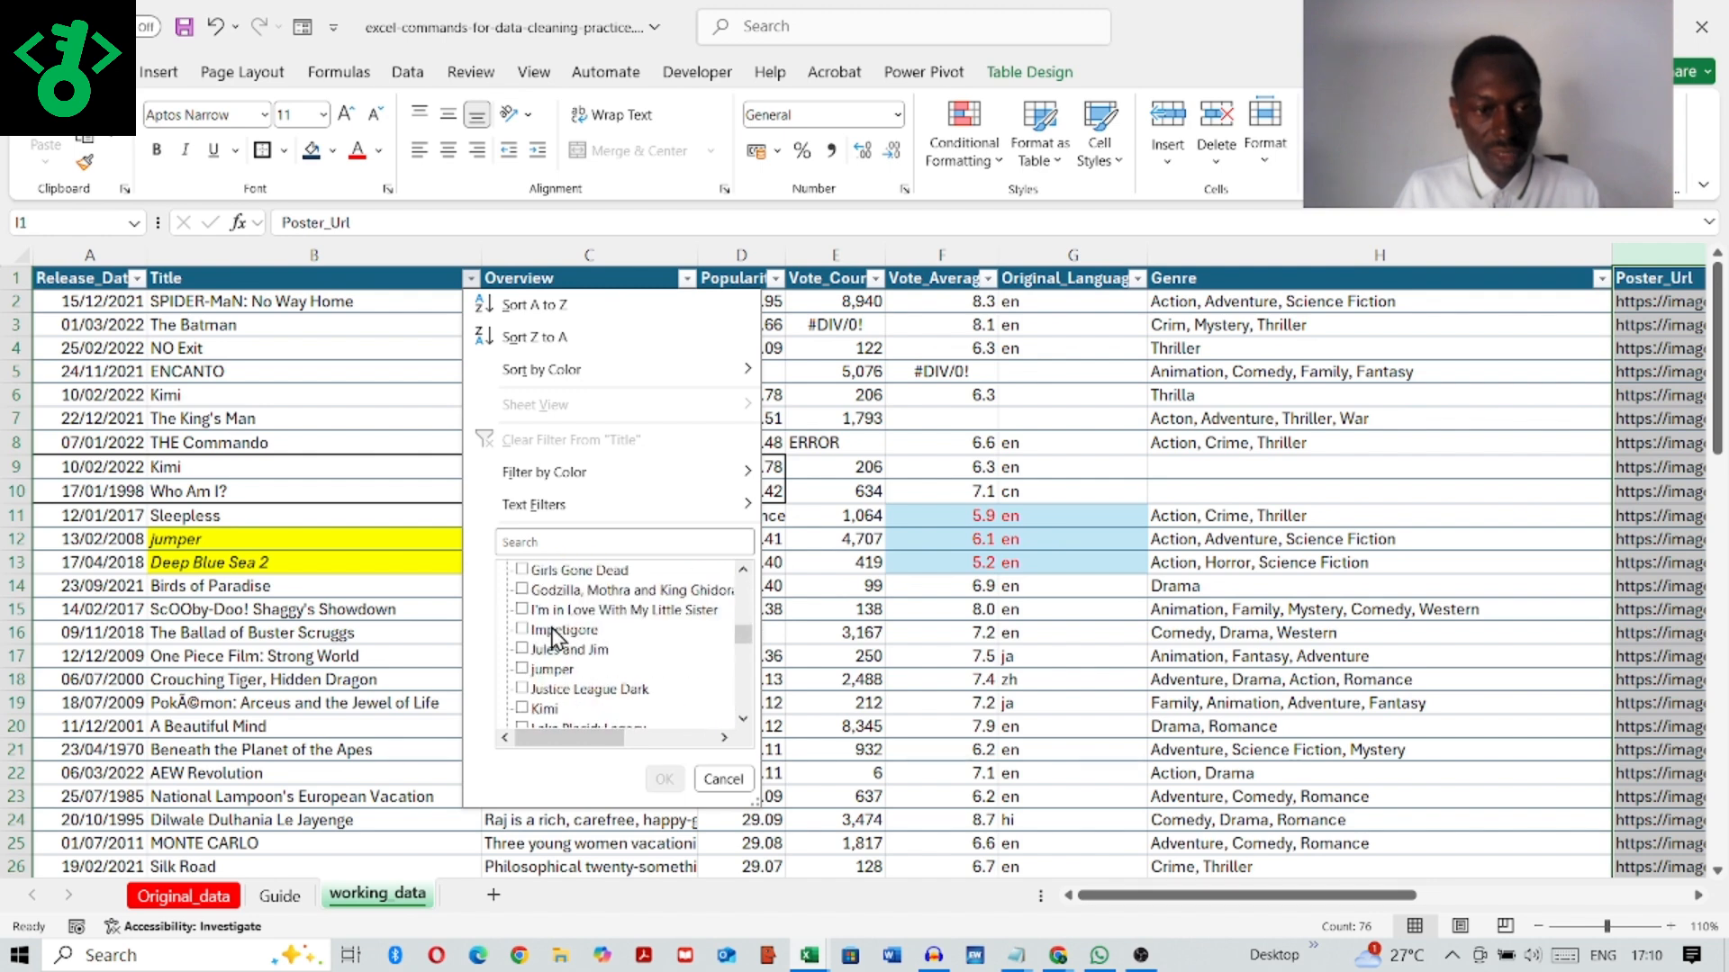
scroll(556, 636, down, 5)
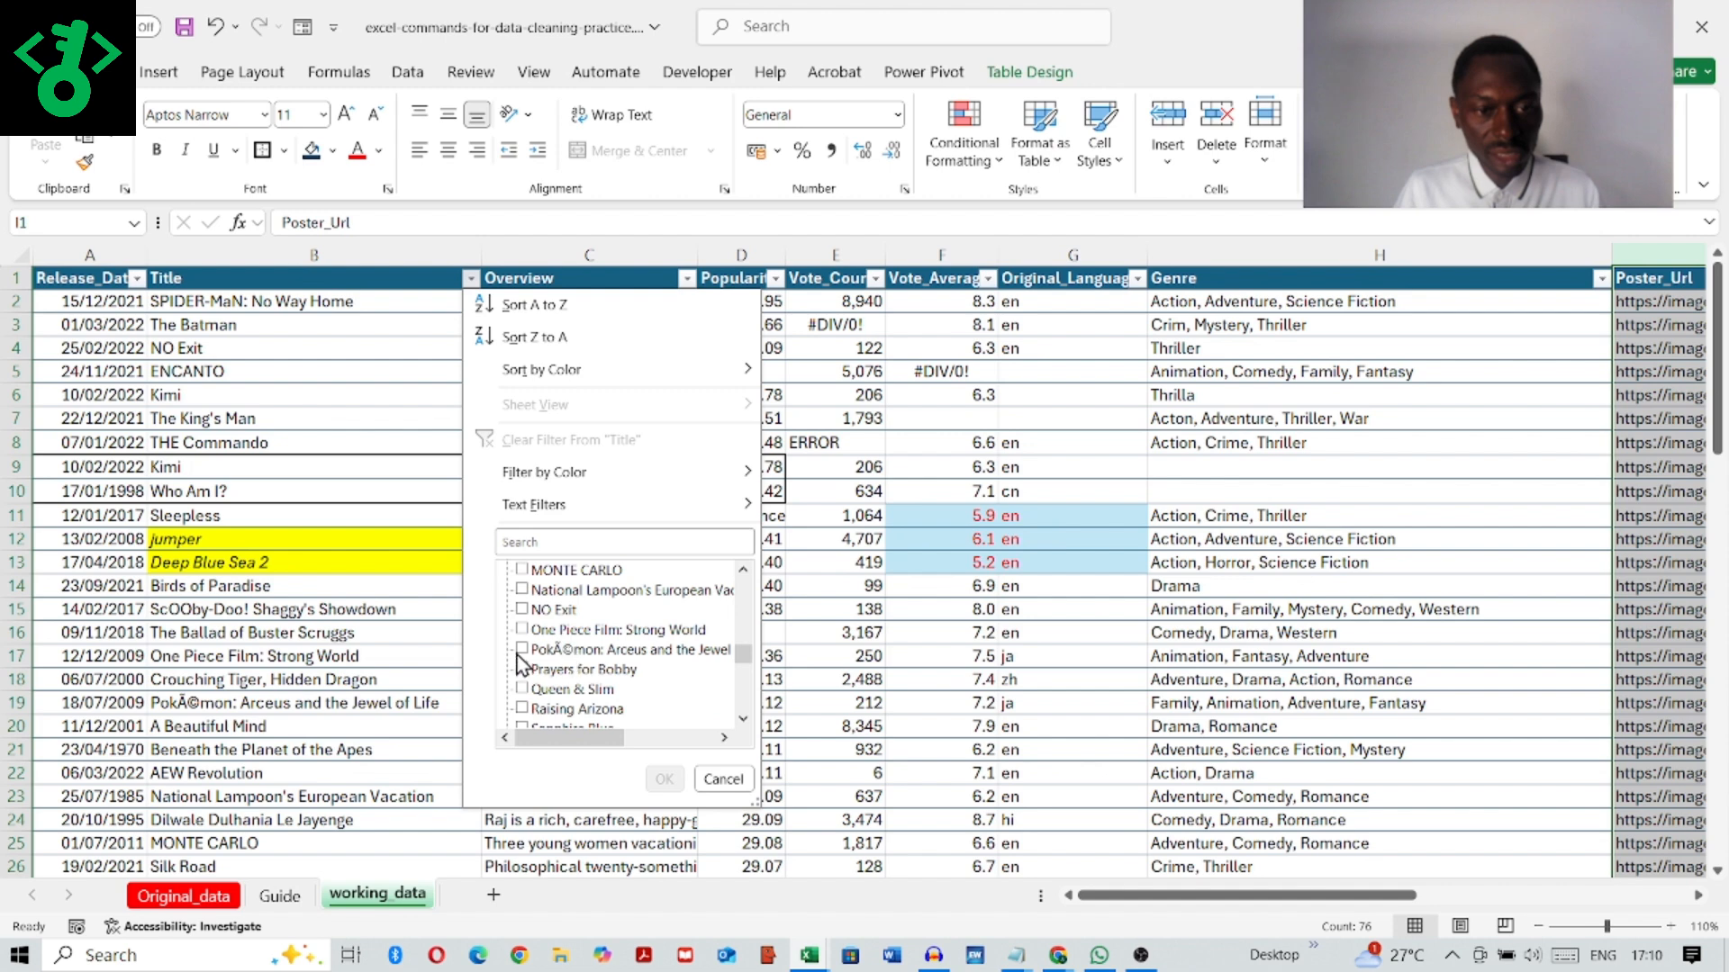
click(521, 650)
click(664, 779)
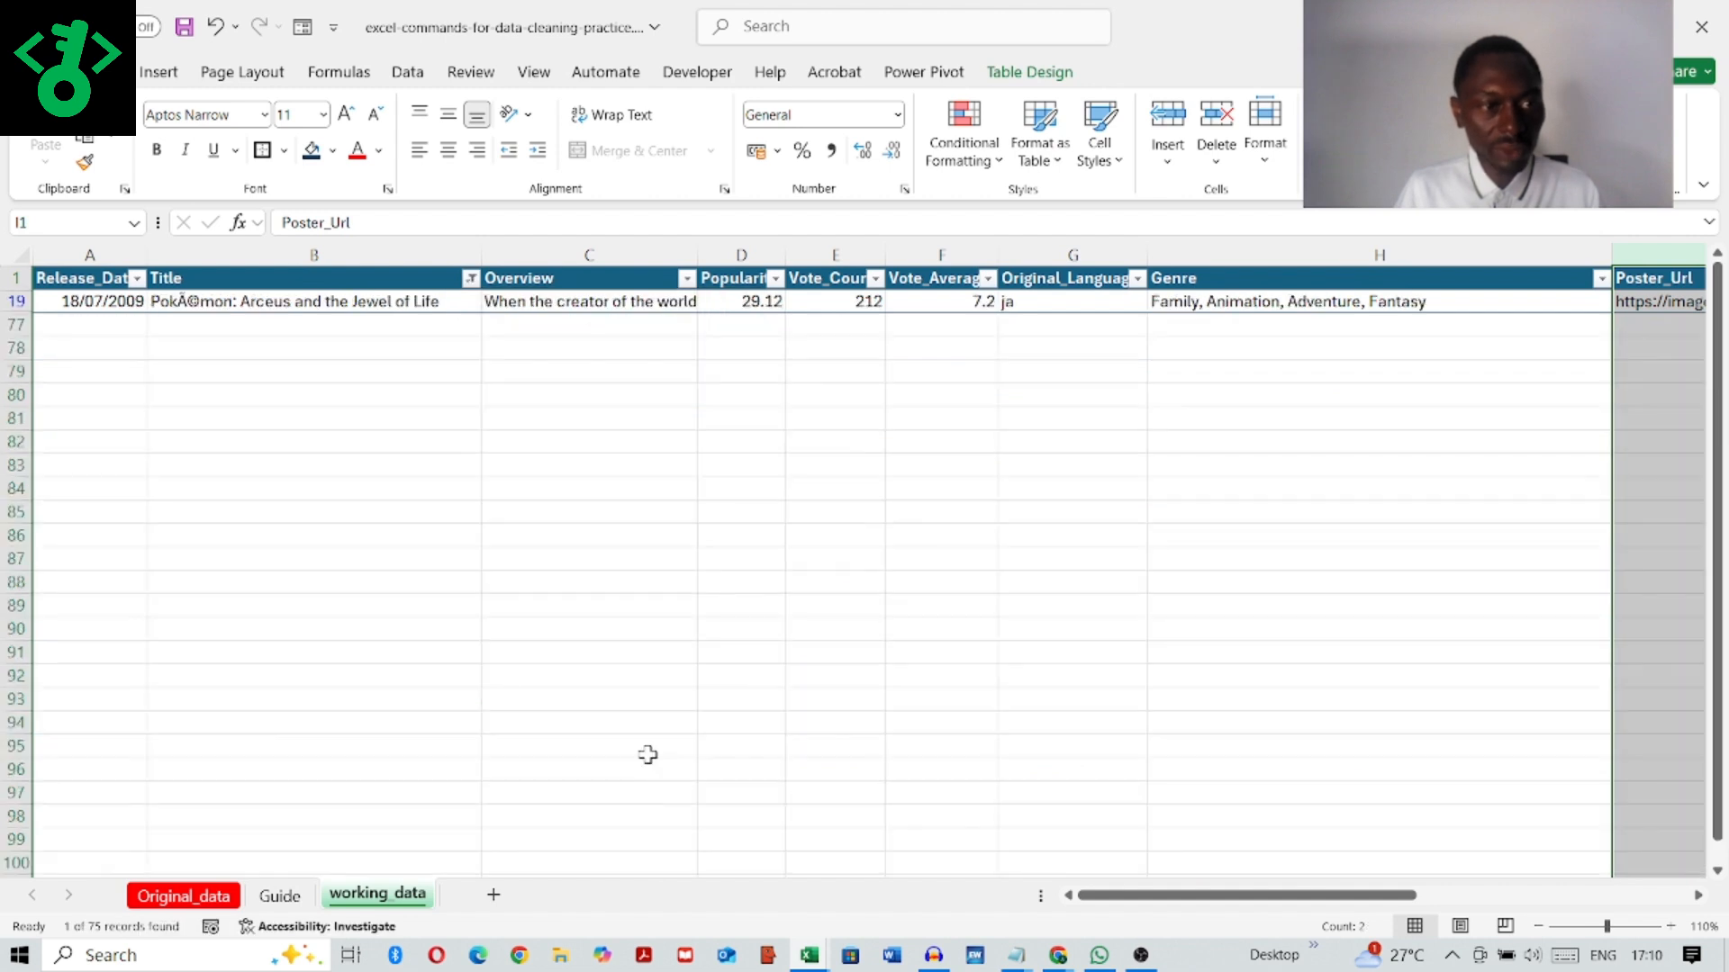
Step: Replace the garbled characters in the filtered title so it reads "Pokamon: Arceus and the Jewel of Life"
click(198, 298)
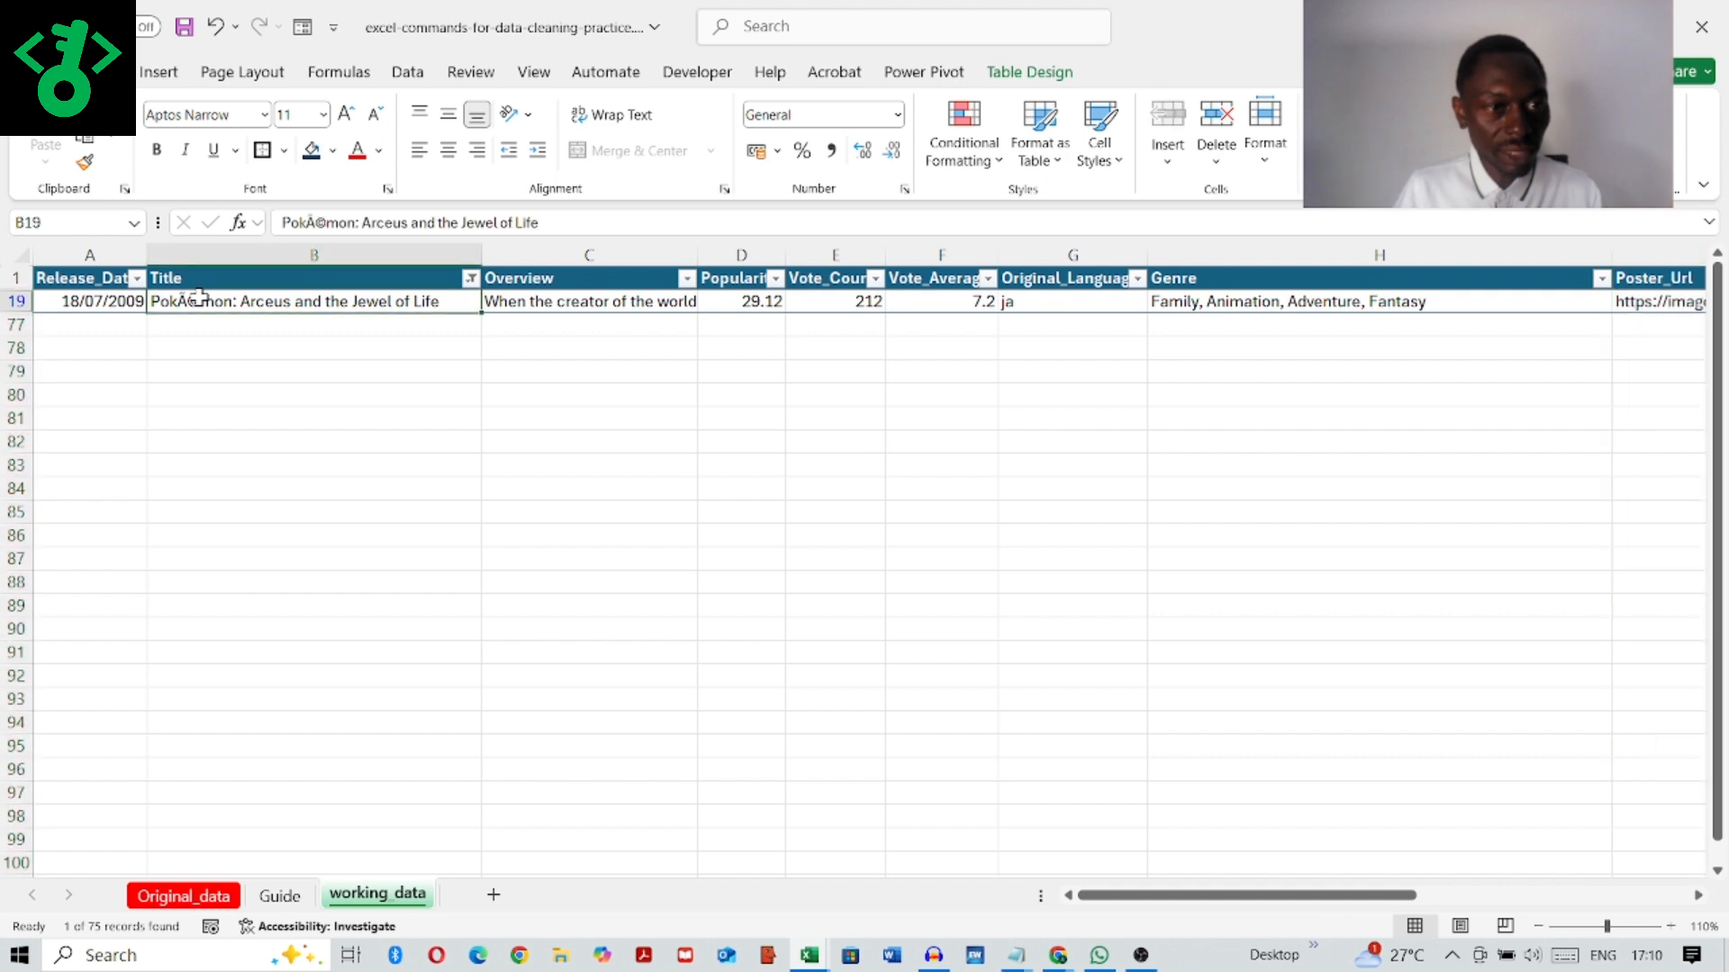
click(326, 224)
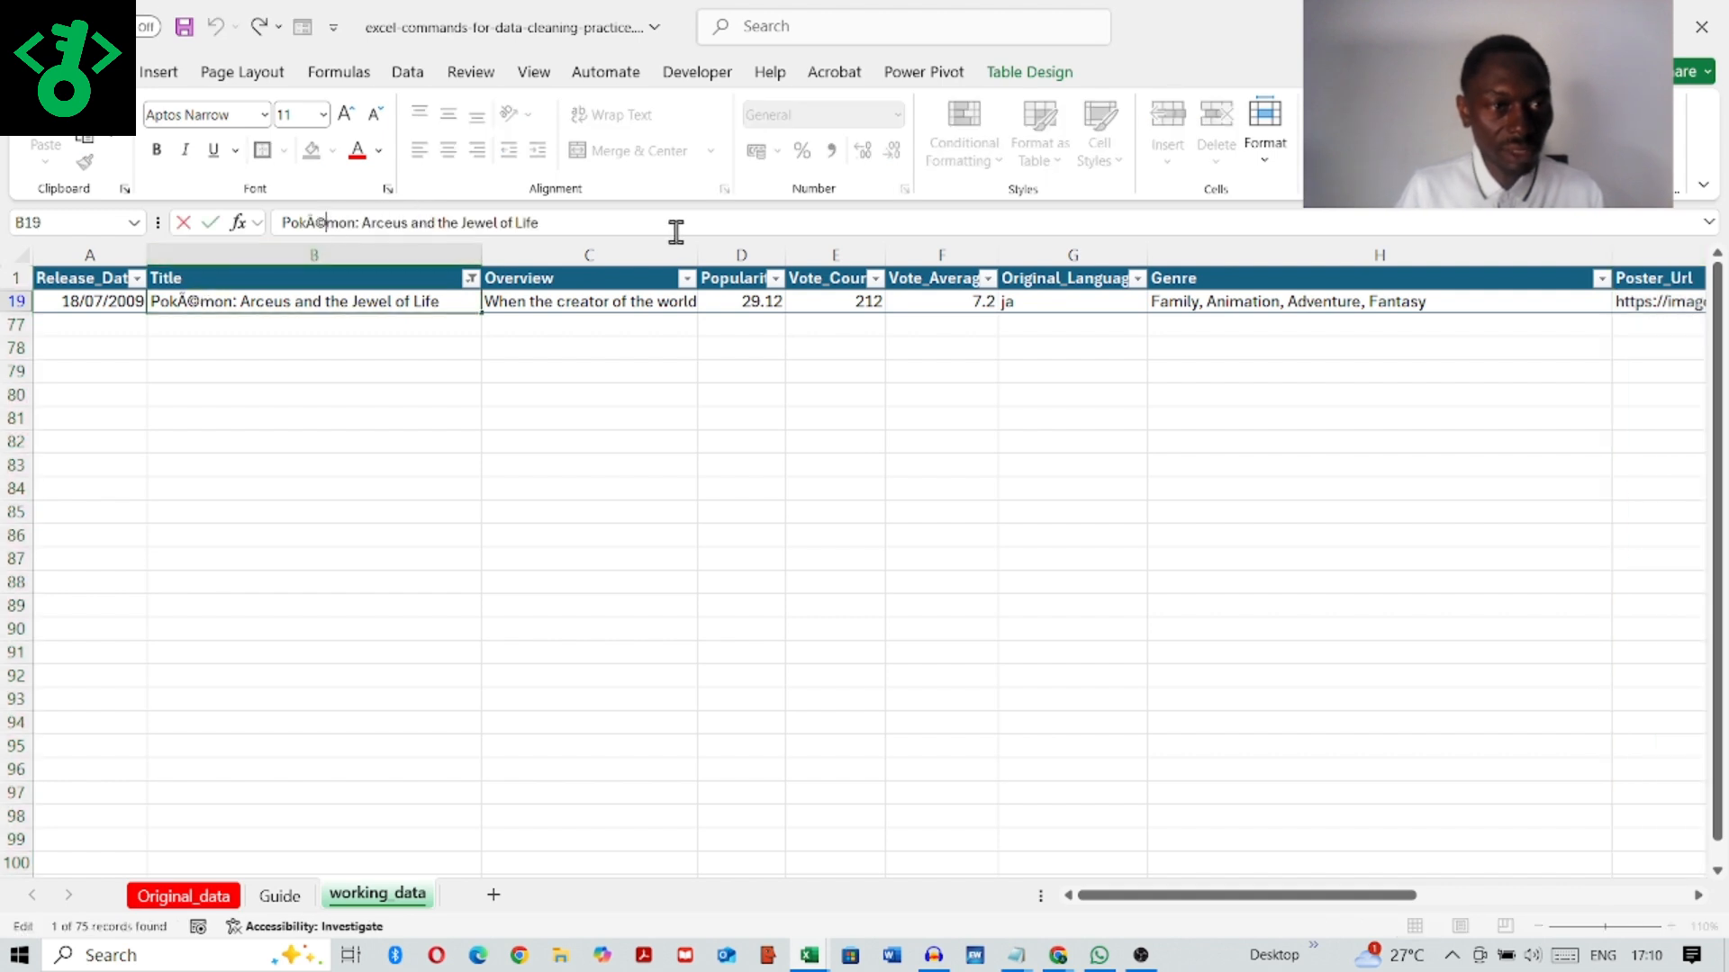
key(BackSpace)
key(BackSpace)
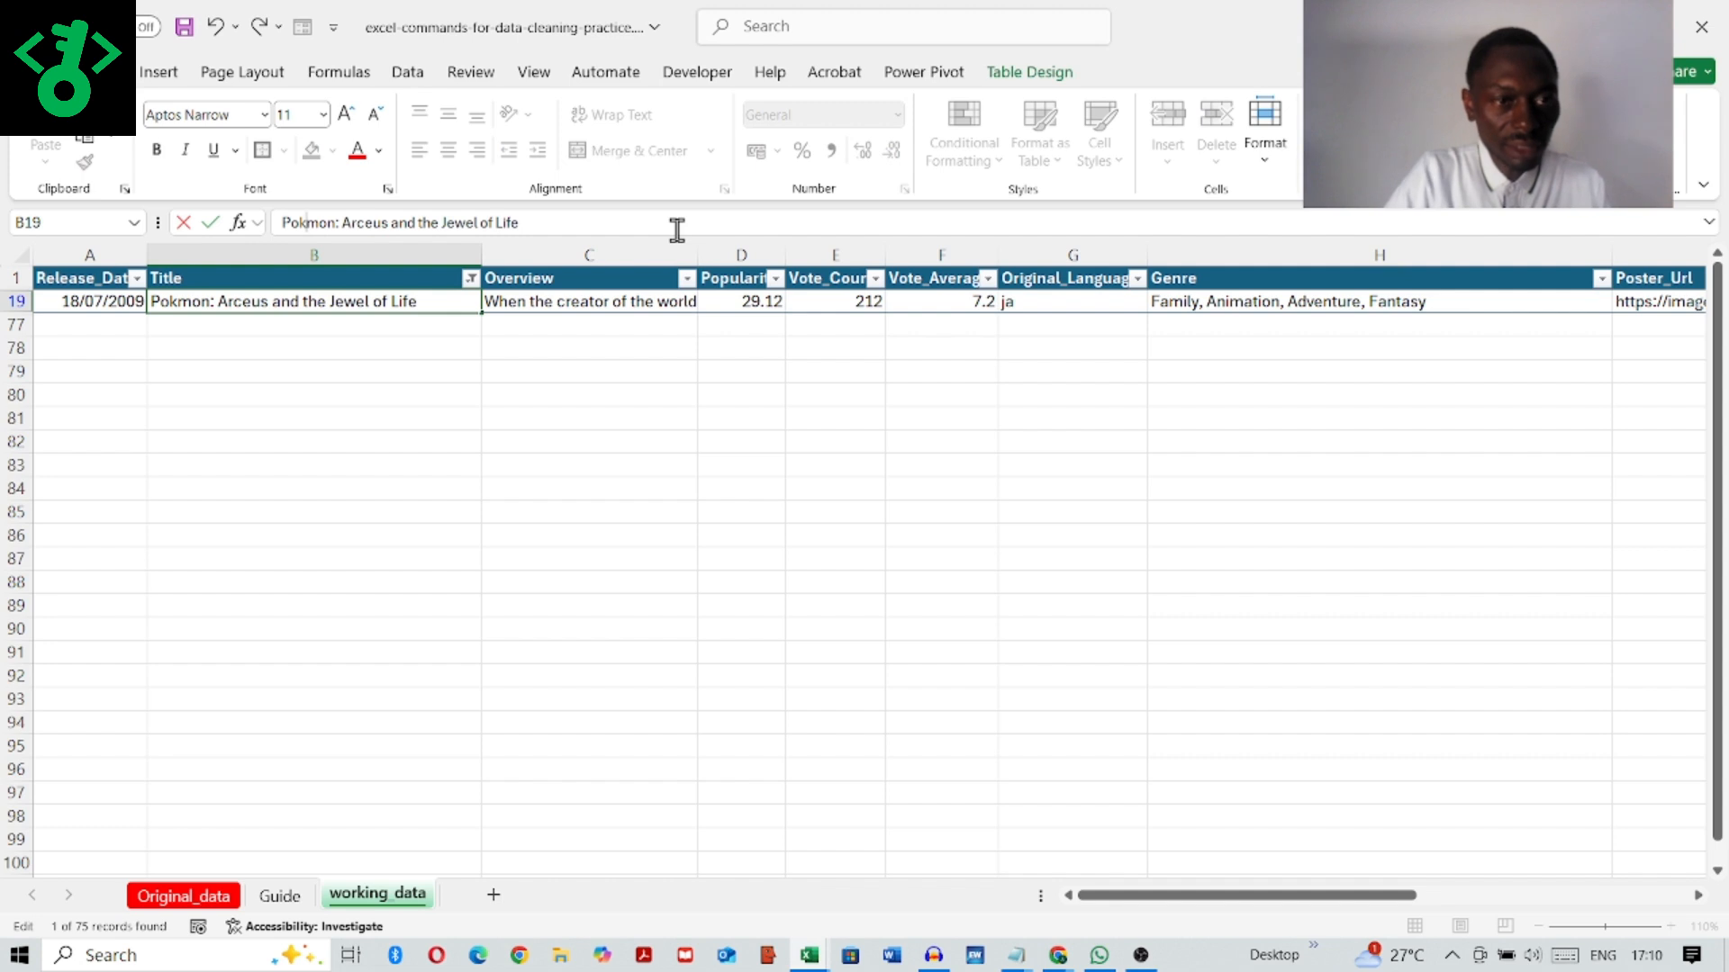
text(A)
key(BackSpace)
key(Caps_Lock)
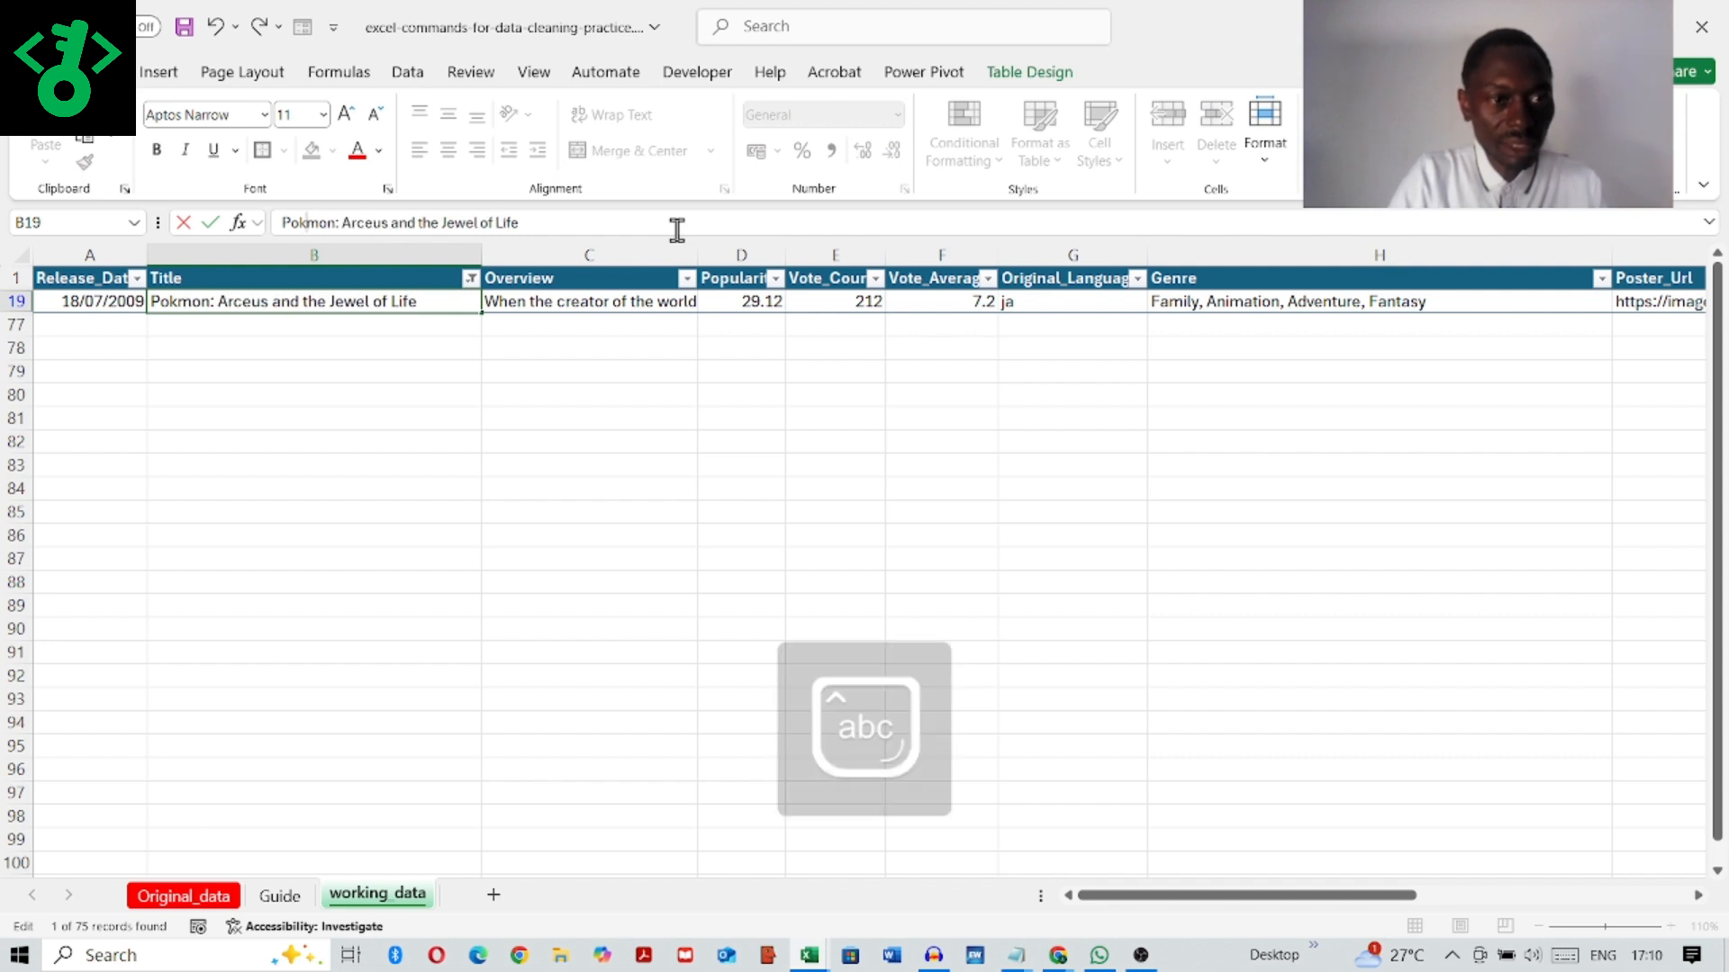
text(a)
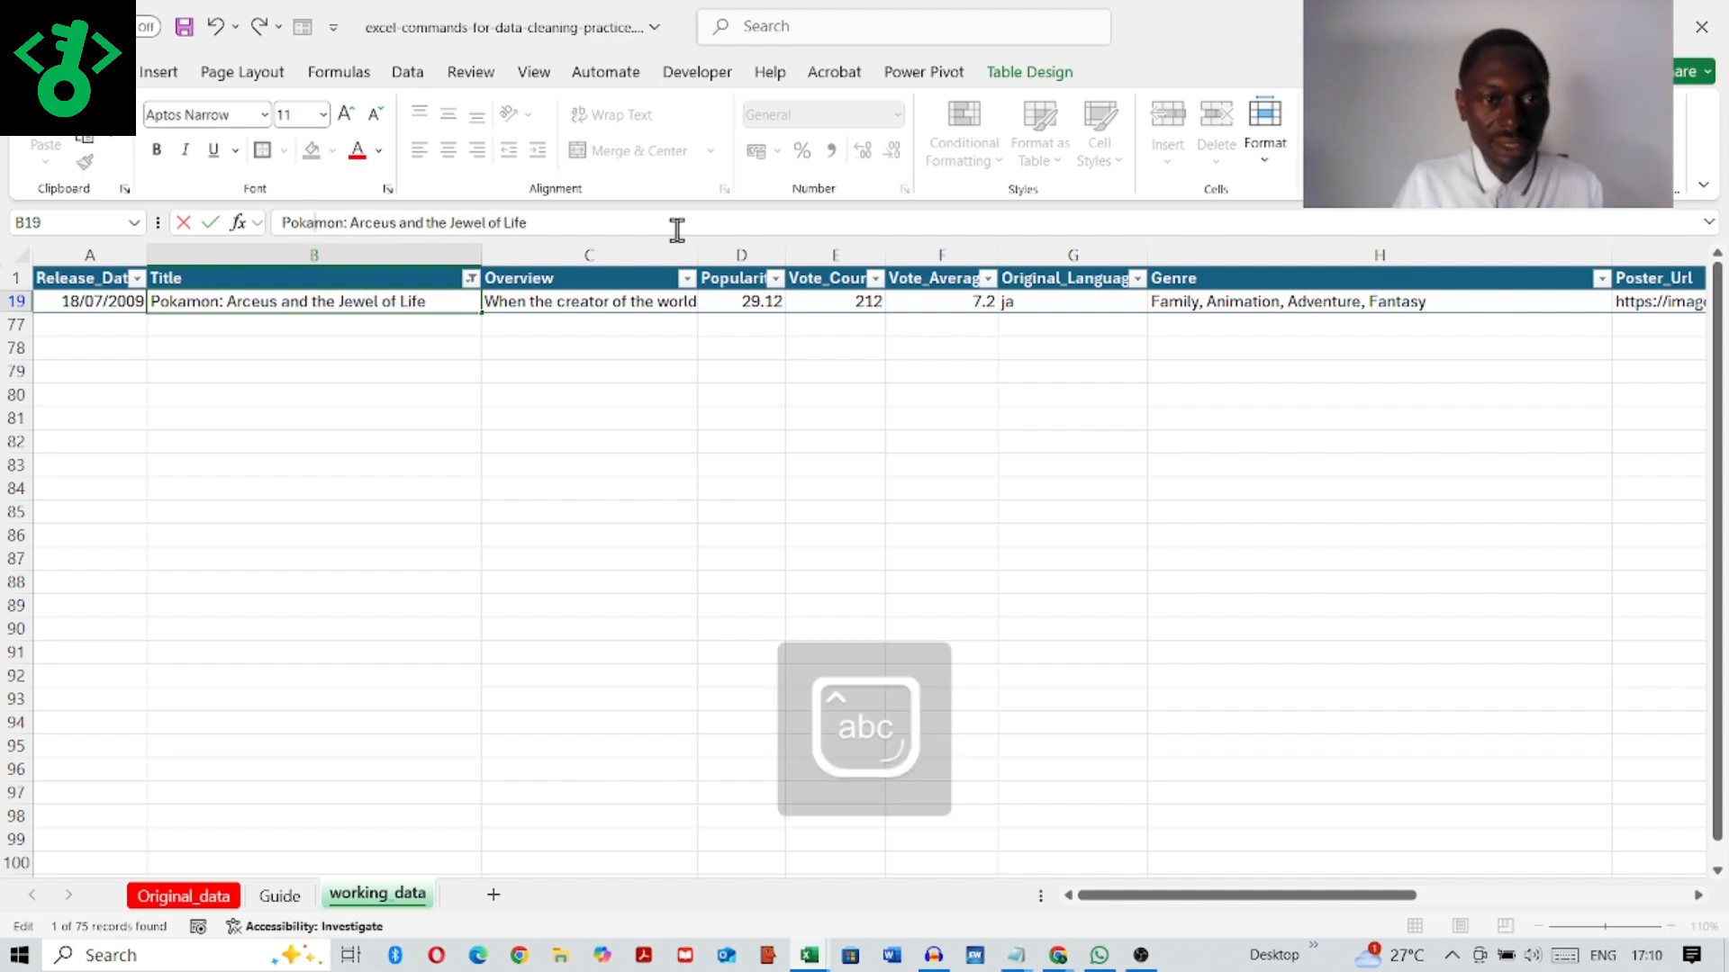
click(300, 387)
Step: Reselect all values in the Title column's filter to show every movie row again
click(472, 303)
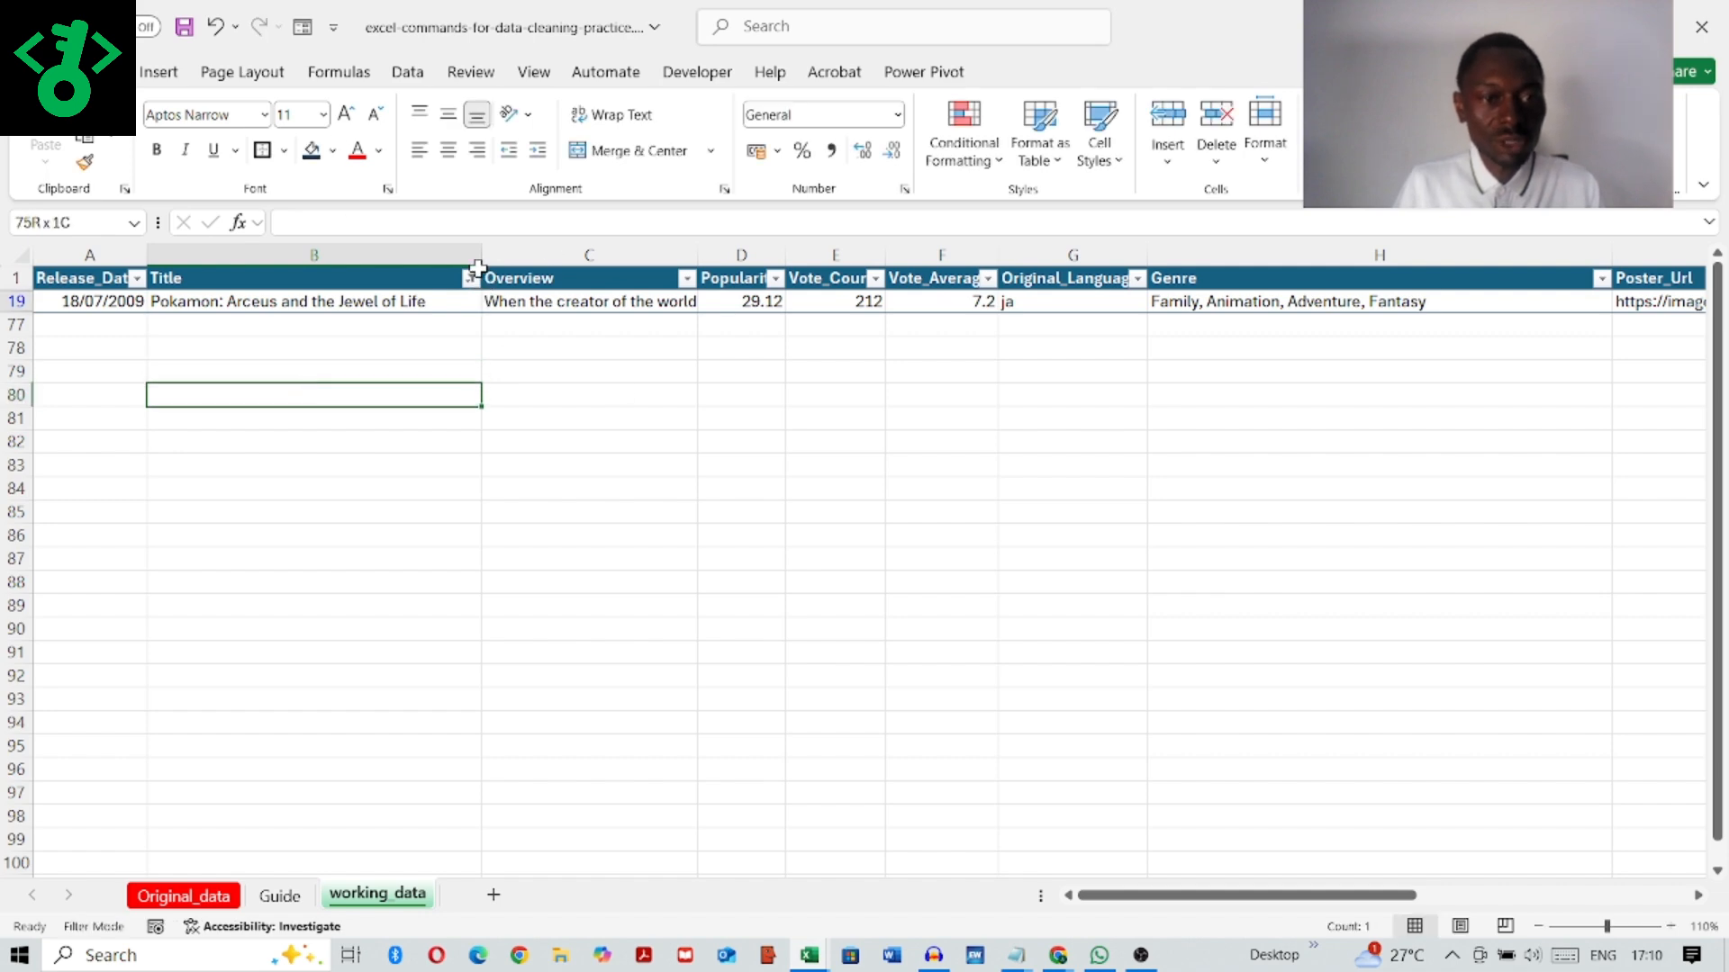
click(471, 280)
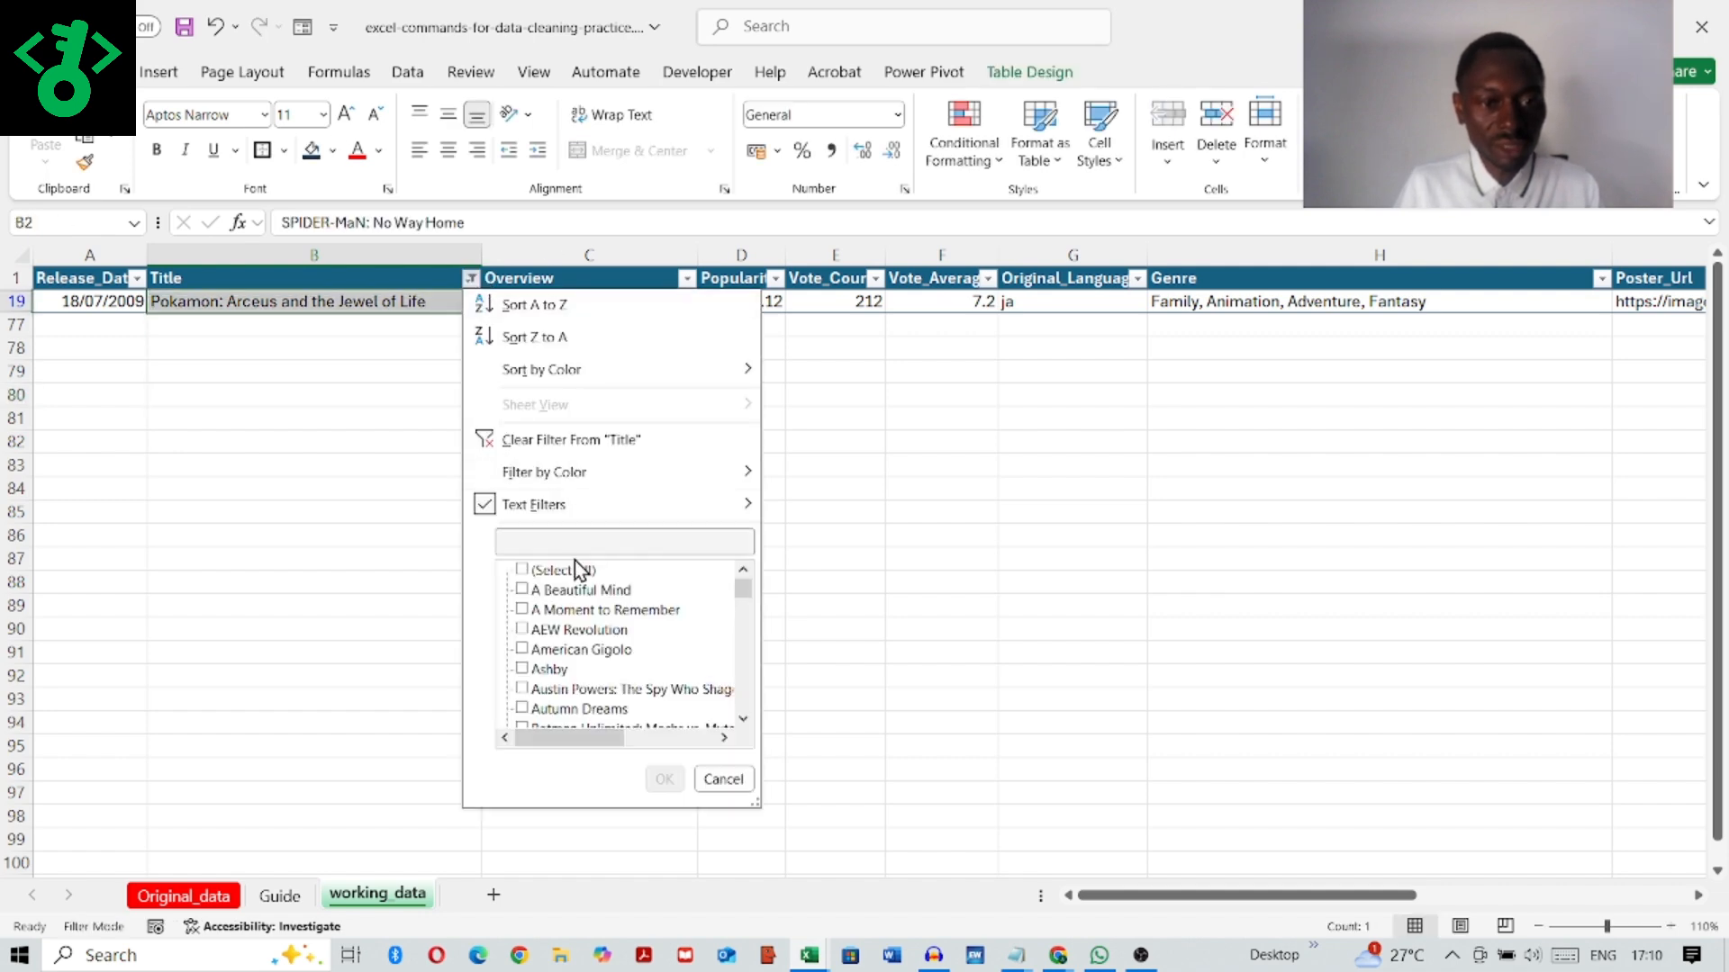
click(664, 779)
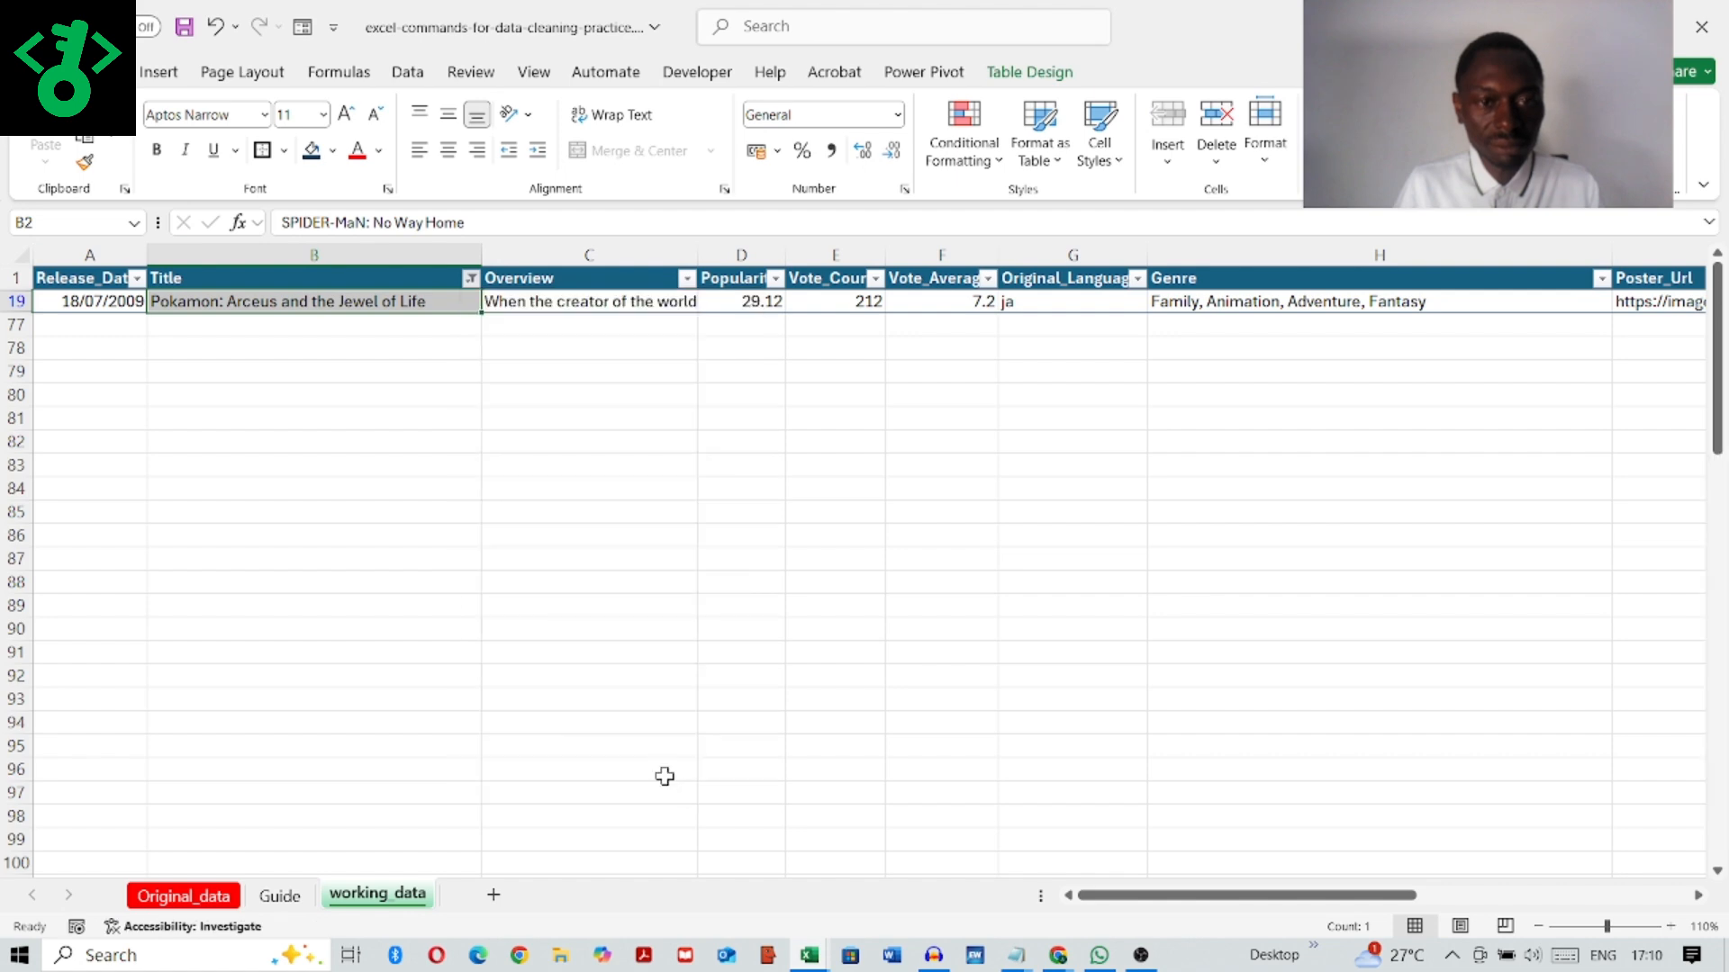
click(847, 632)
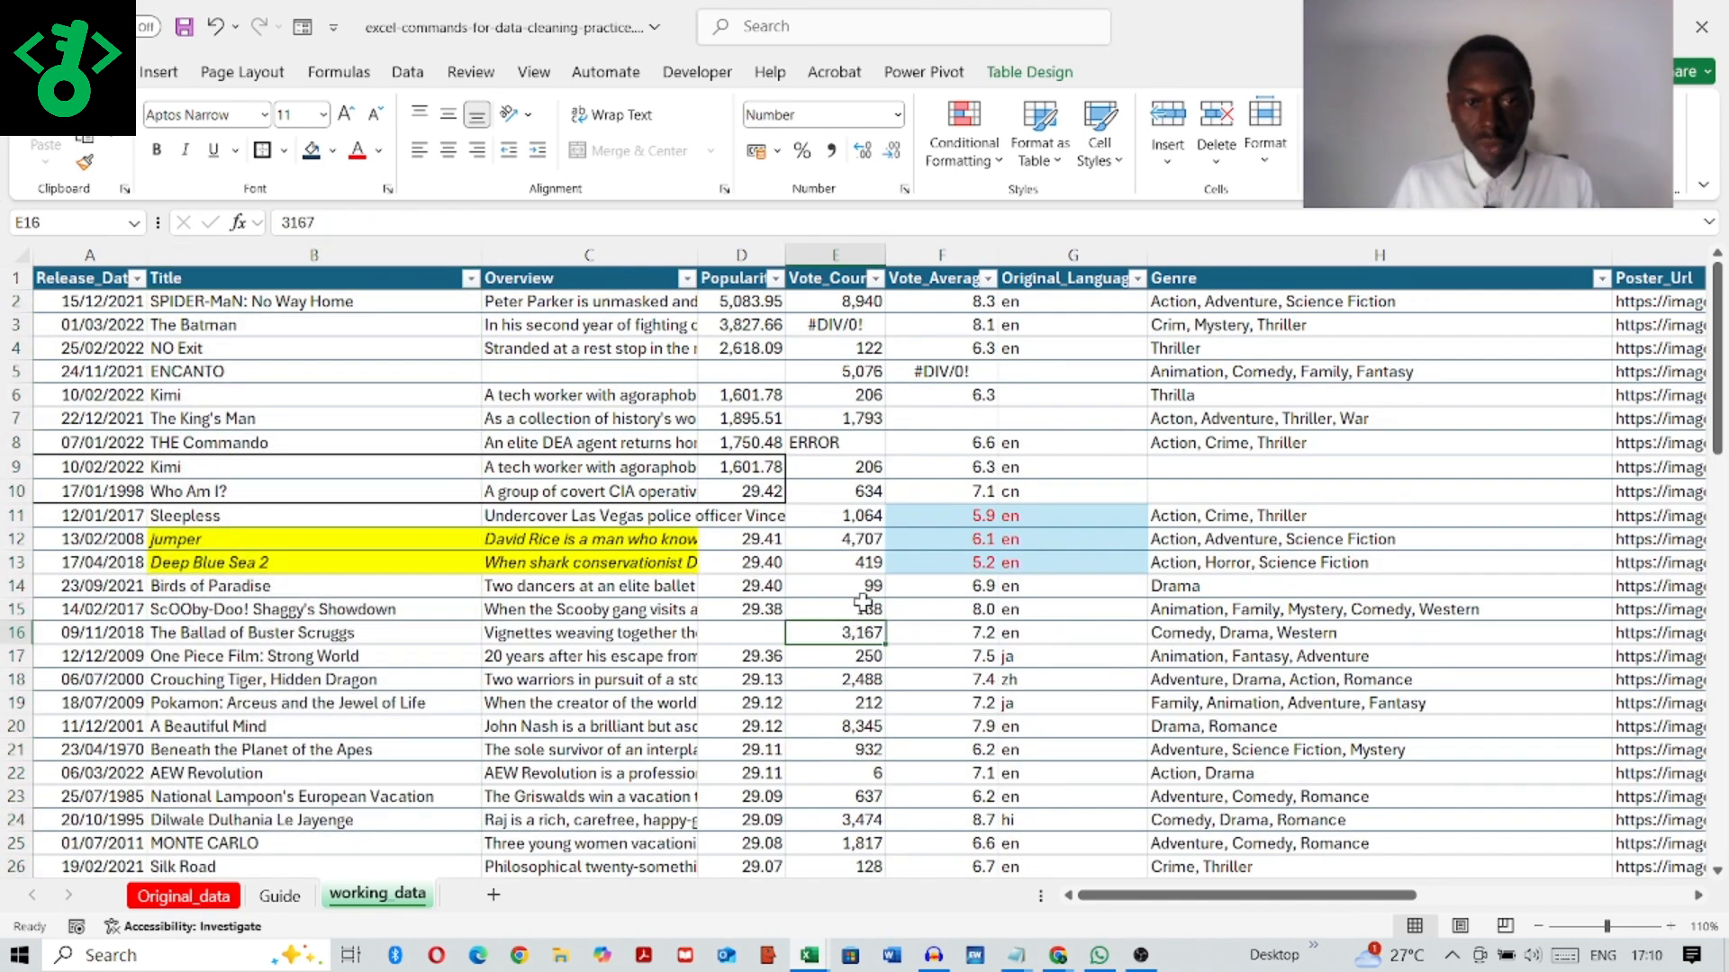